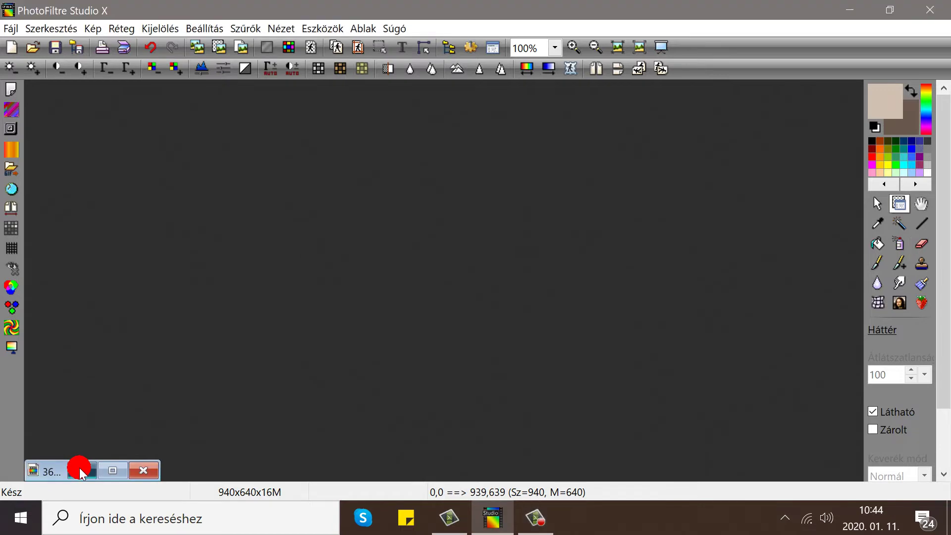
Minimize the 362.jpg image and create a new transparent 900 x 600 image, centring its window in the workspace.
{"action": "mouse_move", "coordinate": [341, 99]}
{"action": "left_mouse_down"}
{"action": "mouse_move", "coordinate": [363, 102]}
{"action": "mouse_move", "coordinate": [359, 93]}
{"action": "mouse_move", "coordinate": [360, 119]}
{"action": "mouse_move", "coordinate": [358, 96]}
{"action": "left_mouse_up"}
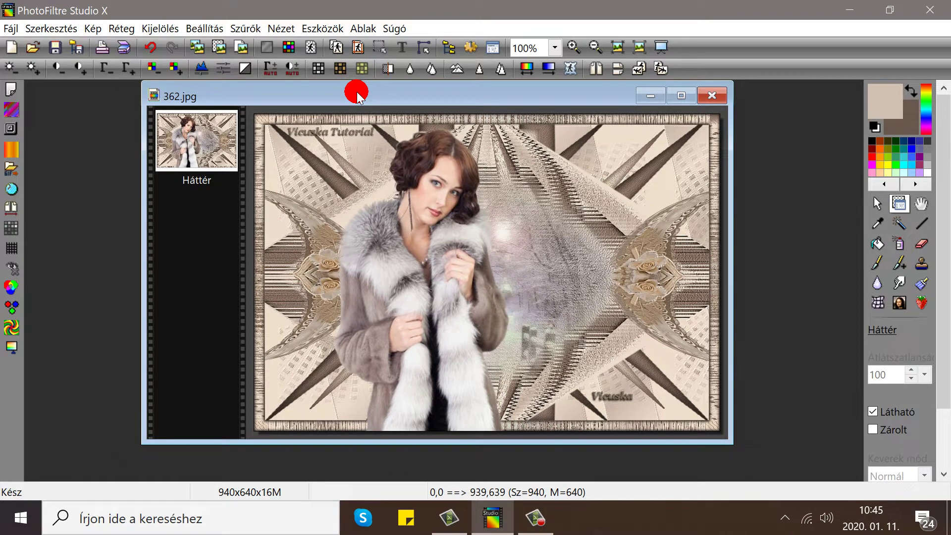
{"action": "left_click_drag", "start_coordinate": [357, 97], "coordinate": [358, 107]}
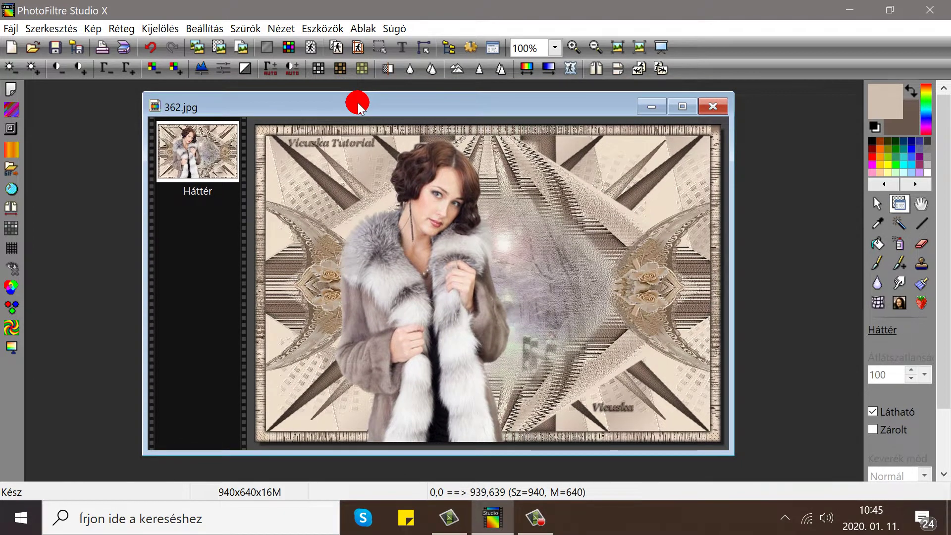
{"action": "left_click", "coordinate": [655, 108]}
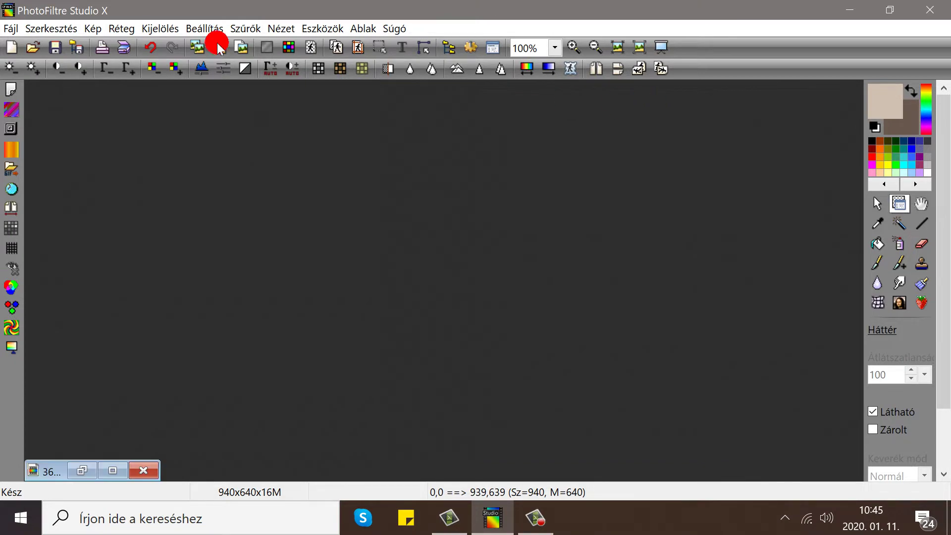
{"action": "left_click", "coordinate": [20, 49]}
{"action": "left_click", "coordinate": [399, 350]}
{"action": "left_click", "coordinate": [511, 445]}
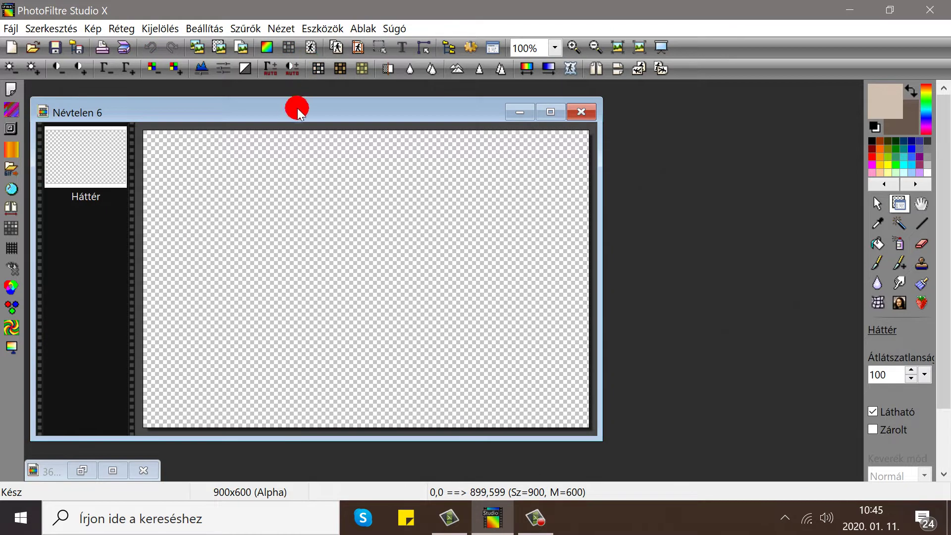
{"action": "left_click_drag", "start_coordinate": [297, 111], "coordinate": [508, 97]}
{"action": "left_click", "coordinate": [362, 28]}
{"action": "left_click", "coordinate": [384, 48]}
{"action": "left_click", "coordinate": [388, 65]}
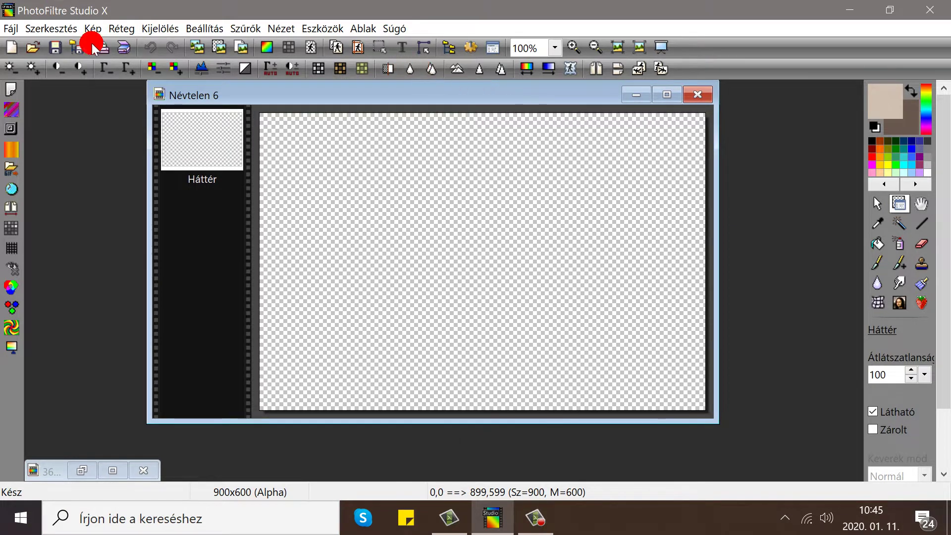
Duplicate the transparent background layer twice to get Réteg 1 and Réteg 2.
{"action": "left_click", "coordinate": [119, 27]}
{"action": "left_click", "coordinate": [130, 65]}
{"action": "left_click", "coordinate": [117, 27]}
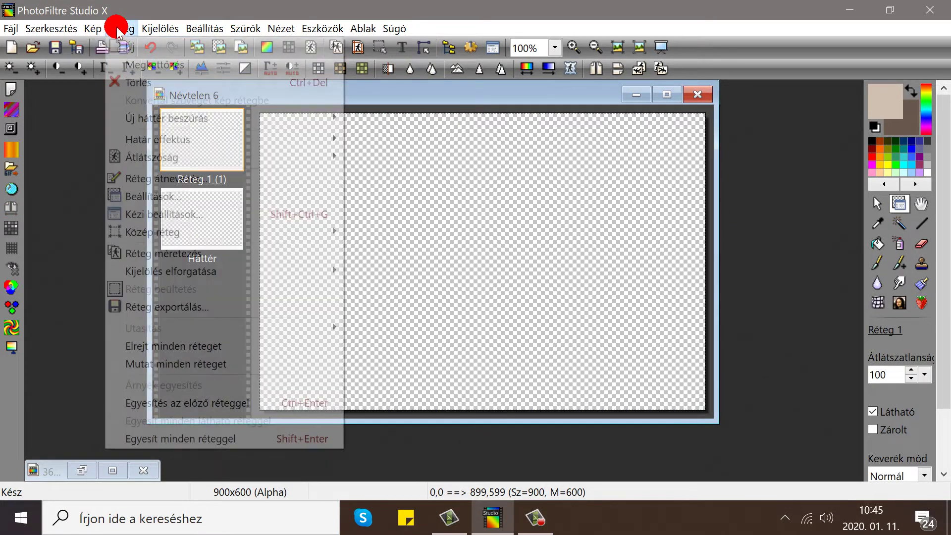
{"action": "left_click", "coordinate": [133, 64]}
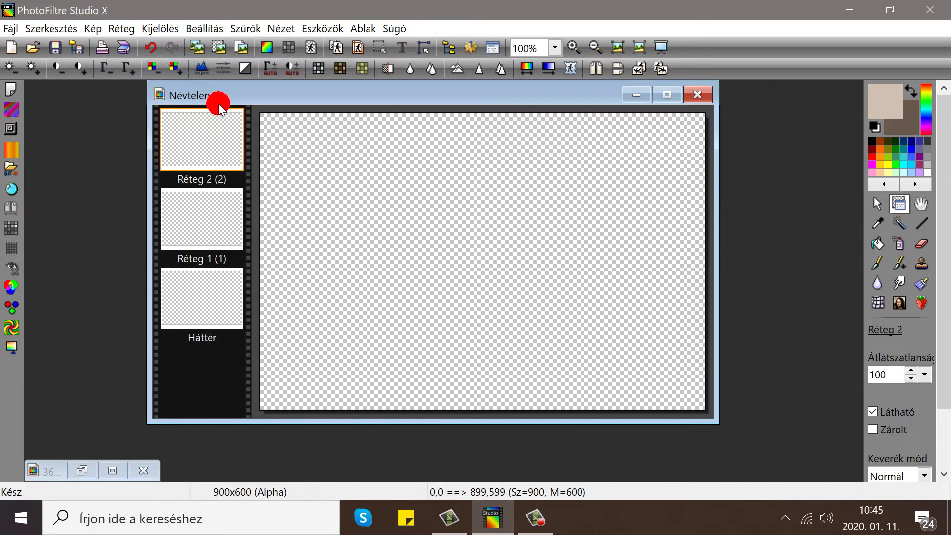
{"action": "left_click_drag", "start_coordinate": [328, 94], "coordinate": [333, 108]}
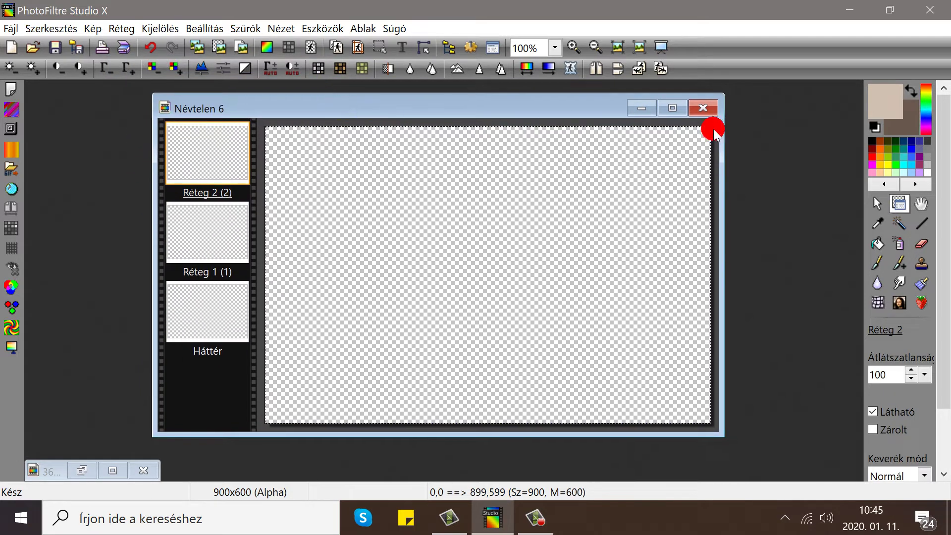
Sample dark brown #715B4E as the foreground and light beige #E4D3BF as the background colour from 362.jpg.
{"action": "left_click", "coordinate": [81, 470]}
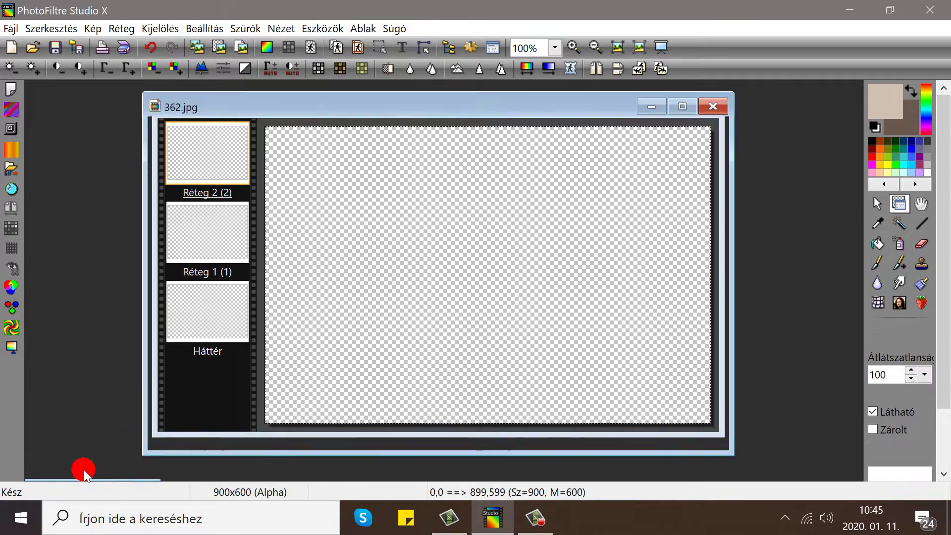
{"action": "left_click", "coordinate": [877, 223]}
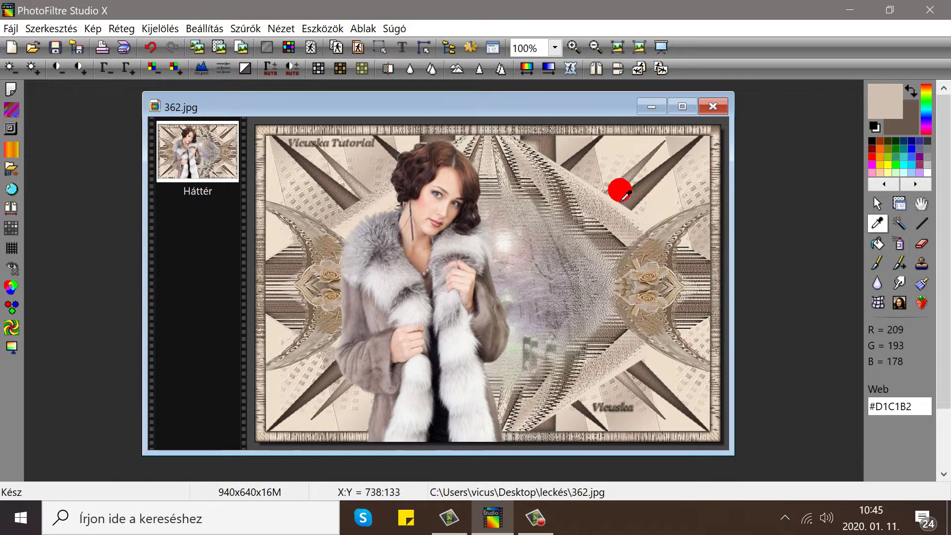
{"action": "left_click", "coordinate": [626, 187]}
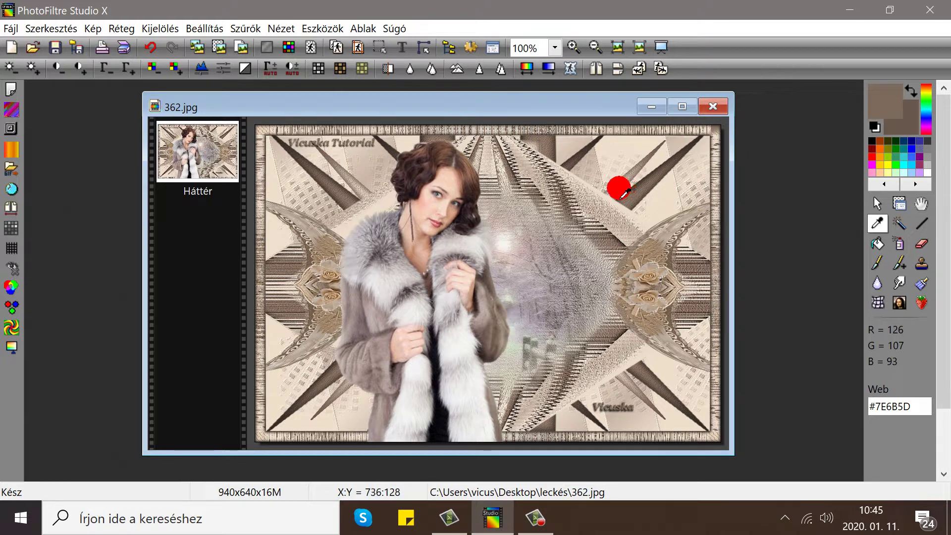
{"action": "left_click", "coordinate": [616, 190]}
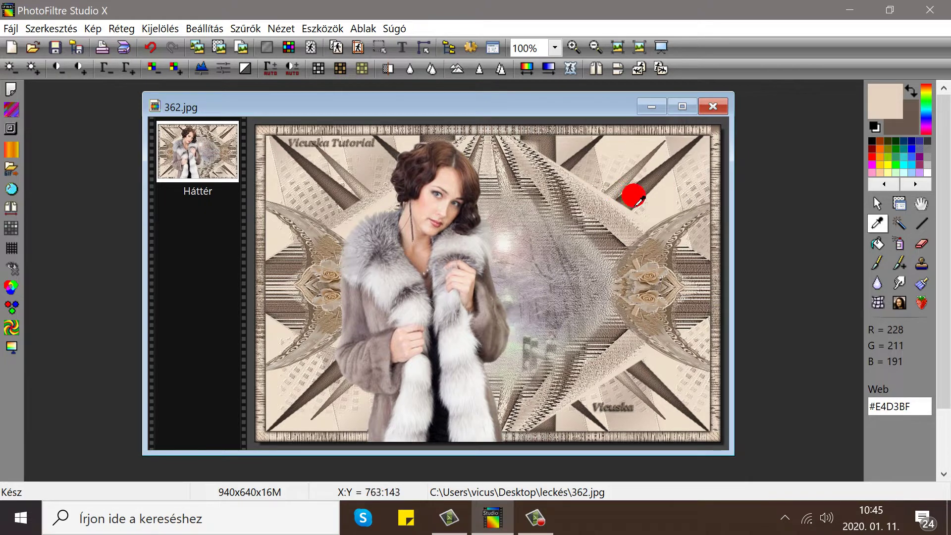
{"action": "left_click", "coordinate": [911, 92]}
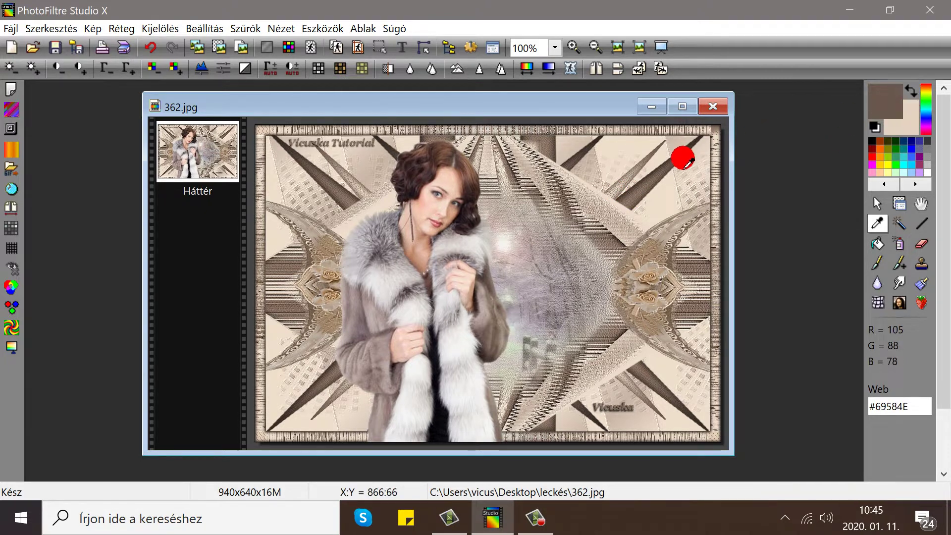
{"action": "left_click", "coordinate": [628, 196]}
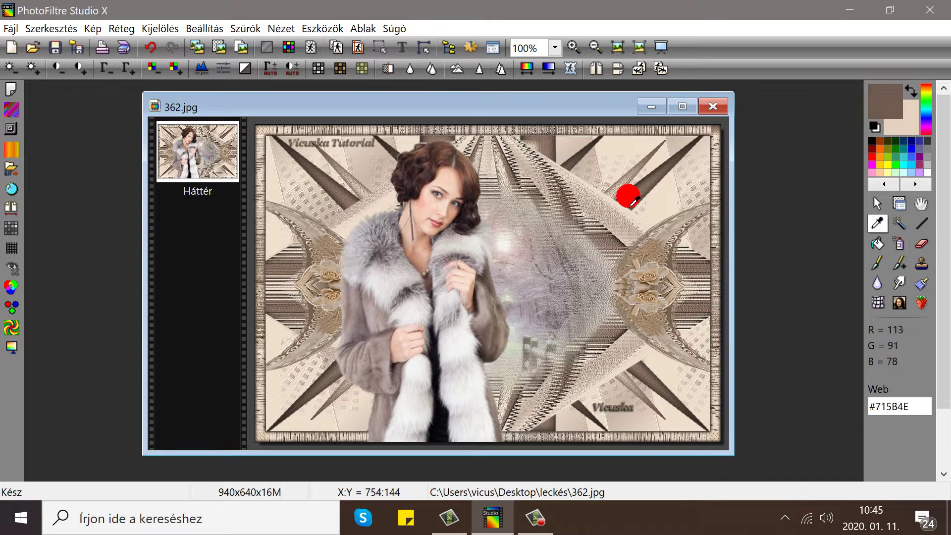
{"action": "left_click", "coordinate": [650, 107]}
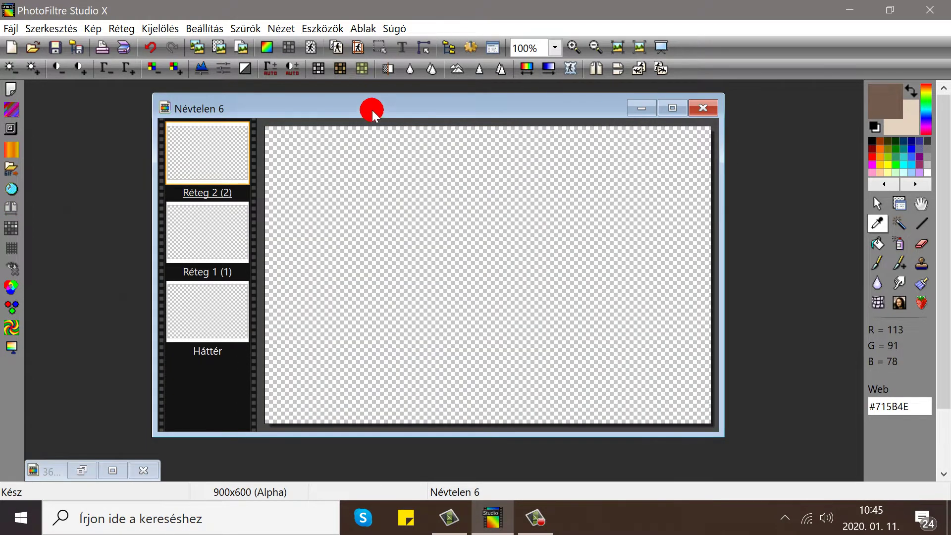
Fill the Háttér layer with the brown foreground colour and Réteg 1 with the beige background colour.
{"action": "left_click_drag", "start_coordinate": [372, 114], "coordinate": [371, 121]}
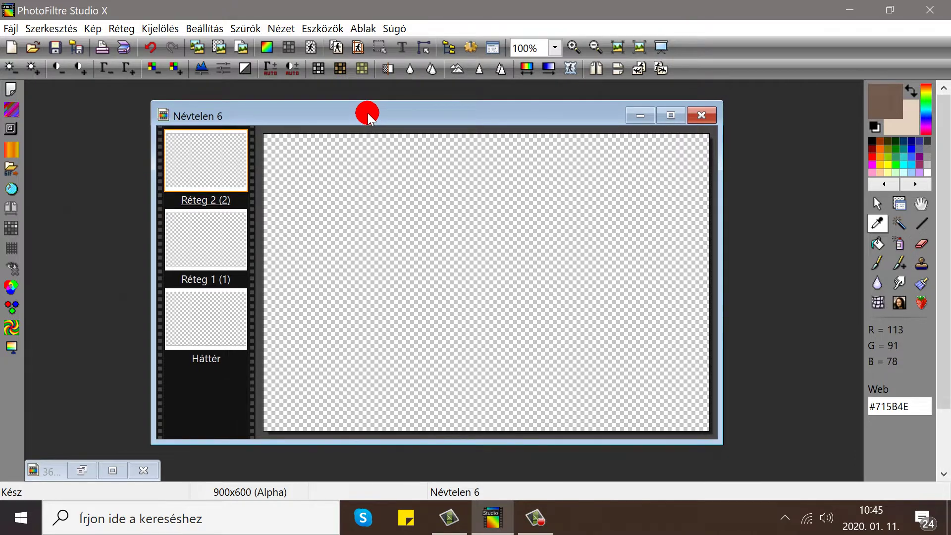
{"action": "left_click", "coordinate": [212, 297]}
{"action": "left_click", "coordinate": [877, 244]}
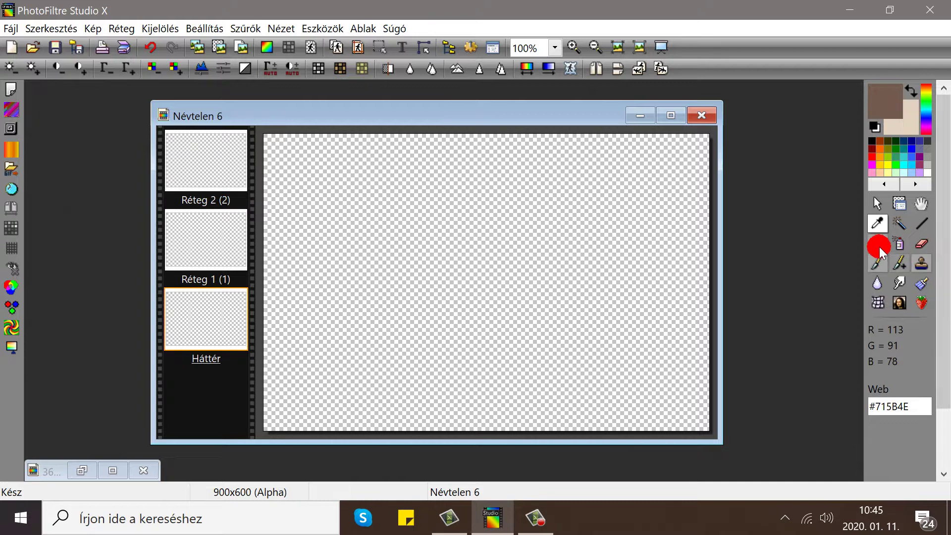
{"action": "left_click", "coordinate": [500, 276]}
{"action": "left_click", "coordinate": [220, 248]}
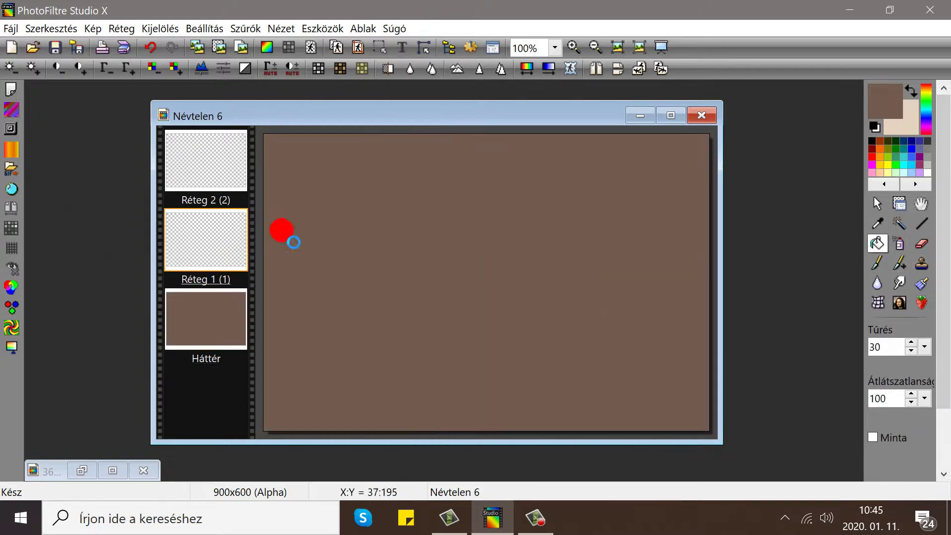
{"action": "right_click", "coordinate": [287, 239]}
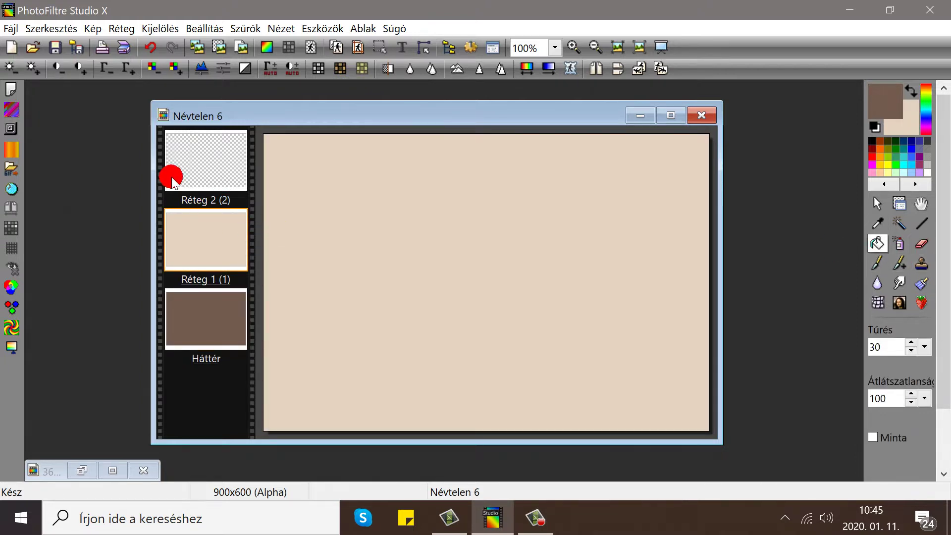
Fill Réteg 2 with the beige background colour and hide that layer.
{"action": "left_click", "coordinate": [204, 163]}
{"action": "right_click", "coordinate": [204, 162]}
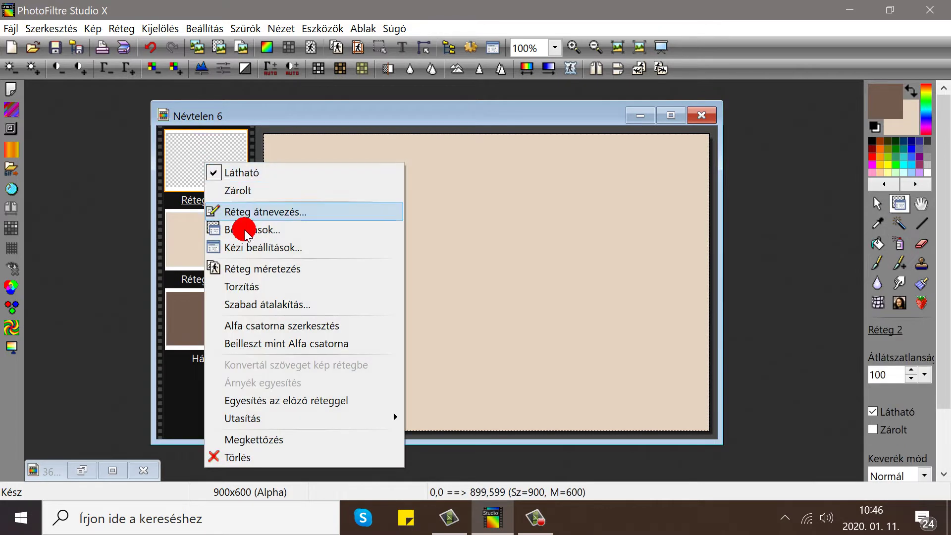
{"action": "left_click", "coordinate": [425, 227]}
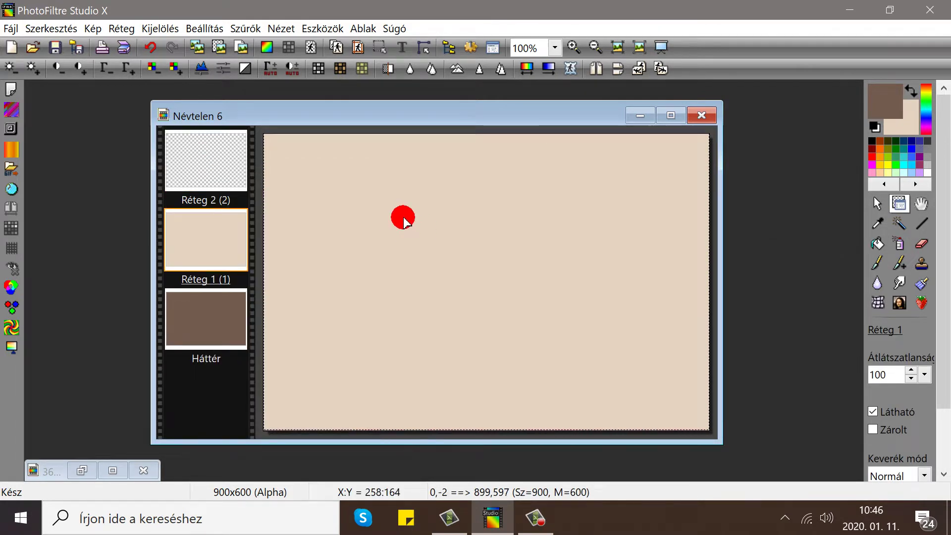
{"action": "left_click", "coordinate": [877, 244]}
{"action": "left_click", "coordinate": [180, 157]}
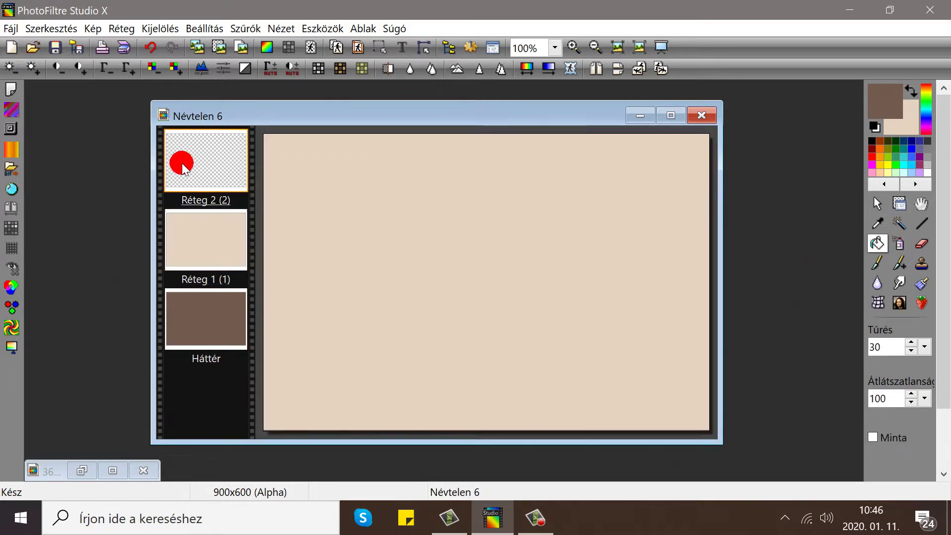
{"action": "left_click", "coordinate": [352, 183]}
{"action": "right_click", "coordinate": [201, 143]}
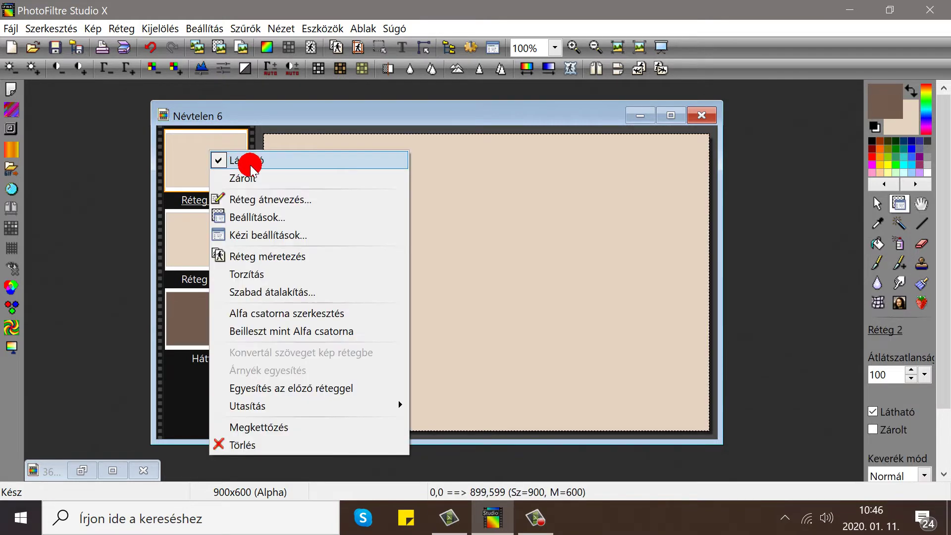
{"action": "left_click", "coordinate": [246, 157]}
{"action": "left_click_drag", "start_coordinate": [274, 124], "coordinate": [270, 113]}
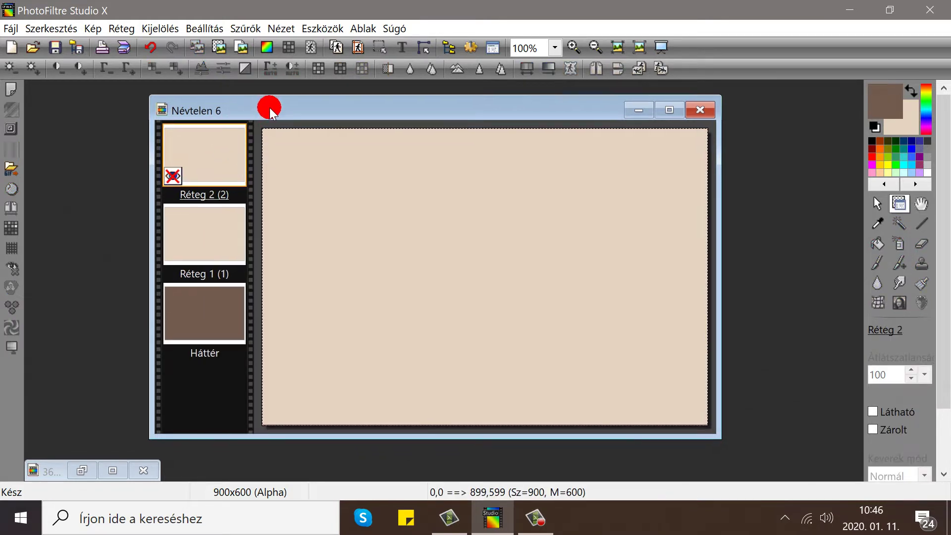
Apply a PhotoMaszk to Réteg 1 using 1106.jpg at opacity 100, with Átlátszóság colour handling and the mask tiled as a mosaic.
{"action": "left_click", "coordinate": [215, 204]}
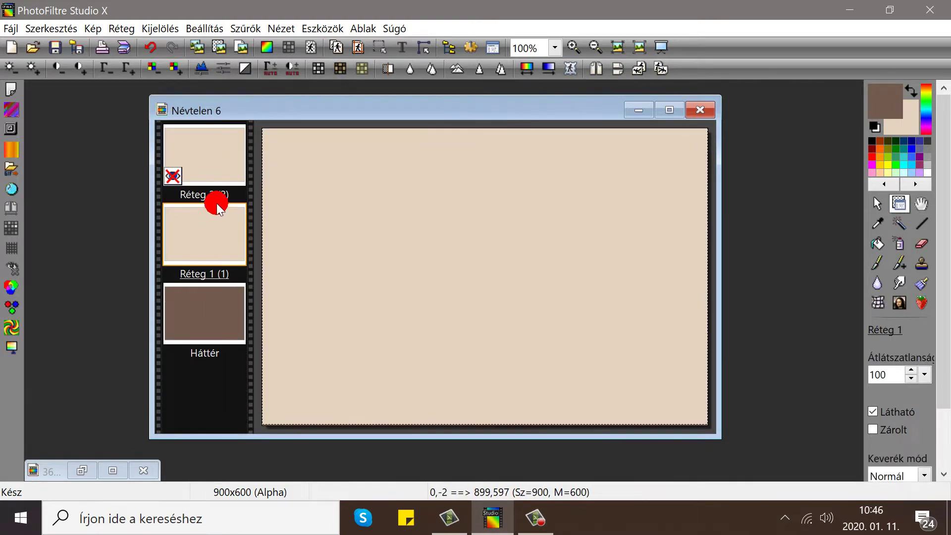
{"action": "left_click", "coordinate": [246, 29]}
{"action": "left_click", "coordinate": [257, 323]}
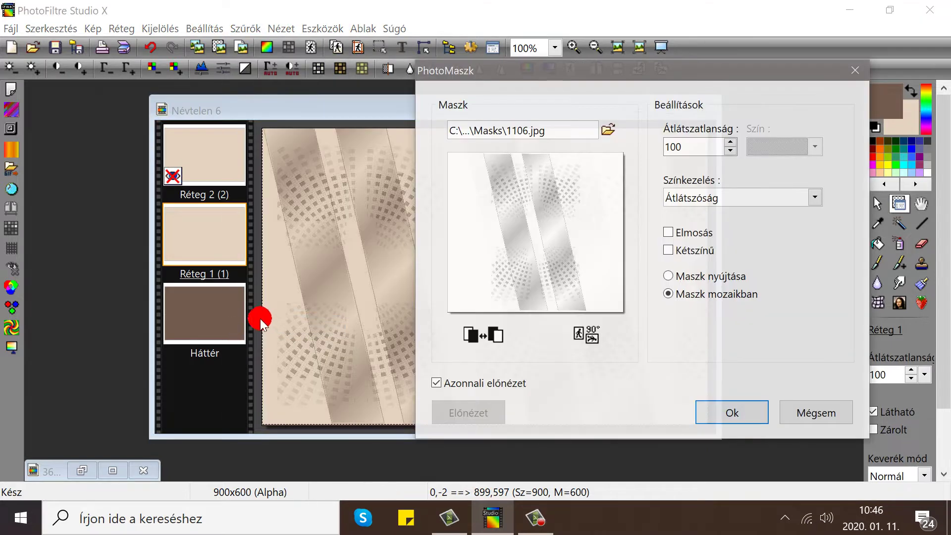
{"action": "left_click", "coordinate": [728, 412]}
{"action": "left_click_drag", "start_coordinate": [391, 109], "coordinate": [384, 106]}
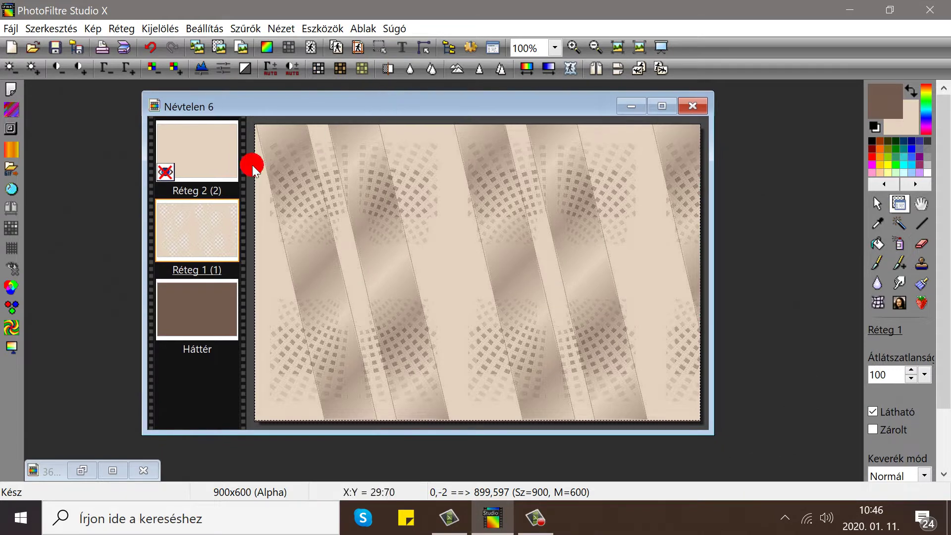
Merge the masked Réteg 1 with the Háttér layer below it.
{"action": "right_click", "coordinate": [186, 221]}
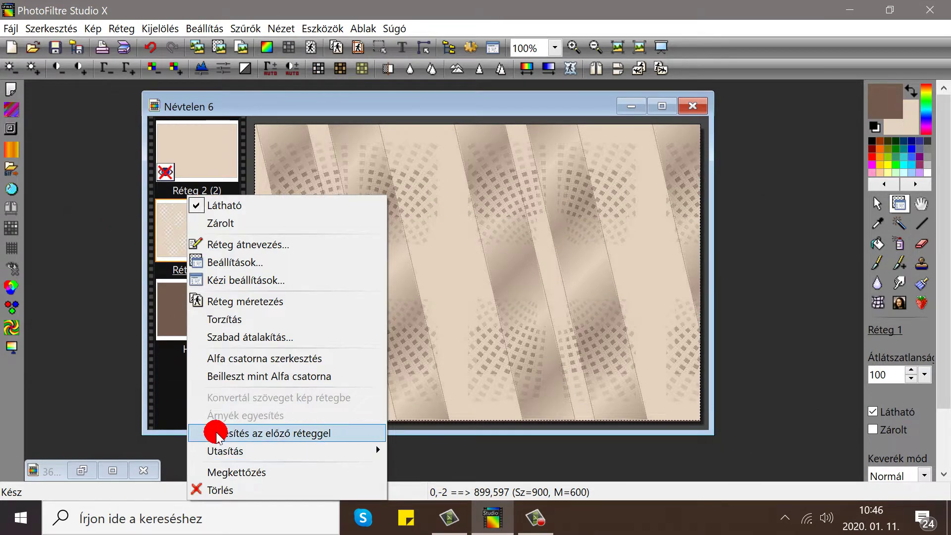
{"action": "left_click", "coordinate": [212, 490]}
{"action": "left_click_drag", "start_coordinate": [360, 110], "coordinate": [375, 124]}
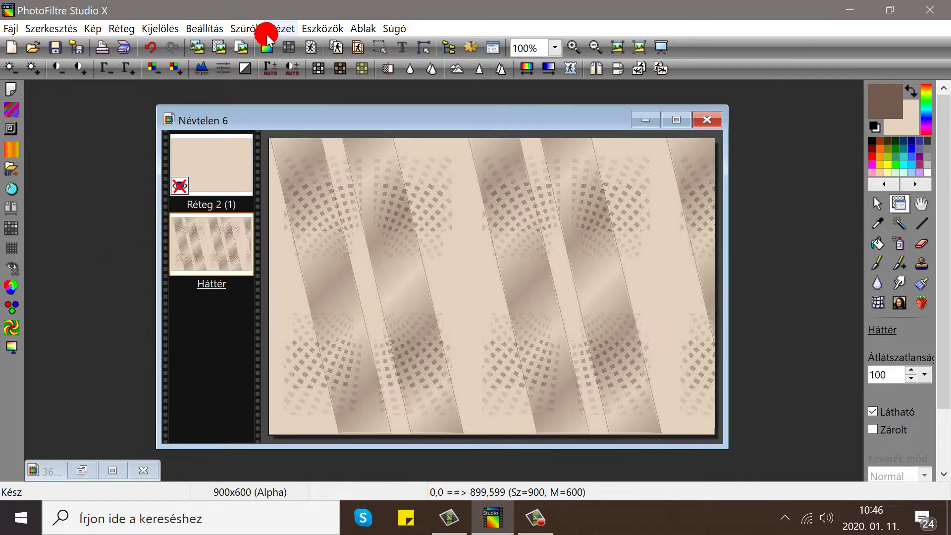
Apply the standard Domborítás (emboss) filter to the merged Háttér layer.
{"action": "left_click", "coordinate": [245, 29]}
{"action": "mouse_move", "coordinate": [297, 118]}
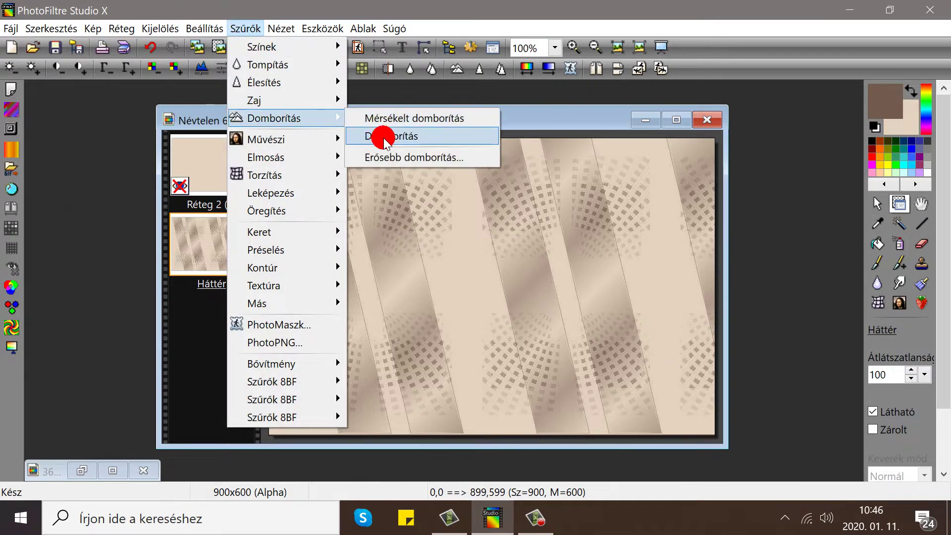
{"action": "left_click", "coordinate": [384, 136]}
Sharpen the Háttér layer with the Mikro kontraszt filter at 99% intensity and a 12-pixel radius.
{"action": "left_click", "coordinate": [242, 28]}
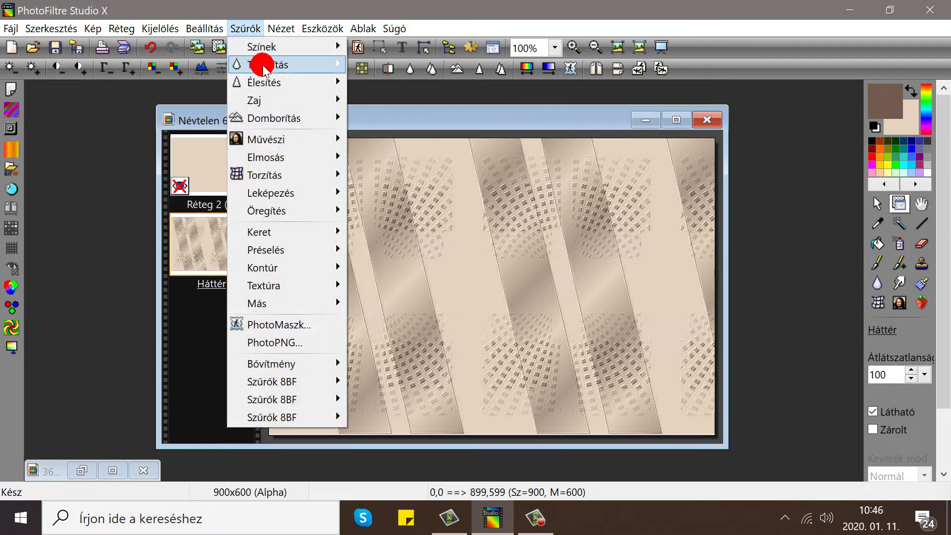
{"action": "mouse_move", "coordinate": [240, 82]}
{"action": "left_click", "coordinate": [399, 160]}
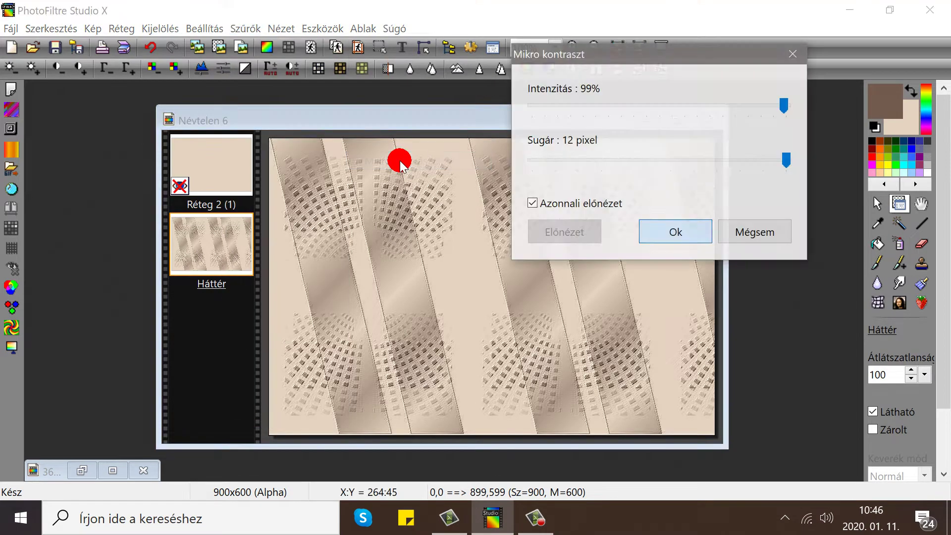
{"action": "left_click", "coordinate": [677, 236]}
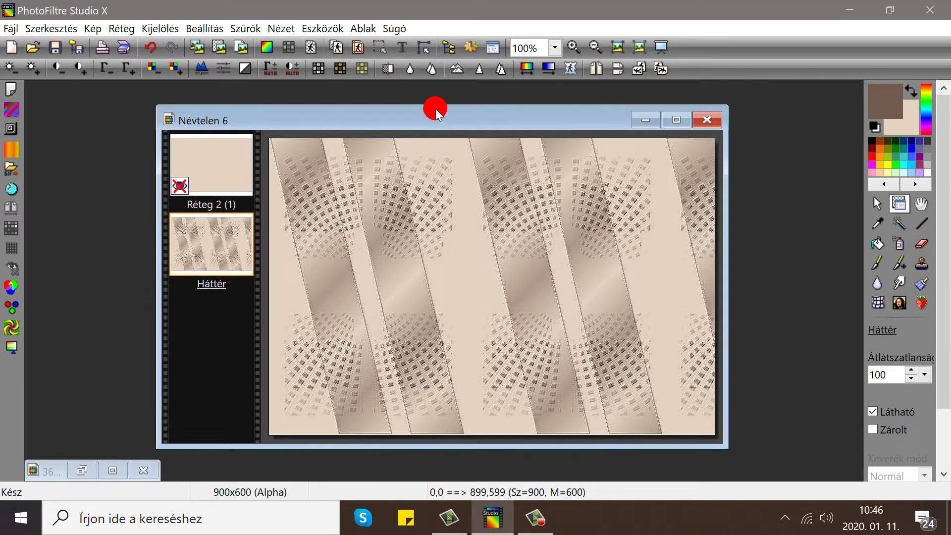
{"action": "mouse_move", "coordinate": [441, 126]}
{"action": "left_mouse_down"}
{"action": "mouse_move", "coordinate": [426, 131]}
{"action": "mouse_move", "coordinate": [426, 115]}
{"action": "mouse_move", "coordinate": [427, 127]}
{"action": "left_mouse_up"}
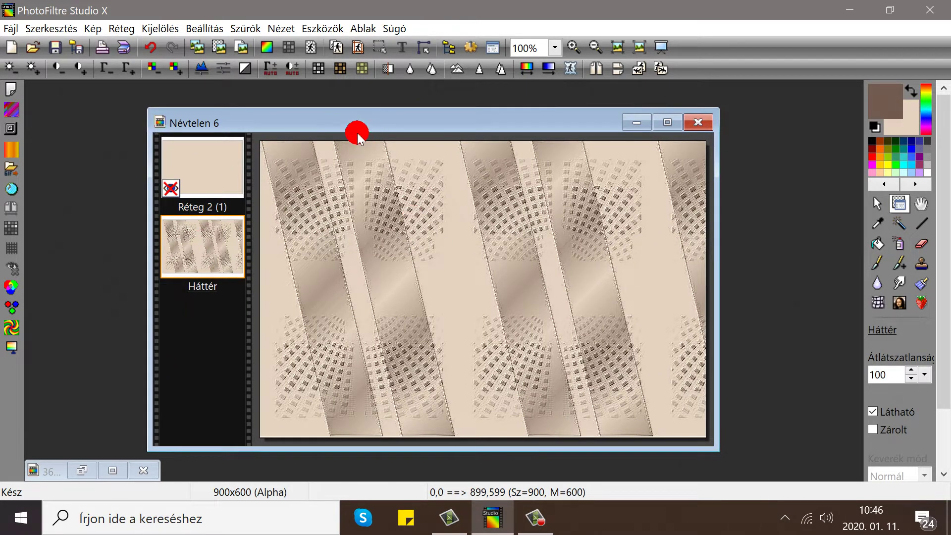
{"action": "left_click_drag", "start_coordinate": [357, 132], "coordinate": [350, 121]}
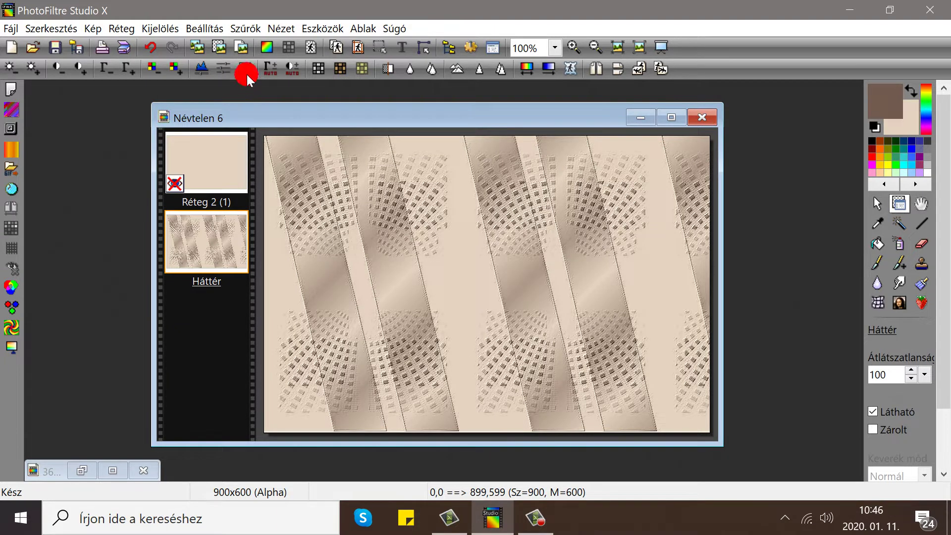
Make the hidden plain beige layer Réteg 2 visible above the patterned background.
{"action": "right_click", "coordinate": [233, 155]}
{"action": "left_click", "coordinate": [255, 163]}
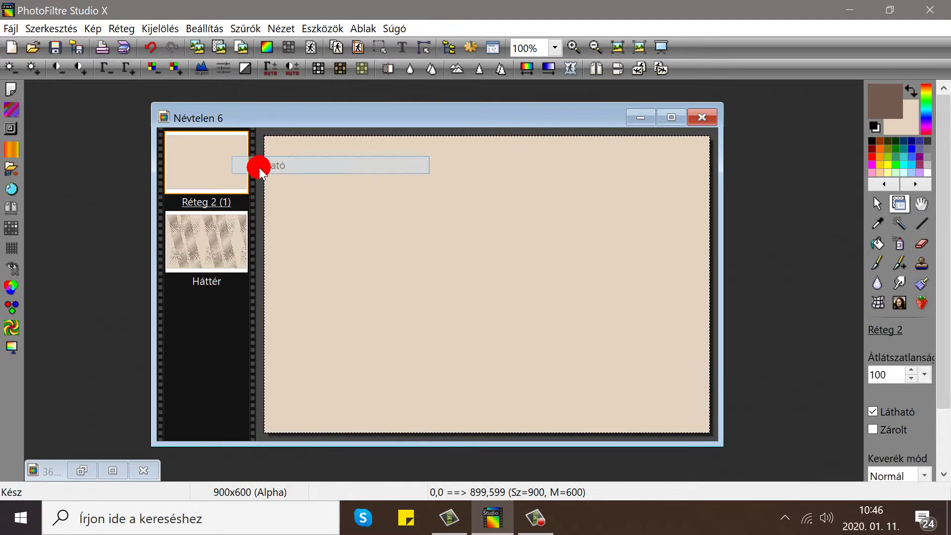
{"action": "left_click_drag", "start_coordinate": [280, 127], "coordinate": [289, 133]}
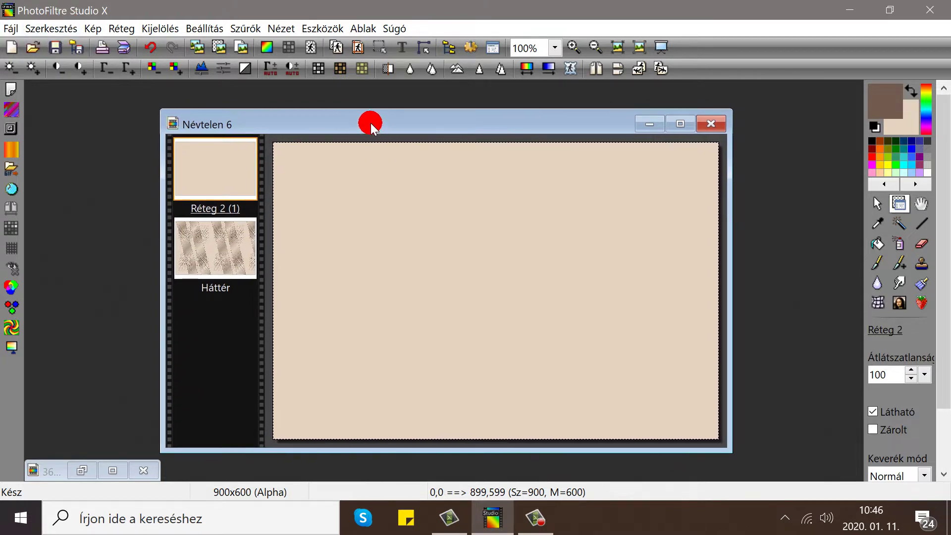
{"action": "left_click_drag", "start_coordinate": [371, 126], "coordinate": [365, 98]}
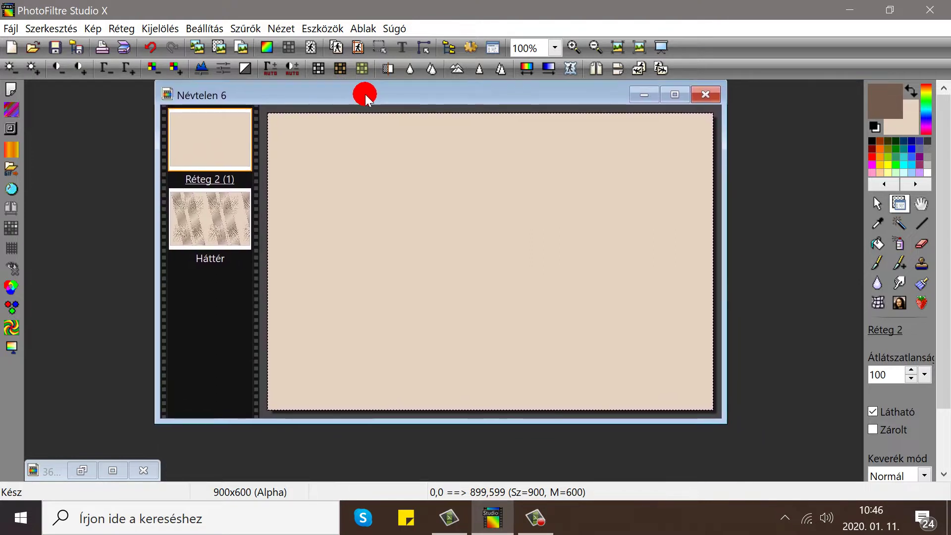
Open 000000.png from the leckés folder and copy its black star shape.
{"action": "left_click", "coordinate": [31, 49]}
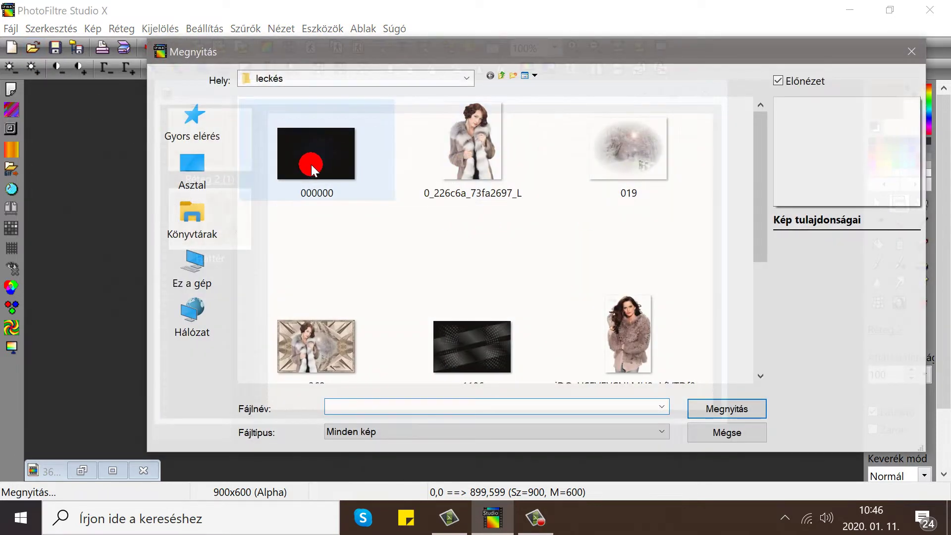
{"action": "left_click", "coordinate": [313, 170]}
{"action": "left_click", "coordinate": [731, 406]}
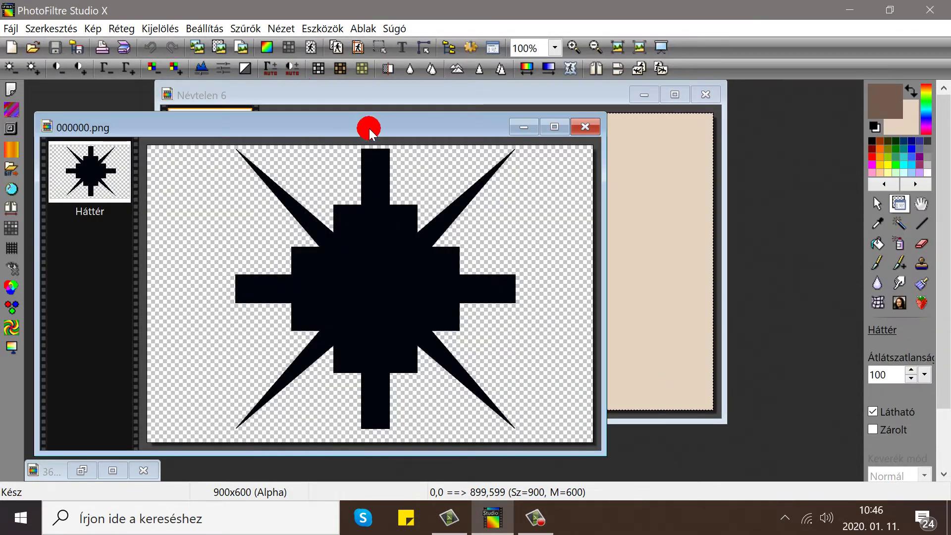
{"action": "left_click_drag", "start_coordinate": [370, 133], "coordinate": [381, 115]}
{"action": "right_click", "coordinate": [377, 112]}
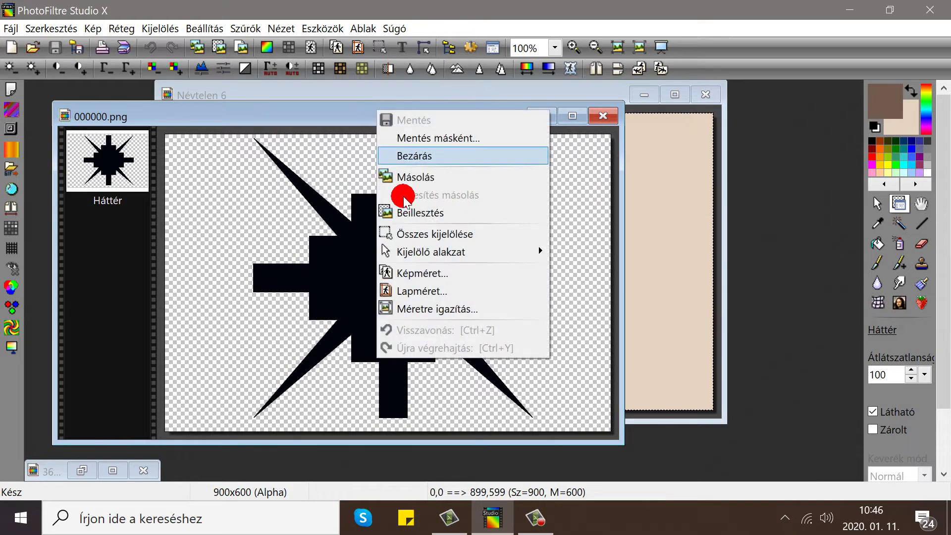
{"action": "left_click", "coordinate": [411, 176]}
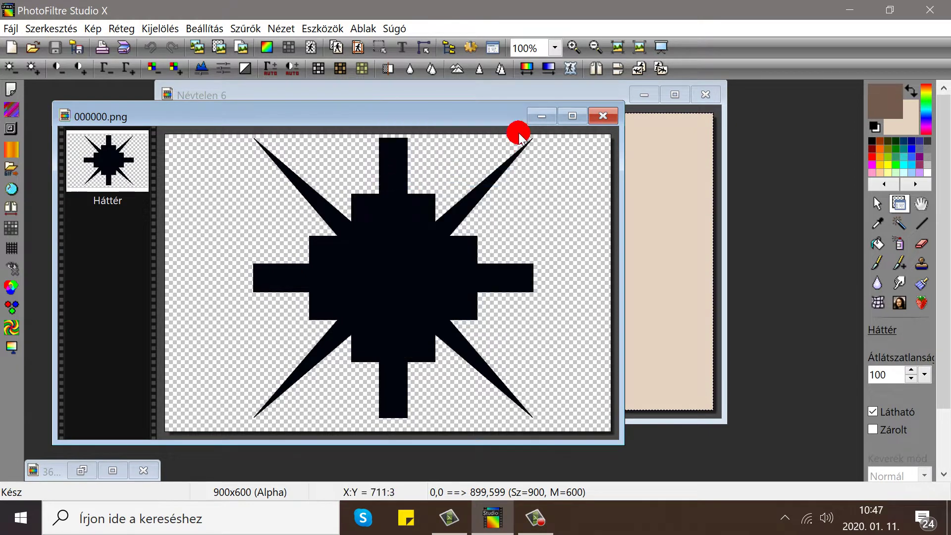
Paste the copied star shape into the Névtelen 6 image as a new layer above Réteg 2.
{"action": "left_click_drag", "start_coordinate": [461, 118], "coordinate": [455, 154]}
{"action": "left_click", "coordinate": [436, 94]}
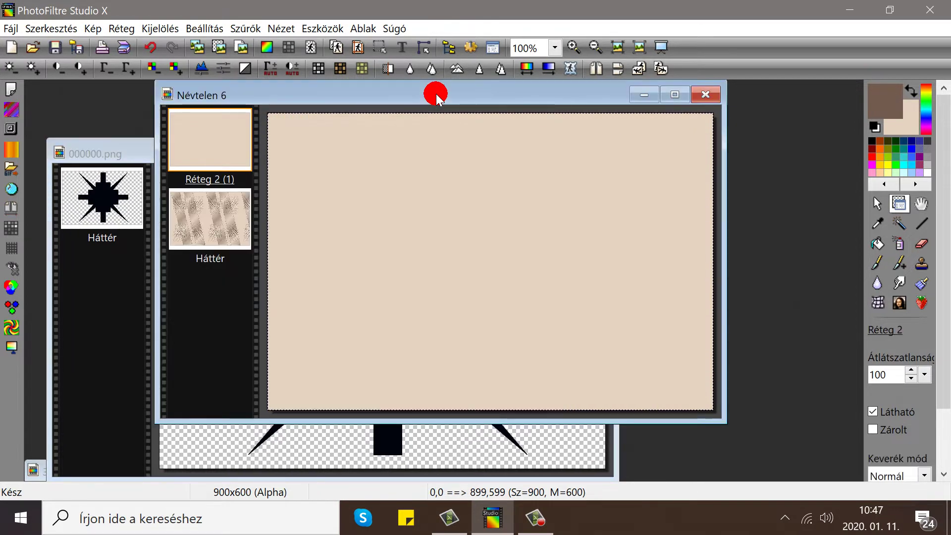
{"action": "right_click", "coordinate": [436, 94]}
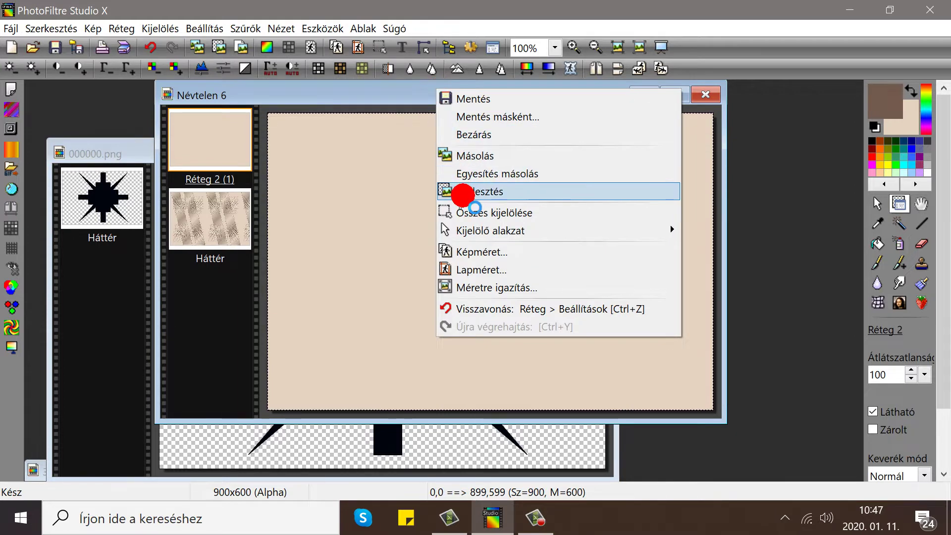
{"action": "left_click", "coordinate": [453, 192]}
{"action": "left_click_drag", "start_coordinate": [432, 92], "coordinate": [451, 93]}
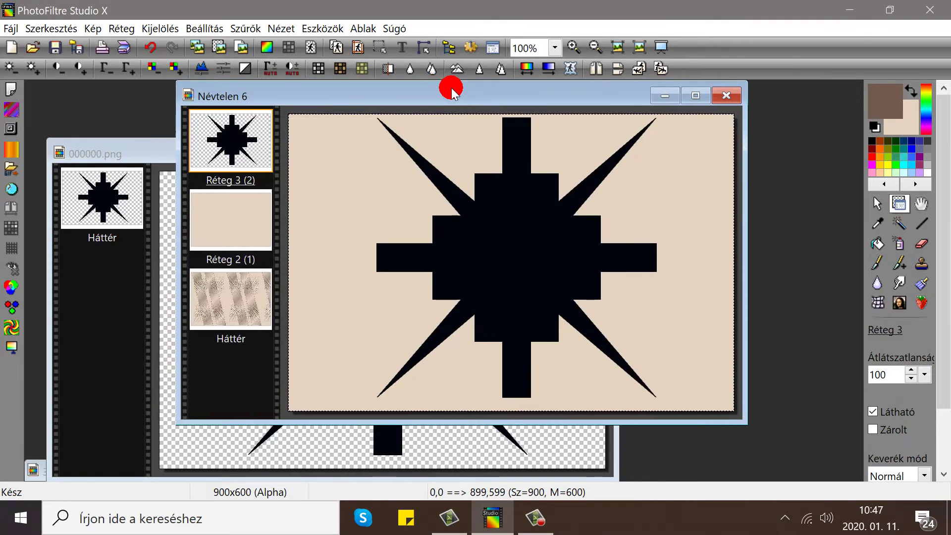
{"action": "right_click", "coordinate": [450, 95]}
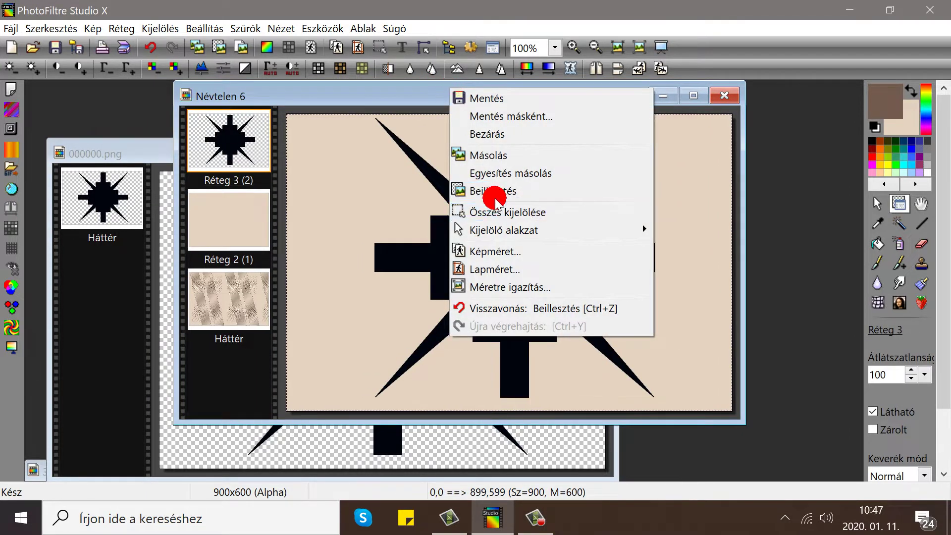
{"action": "left_click", "coordinate": [388, 87]}
{"action": "left_click_drag", "start_coordinate": [389, 91], "coordinate": [344, 102]}
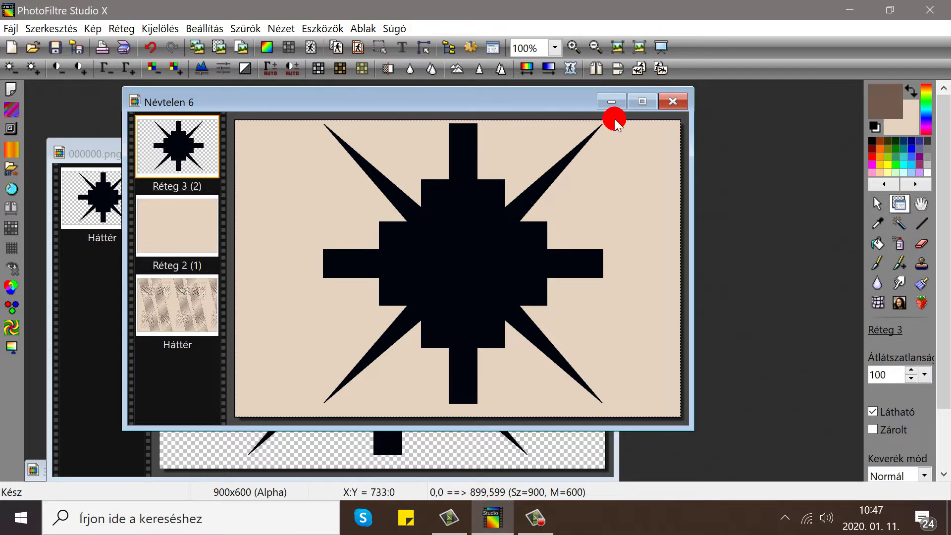
Fill the black star on Réteg 3 with the brown foreground colour and duplicate the layer.
{"action": "left_click", "coordinate": [878, 244]}
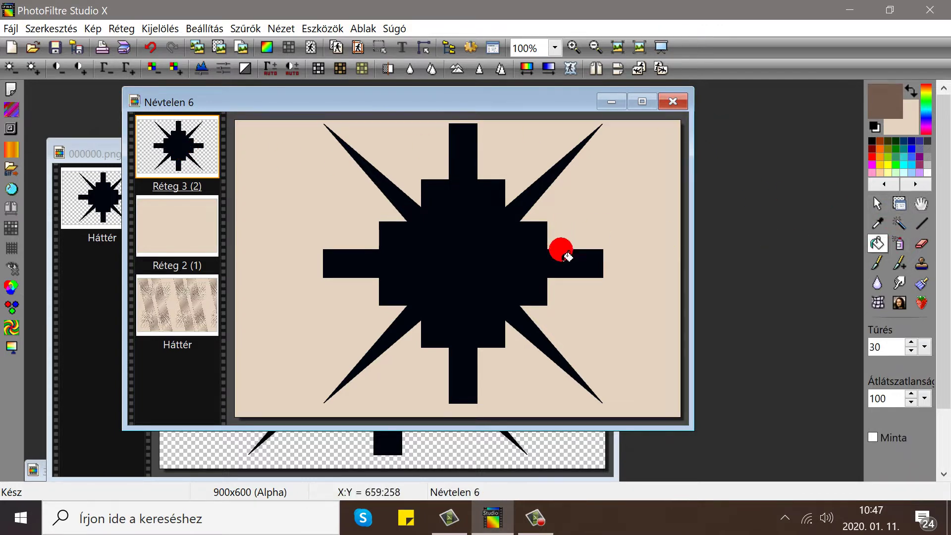
{"action": "left_click", "coordinate": [472, 248]}
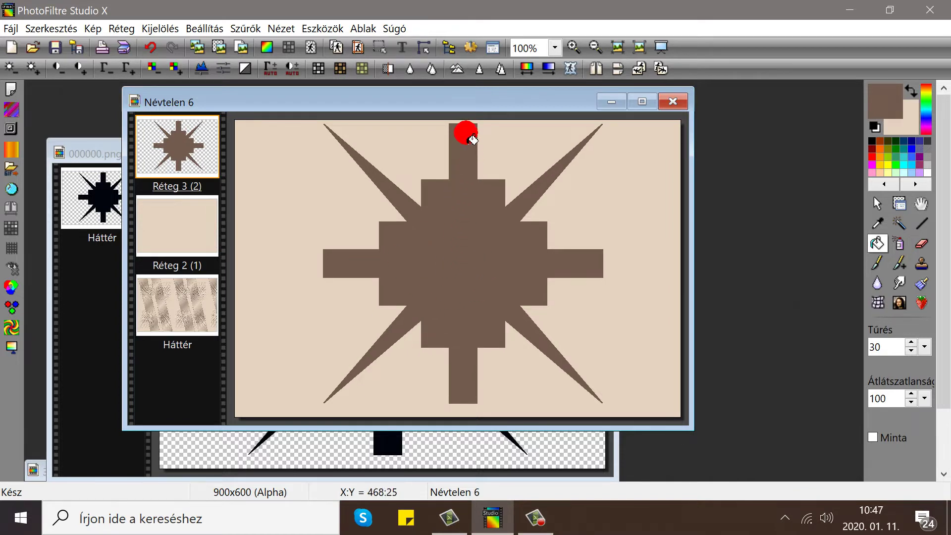
{"action": "left_click_drag", "start_coordinate": [256, 93], "coordinate": [227, 98]}
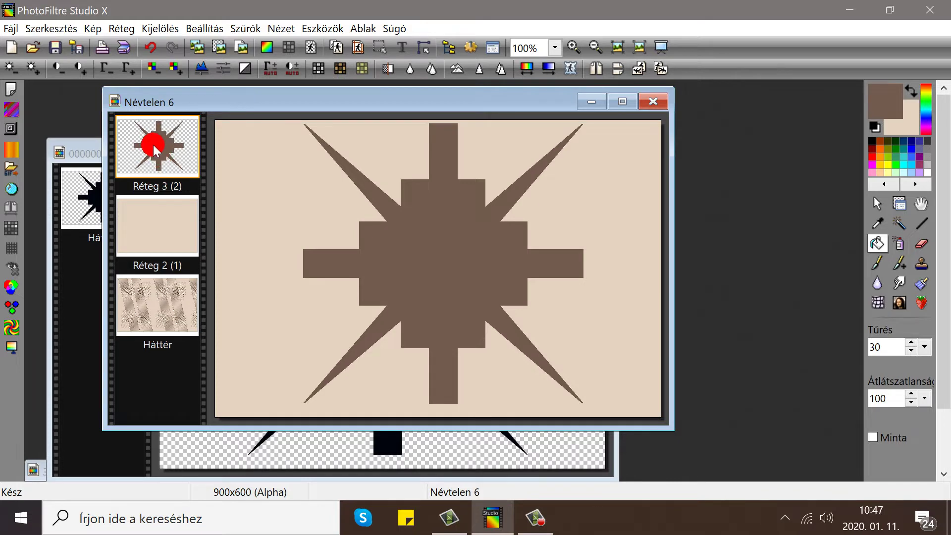
{"action": "left_click", "coordinate": [120, 29]}
{"action": "left_click", "coordinate": [147, 65]}
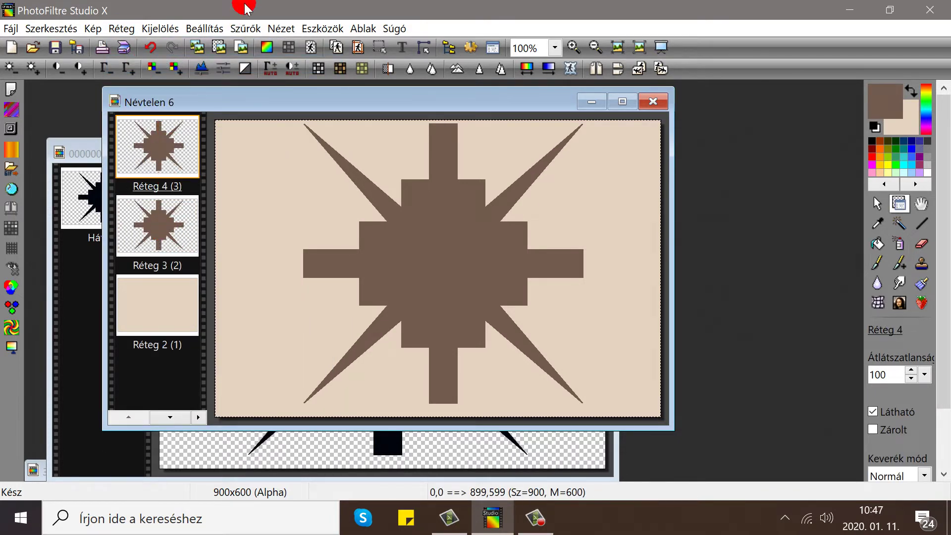
Apply the Homokkő texture filter to the duplicated star on the top layer.
{"action": "left_click", "coordinate": [246, 29]}
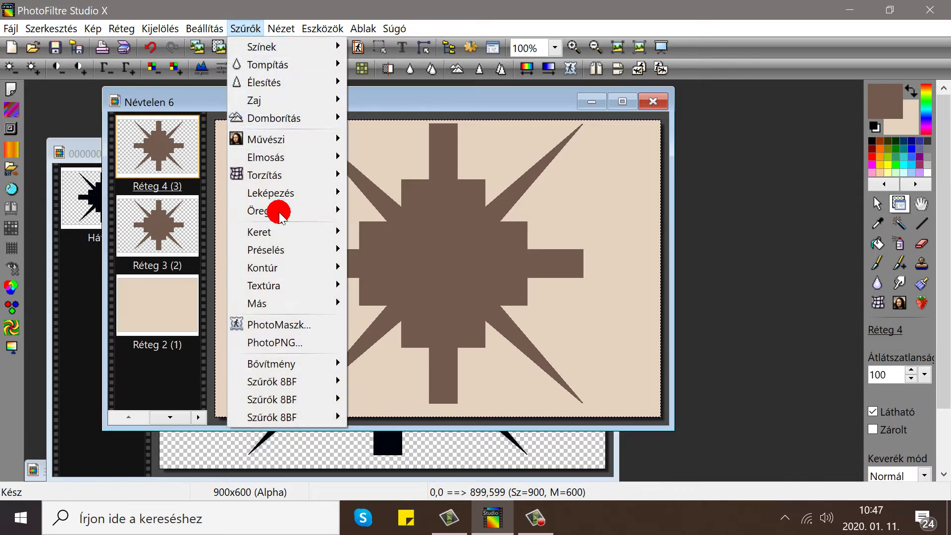
{"action": "mouse_move", "coordinate": [293, 284]}
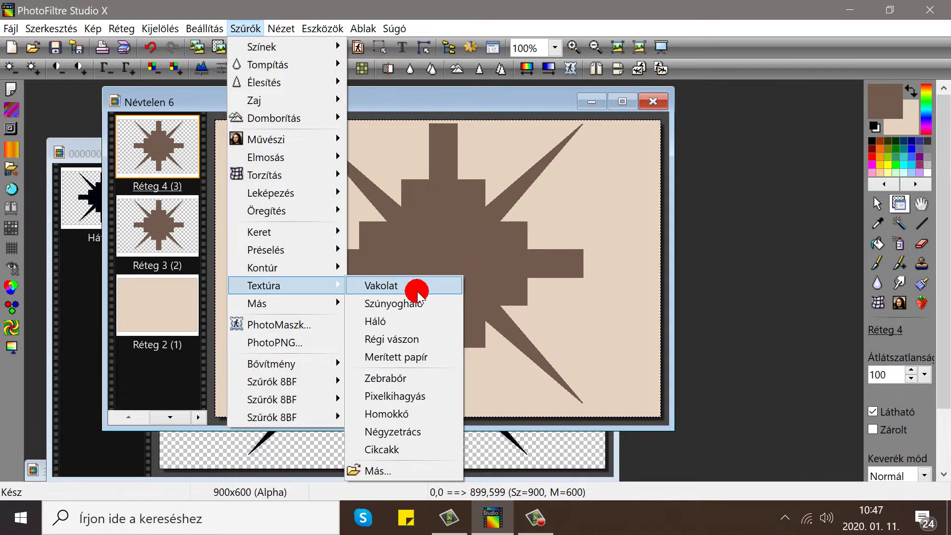
{"action": "left_click", "coordinate": [394, 415]}
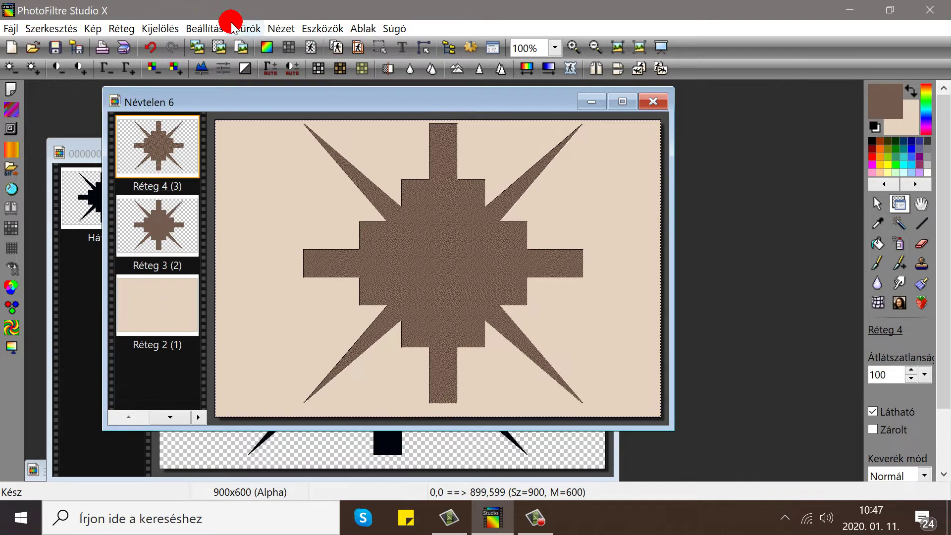
Add a Progresszív kontúr to the textured star in dark brown (RGB 51, 43, 36) with a width of 10.
{"action": "left_click", "coordinate": [245, 28]}
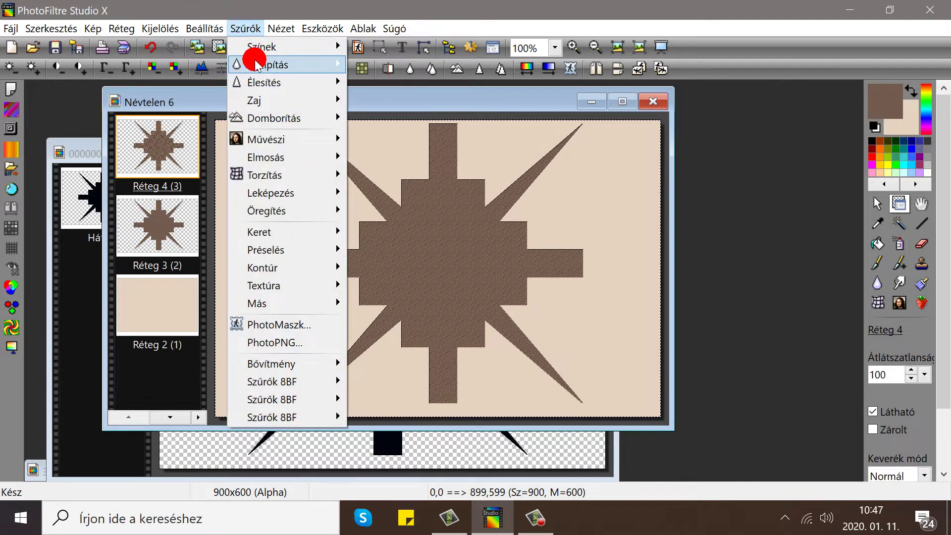
{"action": "mouse_move", "coordinate": [262, 72]}
{"action": "mouse_move", "coordinate": [272, 192]}
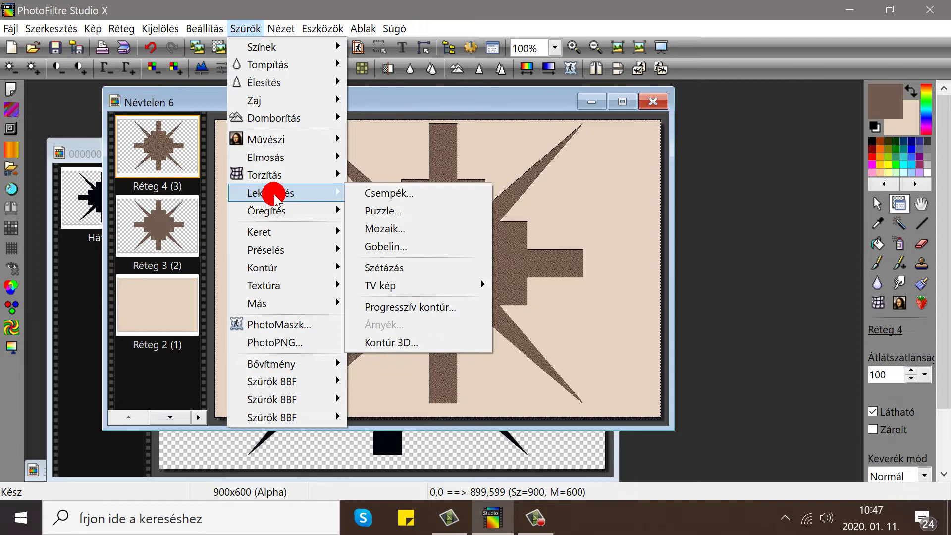
{"action": "left_click", "coordinate": [422, 308]}
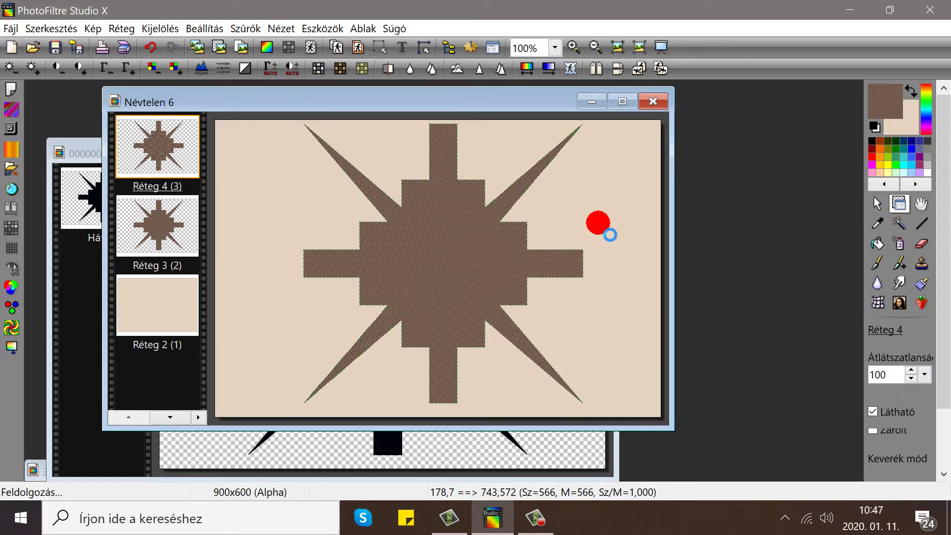
{"action": "left_click", "coordinate": [622, 178]}
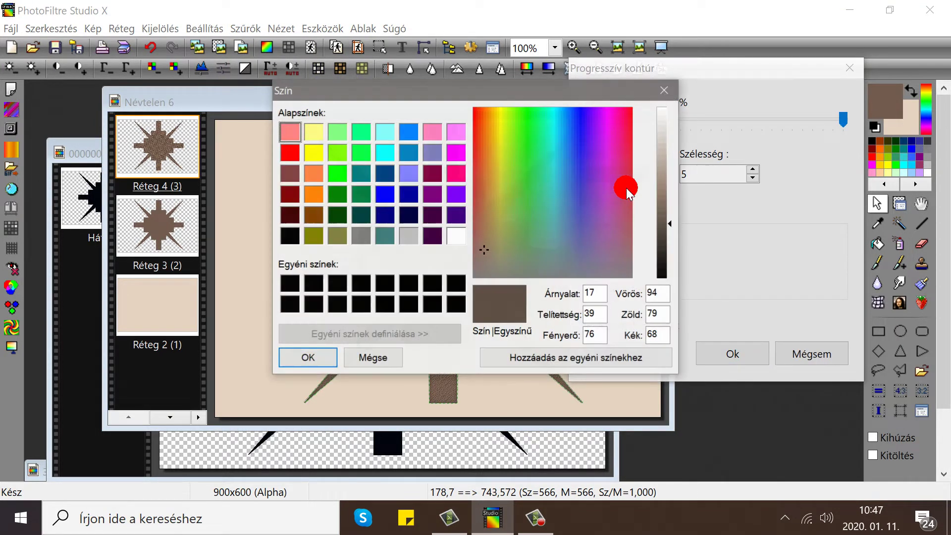
{"action": "left_click", "coordinate": [667, 250]}
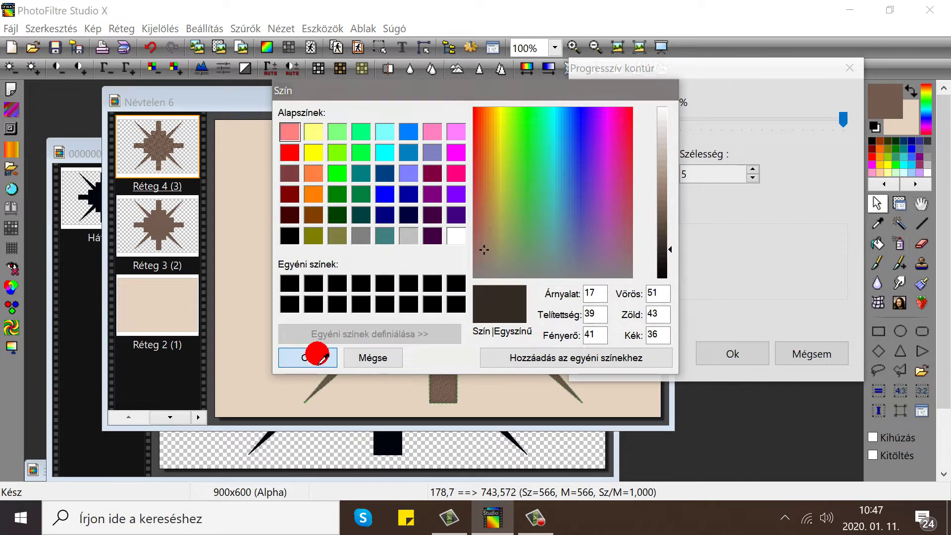
{"action": "left_click", "coordinate": [313, 355]}
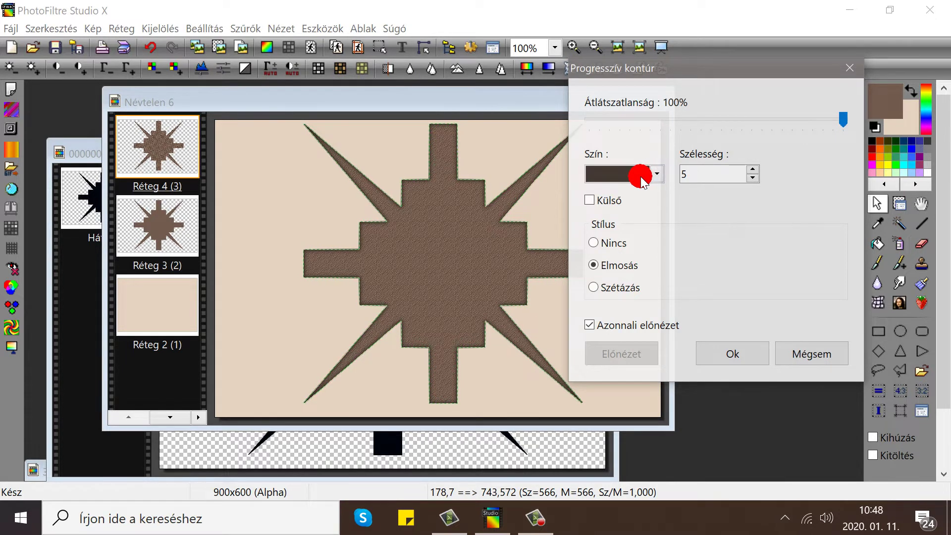
{"action": "double_click", "coordinate": [700, 175]}
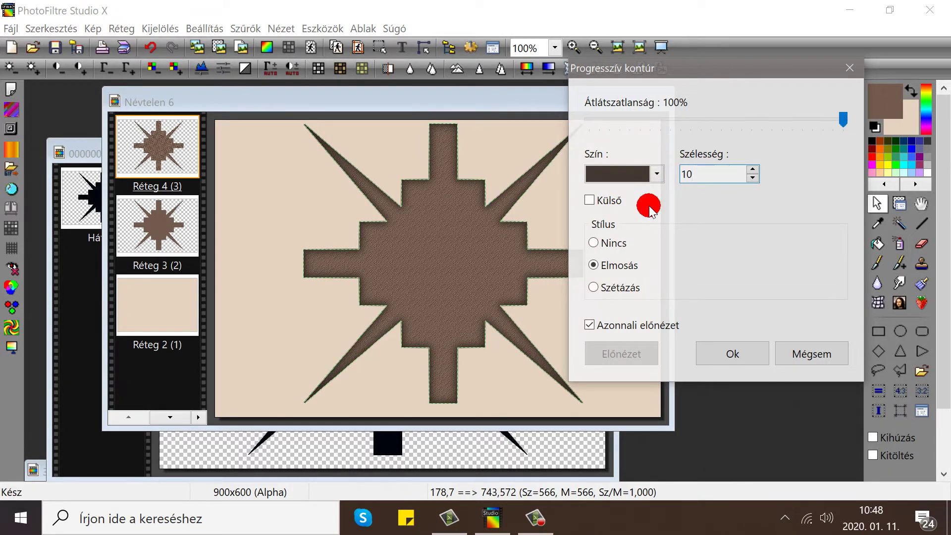
{"action": "left_click", "coordinate": [729, 352]}
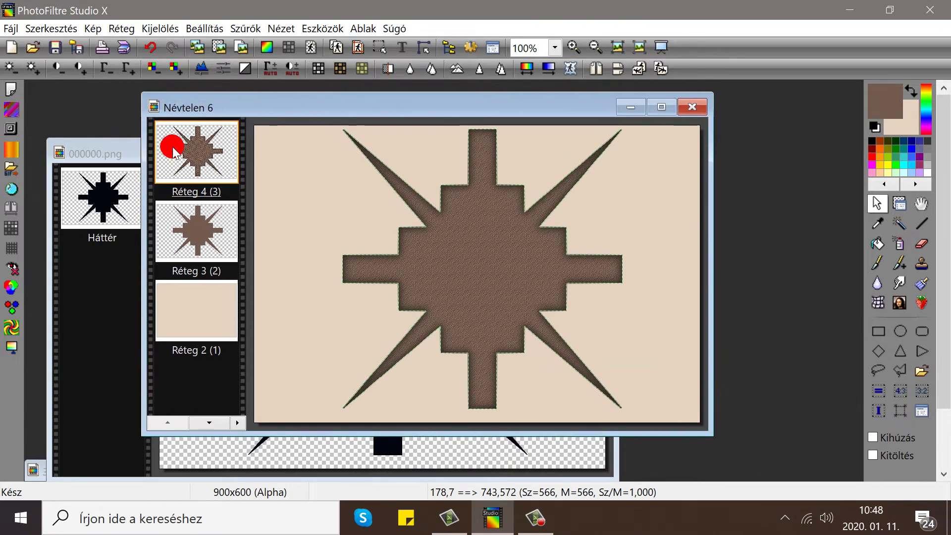
Close the 000000.png image and return to the Névtelen 6 composition.
{"action": "left_click", "coordinate": [127, 145]}
{"action": "left_click", "coordinate": [602, 155]}
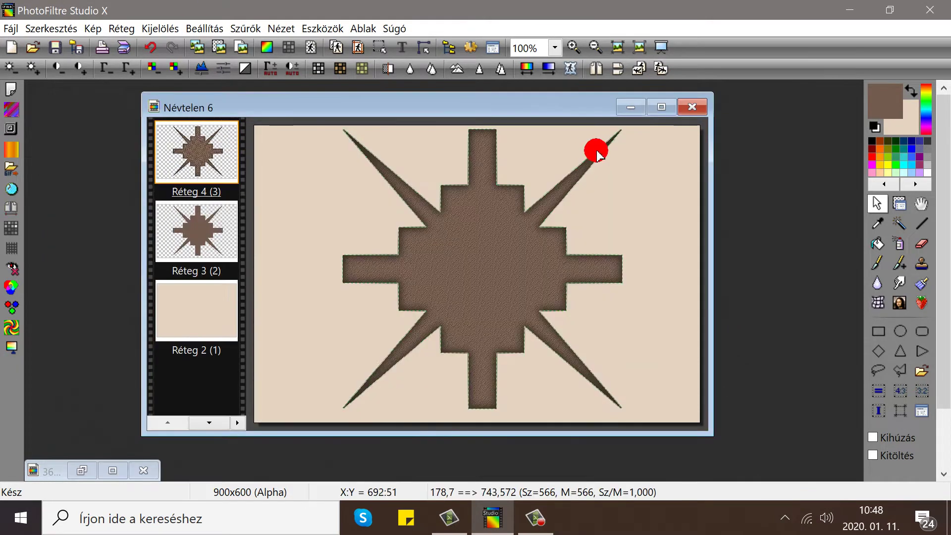
{"action": "left_click_drag", "start_coordinate": [541, 113], "coordinate": [457, 119]}
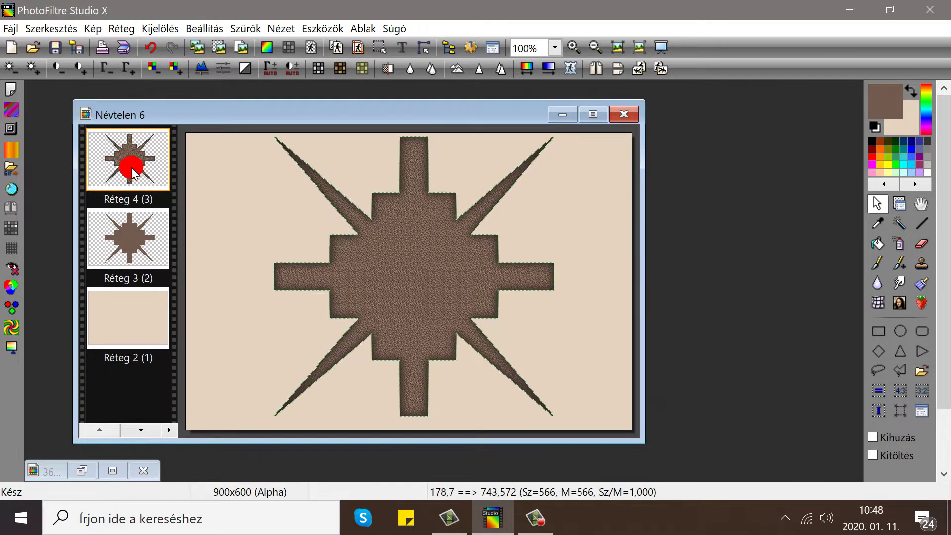
Move the textured star on Réteg 4 about 178 px left to the canvas edge and hide Réteg 3.
{"action": "left_click_drag", "start_coordinate": [130, 159], "coordinate": [133, 191]}
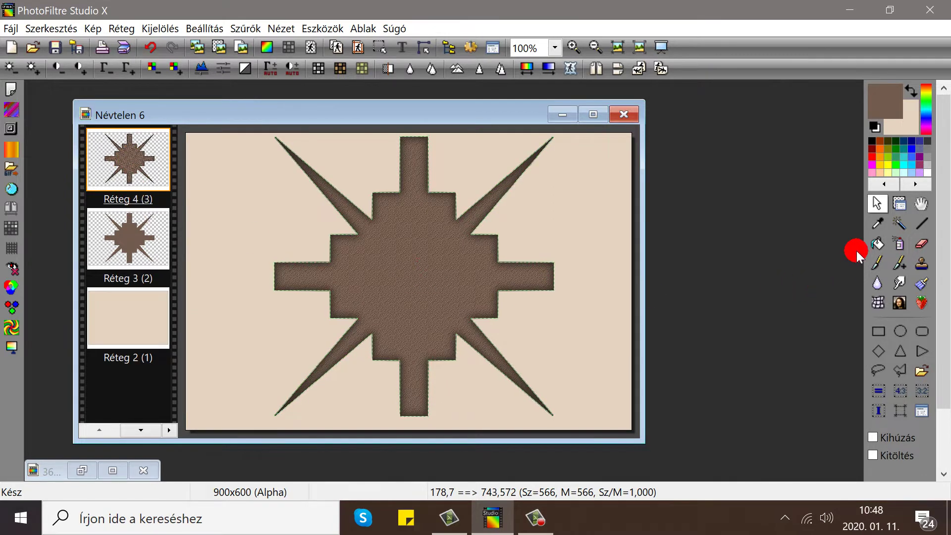
{"action": "left_click", "coordinate": [899, 204]}
{"action": "left_click_drag", "start_coordinate": [425, 277], "coordinate": [339, 272]}
{"action": "right_click", "coordinate": [148, 218]}
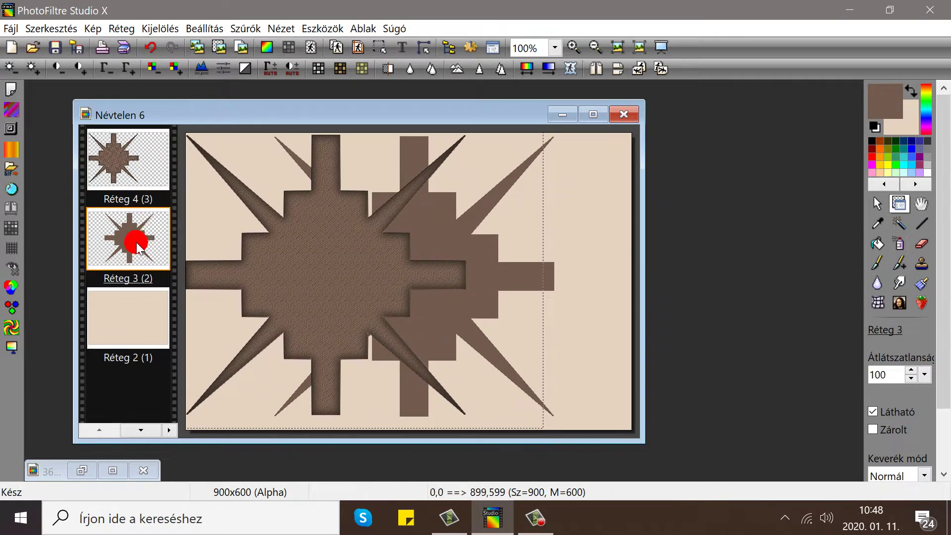
{"action": "left_click", "coordinate": [176, 206]}
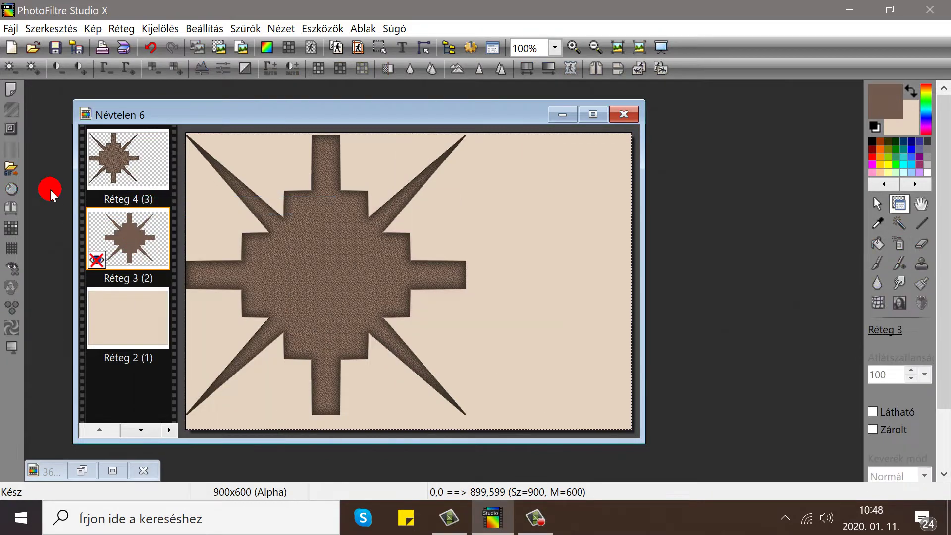
Duplicate the textured star layer Réteg 4 and move the copy about 169 px to the right of the original.
{"action": "left_click", "coordinate": [126, 144]}
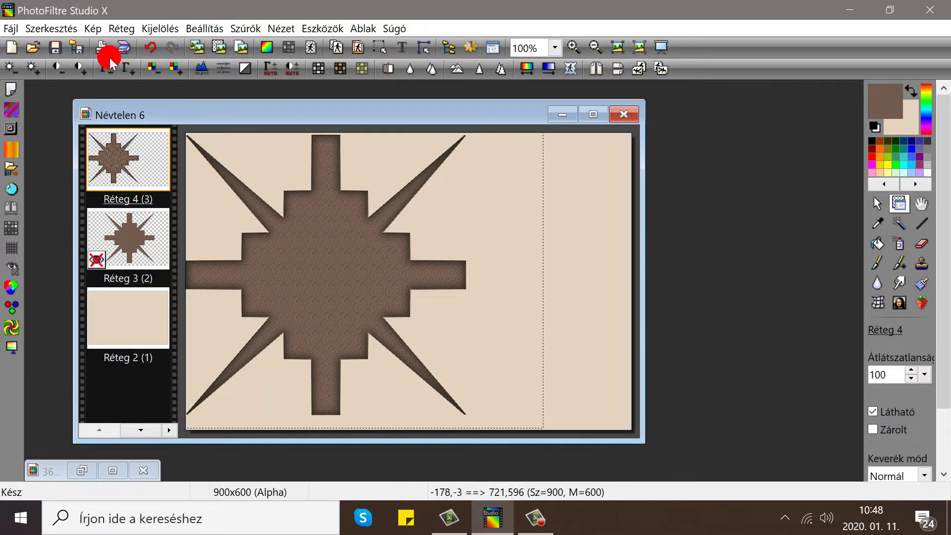
{"action": "left_click", "coordinate": [121, 28]}
{"action": "left_click", "coordinate": [138, 71]}
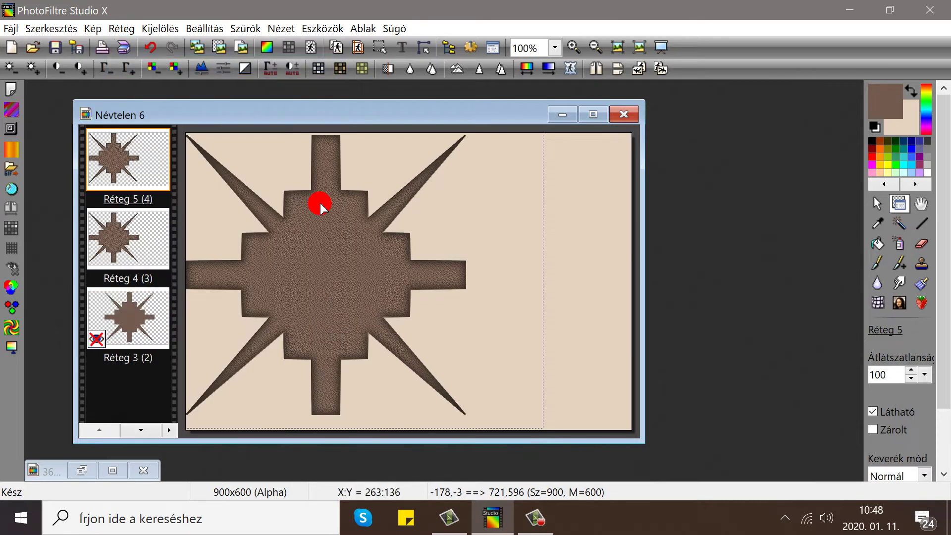
{"action": "left_click_drag", "start_coordinate": [346, 265], "coordinate": [429, 270]}
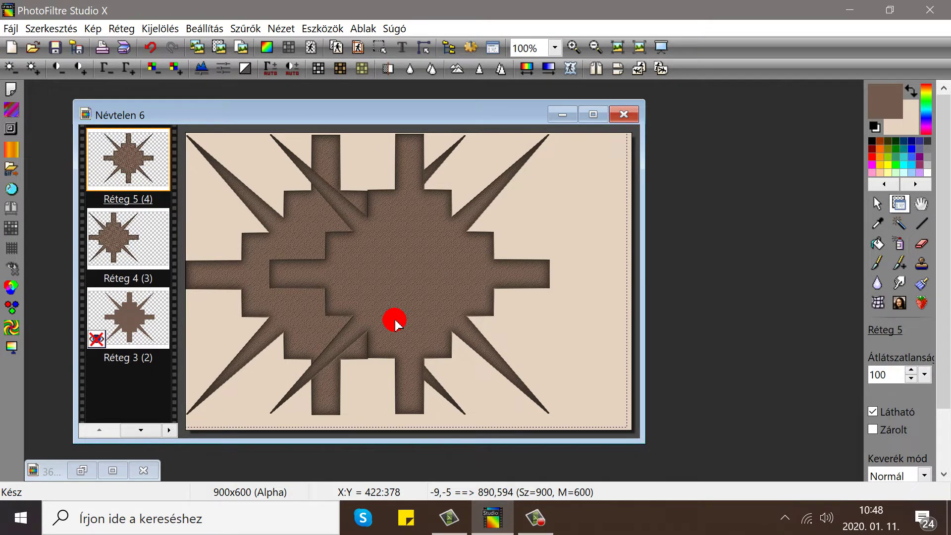
Merge the star copy on Réteg 5 into Réteg 4 and nudge the merged layer to position -180, 0.
{"action": "left_click_drag", "start_coordinate": [396, 321], "coordinate": [390, 319]}
{"action": "left_click_drag", "start_coordinate": [268, 114], "coordinate": [296, 116]}
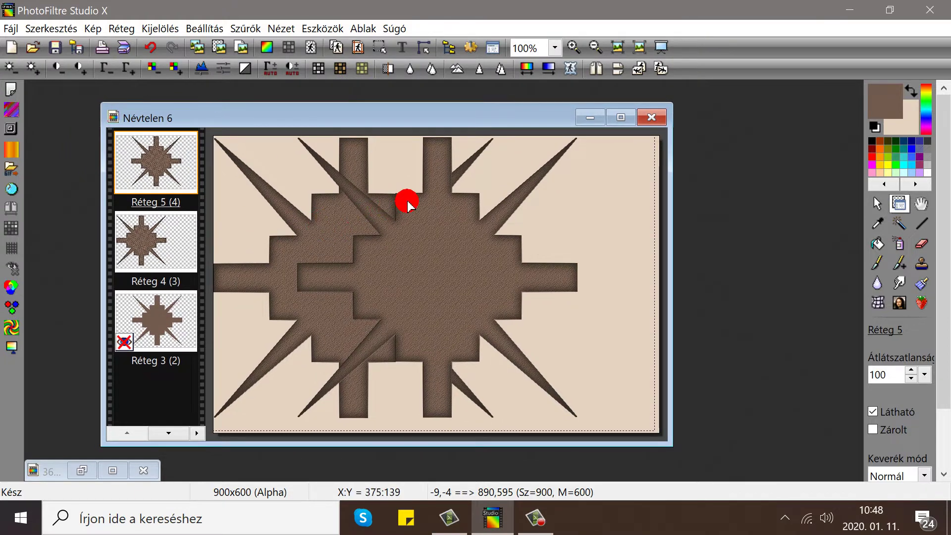
{"action": "right_click", "coordinate": [164, 179]}
{"action": "left_click", "coordinate": [208, 394]}
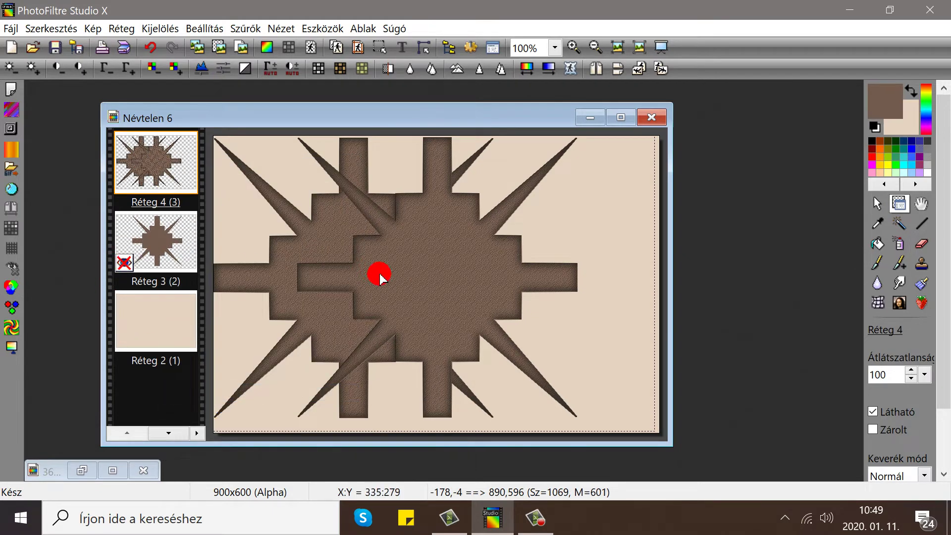
{"action": "mouse_move", "coordinate": [380, 277]}
{"action": "left_mouse_down"}
{"action": "mouse_move", "coordinate": [417, 280]}
{"action": "mouse_move", "coordinate": [378, 281]}
{"action": "left_mouse_up"}
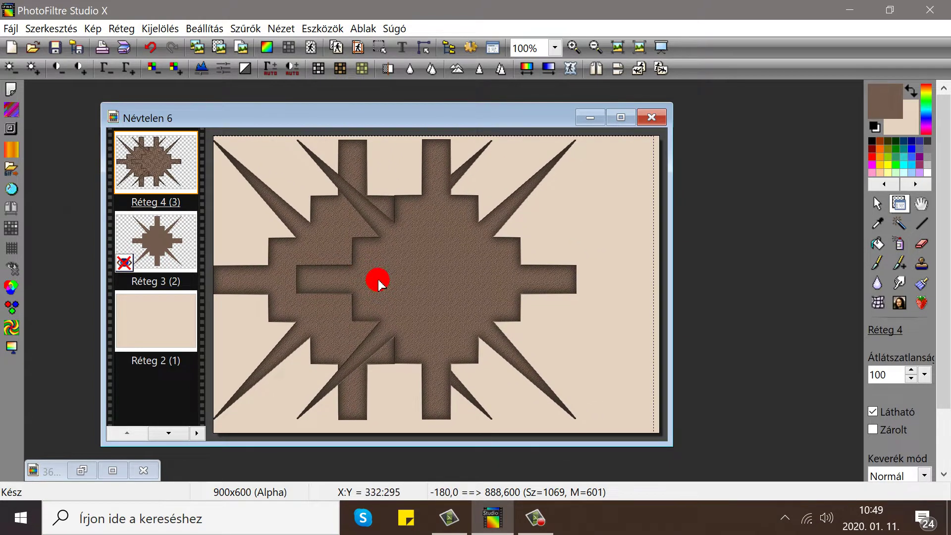
Resize the merged double-star layer Réteg 4 to about 1226 x 637 px.
{"action": "right_click", "coordinate": [414, 263]}
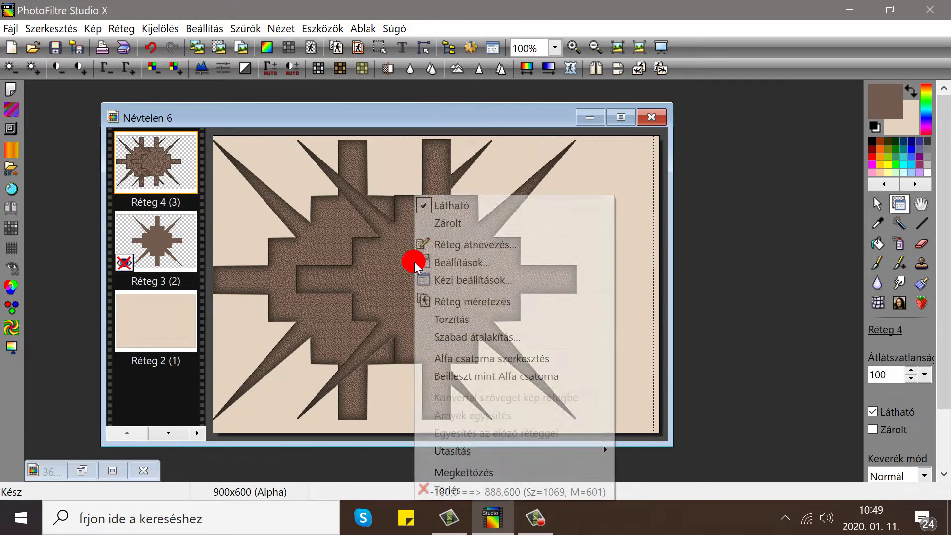
{"action": "left_click", "coordinate": [461, 303]}
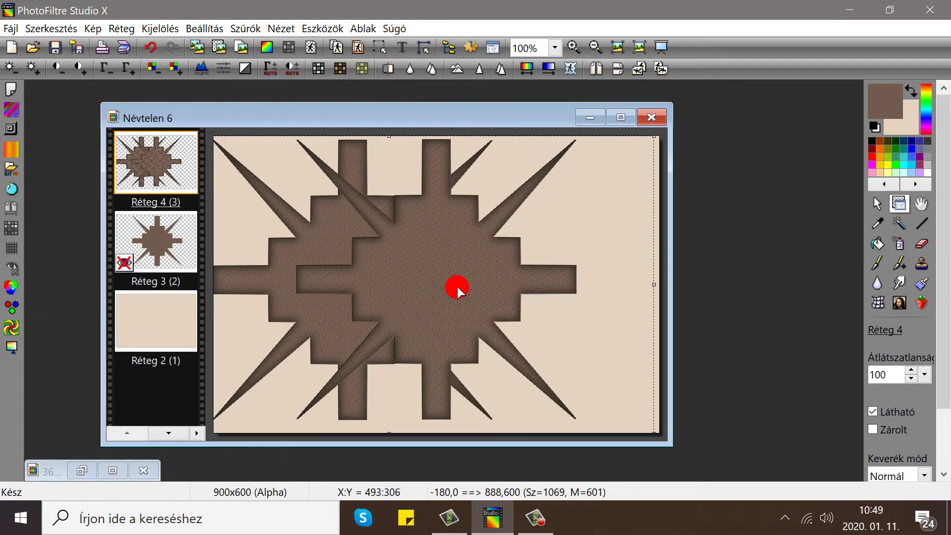
{"action": "left_click_drag", "start_coordinate": [452, 290], "coordinate": [382, 293]}
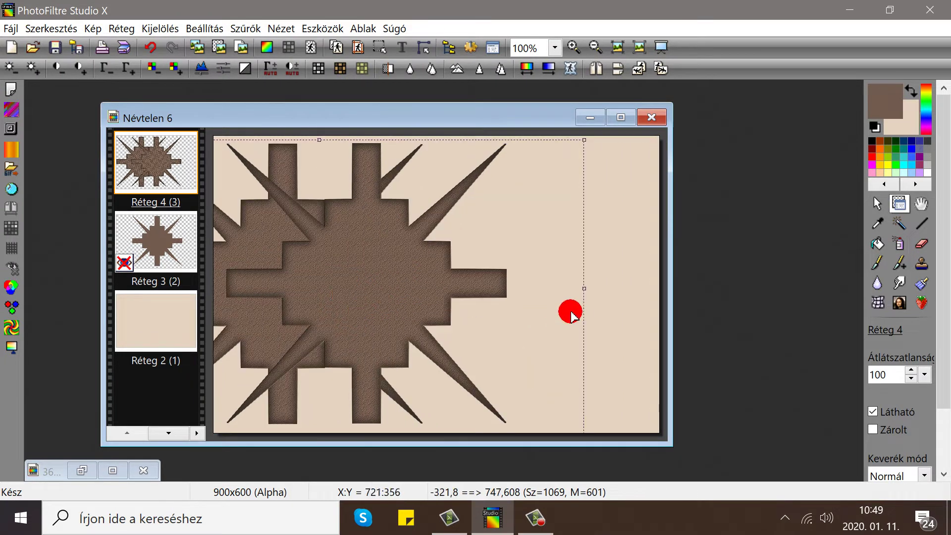
{"action": "left_click_drag", "start_coordinate": [584, 289], "coordinate": [661, 293]}
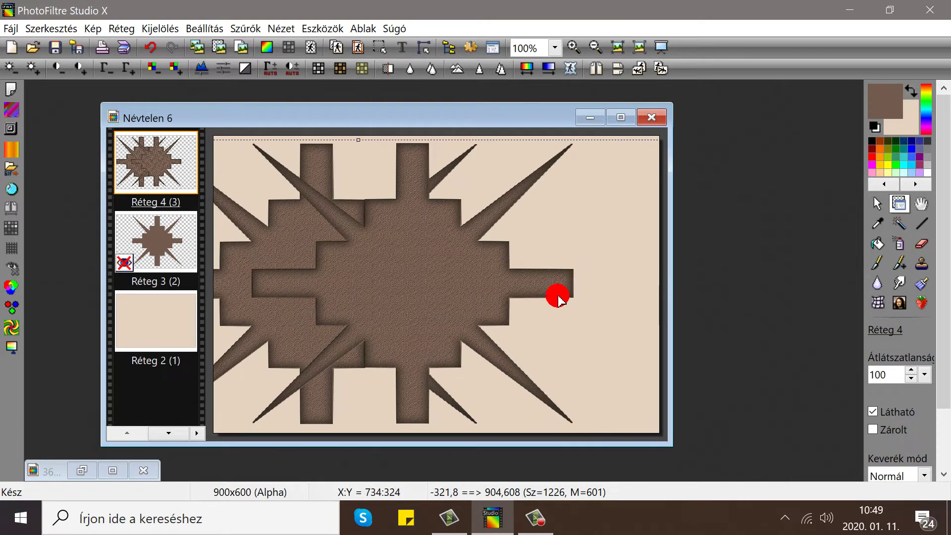
{"action": "left_click_drag", "start_coordinate": [438, 298], "coordinate": [447, 307]}
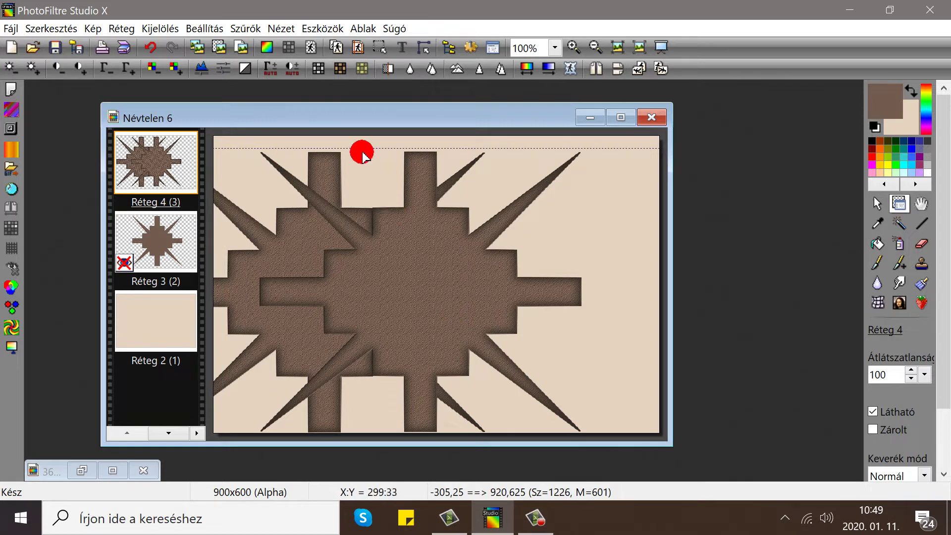
{"action": "left_click_drag", "start_coordinate": [365, 148], "coordinate": [365, 130]}
{"action": "right_click", "coordinate": [422, 232]}
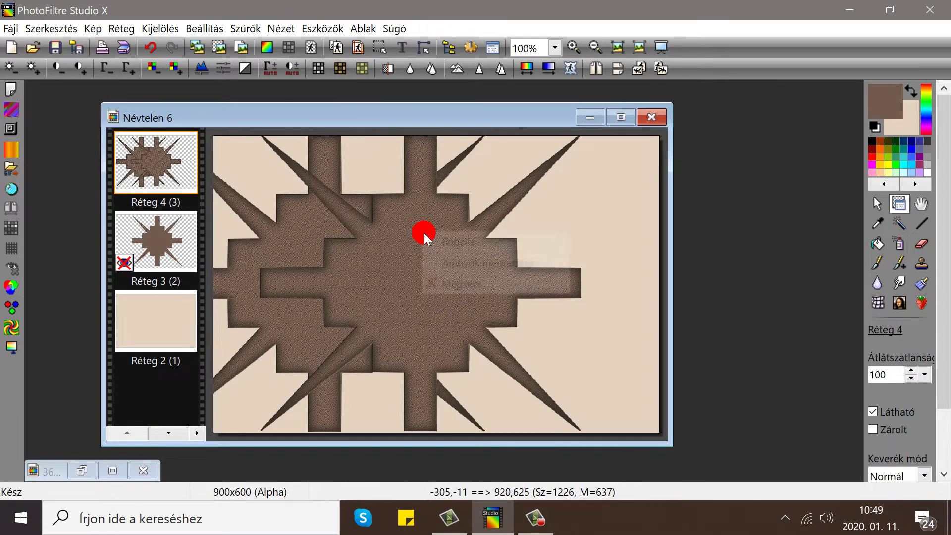
{"action": "left_click", "coordinate": [443, 243]}
Centre the enlarged double-star layer Réteg 4 automatically on the canvas, and fine-tune its position to -181, -8.
{"action": "left_click_drag", "start_coordinate": [420, 261], "coordinate": [480, 262]}
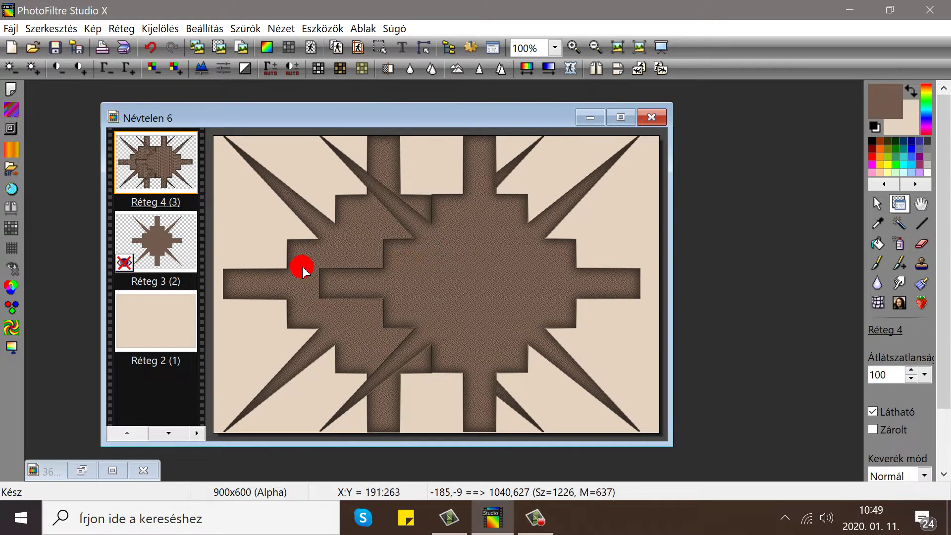
{"action": "right_click", "coordinate": [132, 153]}
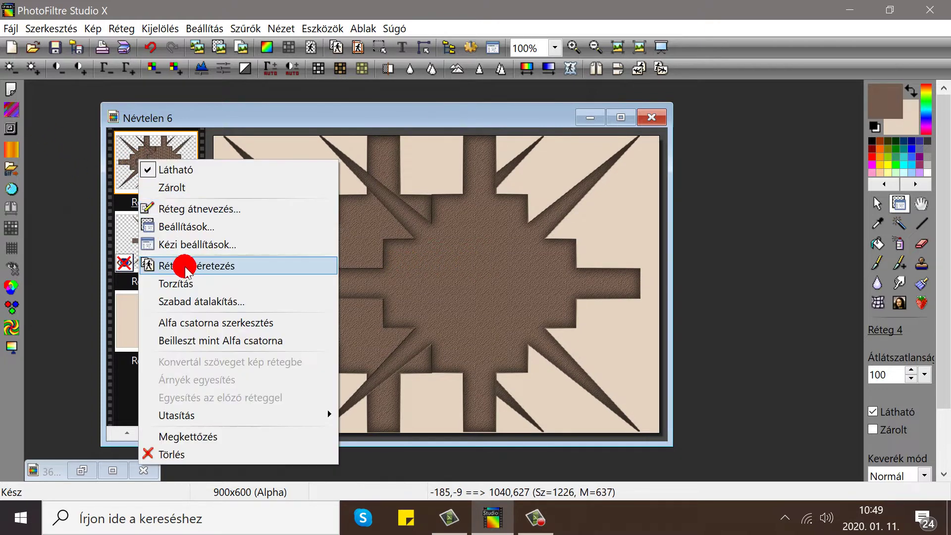
{"action": "left_click", "coordinate": [138, 245]}
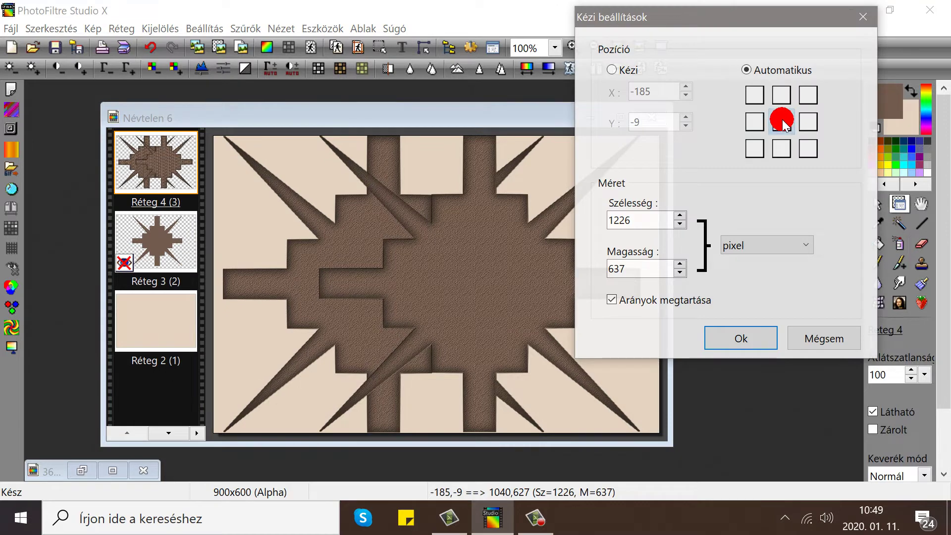
{"action": "left_click", "coordinate": [741, 339]}
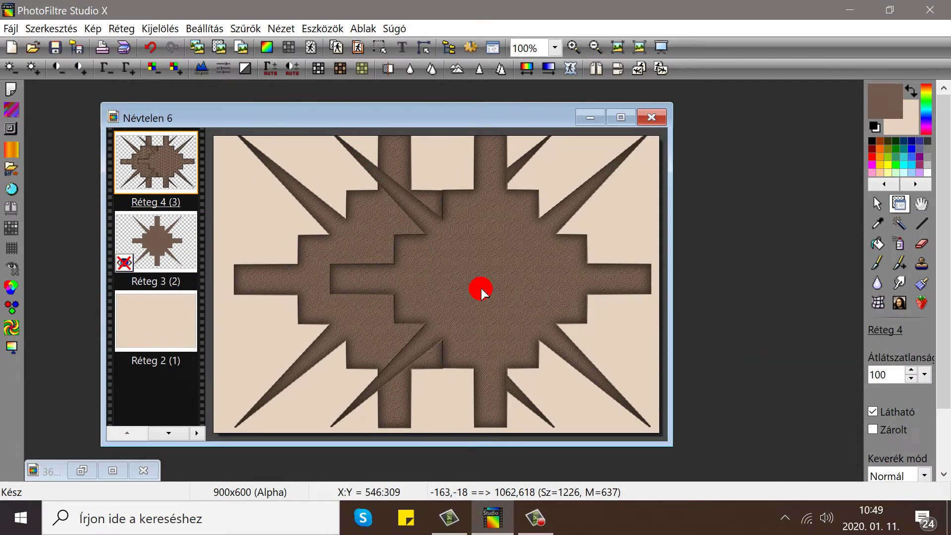
{"action": "left_click_drag", "start_coordinate": [474, 294], "coordinate": [468, 299]}
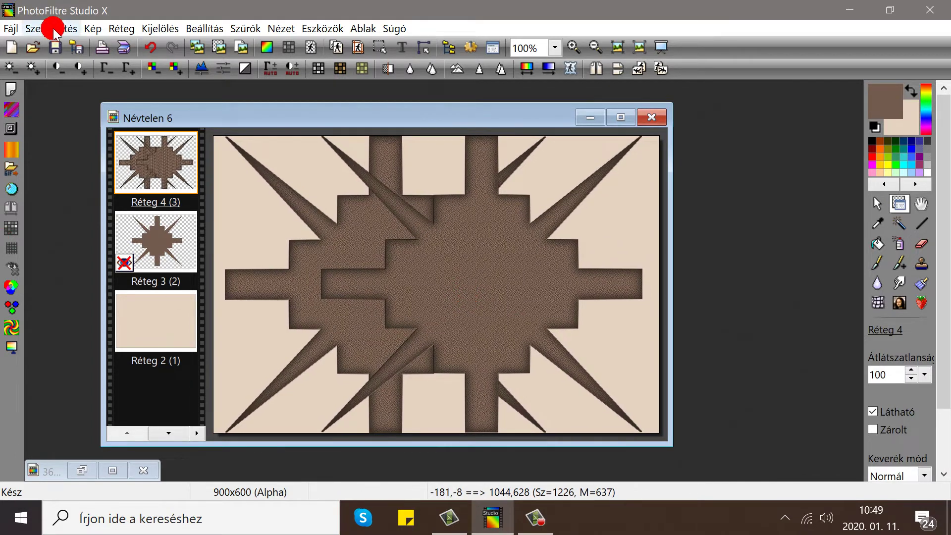
Make the plain star layer Réteg 3 visible and move it above Réteg 4 in the layer order.
{"action": "left_click", "coordinate": [158, 251]}
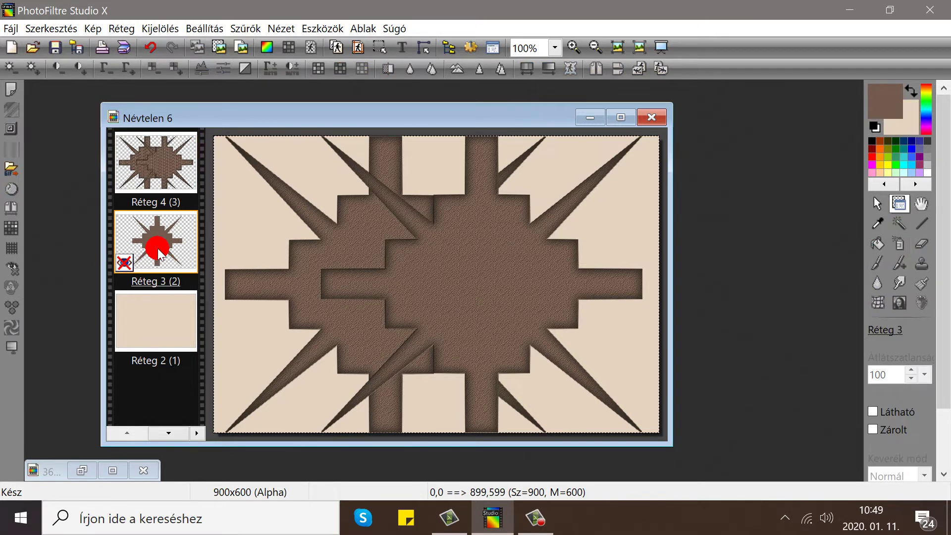
{"action": "right_click", "coordinate": [159, 252]}
{"action": "left_click", "coordinate": [178, 220]}
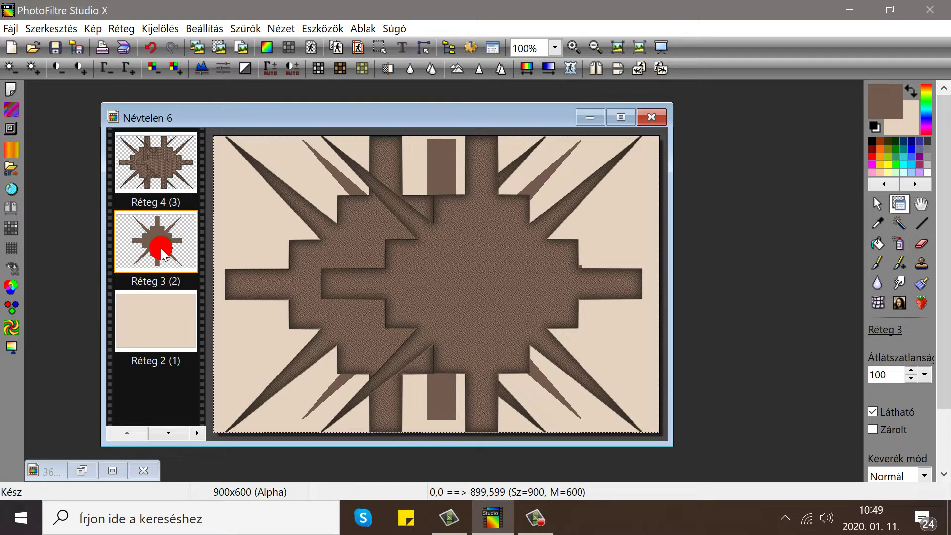
{"action": "left_click_drag", "start_coordinate": [168, 255], "coordinate": [165, 189]}
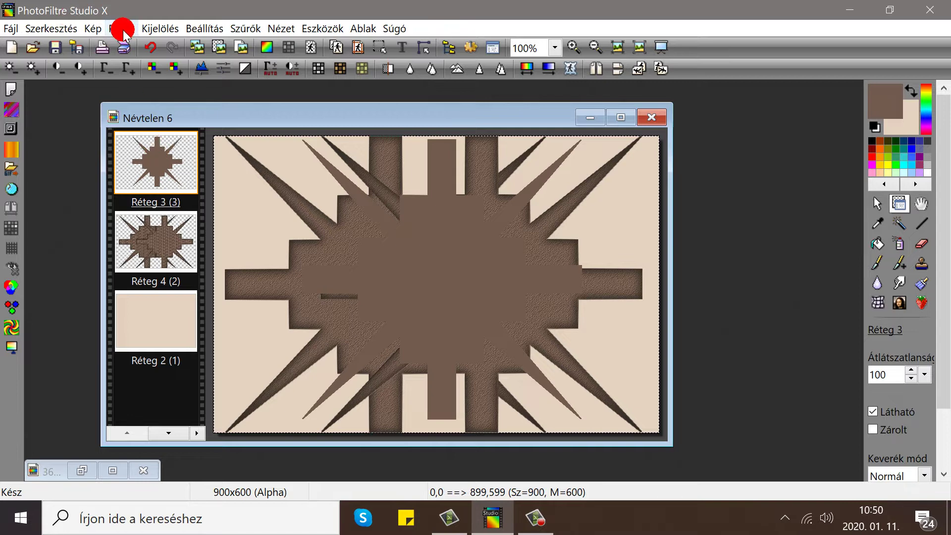
Select the star shape on Réteg 3, swap the foreground and background colours, and fill the star with beige.
{"action": "left_click", "coordinate": [149, 29]}
{"action": "left_click", "coordinate": [201, 85]}
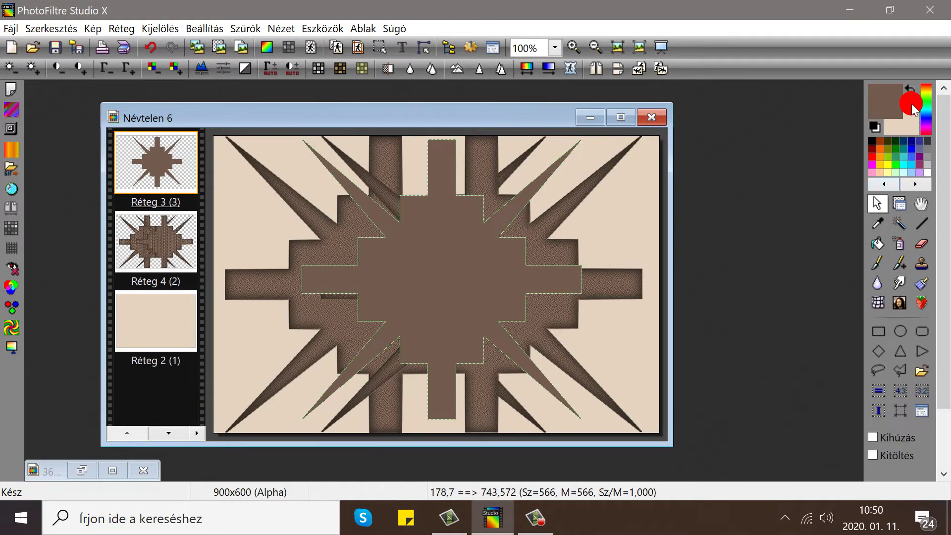
{"action": "left_click", "coordinate": [909, 90]}
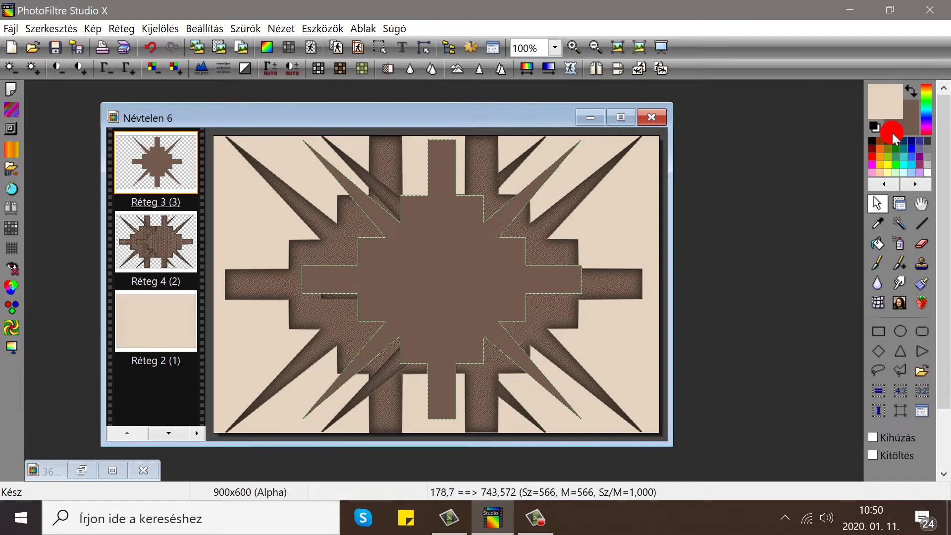
{"action": "left_click", "coordinate": [877, 243]}
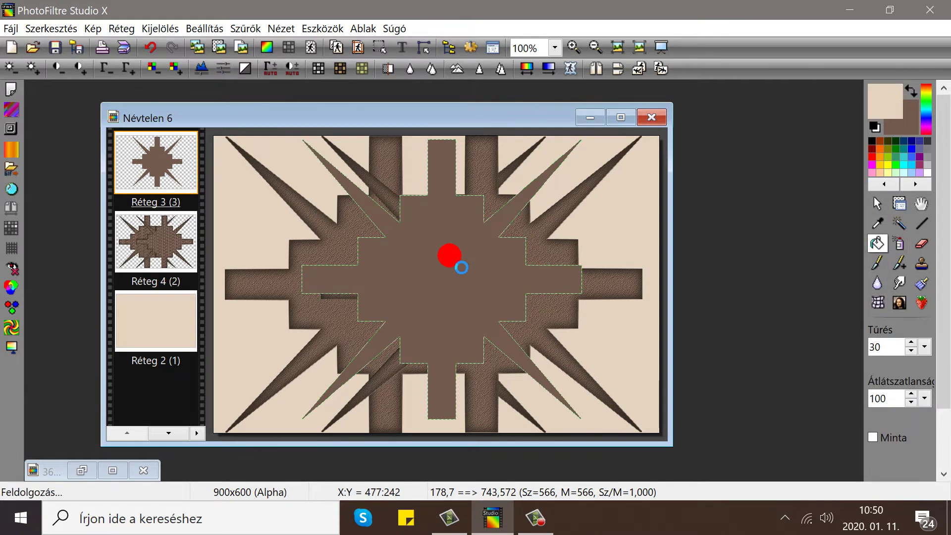
{"action": "left_click", "coordinate": [450, 255]}
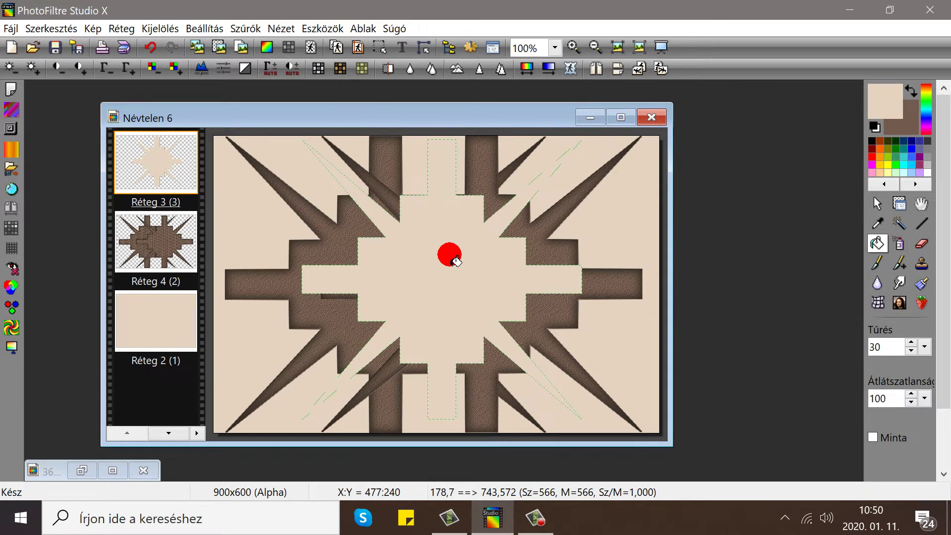
Apply the Homokkő texture to the beige star on Réteg 3.
{"action": "left_click", "coordinate": [897, 204]}
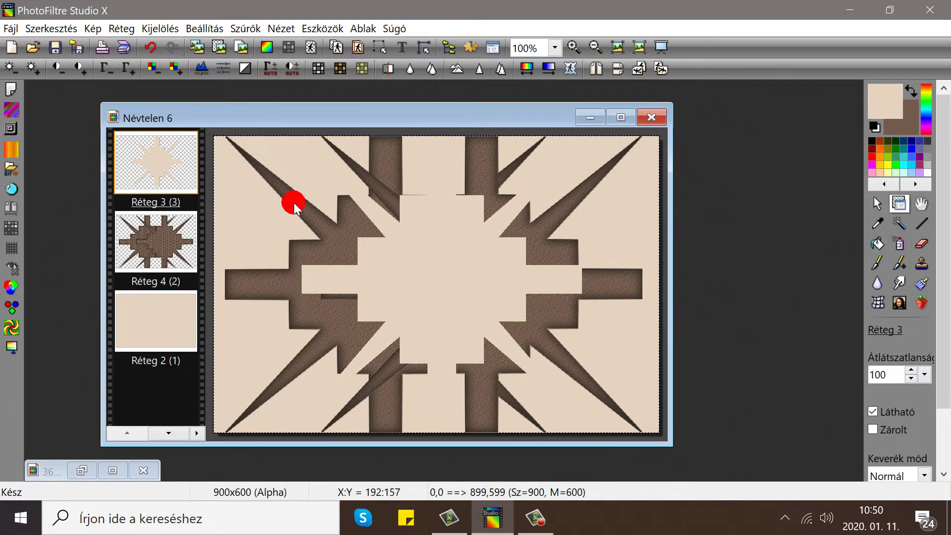
{"action": "left_click", "coordinate": [239, 30]}
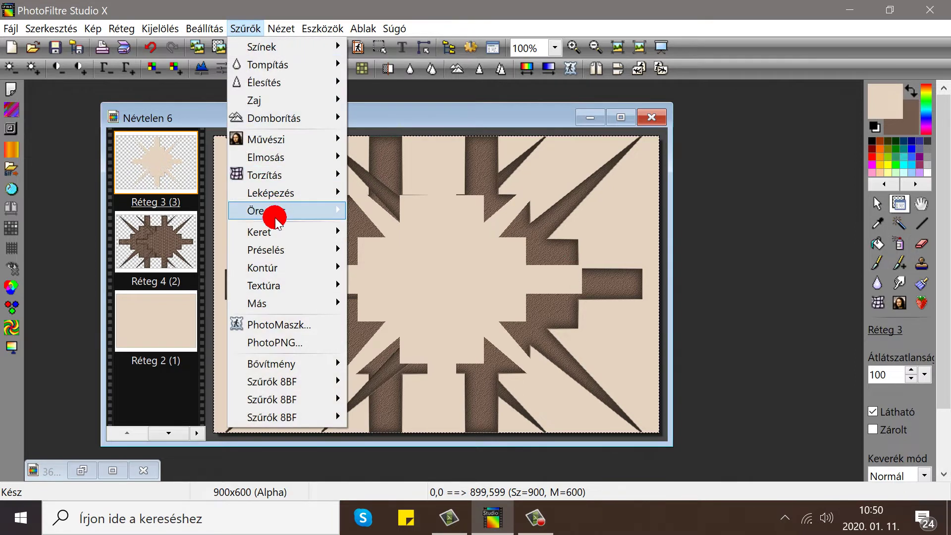
{"action": "mouse_move", "coordinate": [298, 284]}
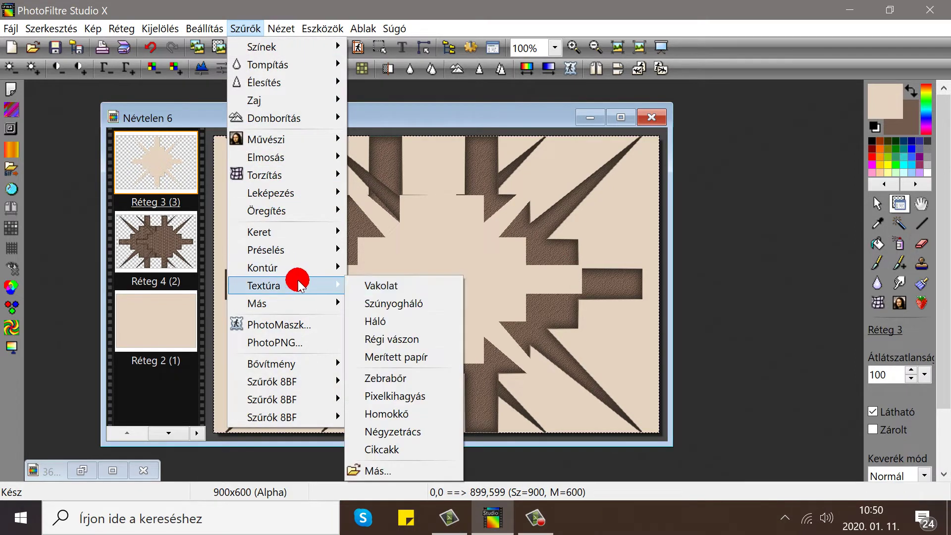
{"action": "left_click", "coordinate": [400, 414]}
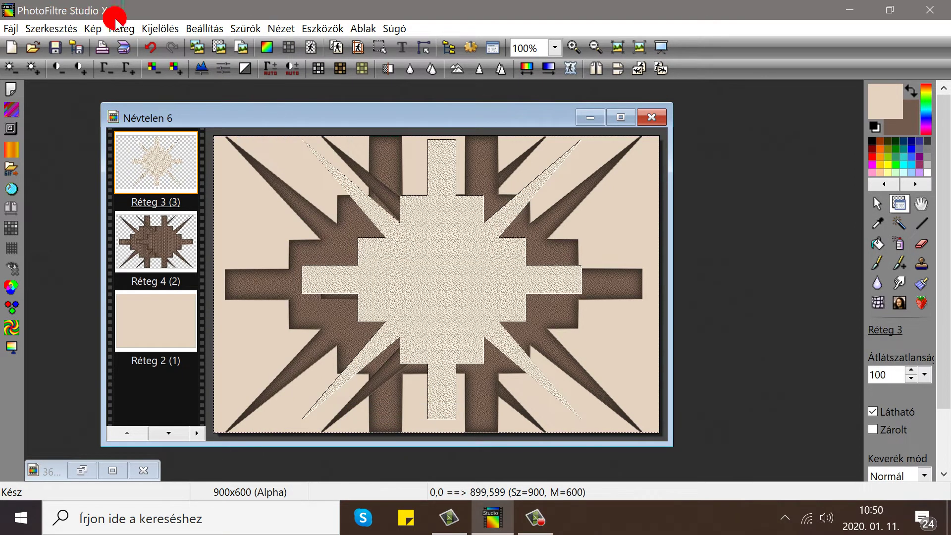
Add a Progresszív kontúr to the beige star in medium brown (RGB 134, 114, 96) with a width of 10.
{"action": "left_click", "coordinate": [244, 29]}
{"action": "mouse_move", "coordinate": [290, 195]}
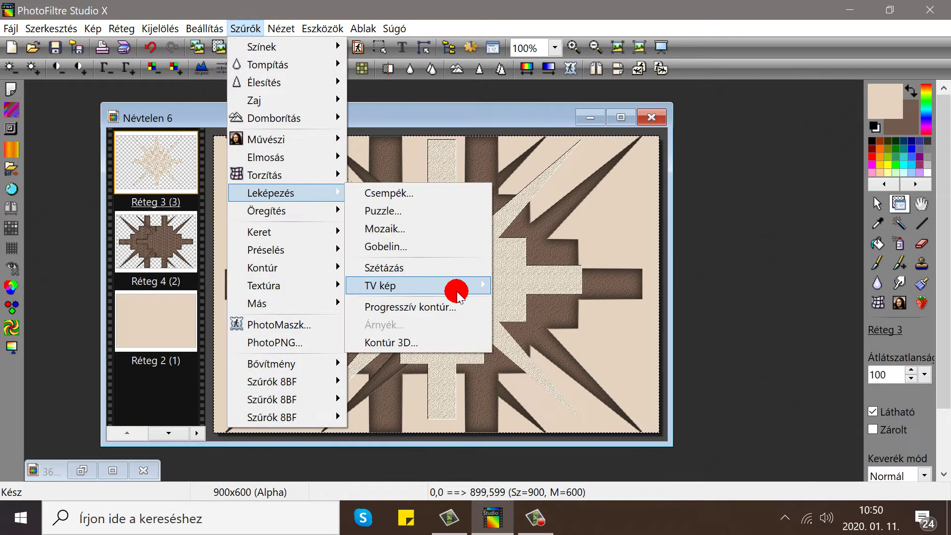
{"action": "left_click", "coordinate": [440, 304]}
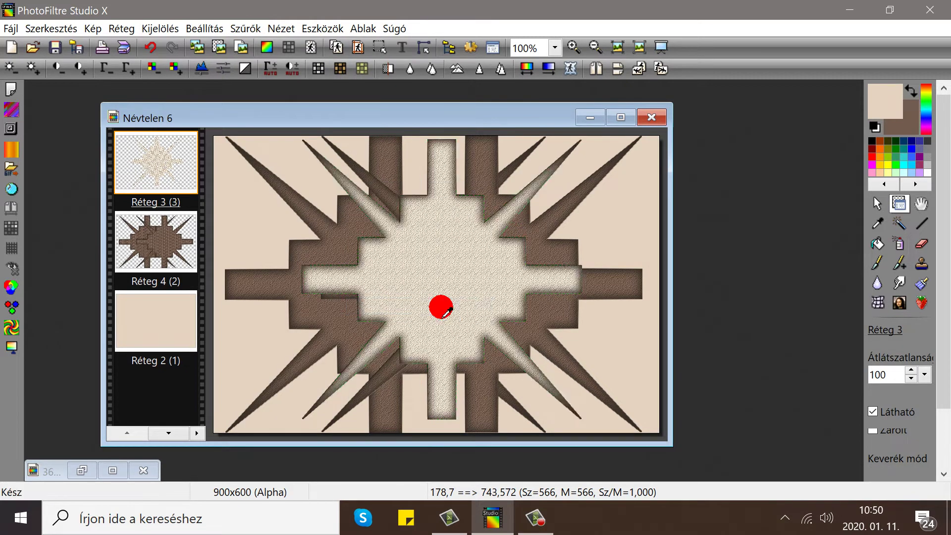
{"action": "left_click", "coordinate": [617, 175]}
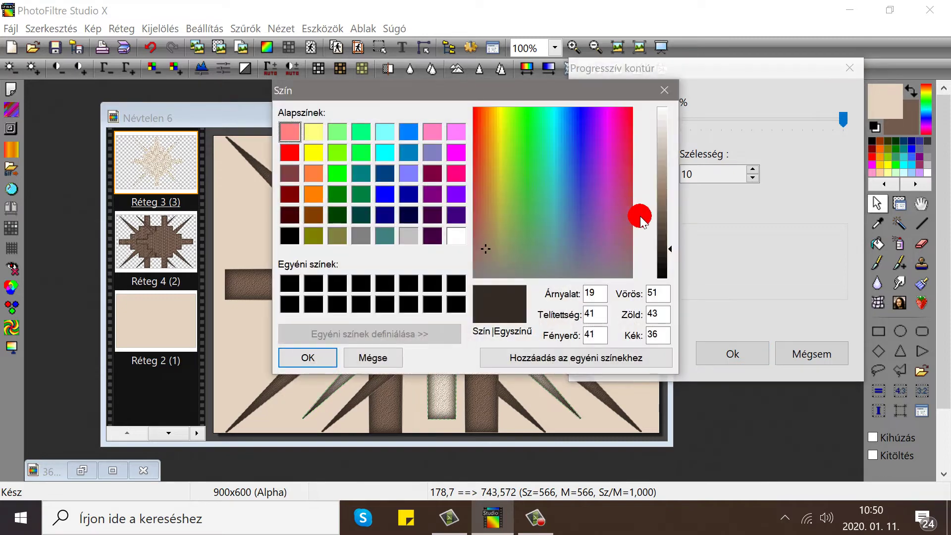
{"action": "left_click", "coordinate": [662, 218]}
{"action": "left_click", "coordinate": [306, 357]}
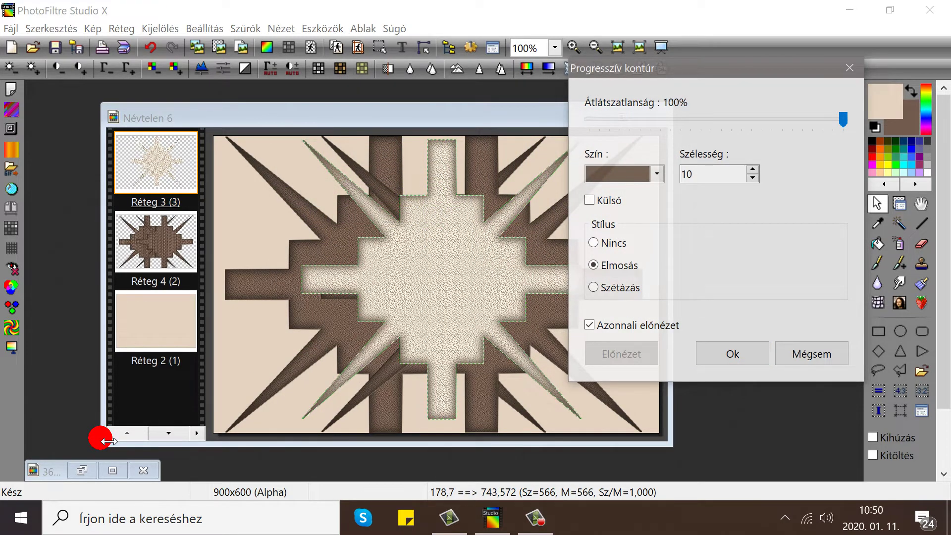
{"action": "left_click", "coordinate": [627, 175]}
{"action": "left_click", "coordinate": [665, 202]}
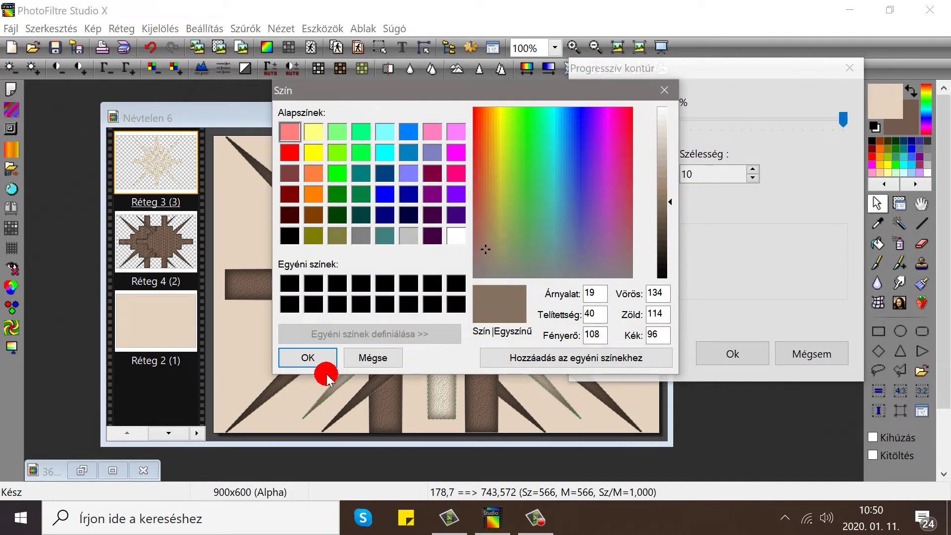
{"action": "left_click", "coordinate": [307, 357]}
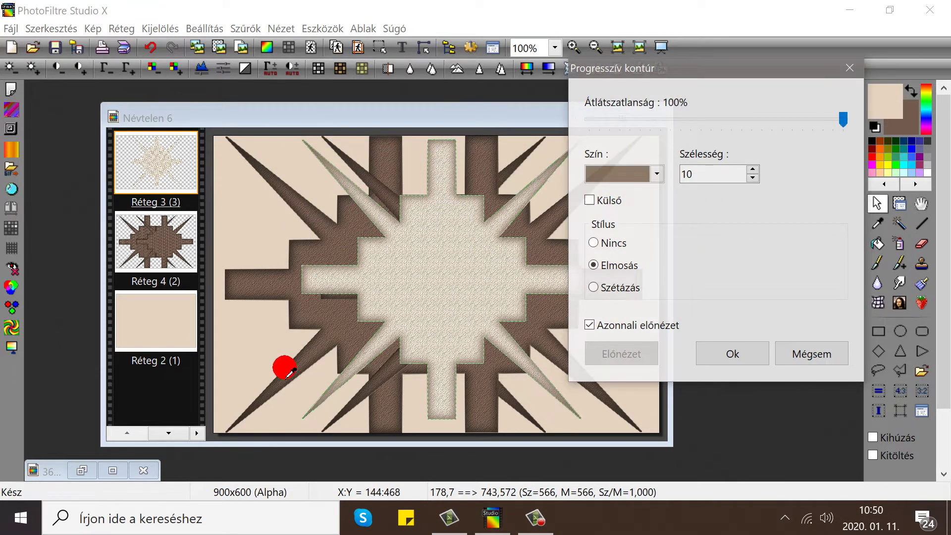
{"action": "left_click", "coordinate": [734, 353]}
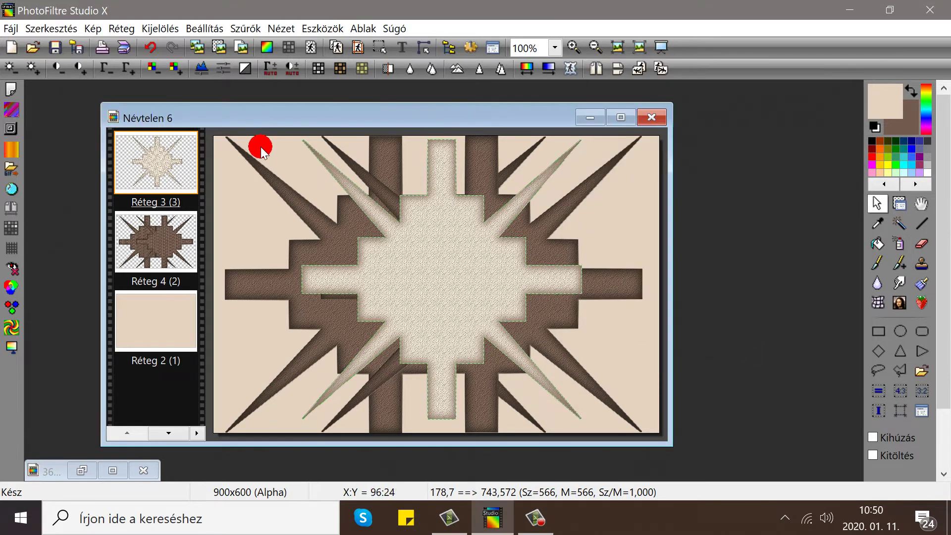
Align the Réteg 3 star layer automatically to the canvas centre, keeping its 900 x 600 pixel size.
{"action": "right_click", "coordinate": [144, 159]}
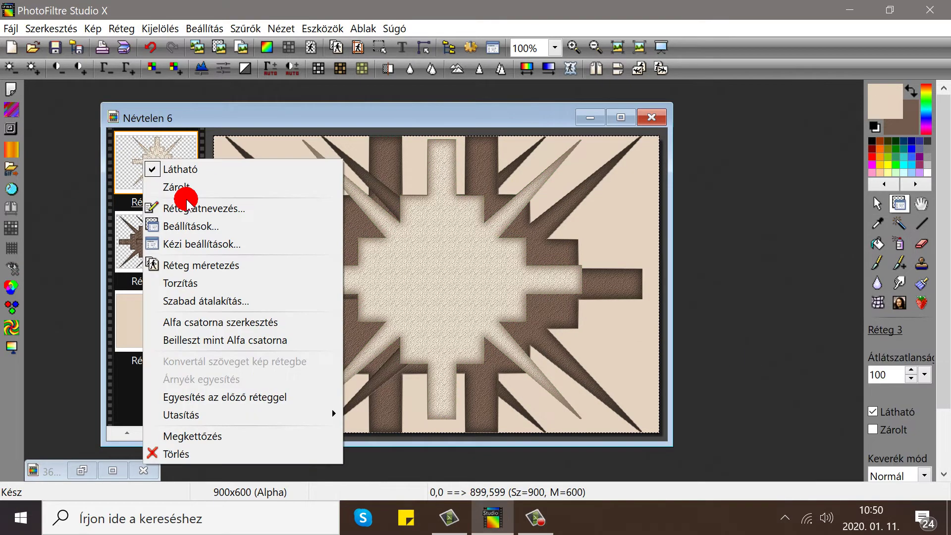
{"action": "left_click", "coordinate": [196, 243]}
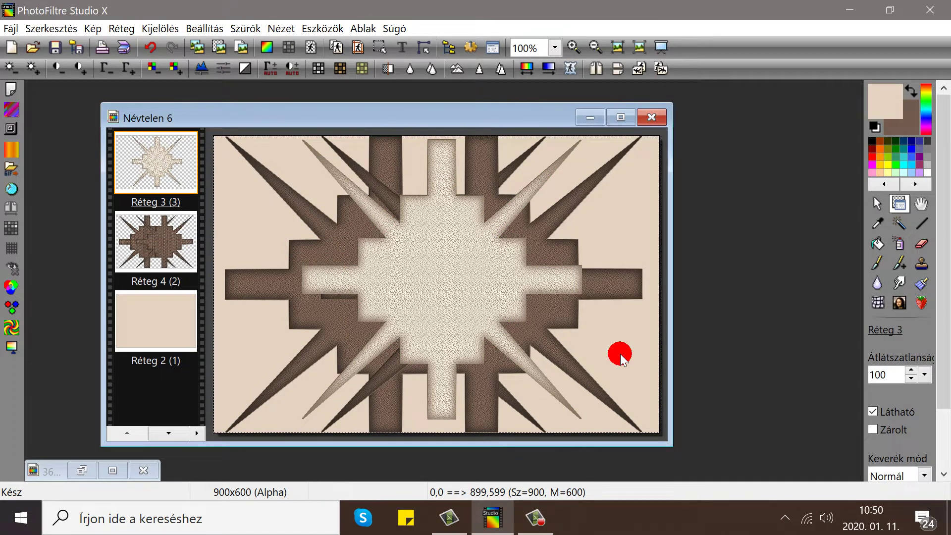
{"action": "right_click", "coordinate": [137, 164]}
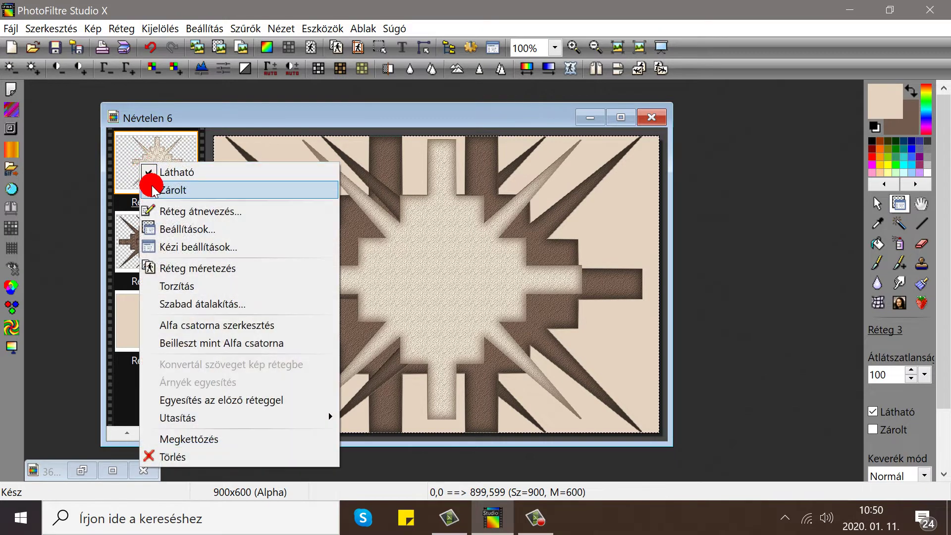
{"action": "left_click", "coordinate": [880, 207]}
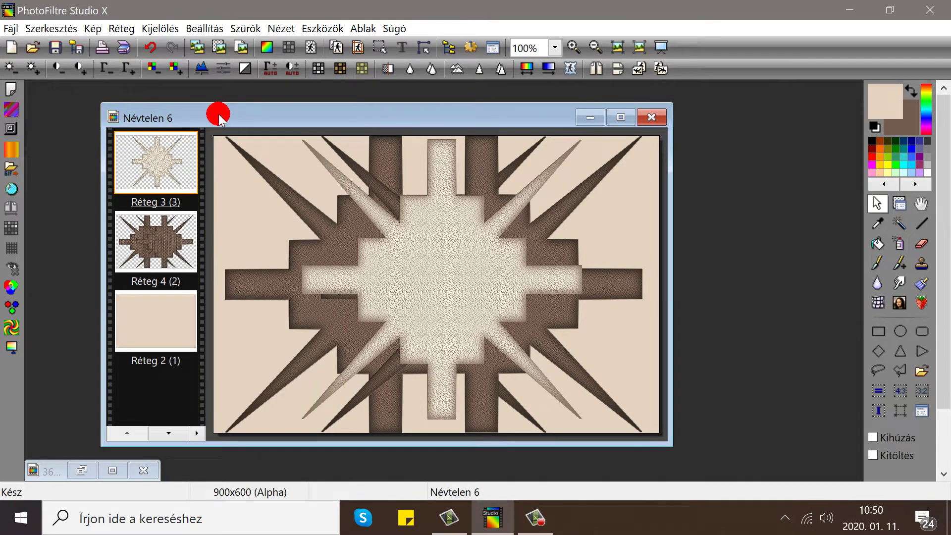
{"action": "right_click", "coordinate": [156, 154]}
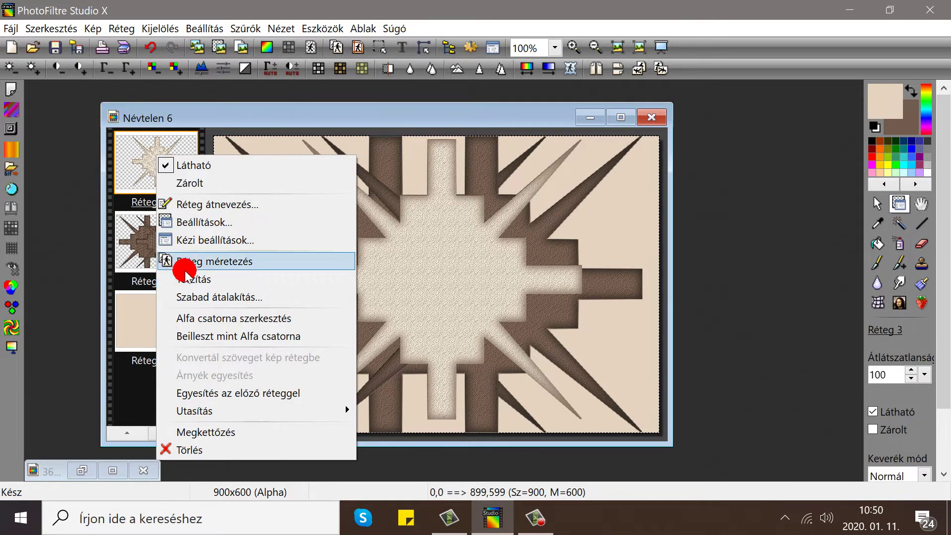
{"action": "left_click", "coordinate": [187, 240]}
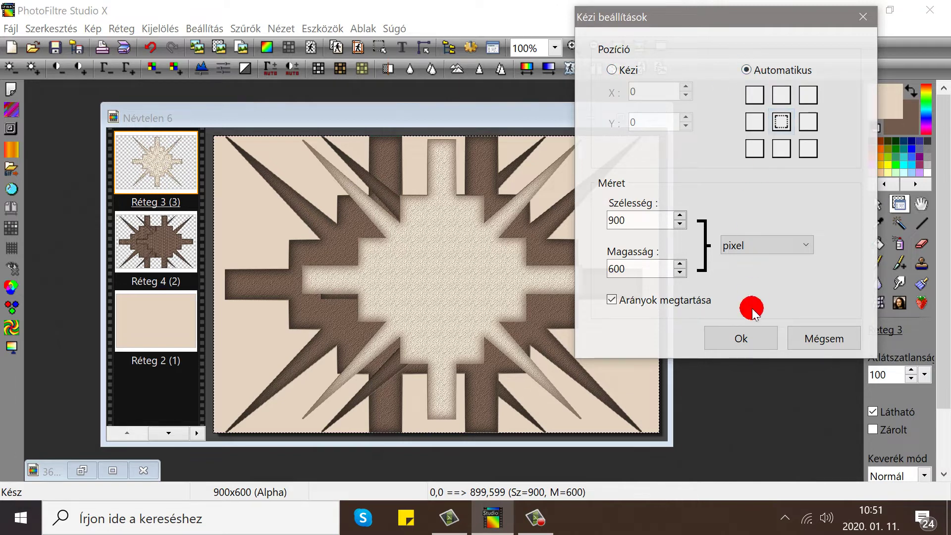
{"action": "left_click", "coordinate": [744, 337]}
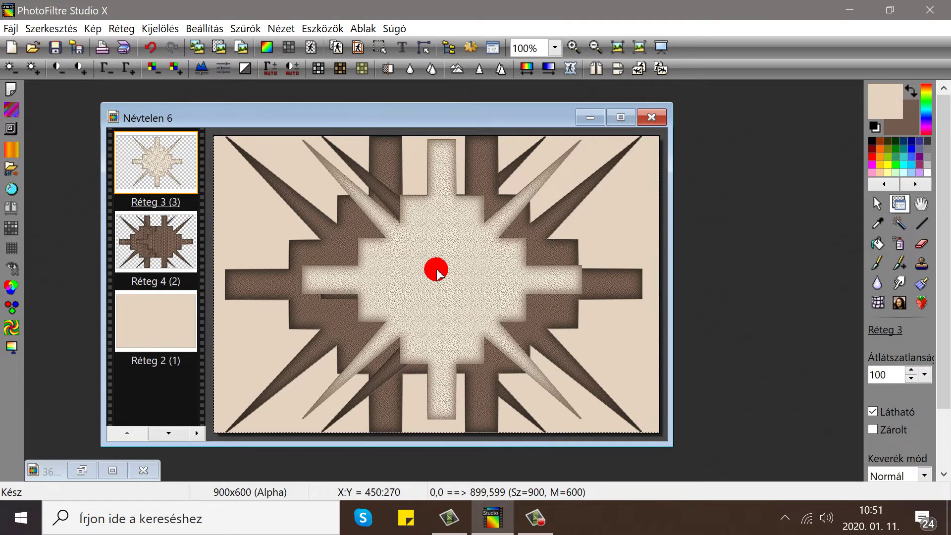
Shift the beige star across the canvas to uncover the overlapping brown shapes beneath it.
{"action": "mouse_move", "coordinate": [435, 276]}
{"action": "left_mouse_down"}
{"action": "mouse_move", "coordinate": [426, 307]}
{"action": "mouse_move", "coordinate": [428, 293]}
{"action": "mouse_move", "coordinate": [637, 283]}
{"action": "mouse_move", "coordinate": [635, 272]}
{"action": "mouse_move", "coordinate": [454, 270]}
{"action": "mouse_move", "coordinate": [426, 279]}
{"action": "left_mouse_up"}
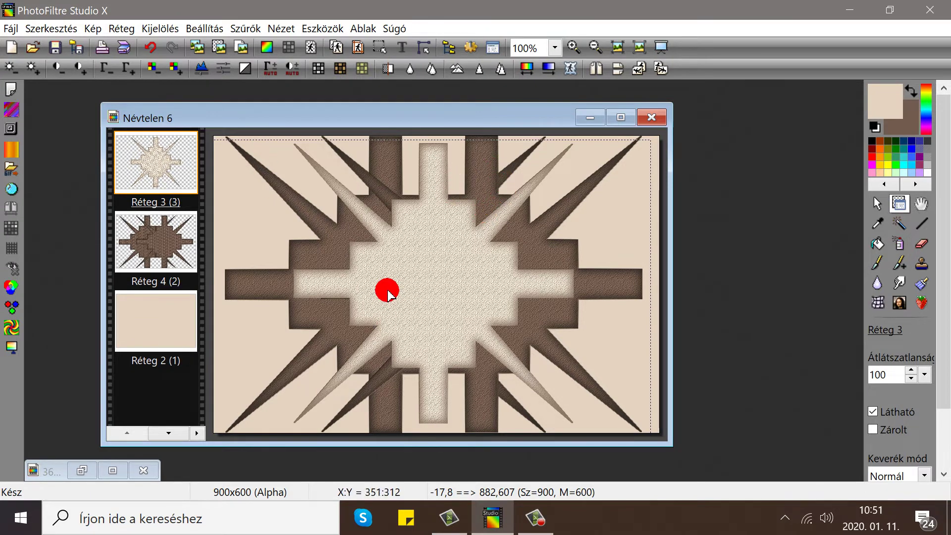
{"action": "left_click_drag", "start_coordinate": [386, 290], "coordinate": [715, 236]}
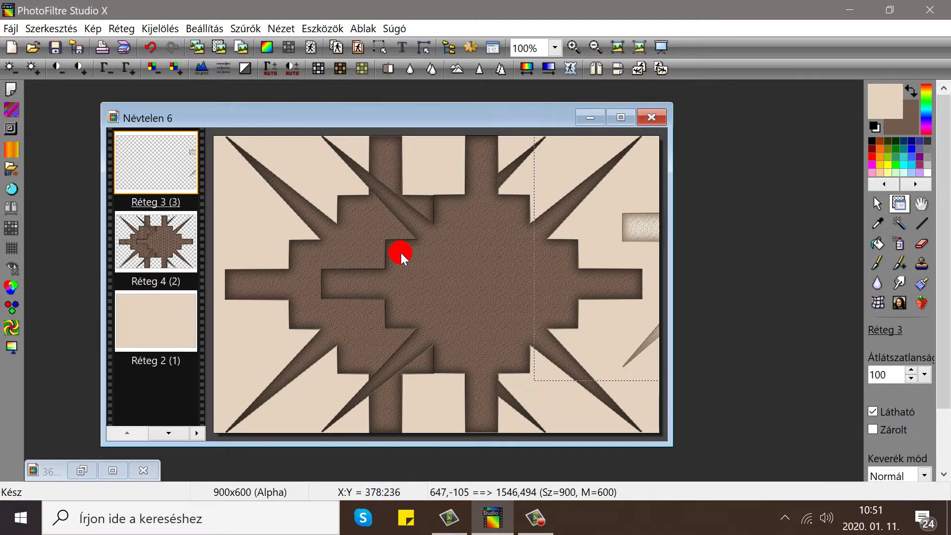
{"action": "left_click_drag", "start_coordinate": [640, 218], "coordinate": [168, 248]}
Hide the beige star layer Réteg 3 and make the brown layer Réteg 4 active.
{"action": "right_click", "coordinate": [141, 169]}
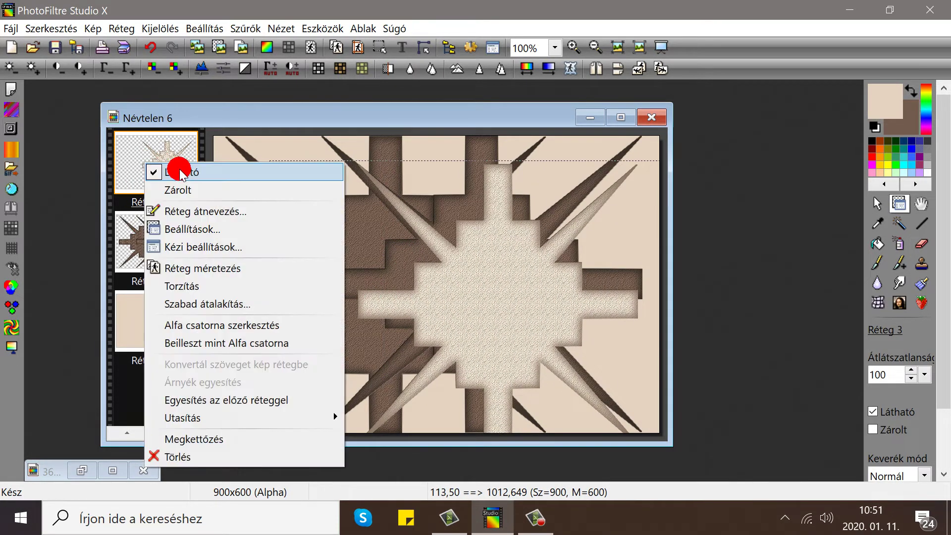
{"action": "left_click", "coordinate": [176, 170]}
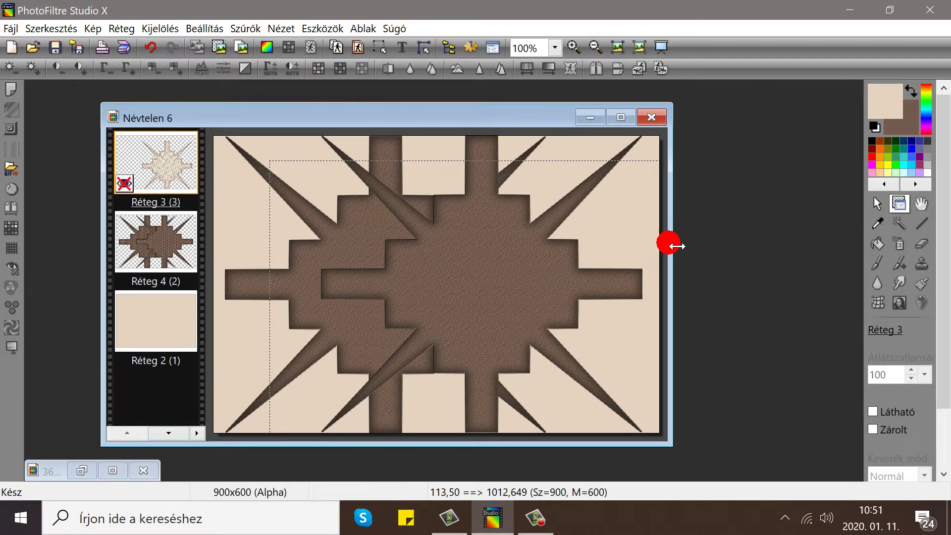
{"action": "left_click", "coordinate": [192, 233]}
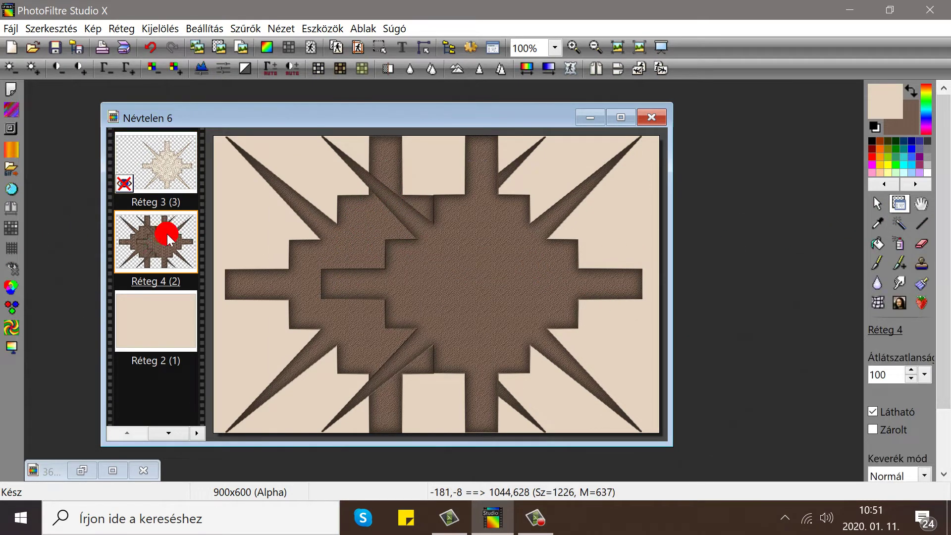
{"action": "left_click", "coordinate": [919, 250]}
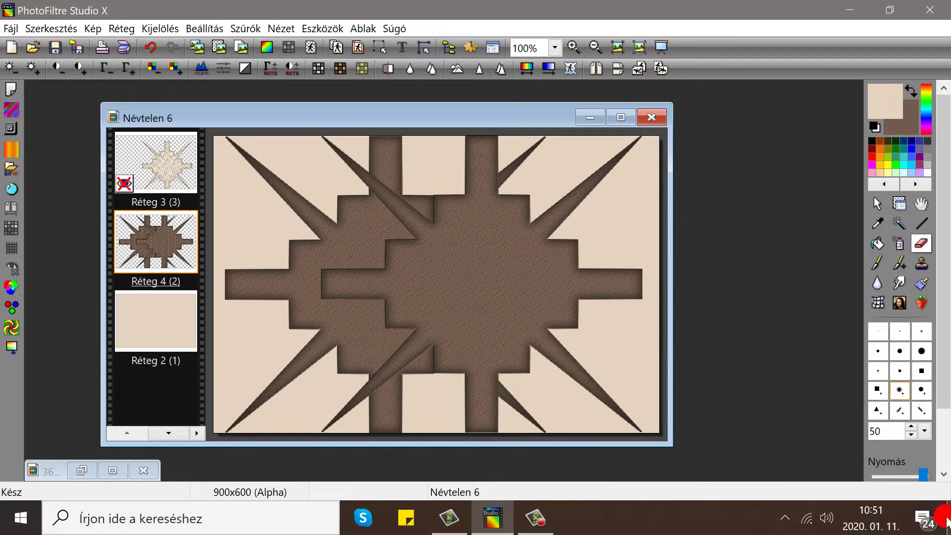
{"action": "left_click", "coordinate": [924, 474]}
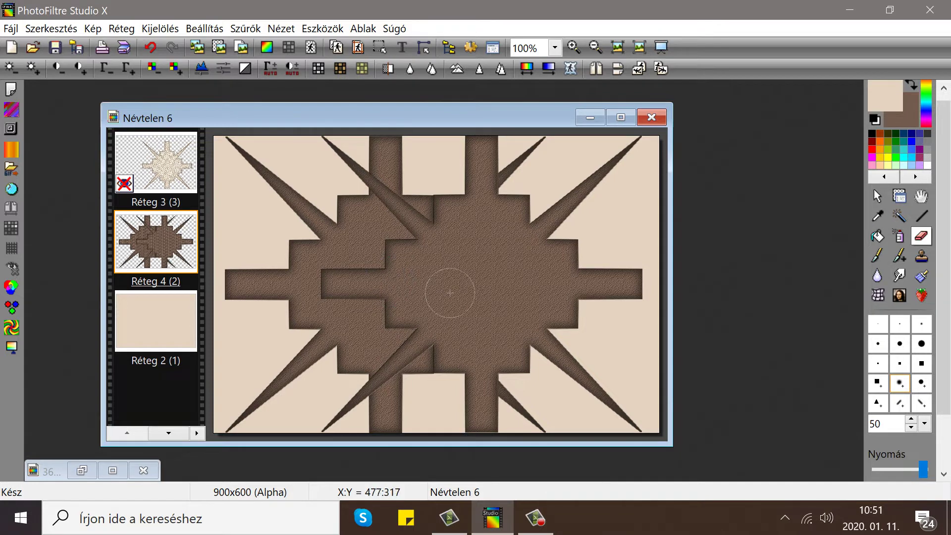
{"action": "left_click", "coordinate": [464, 289]}
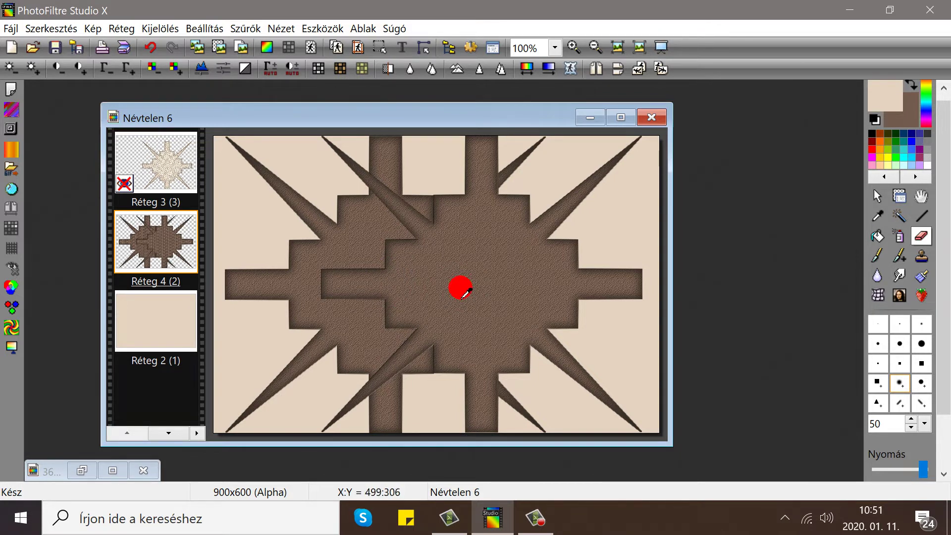
Clone plain brown texture over the inner overlap edges on Réteg 4 using the Clone Stamp with a radius of 70.
{"action": "left_click", "coordinate": [921, 255]}
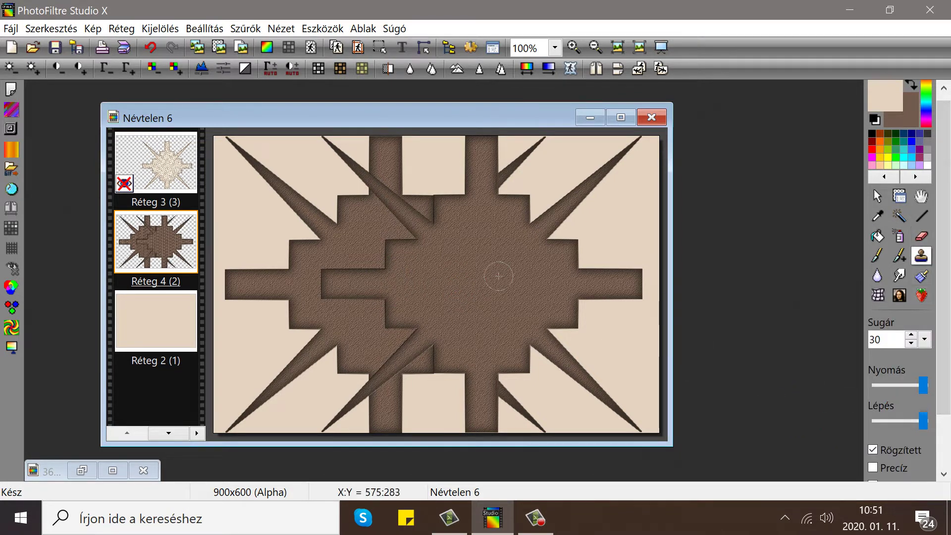
{"action": "left_click", "coordinate": [923, 338]}
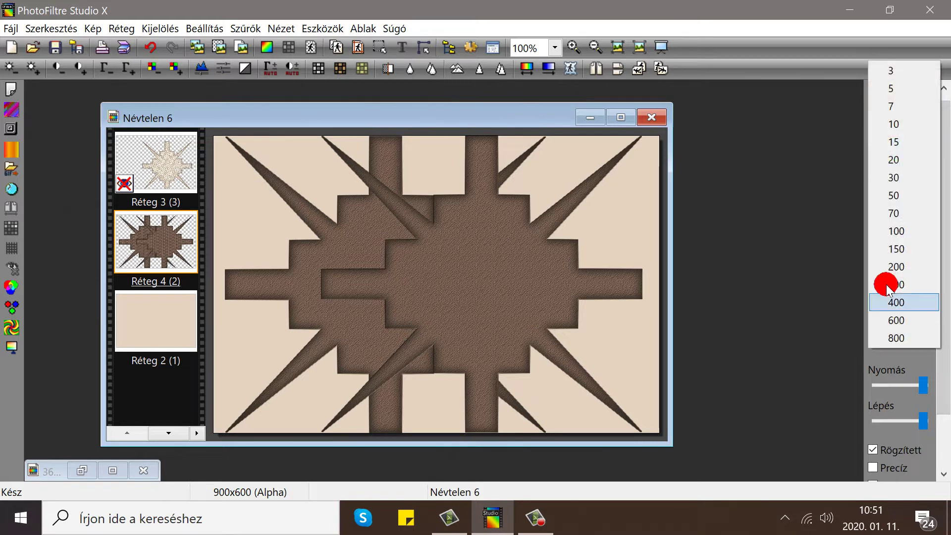
{"action": "left_click", "coordinate": [893, 213]}
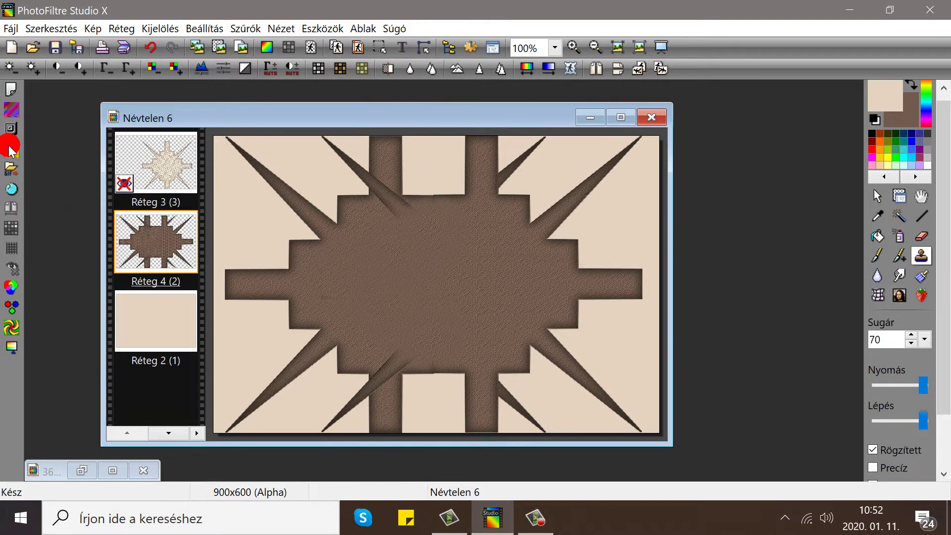
Make Réteg 3 visible again and centre the beige star over the brown shape, at about X -16, Y 8.
{"action": "right_click", "coordinate": [148, 182]}
{"action": "left_click", "coordinate": [182, 193]}
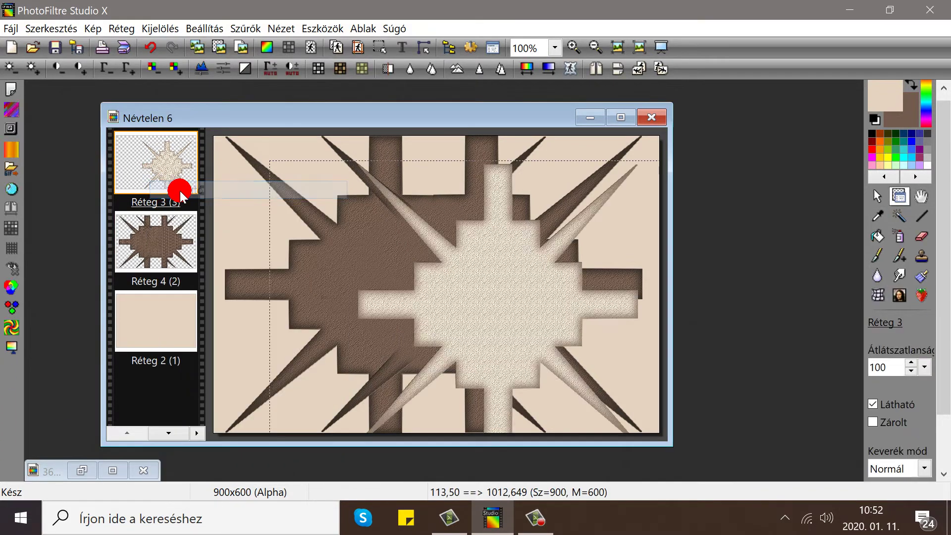
{"action": "left_click_drag", "start_coordinate": [480, 310], "coordinate": [422, 285]}
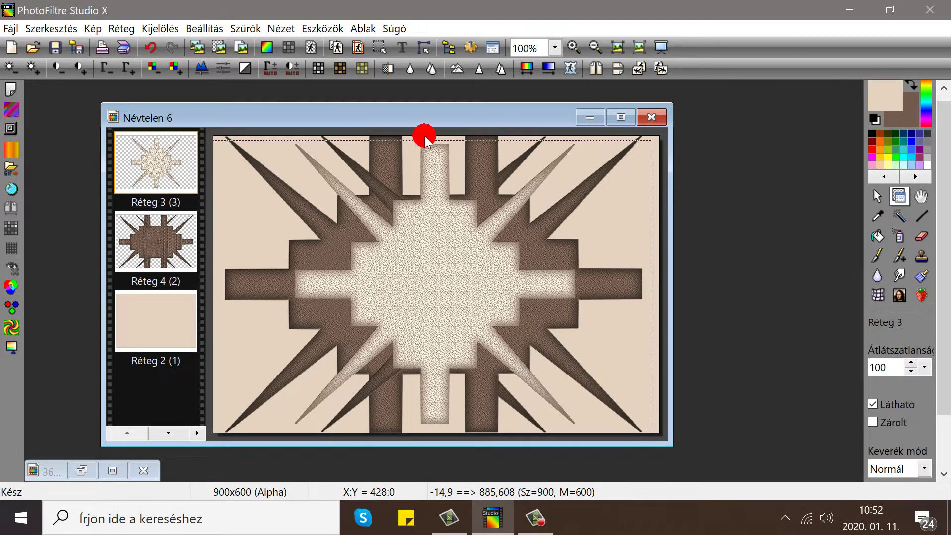
{"action": "left_click_drag", "start_coordinate": [429, 324], "coordinate": [429, 321]}
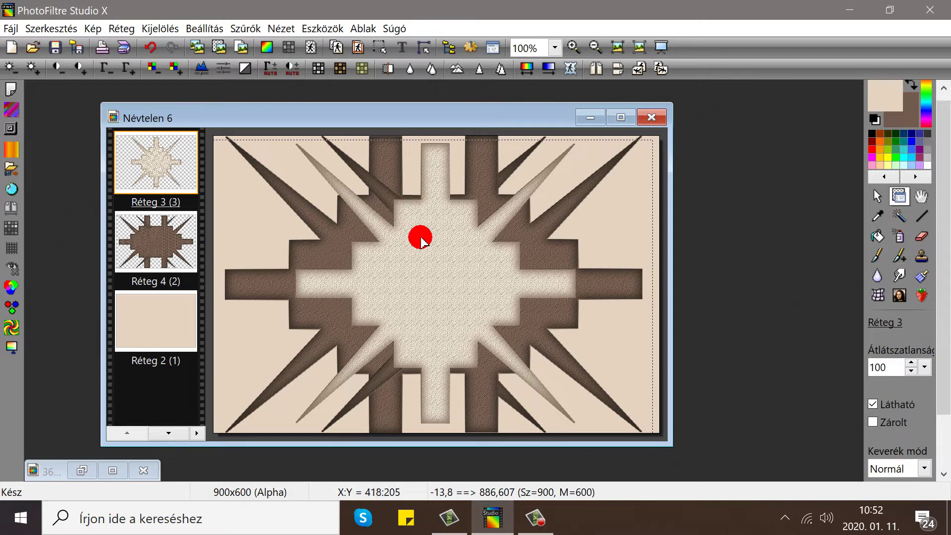
{"action": "left_click_drag", "start_coordinate": [420, 242], "coordinate": [420, 241]}
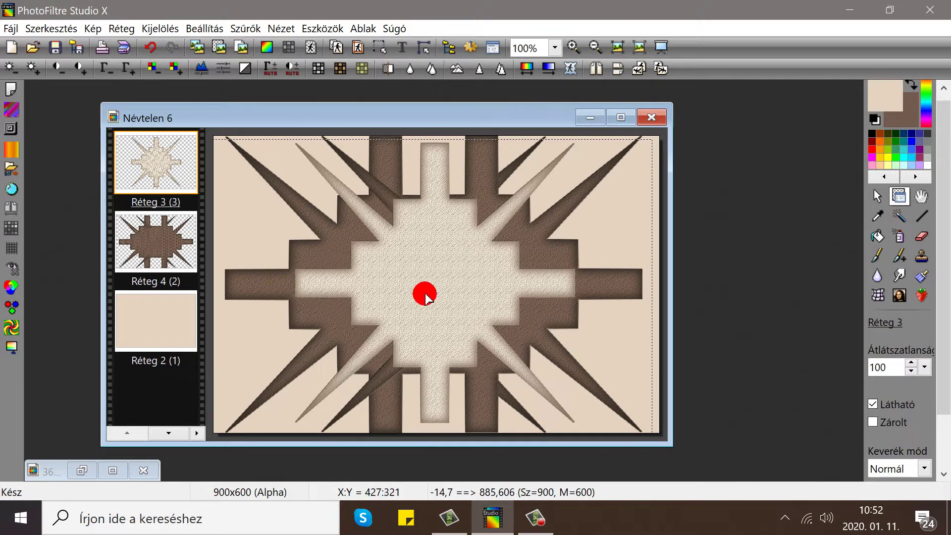
{"action": "left_click_drag", "start_coordinate": [425, 299], "coordinate": [424, 297]}
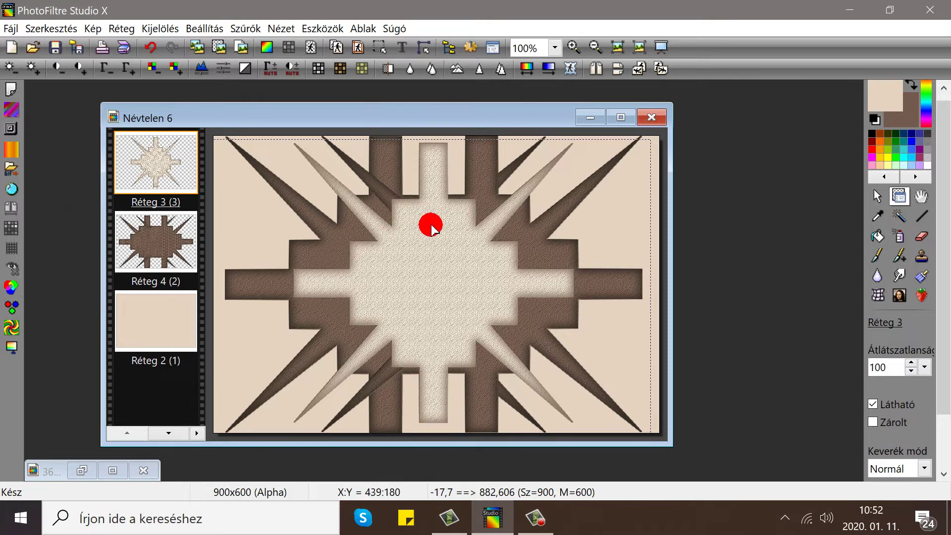
{"action": "left_click_drag", "start_coordinate": [430, 227], "coordinate": [431, 228]}
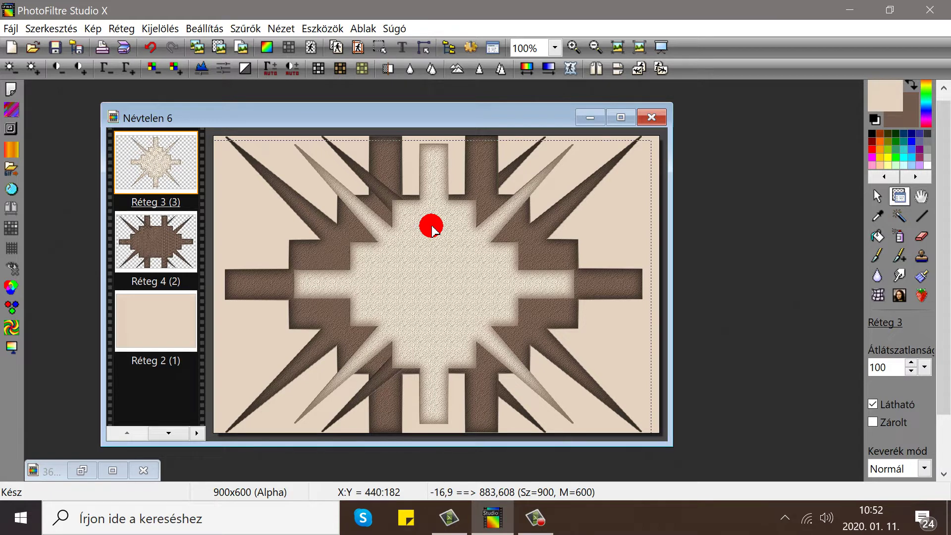
{"action": "left_click_drag", "start_coordinate": [431, 229], "coordinate": [431, 228]}
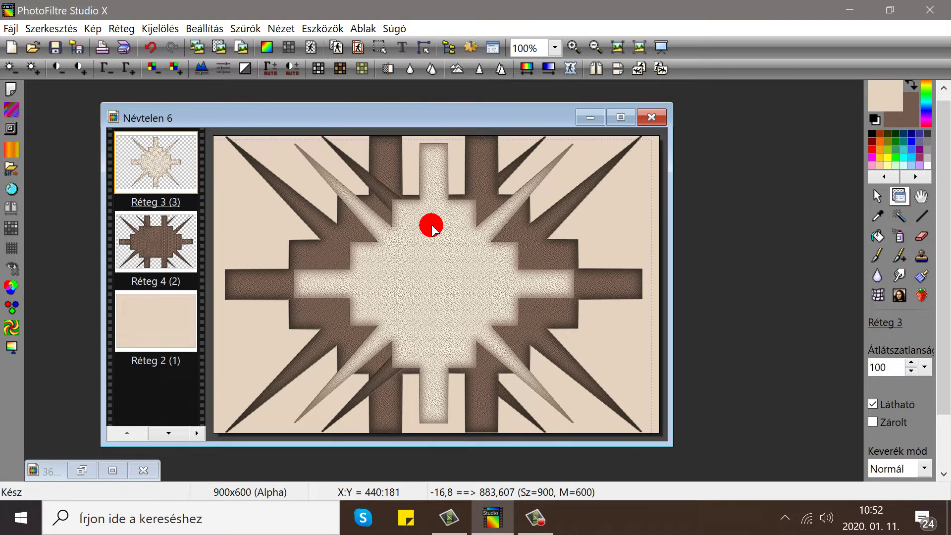
Merge the beige star layer into the brown layer beneath and shift the merged composition left on the canvas.
{"action": "right_click", "coordinate": [154, 163]}
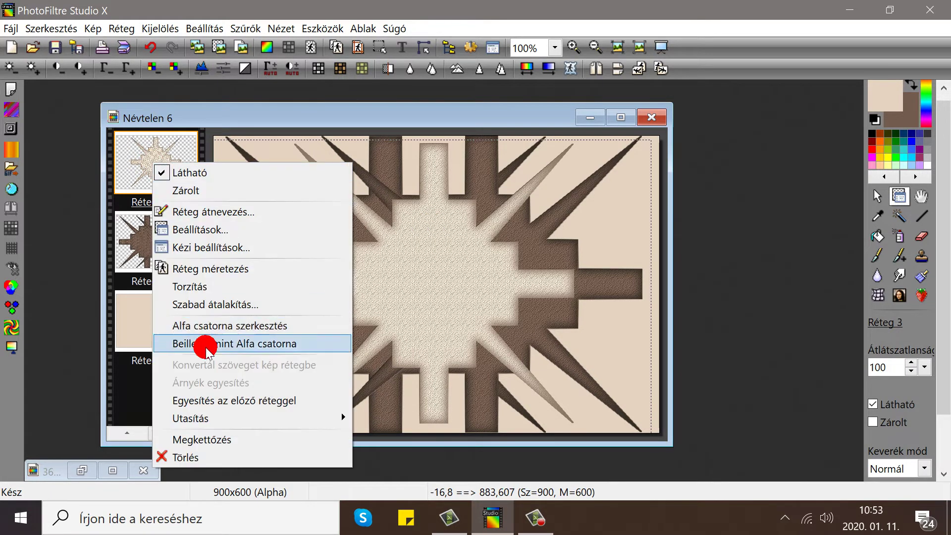
{"action": "left_click", "coordinate": [200, 400]}
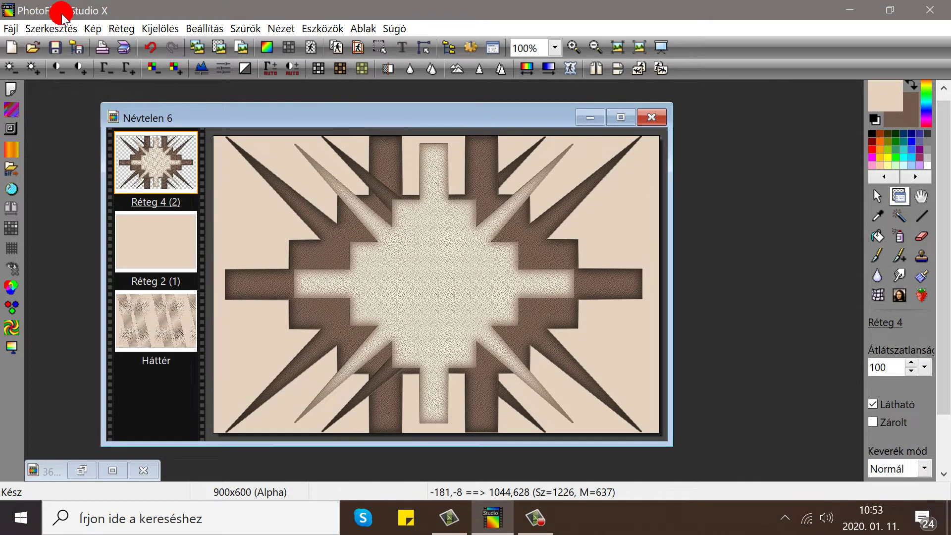
{"action": "left_click_drag", "start_coordinate": [364, 296], "coordinate": [352, 295]}
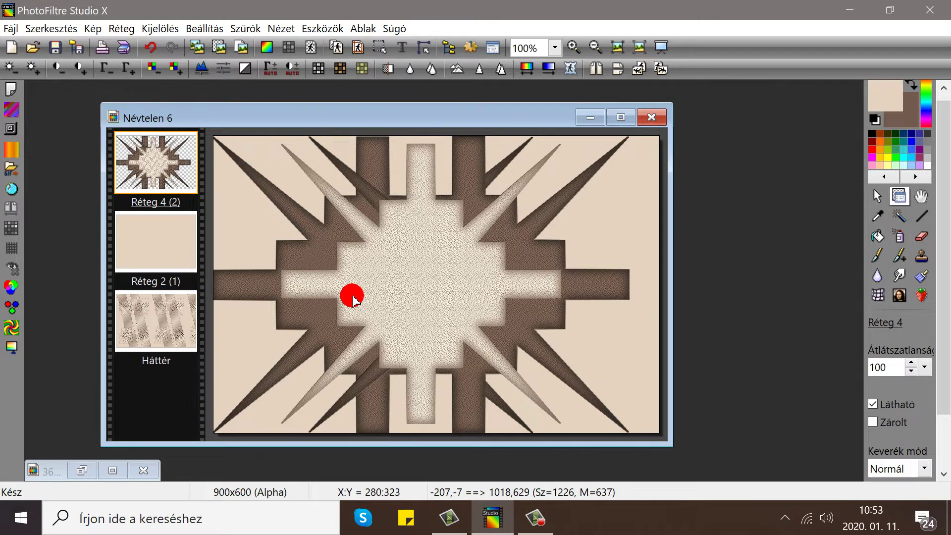
{"action": "left_click_drag", "start_coordinate": [435, 262], "coordinate": [410, 269]}
Stretch the merged layer Réteg 4 horizontally to about 1341 pixels wide, fix the resize, and recentre it on the canvas.
{"action": "right_click", "coordinate": [413, 269]}
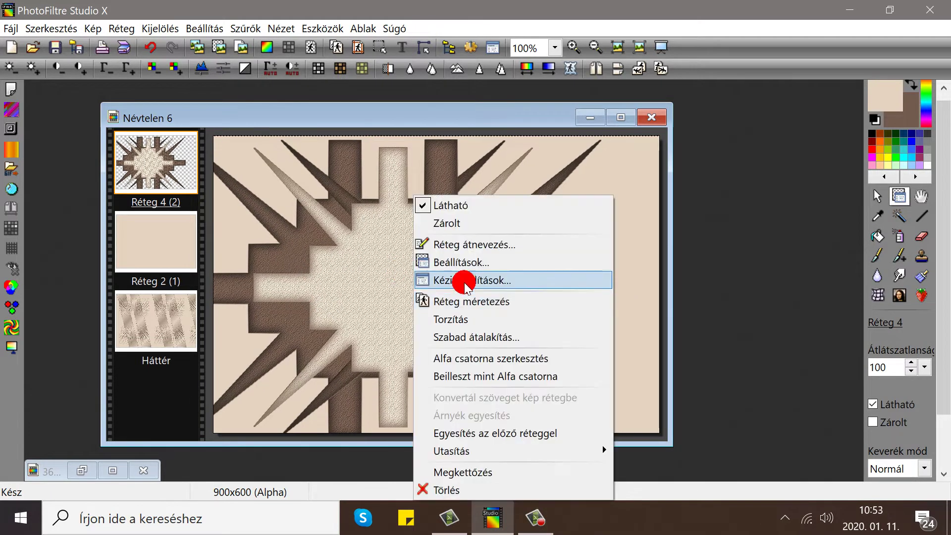
{"action": "left_click", "coordinate": [452, 299]}
{"action": "left_click_drag", "start_coordinate": [569, 297], "coordinate": [520, 296]}
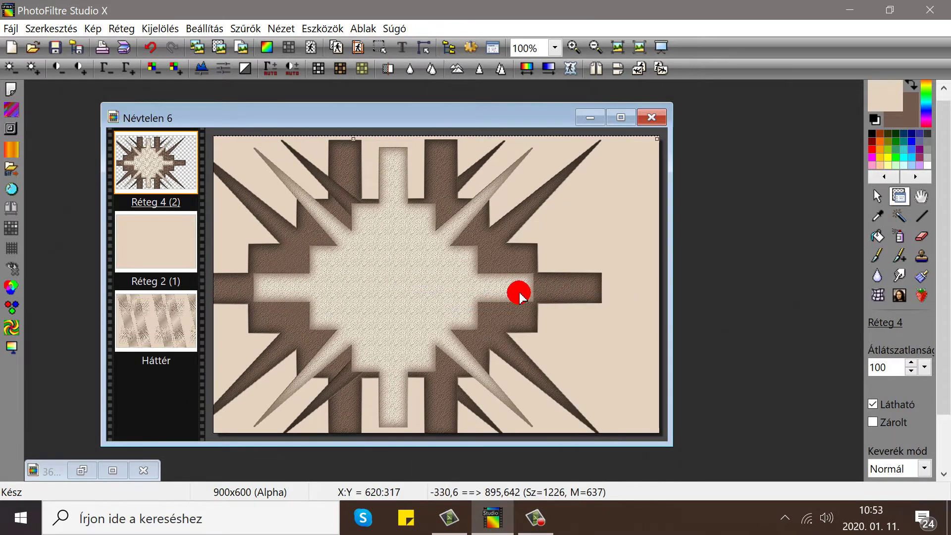
{"action": "left_click_drag", "start_coordinate": [605, 303], "coordinate": [524, 316]}
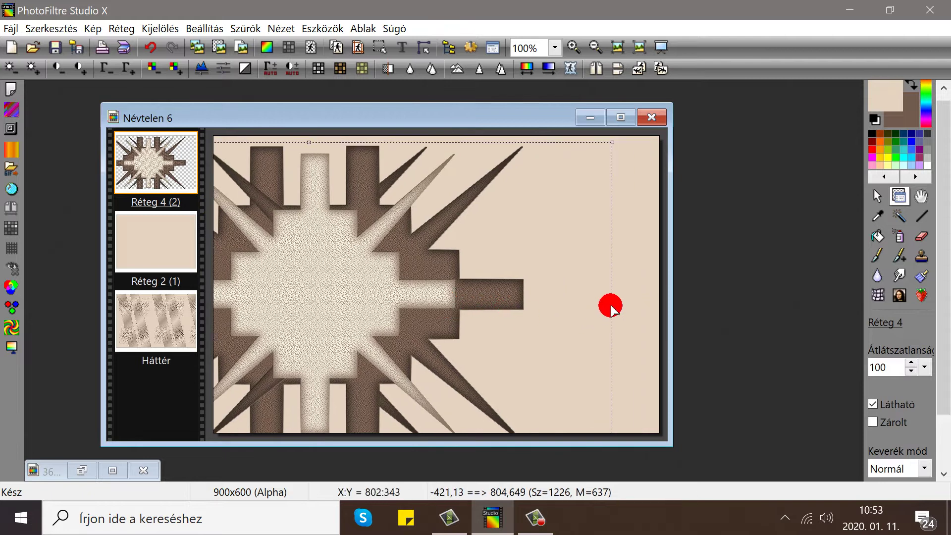
{"action": "left_click_drag", "start_coordinate": [613, 303], "coordinate": [672, 310]}
{"action": "right_click", "coordinate": [507, 294]}
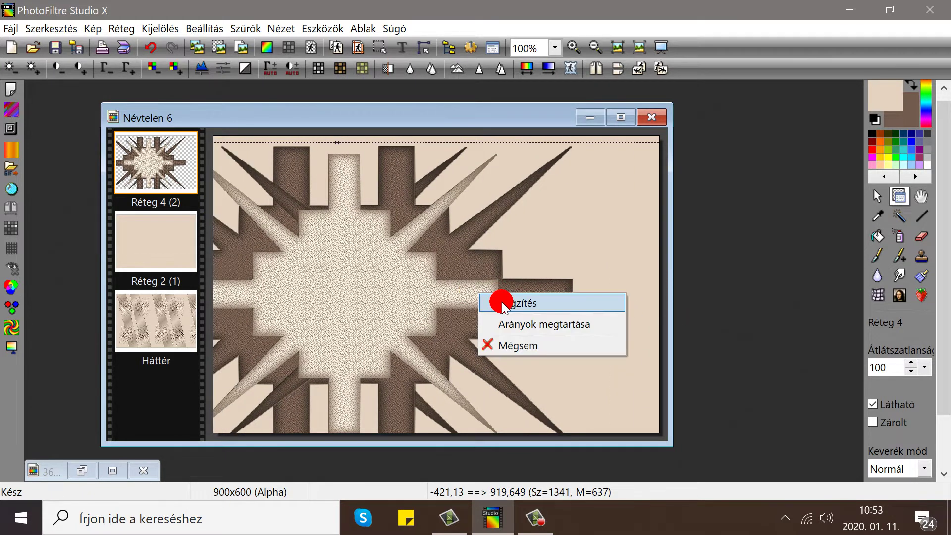
{"action": "left_click", "coordinate": [501, 303]}
{"action": "left_click_drag", "start_coordinate": [476, 303], "coordinate": [556, 300]}
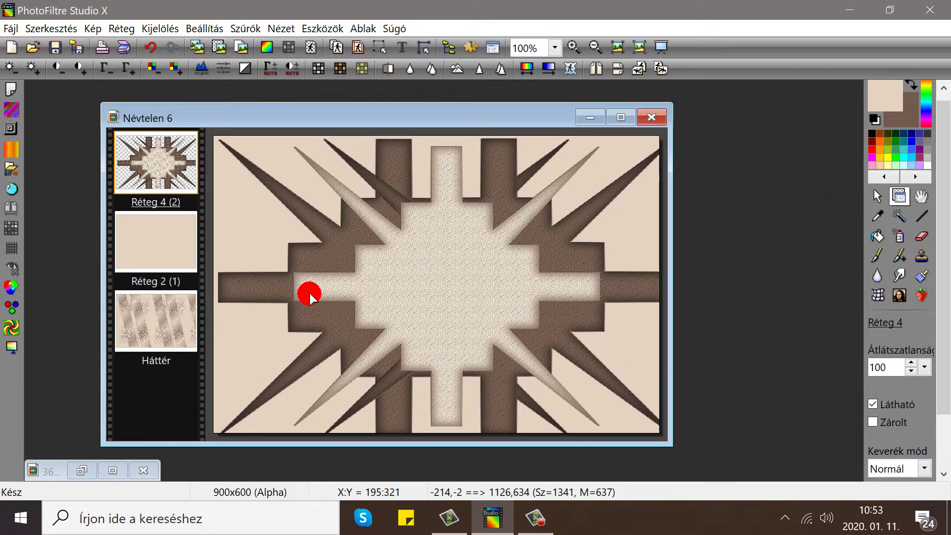
Shrink the Réteg 4 layer from its left edge to about 1286 pixels wide, fix the resize, and reposition it at about X -213, Y -6.
{"action": "right_click", "coordinate": [309, 297]}
{"action": "left_click", "coordinate": [351, 301]}
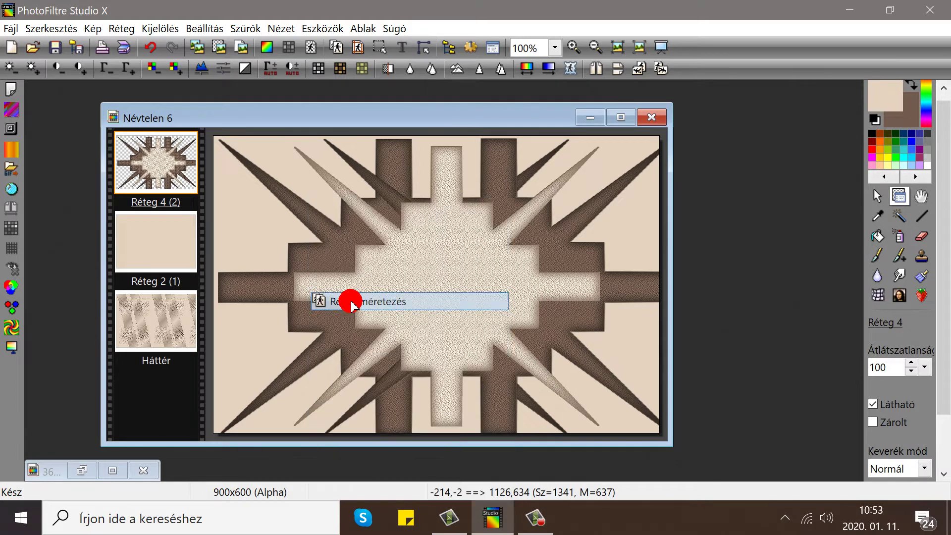
{"action": "left_click_drag", "start_coordinate": [231, 292], "coordinate": [350, 294]}
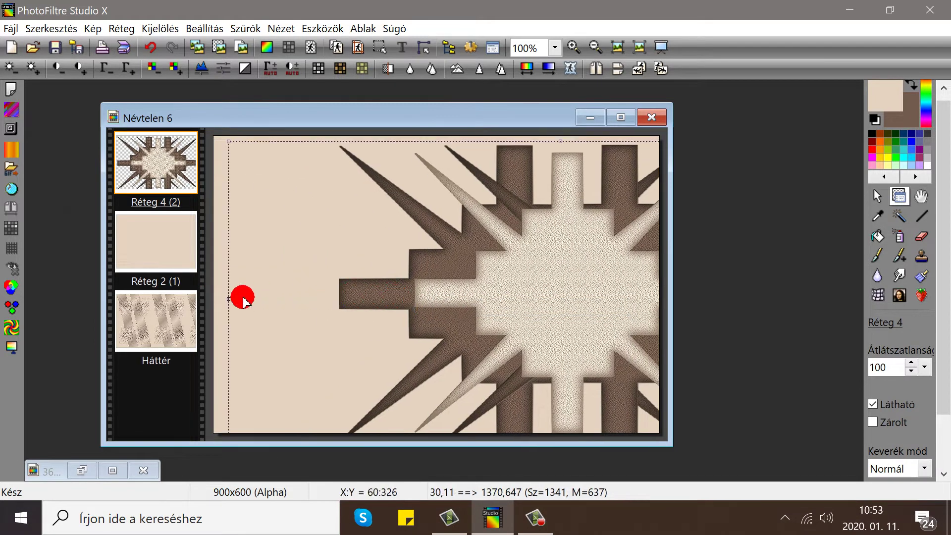
{"action": "left_click_drag", "start_coordinate": [230, 297], "coordinate": [256, 298]}
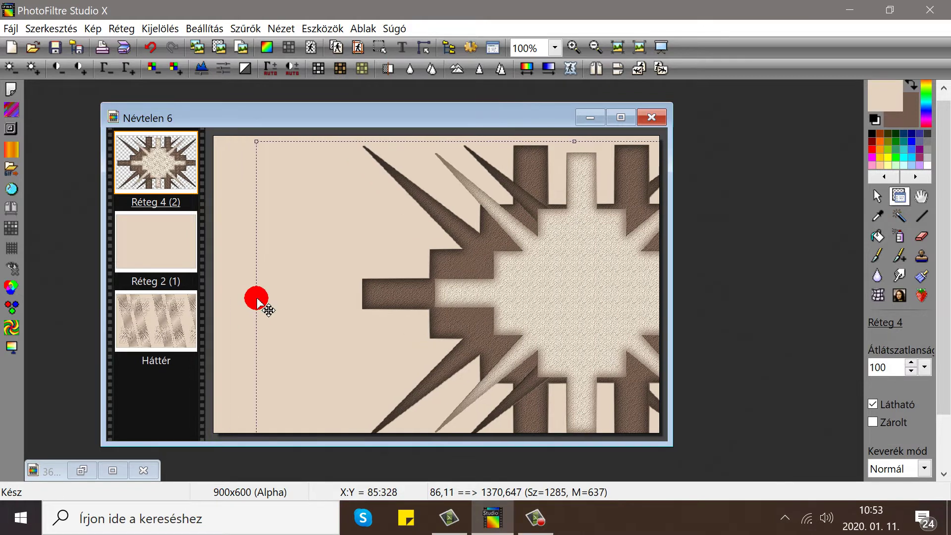
{"action": "right_click", "coordinate": [399, 296]}
{"action": "left_click", "coordinate": [412, 302]}
{"action": "left_click_drag", "start_coordinate": [416, 299], "coordinate": [259, 292]}
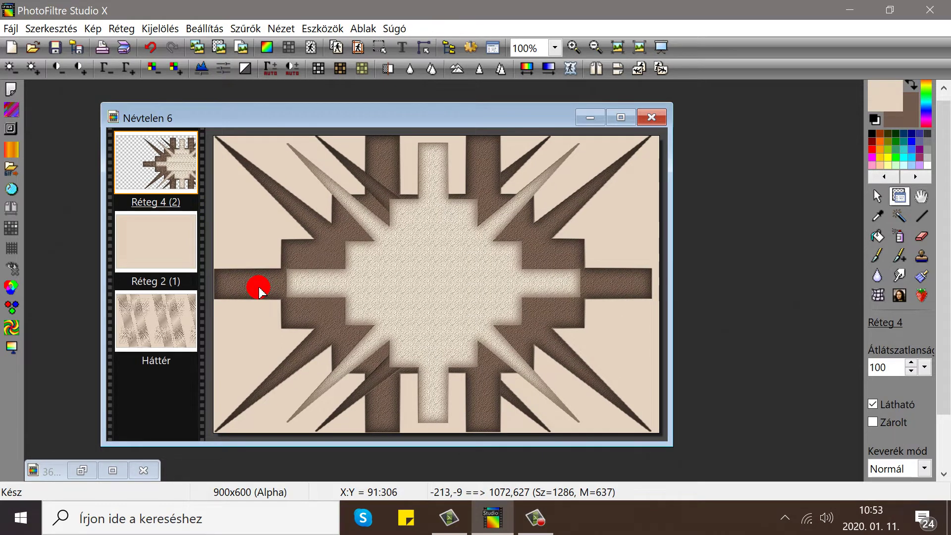
{"action": "left_click_drag", "start_coordinate": [259, 292], "coordinate": [259, 292]}
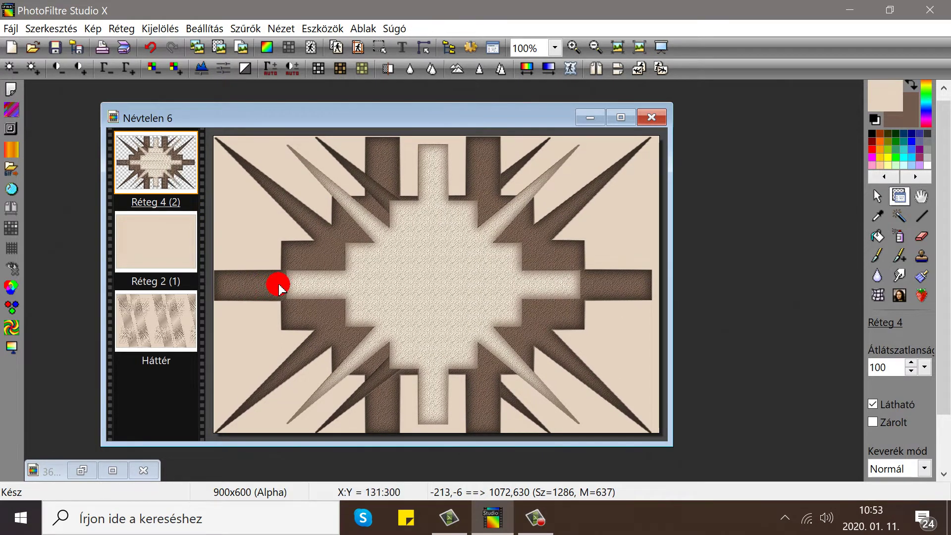
Widen Réteg 4 from its right edge to about 1304 pixels, fix the resize, and recentre it at about X -219, Y -7.
{"action": "right_click", "coordinate": [278, 284]}
{"action": "left_click", "coordinate": [349, 303]}
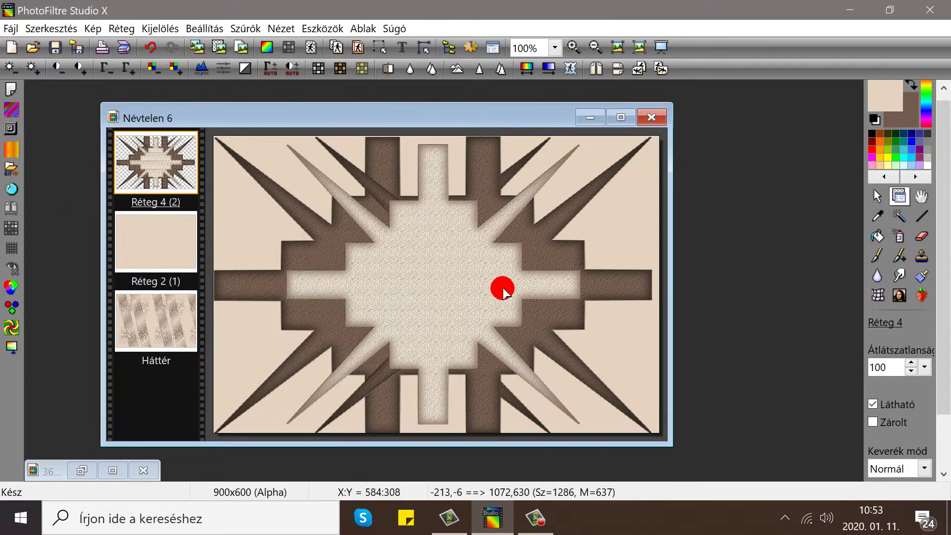
{"action": "left_click_drag", "start_coordinate": [503, 289], "coordinate": [385, 289]}
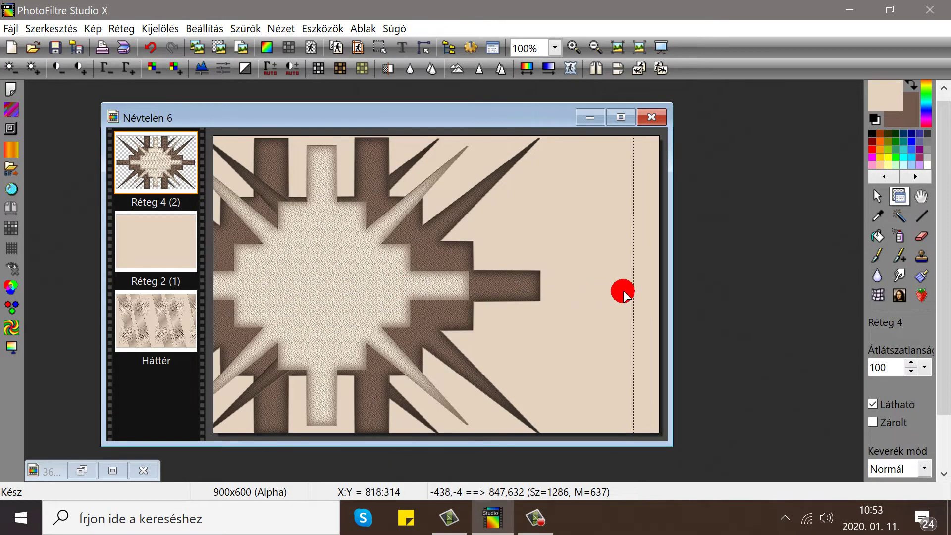
{"action": "left_click_drag", "start_coordinate": [637, 293], "coordinate": [643, 293]}
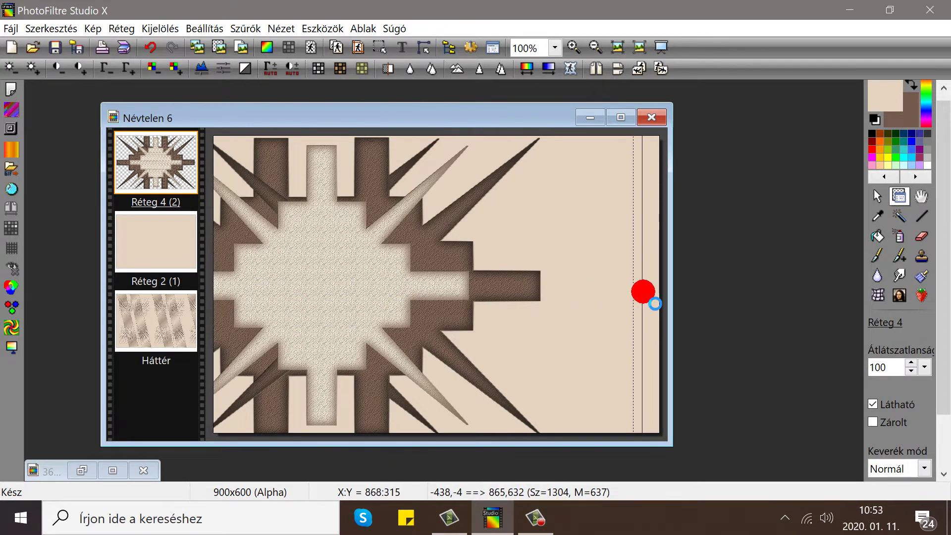
{"action": "right_click", "coordinate": [417, 288]}
{"action": "left_click", "coordinate": [448, 296]}
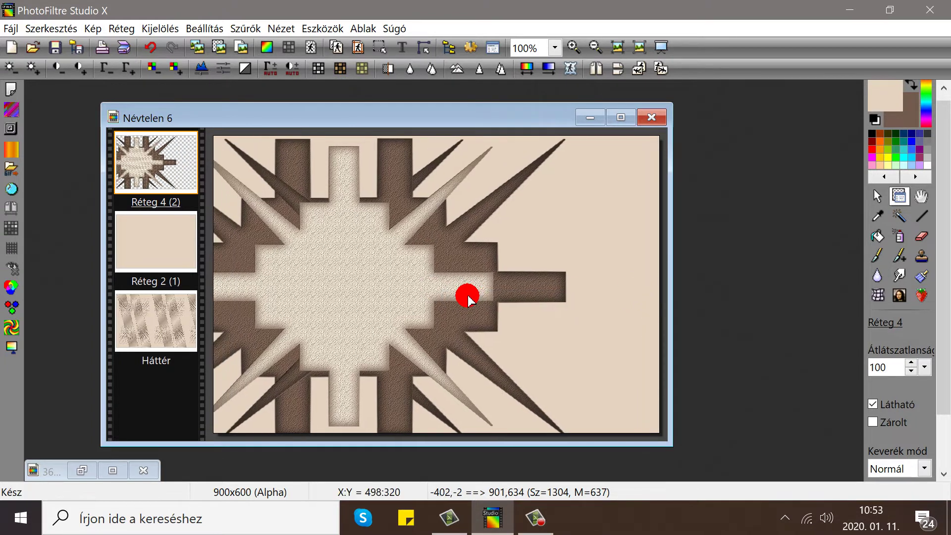
{"action": "left_click_drag", "start_coordinate": [468, 297], "coordinate": [553, 293]}
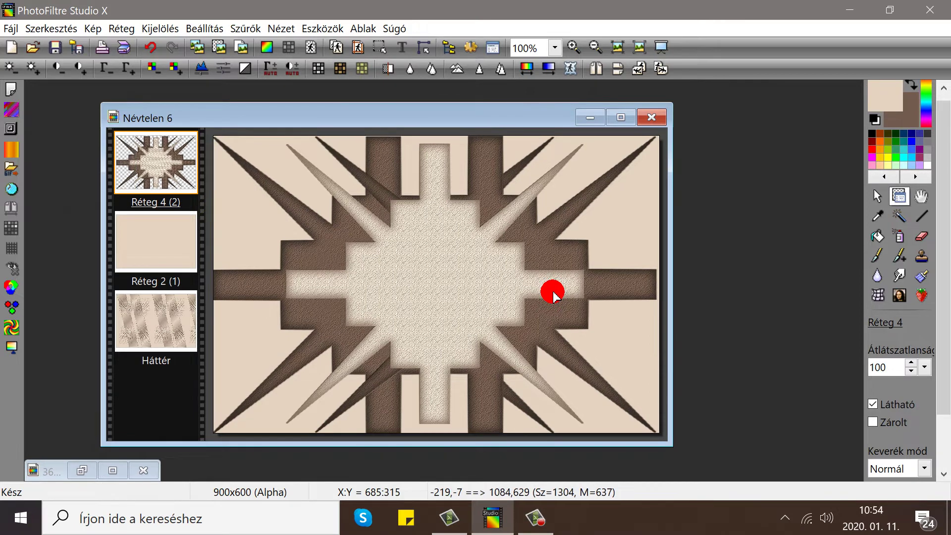
Scale Réteg 4 to 101% with the free transform (Szabad átalakítás), keeping the rotation and skew at zero.
{"action": "right_click", "coordinate": [156, 170]}
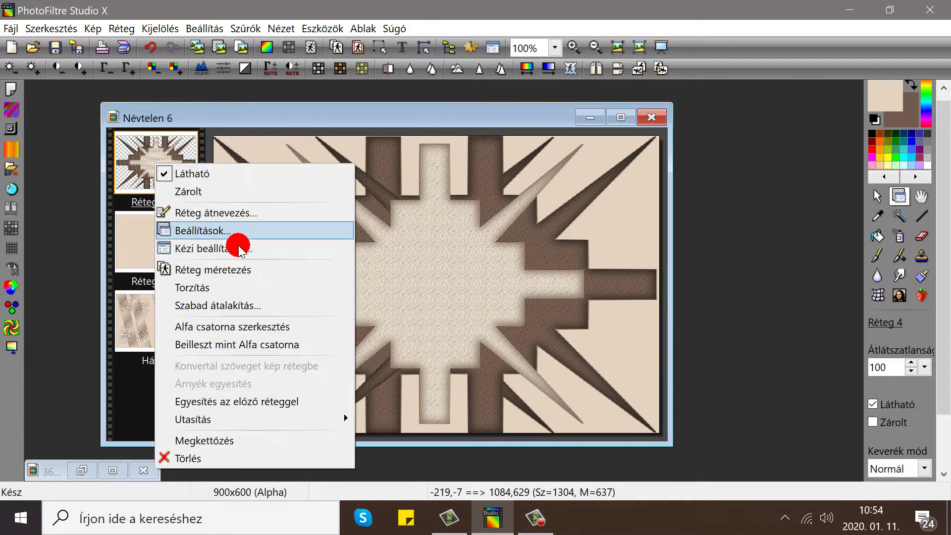
{"action": "left_click", "coordinate": [253, 305]}
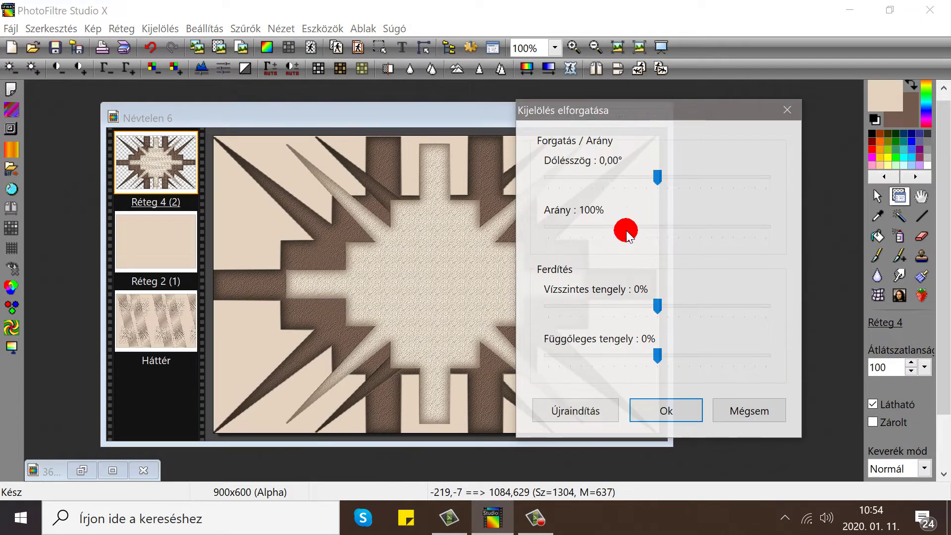
{"action": "left_click_drag", "start_coordinate": [625, 229], "coordinate": [629, 232]}
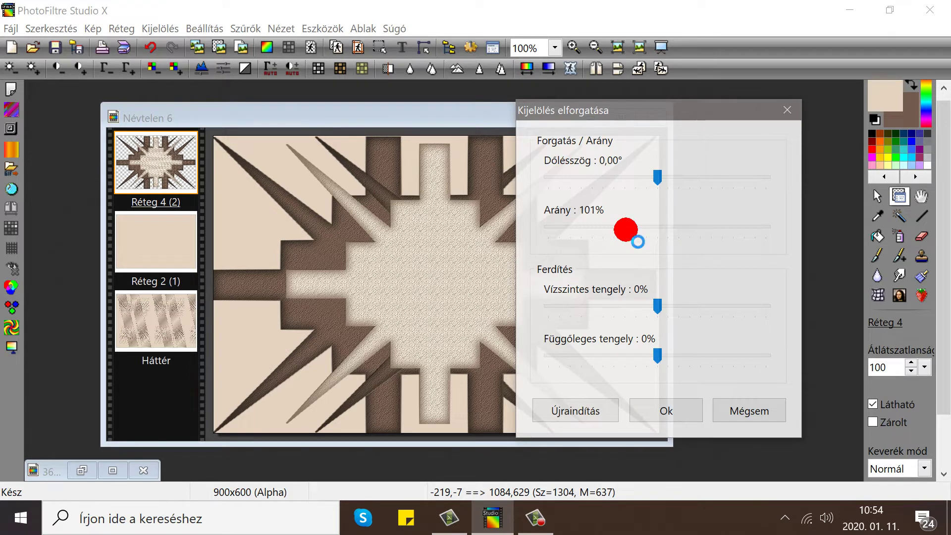
{"action": "left_click", "coordinate": [647, 410]}
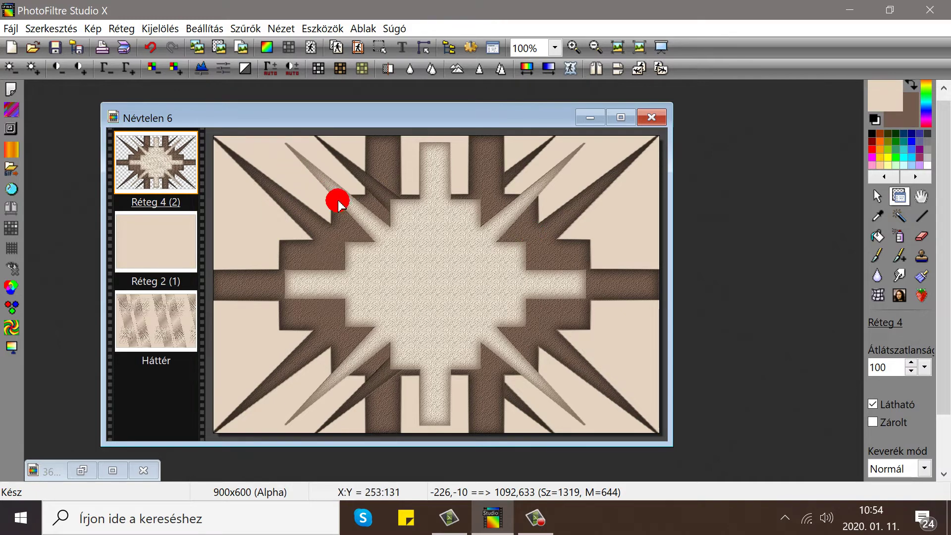
Delete the plain beige layer Réteg 2 to uncover the patterned background.
{"action": "left_click", "coordinate": [166, 243]}
{"action": "right_click", "coordinate": [169, 245]}
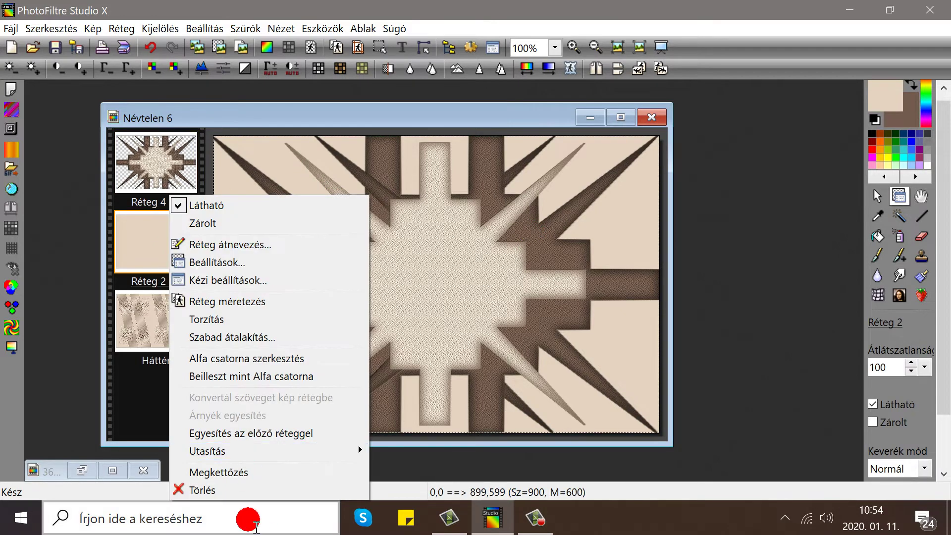
{"action": "left_click", "coordinate": [211, 490]}
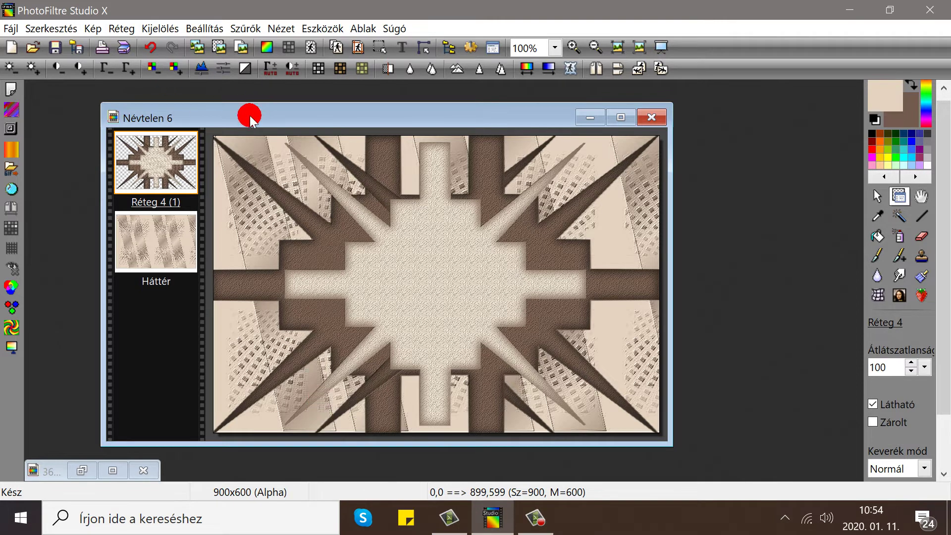
{"action": "left_click_drag", "start_coordinate": [337, 118], "coordinate": [346, 120]}
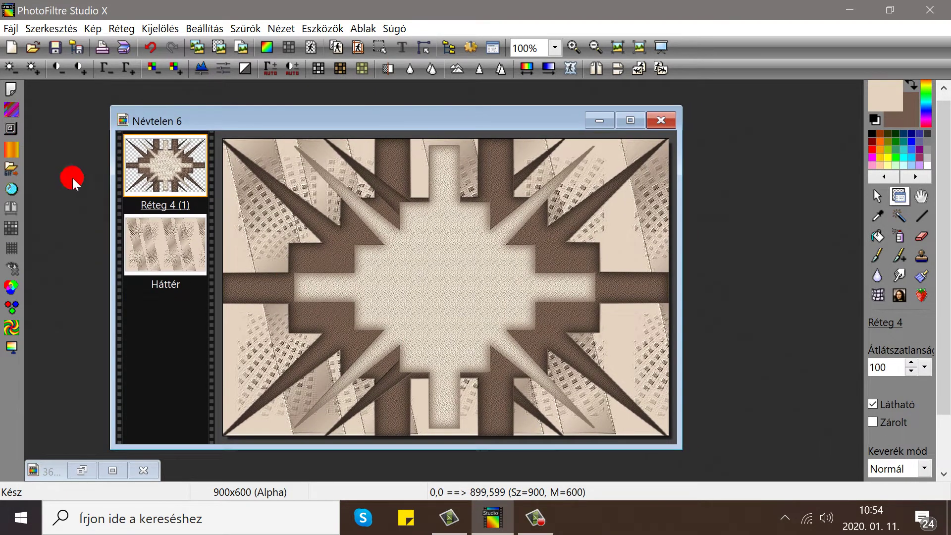
Merge the star layer Réteg 4 into the patterned background layer.
{"action": "right_click", "coordinate": [187, 169]}
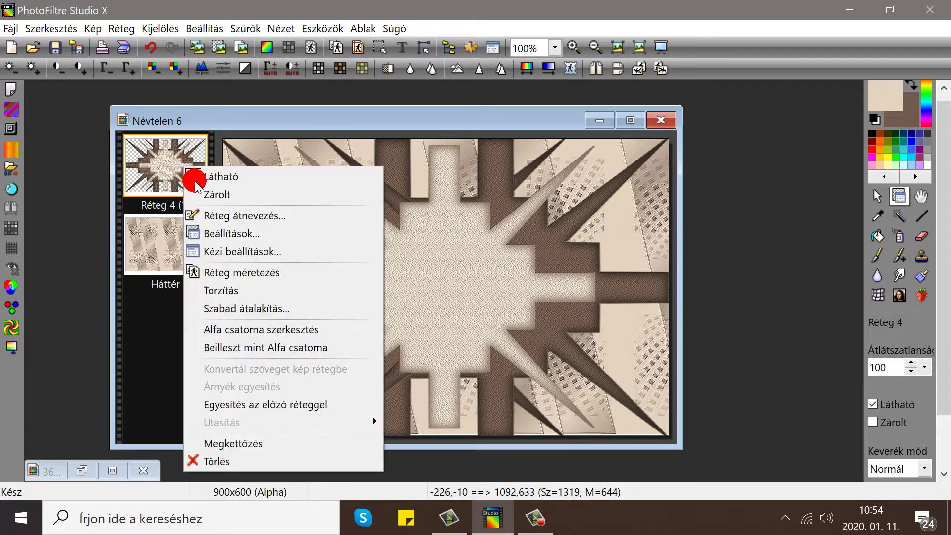
{"action": "left_click", "coordinate": [213, 404]}
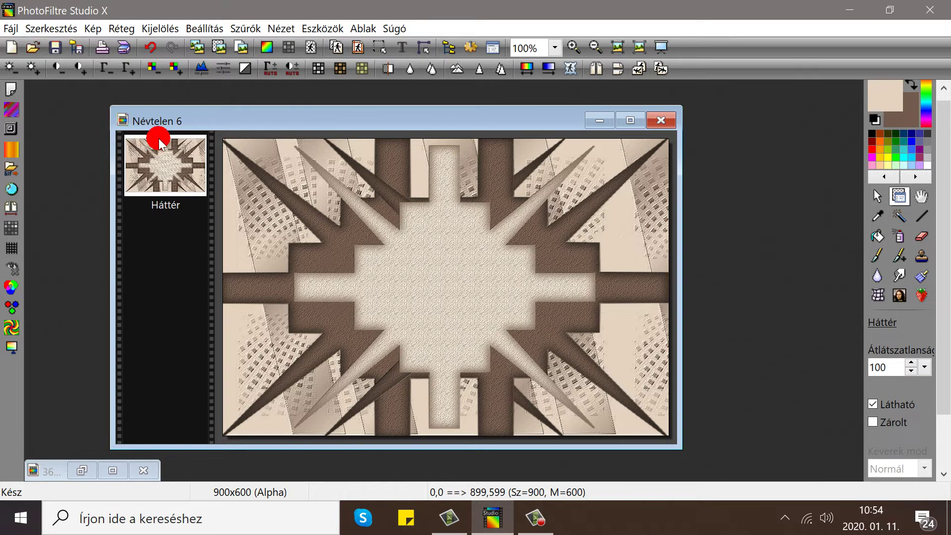
{"action": "left_click_drag", "start_coordinate": [283, 120], "coordinate": [295, 119]}
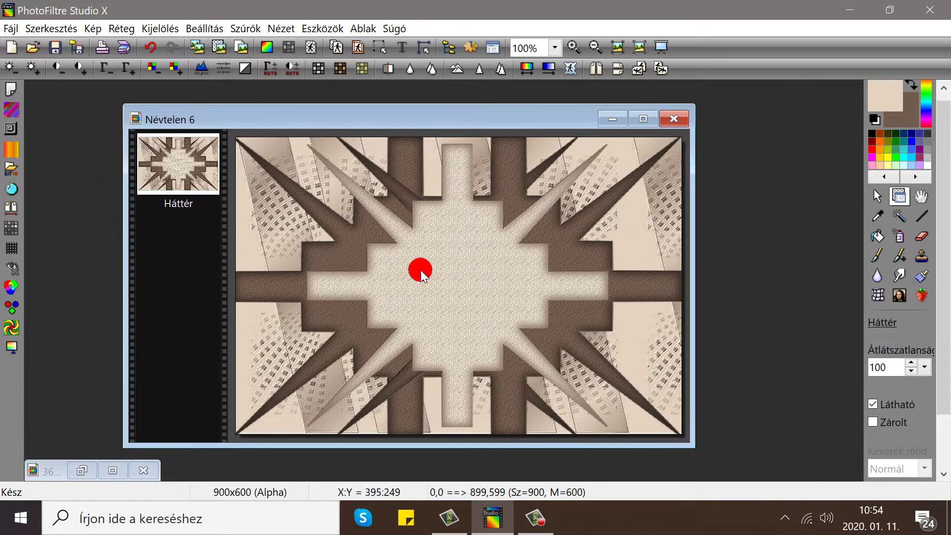
{"action": "left_click_drag", "start_coordinate": [388, 119], "coordinate": [376, 115]}
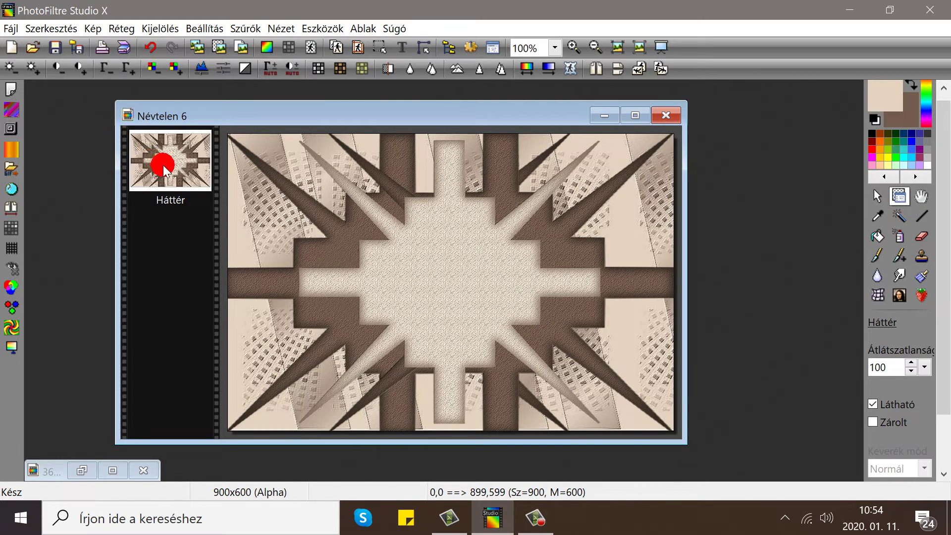
Duplicate the merged background layer.
{"action": "left_click", "coordinate": [123, 28]}
{"action": "left_click", "coordinate": [144, 67]}
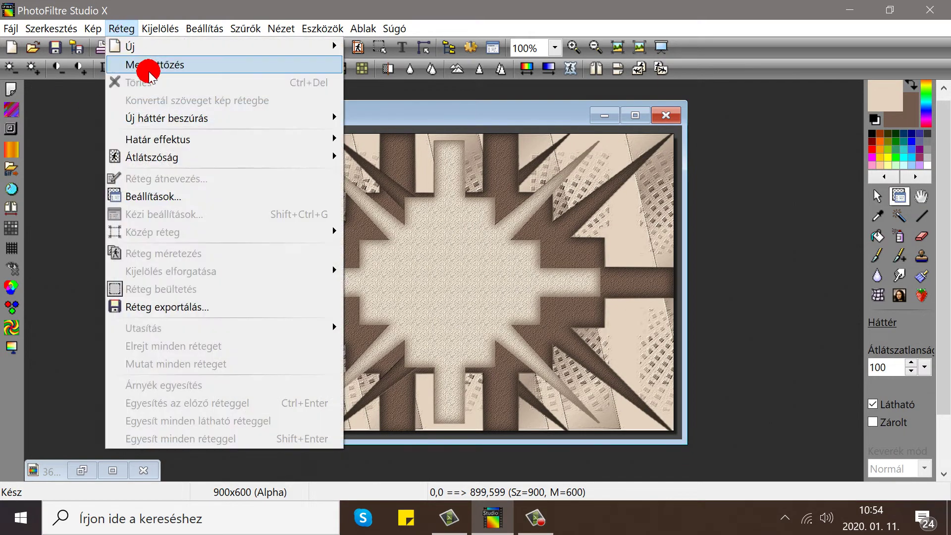
{"action": "left_click", "coordinate": [314, 120]}
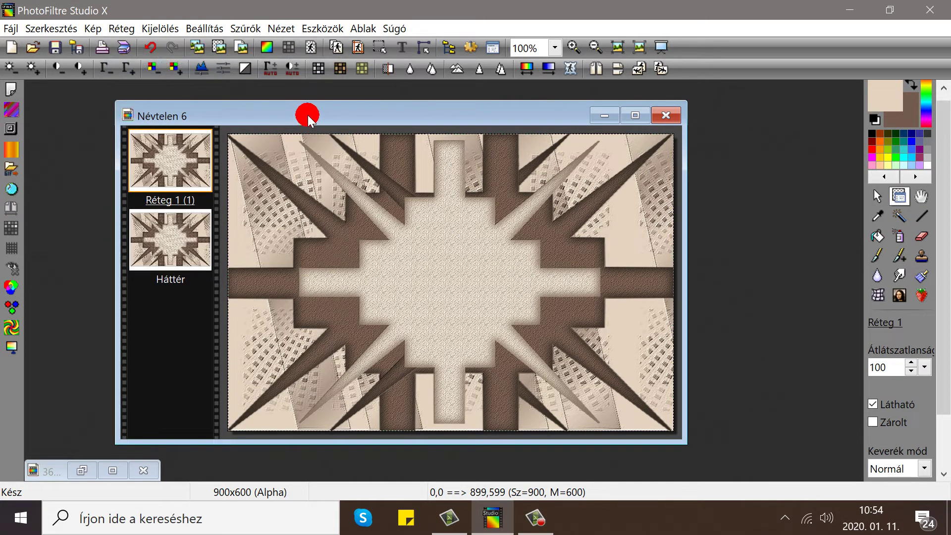
{"action": "left_click_drag", "start_coordinate": [308, 120], "coordinate": [322, 119]}
Apply the Hullámzás distortion to the duplicate layer with phase 3, amplitude 15 and the vertical axis.
{"action": "left_click", "coordinate": [877, 197]}
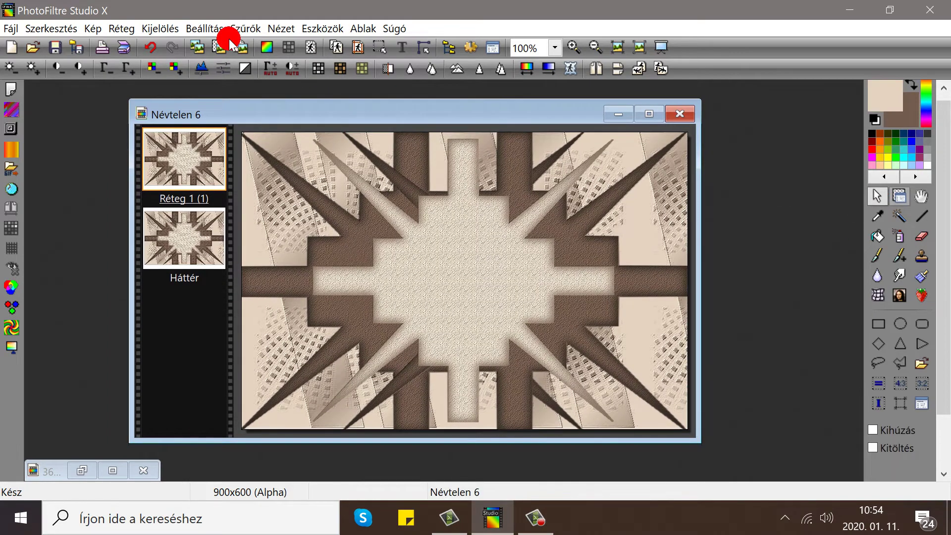
{"action": "left_click", "coordinate": [245, 30]}
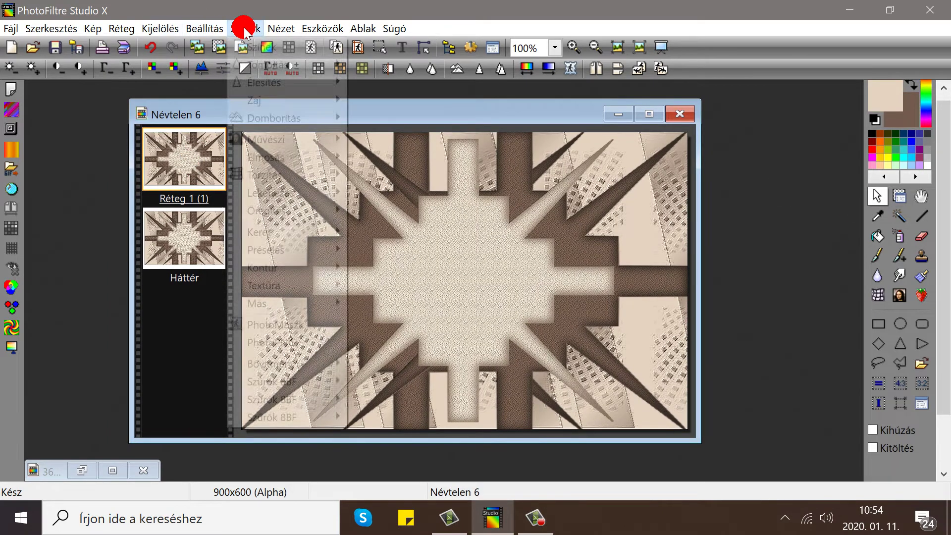
{"action": "mouse_move", "coordinate": [304, 173]}
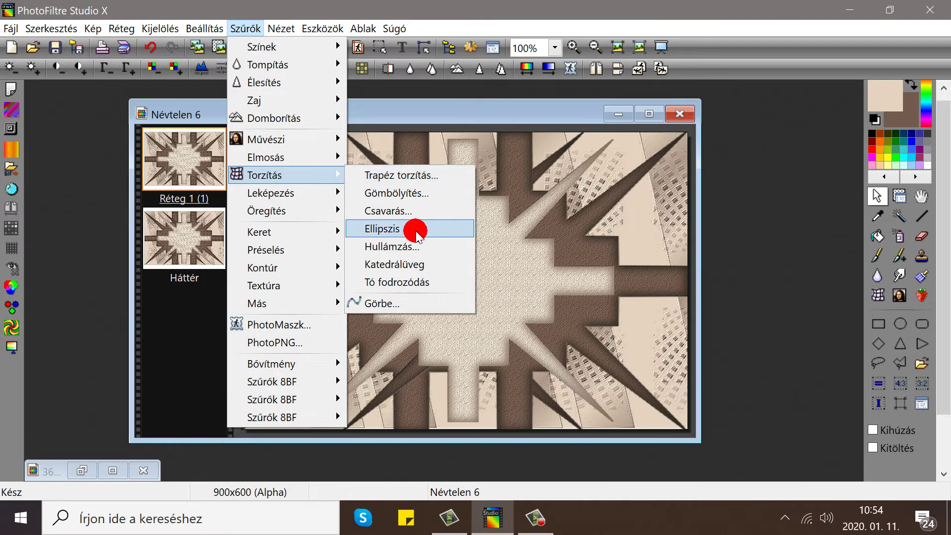
{"action": "left_click", "coordinate": [403, 246]}
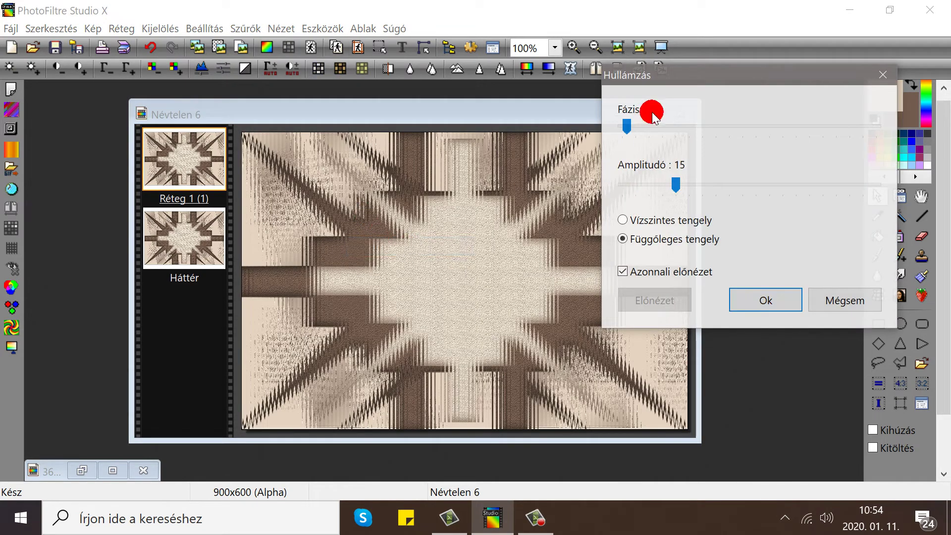
{"action": "left_click", "coordinate": [625, 130]}
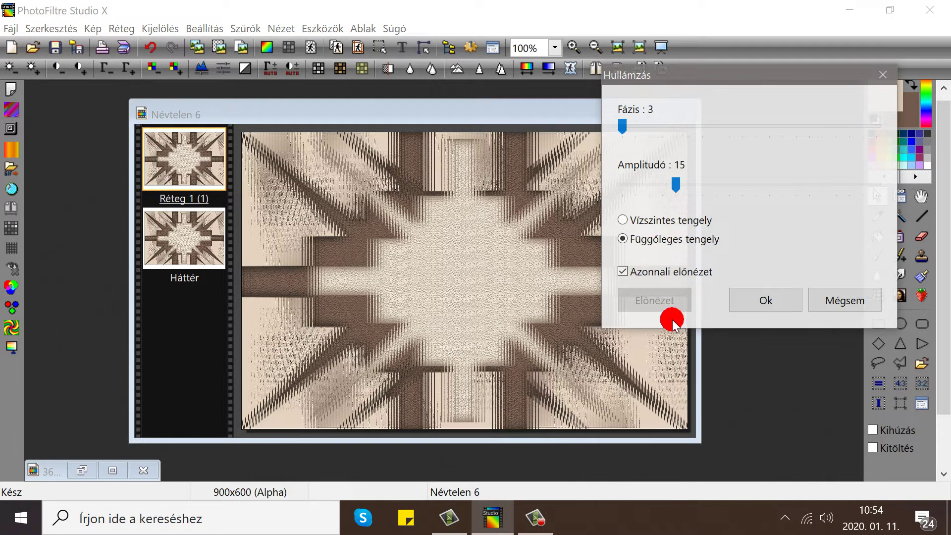
{"action": "left_click", "coordinate": [623, 219]}
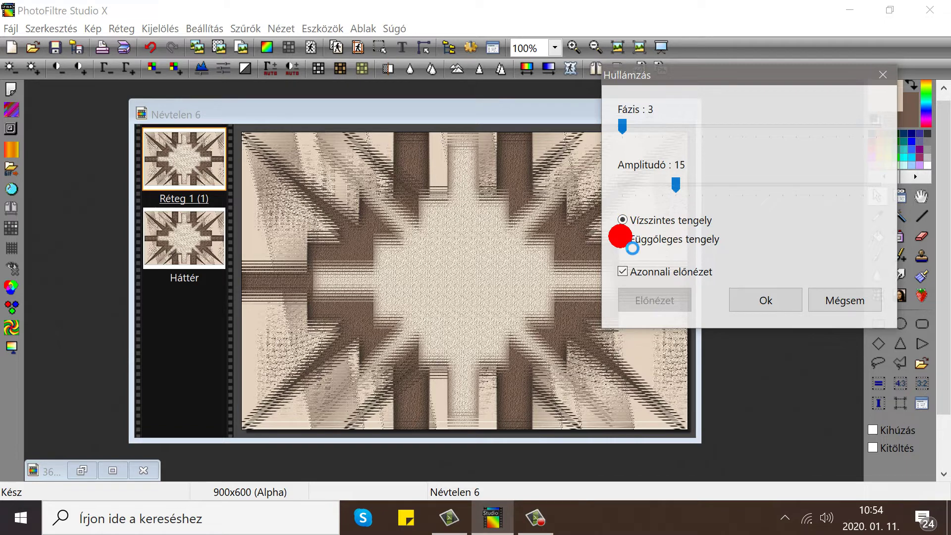
{"action": "left_click", "coordinate": [622, 238]}
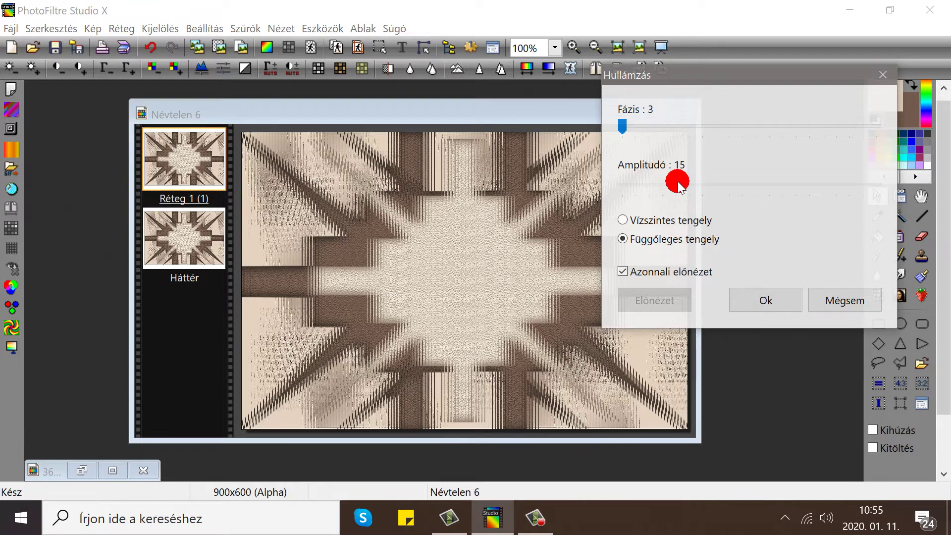
{"action": "left_click", "coordinate": [765, 299]}
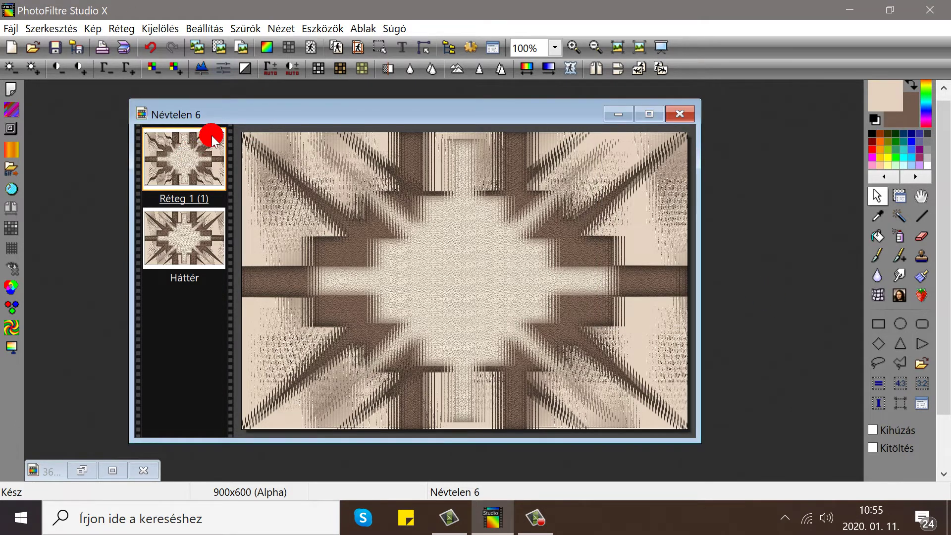
Apply the Trapéz torzítás distortion to Réteg 1 on the horizontal axis with 10% upper and 200% lower distortion.
{"action": "left_click", "coordinate": [246, 27]}
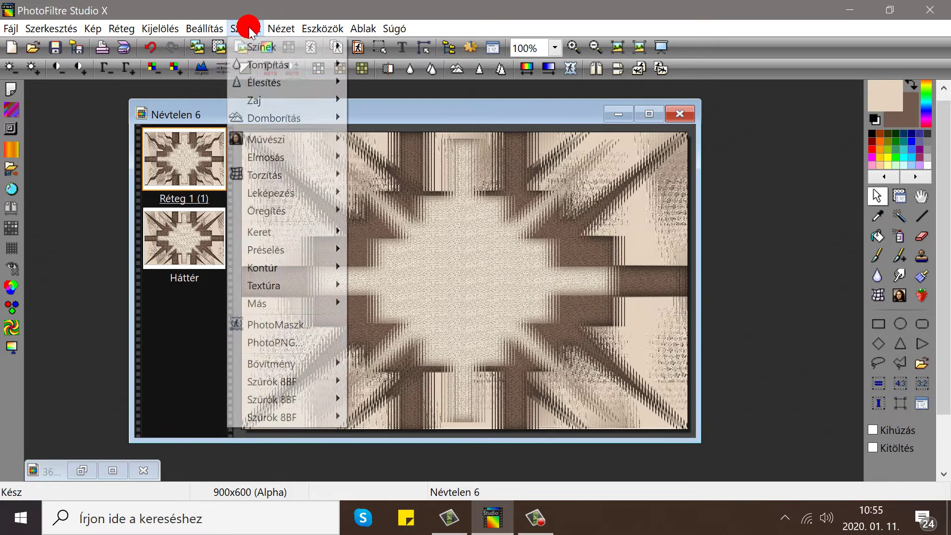
{"action": "mouse_move", "coordinate": [279, 178]}
{"action": "left_click", "coordinate": [386, 176]}
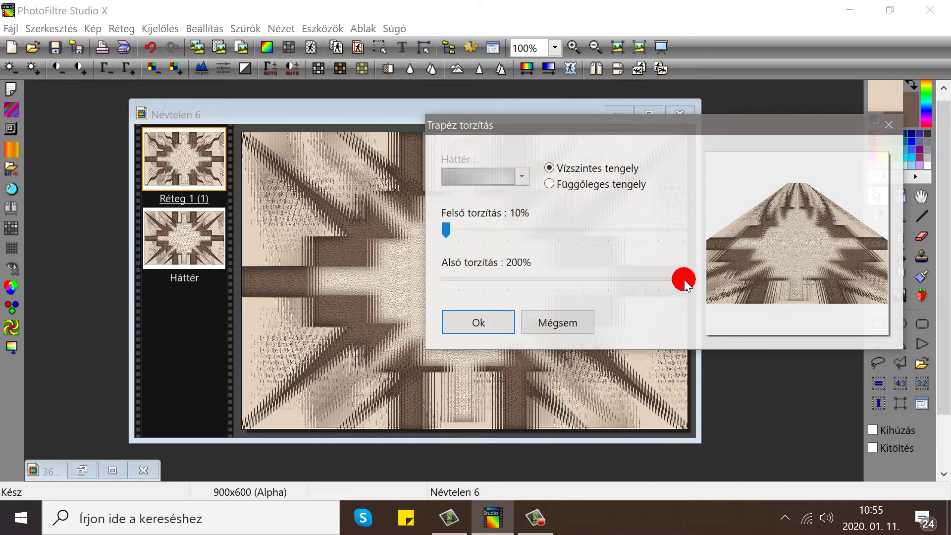
{"action": "left_click", "coordinate": [487, 335]}
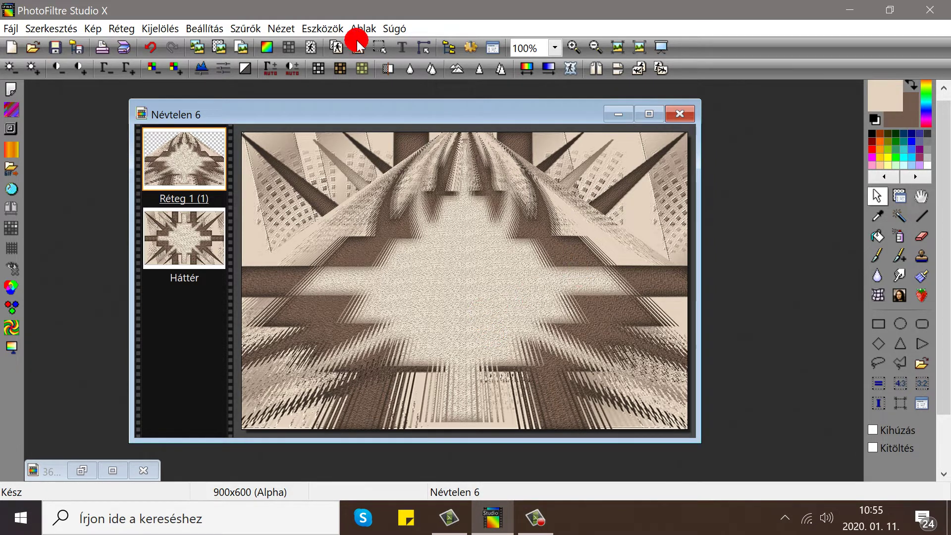
{"action": "left_click_drag", "start_coordinate": [324, 116], "coordinate": [326, 101]}
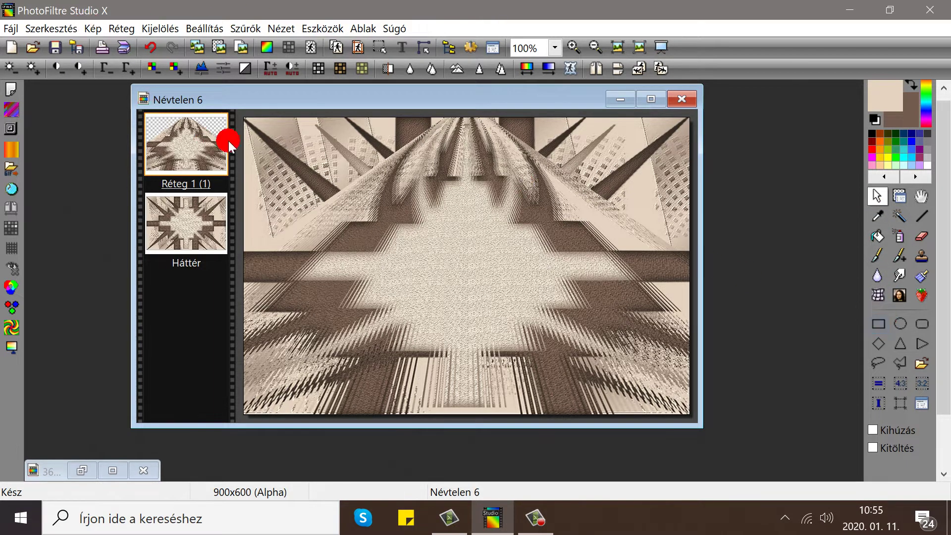
Copy the upper half of Réteg 1, about 900 x 302 px, to a new layer and delete Réteg 1.
{"action": "left_click_drag", "start_coordinate": [245, 117], "coordinate": [691, 267]}
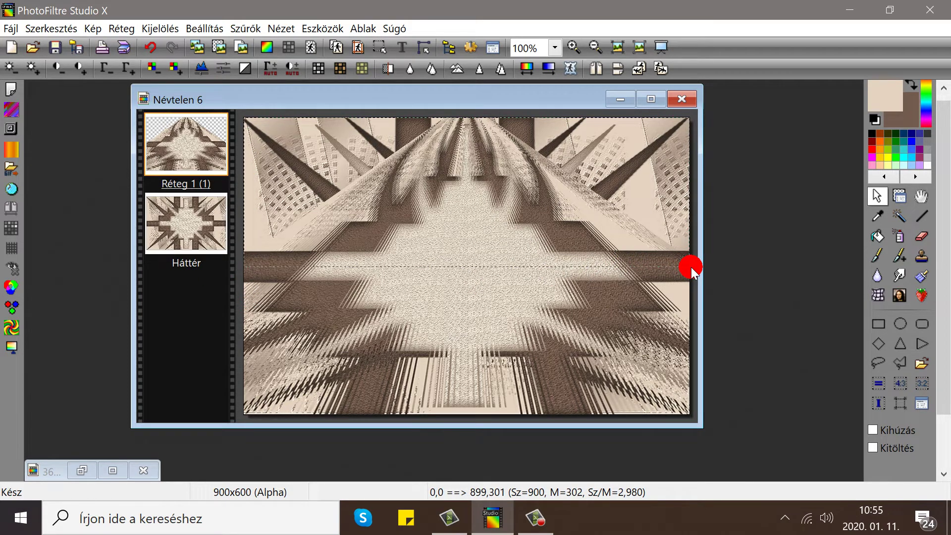
{"action": "right_click", "coordinate": [487, 171]}
{"action": "left_click", "coordinate": [516, 239]}
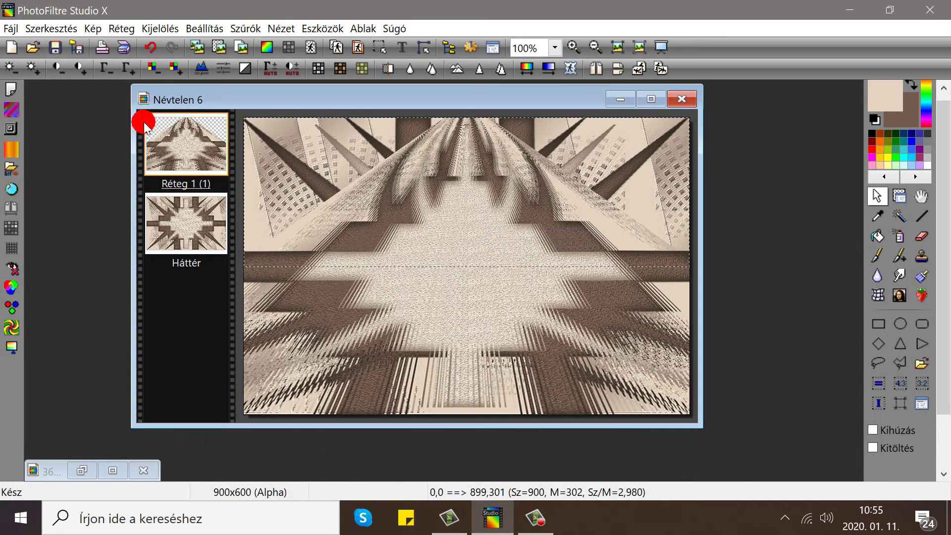
{"action": "left_click", "coordinate": [59, 28]}
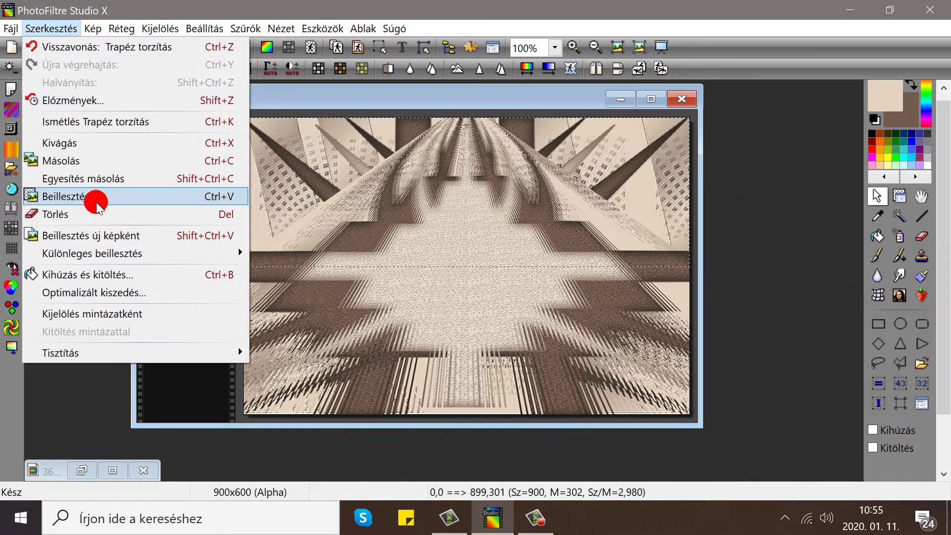
{"action": "left_click", "coordinate": [95, 197]}
{"action": "right_click", "coordinate": [186, 232]}
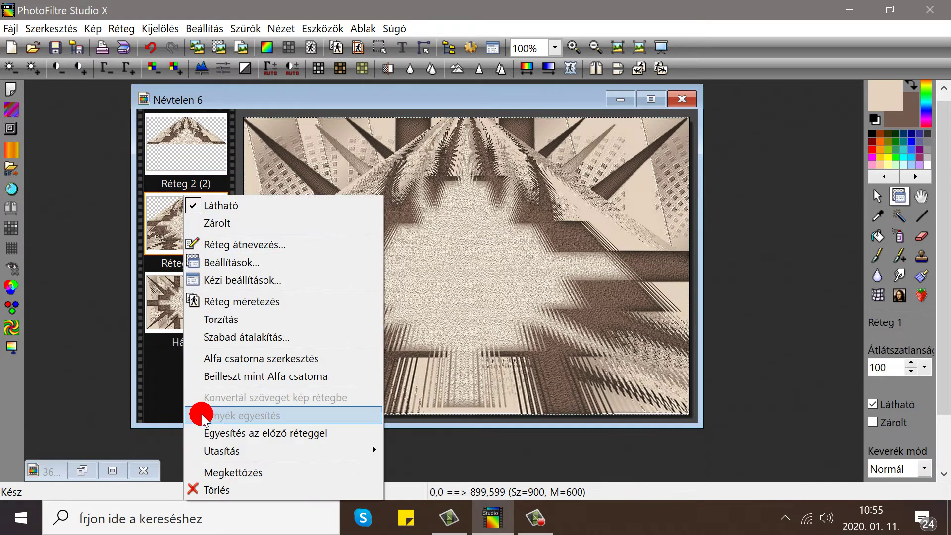
{"action": "left_click", "coordinate": [210, 491]}
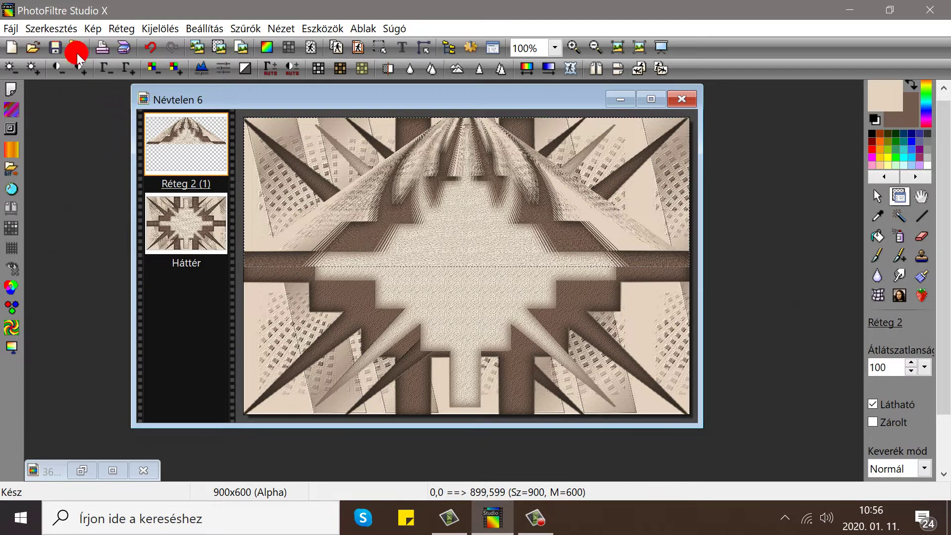
Place a vertically flipped duplicate of Réteg 2 over the lower half of the canvas.
{"action": "left_click", "coordinate": [120, 30]}
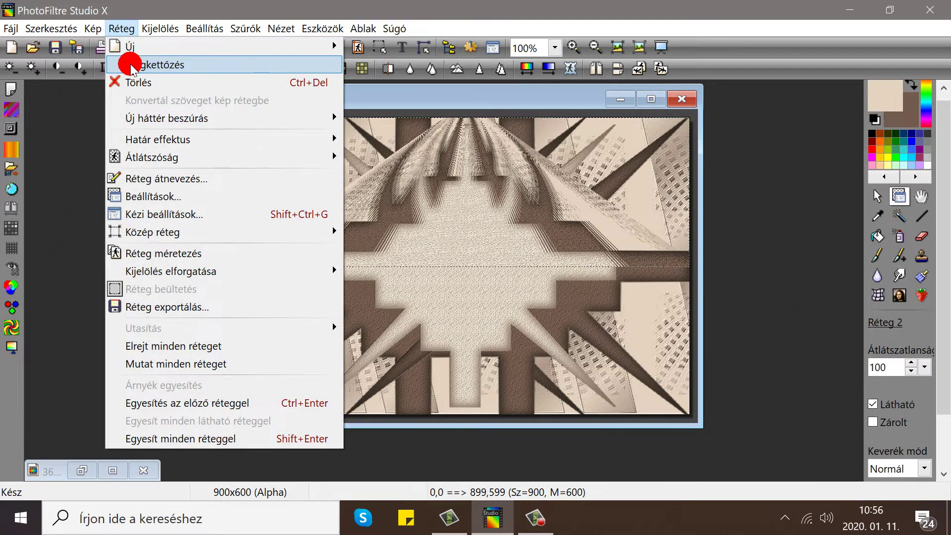
{"action": "left_click", "coordinate": [131, 65]}
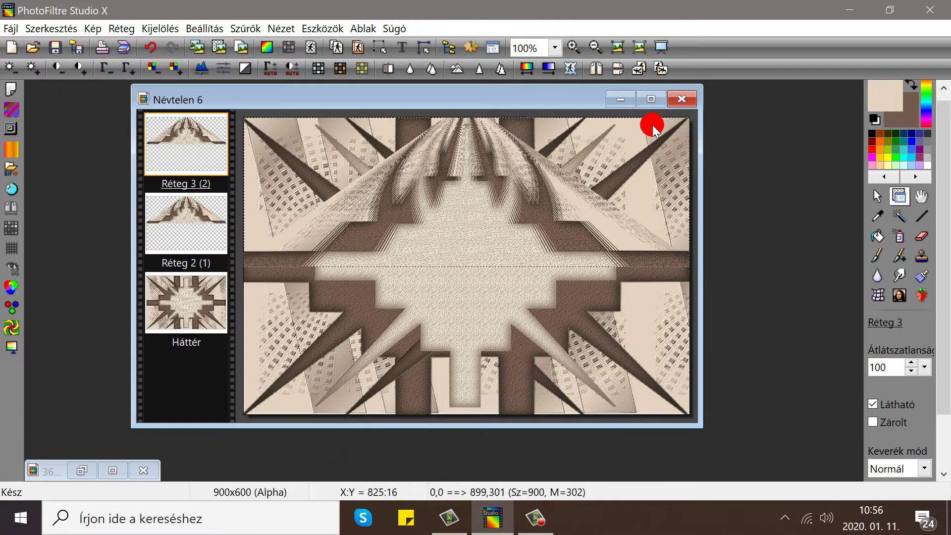
{"action": "left_click", "coordinate": [616, 69]}
{"action": "left_click_drag", "start_coordinate": [488, 195], "coordinate": [485, 333]}
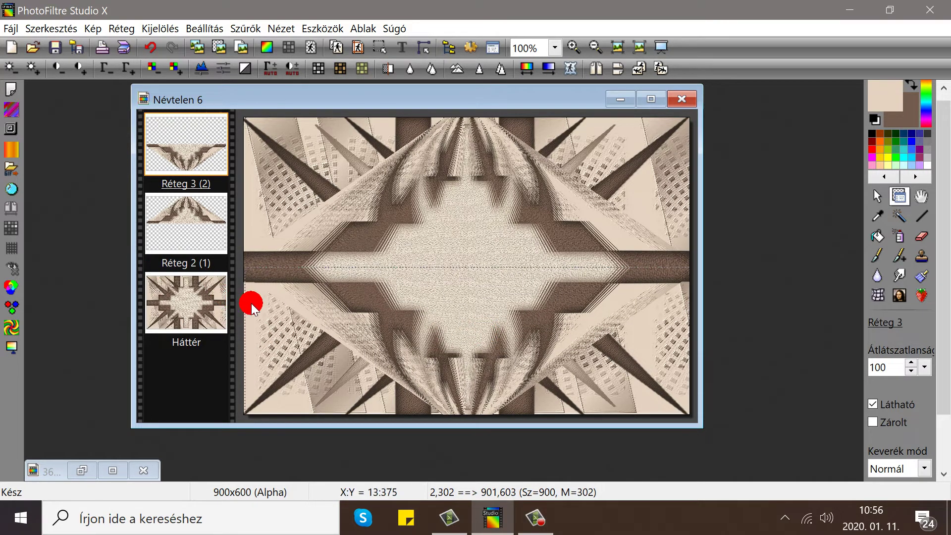
Stretch the flipped layer Réteg 3 past the canvas's left edge to about 905 px wide and merge it into Réteg 2.
{"action": "right_click", "coordinate": [354, 335]}
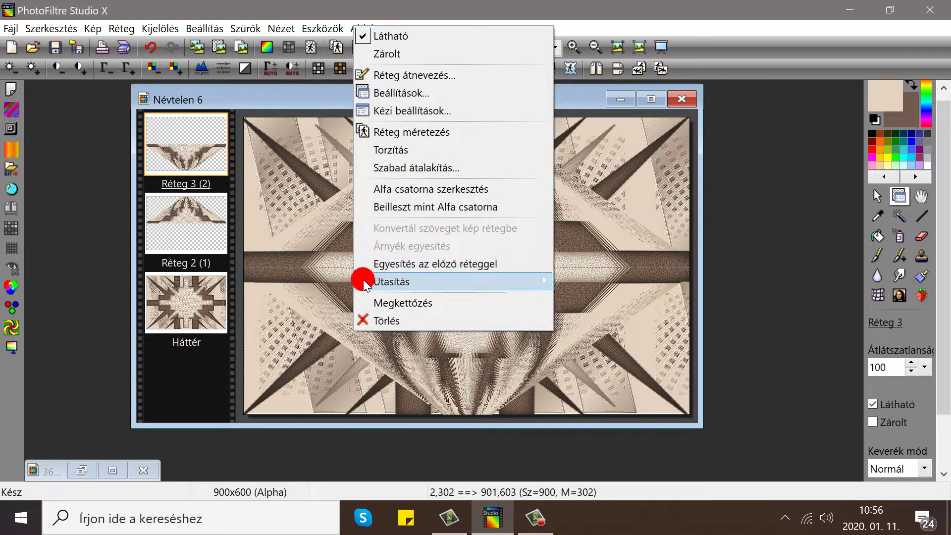
{"action": "left_click", "coordinate": [325, 315]}
{"action": "right_click", "coordinate": [328, 317]}
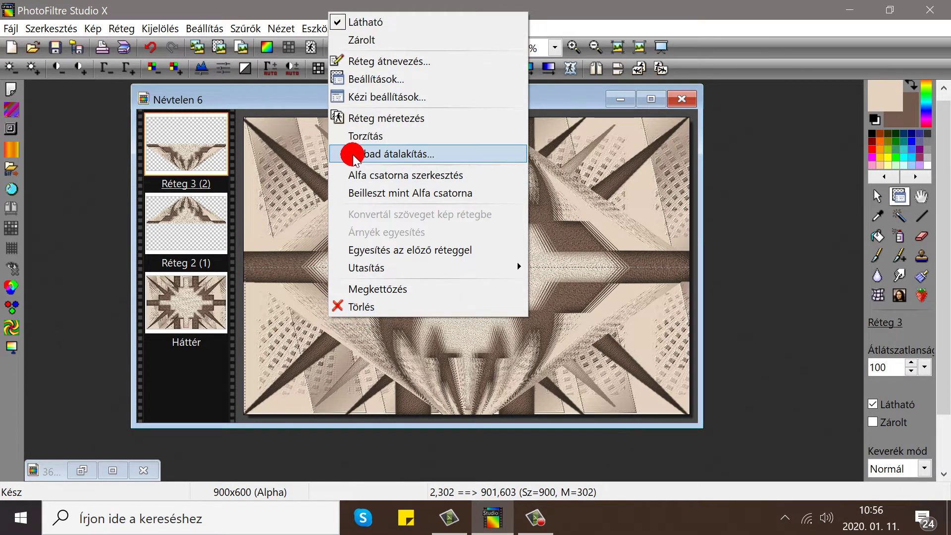
{"action": "left_click", "coordinate": [347, 117]}
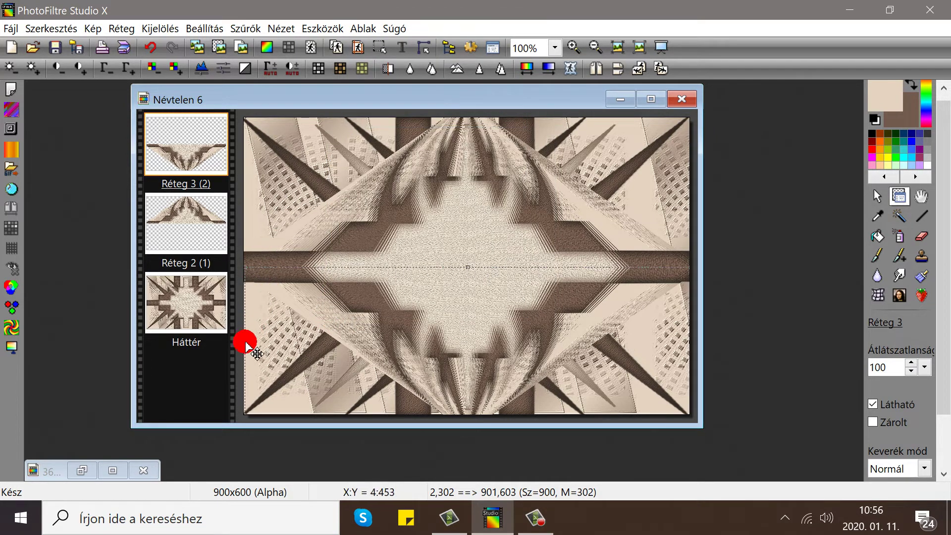
{"action": "left_click_drag", "start_coordinate": [245, 343], "coordinate": [242, 343]}
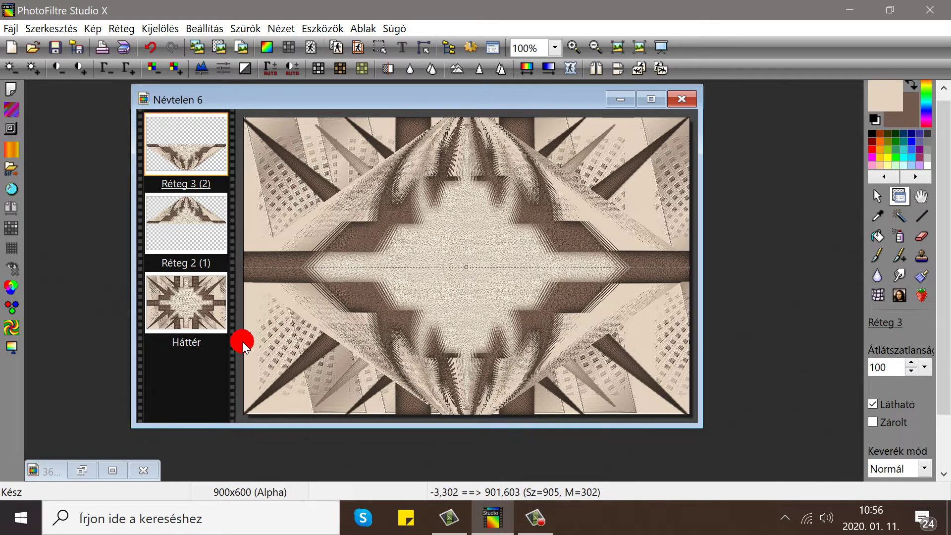
{"action": "right_click", "coordinate": [500, 235]}
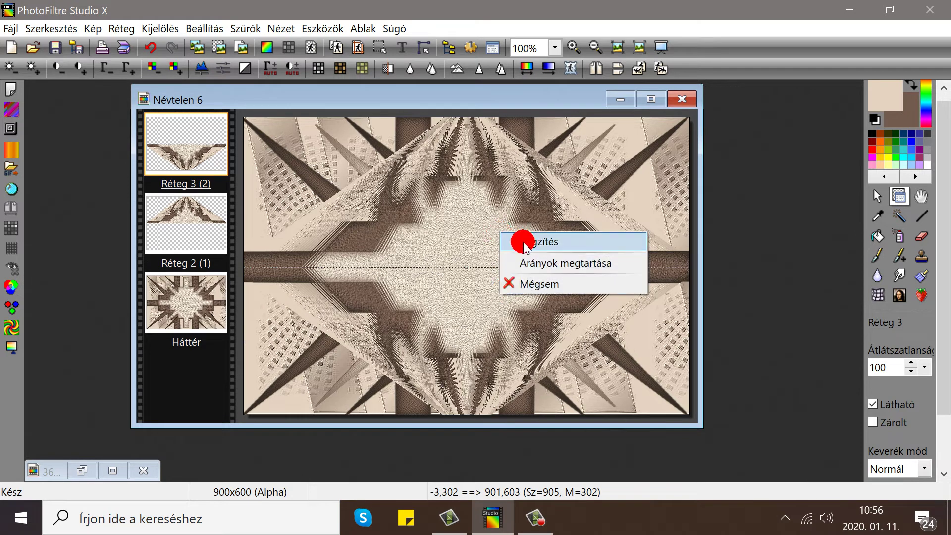
{"action": "left_click", "coordinate": [522, 240]}
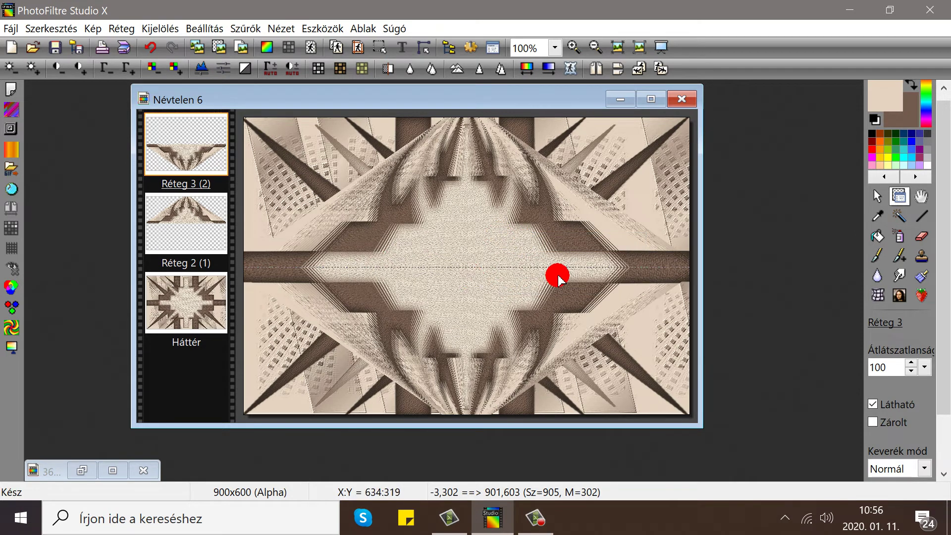
{"action": "right_click", "coordinate": [182, 141]}
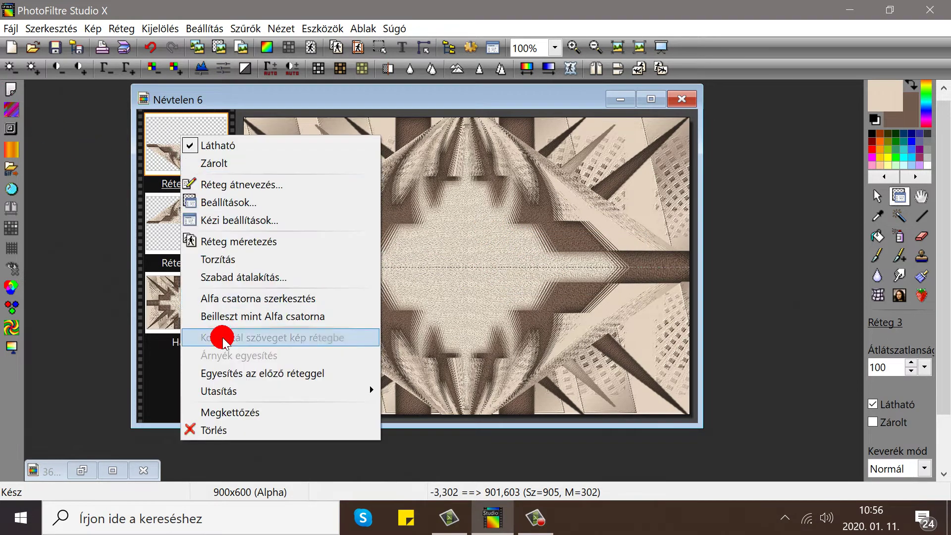
{"action": "left_click", "coordinate": [217, 368]}
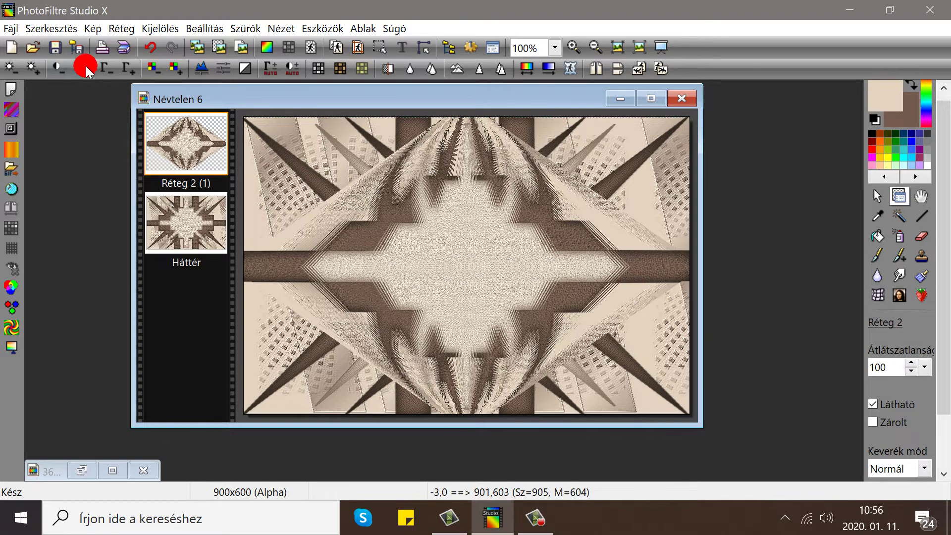
Open the images Névtelen 3 másolata.png and 019 másolata.png from the leckés folder.
{"action": "left_click", "coordinate": [30, 47]}
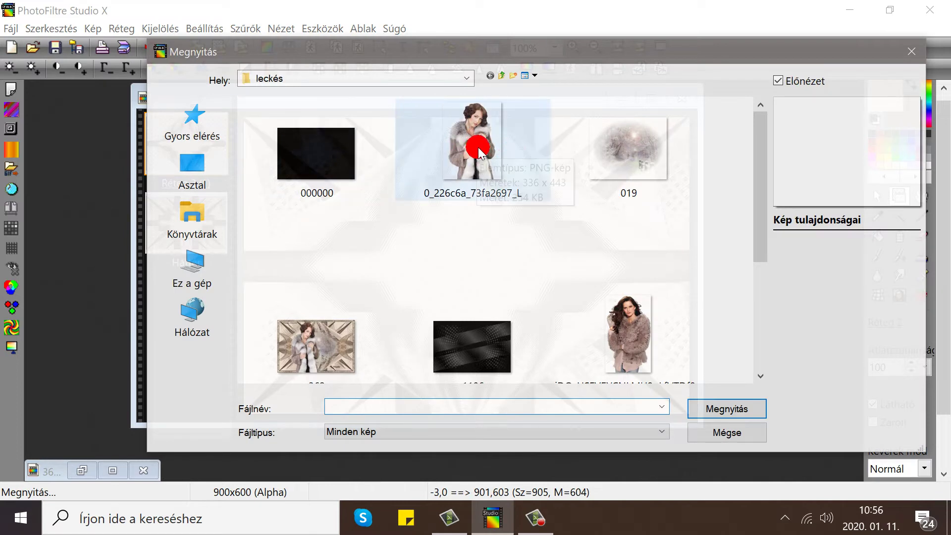
{"action": "left_click", "coordinate": [652, 144]}
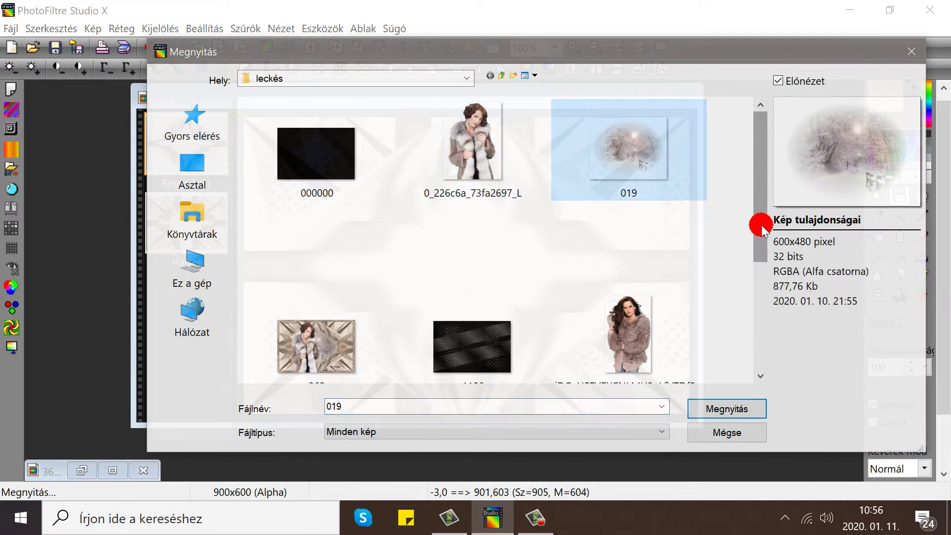
{"action": "left_click_drag", "start_coordinate": [760, 231], "coordinate": [736, 344]}
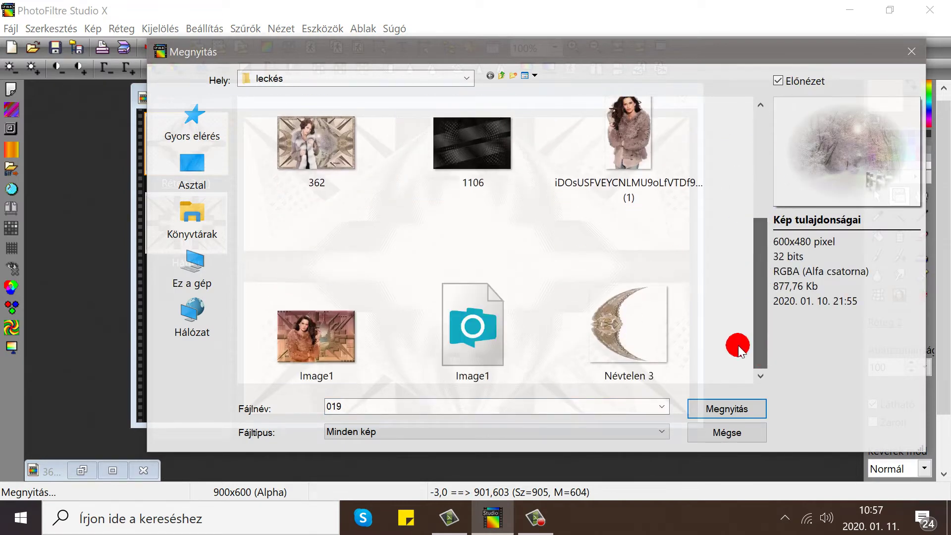
{"action": "left_click", "coordinate": [619, 321], "text": "ctrl"}
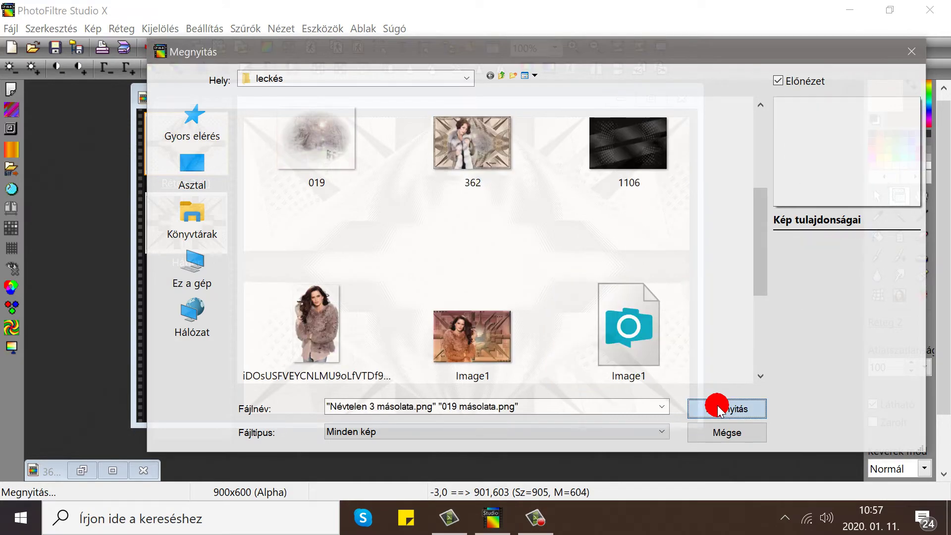
{"action": "left_click", "coordinate": [723, 407]}
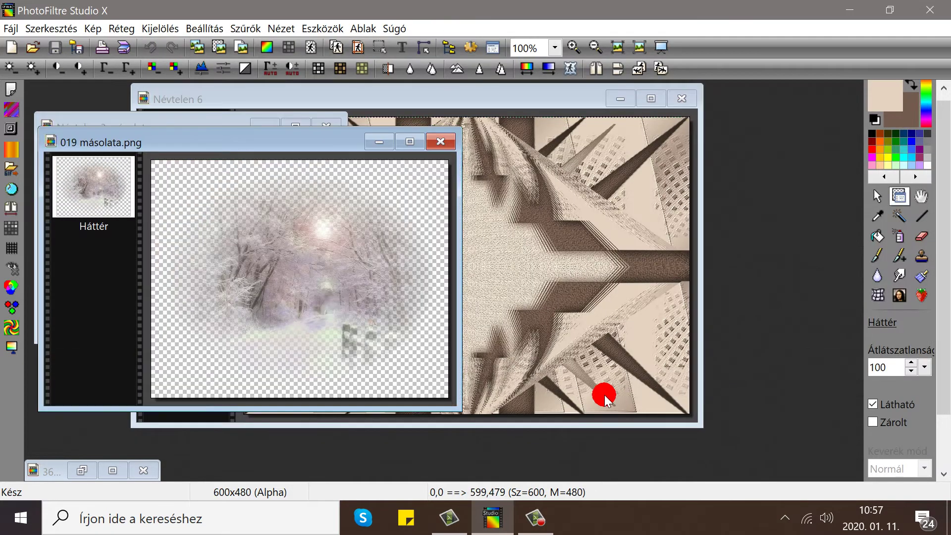
Copy the 019 másolata.png landscape into Névtelen 6 as a new layer and mirror it horizontally.
{"action": "left_click", "coordinate": [64, 28]}
{"action": "left_click", "coordinate": [78, 161]}
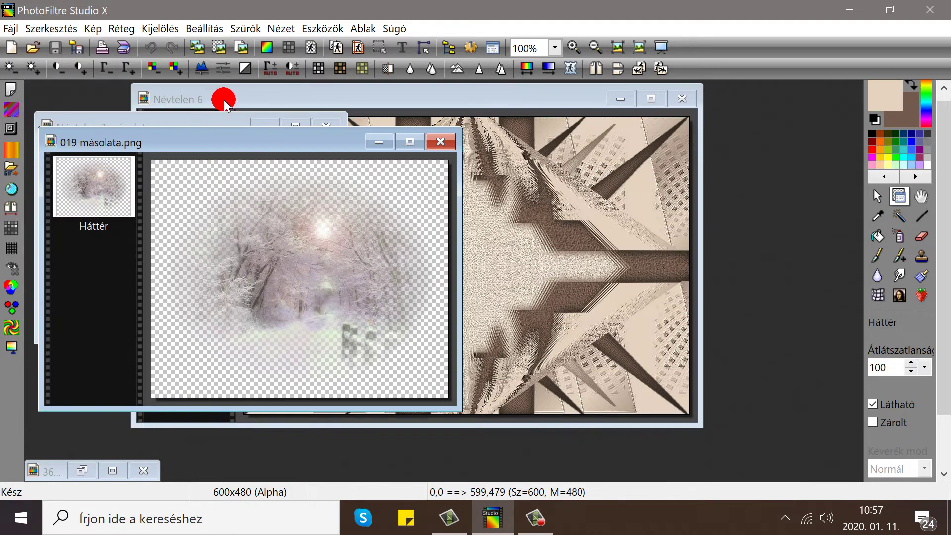
{"action": "left_click", "coordinate": [221, 95]}
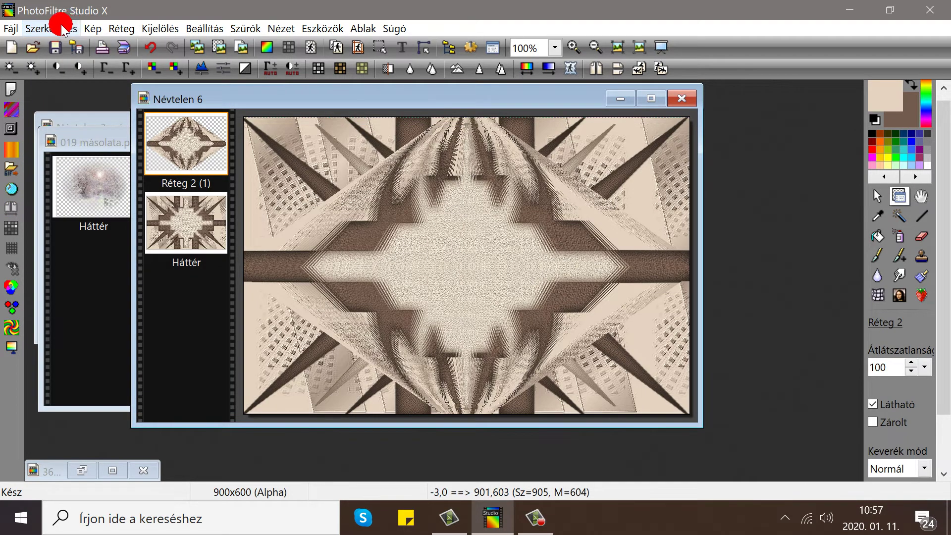
{"action": "left_click", "coordinate": [64, 27]}
{"action": "left_click", "coordinate": [97, 200]}
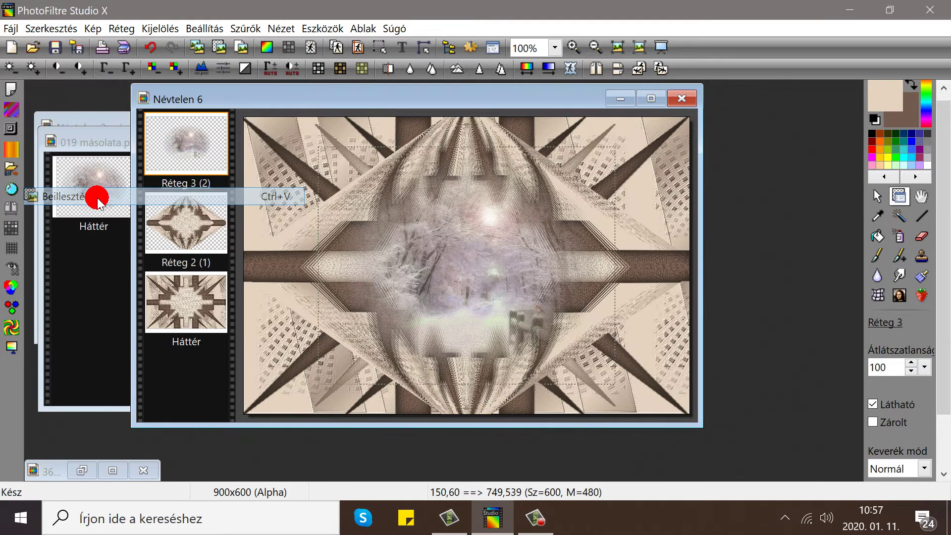
{"action": "left_click", "coordinate": [437, 272]}
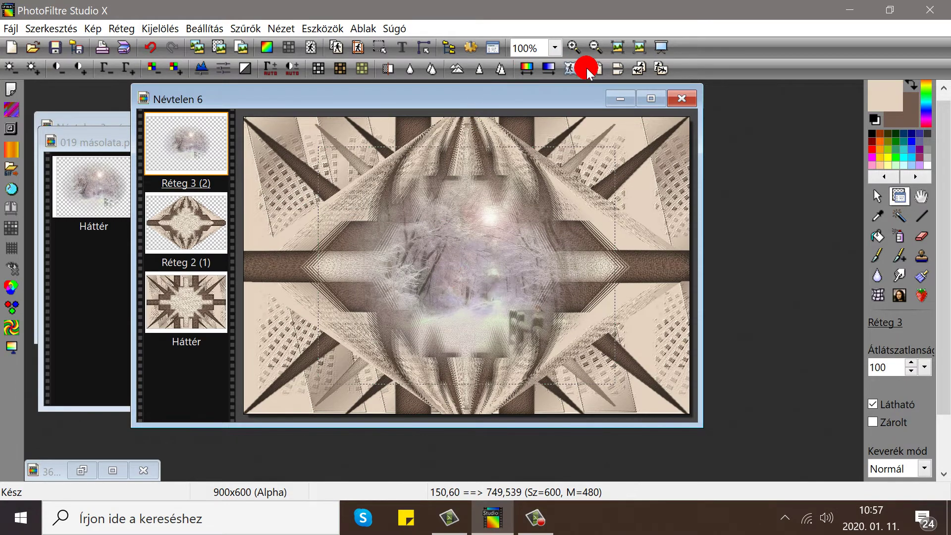
{"action": "mouse_move", "coordinate": [462, 303]}
{"action": "left_mouse_down"}
{"action": "mouse_move", "coordinate": [482, 470]}
{"action": "mouse_move", "coordinate": [462, 314]}
{"action": "left_mouse_up"}
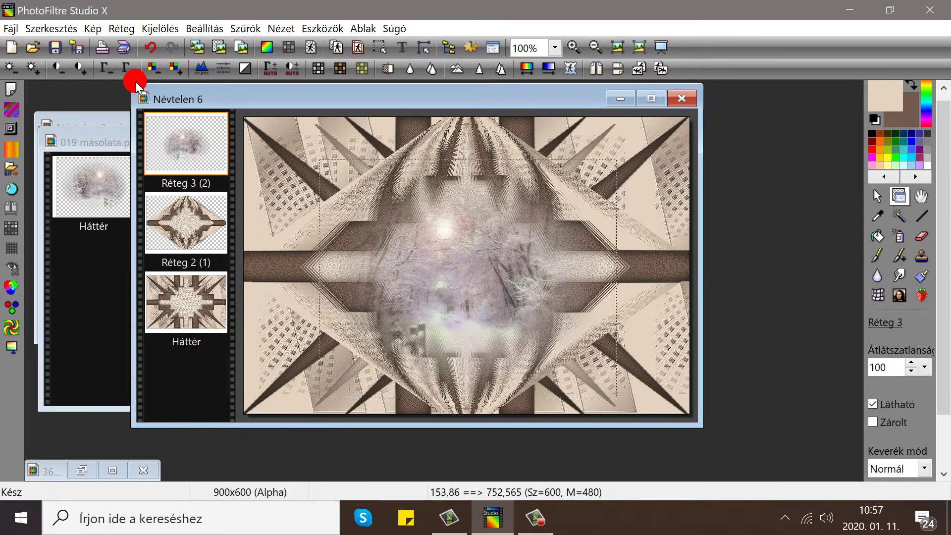
Scale the landscape layer Réteg 3 to 90% and position it over the middle of the composition.
{"action": "right_click", "coordinate": [184, 131]}
{"action": "left_click", "coordinate": [225, 267]}
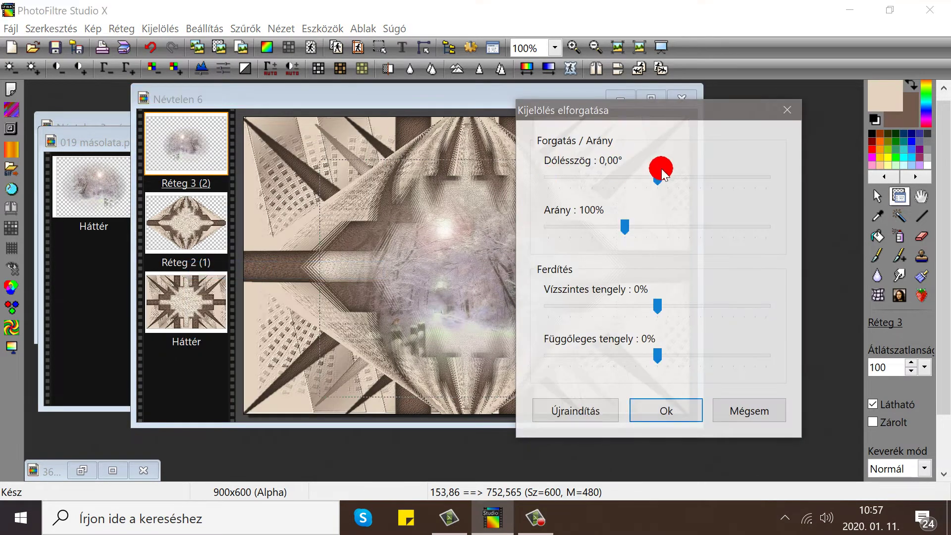
{"action": "left_click", "coordinate": [599, 231]}
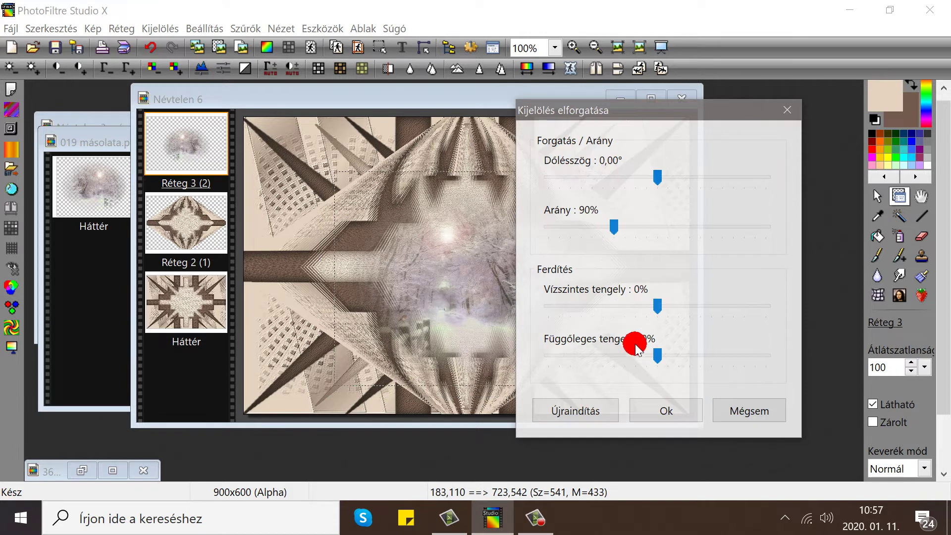
{"action": "left_click", "coordinate": [660, 405]}
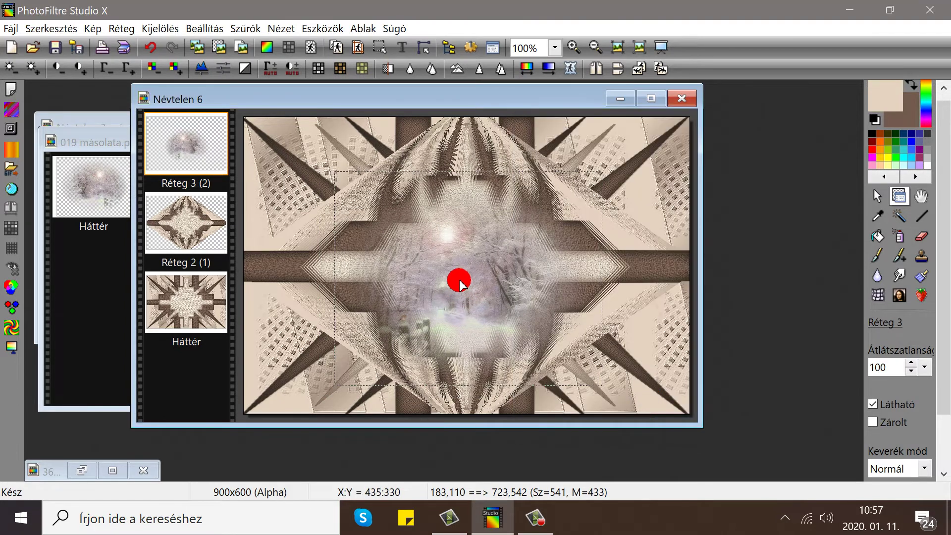
{"action": "mouse_move", "coordinate": [459, 274]}
{"action": "left_mouse_down"}
{"action": "mouse_move", "coordinate": [472, 295]}
{"action": "mouse_move", "coordinate": [465, 281]}
{"action": "left_mouse_up"}
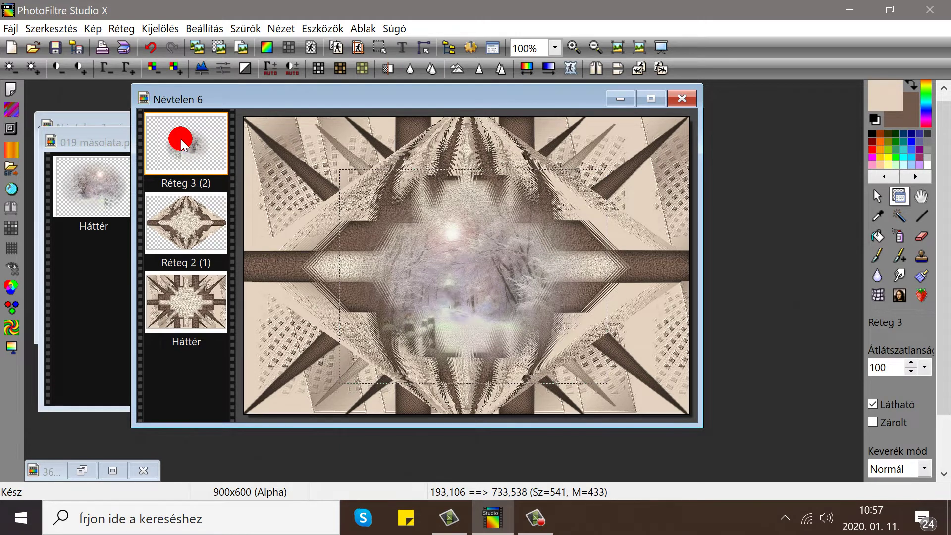
Try merging the landscape layer into Réteg 2 and applying a Domborítás filter to the merged layer.
{"action": "right_click", "coordinate": [184, 144]}
{"action": "left_click", "coordinate": [237, 377]}
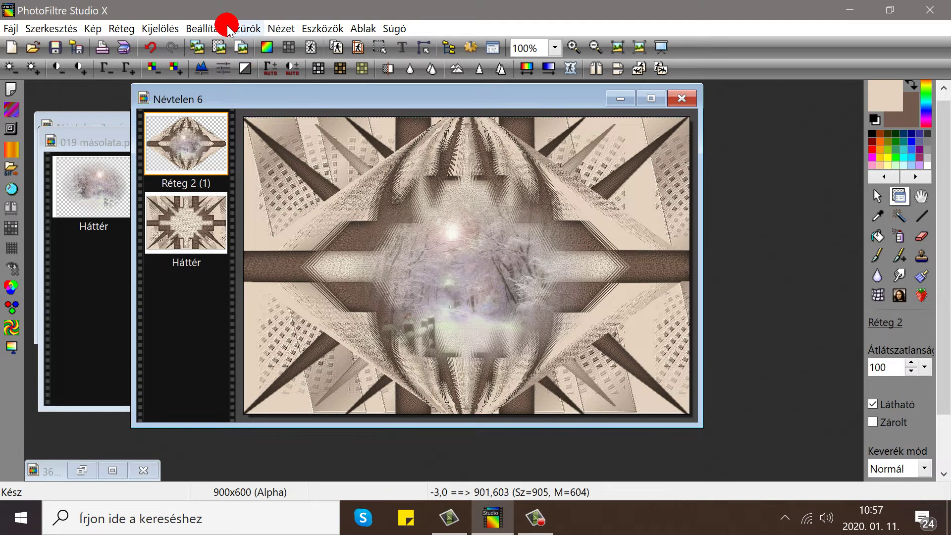
{"action": "left_click", "coordinate": [248, 29]}
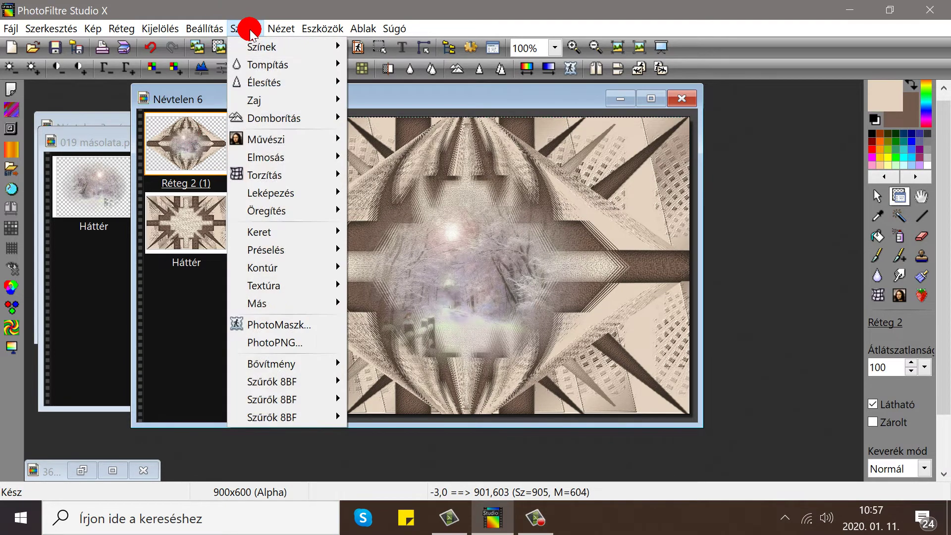
{"action": "mouse_move", "coordinate": [271, 118]}
{"action": "left_click", "coordinate": [377, 119]}
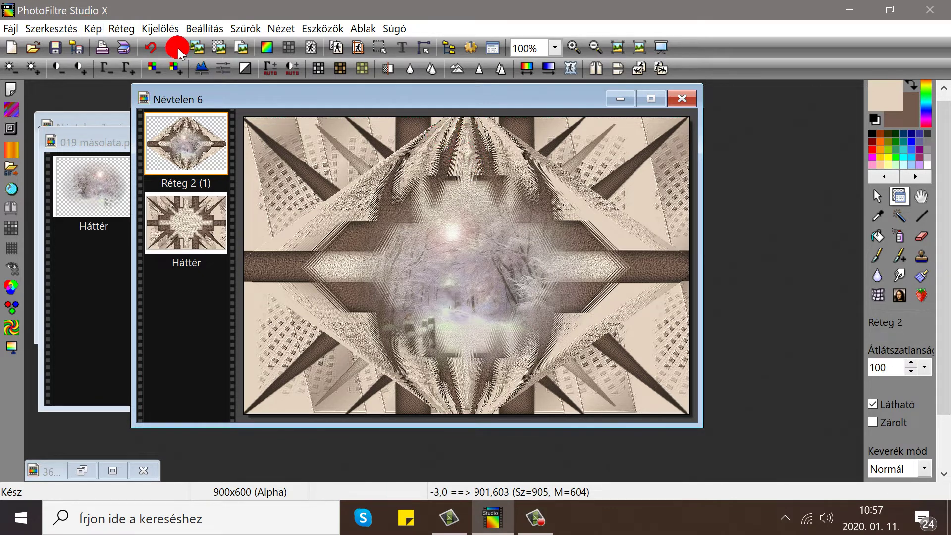
{"action": "key", "text": "ctrl+v"}
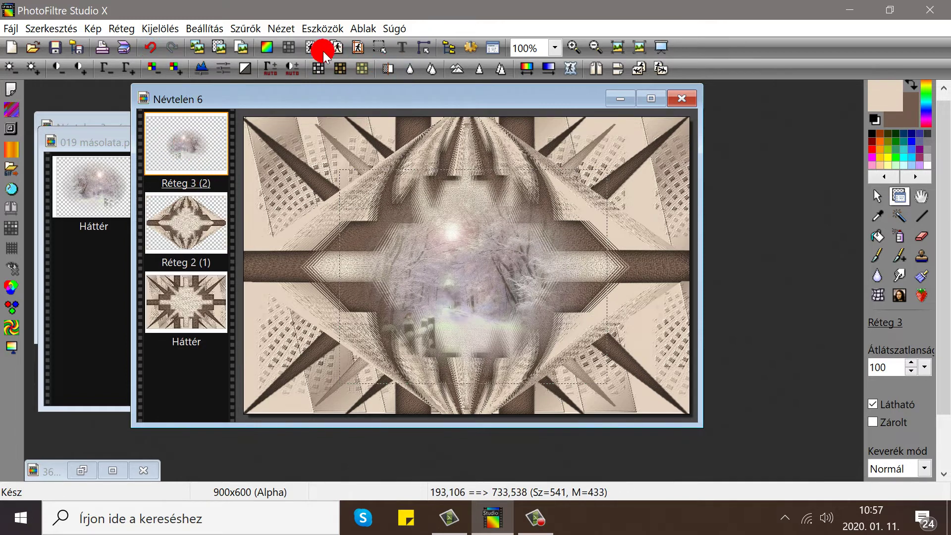
Apply the Domborítás filter to the winter landscape layer Réteg 3.
{"action": "left_click", "coordinate": [245, 28]}
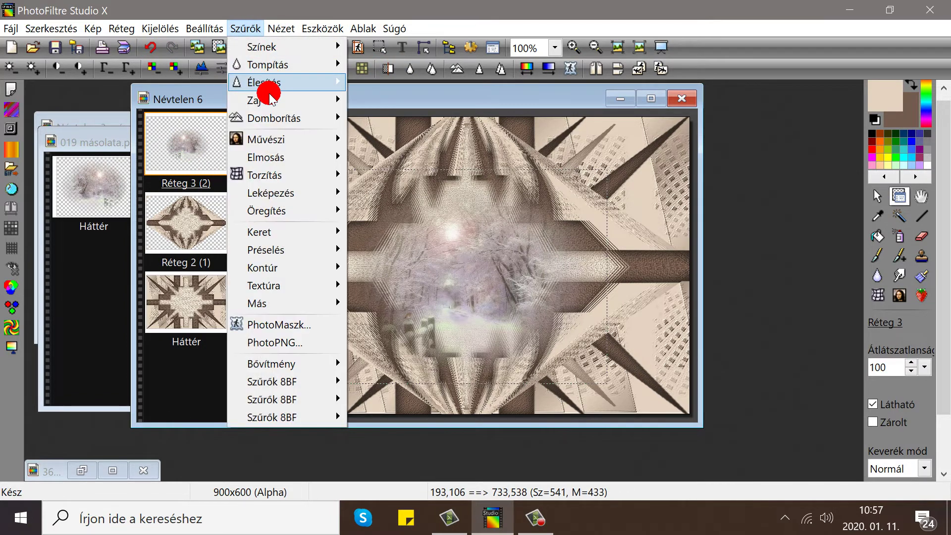
{"action": "mouse_move", "coordinate": [271, 118]}
{"action": "left_click", "coordinate": [365, 140]}
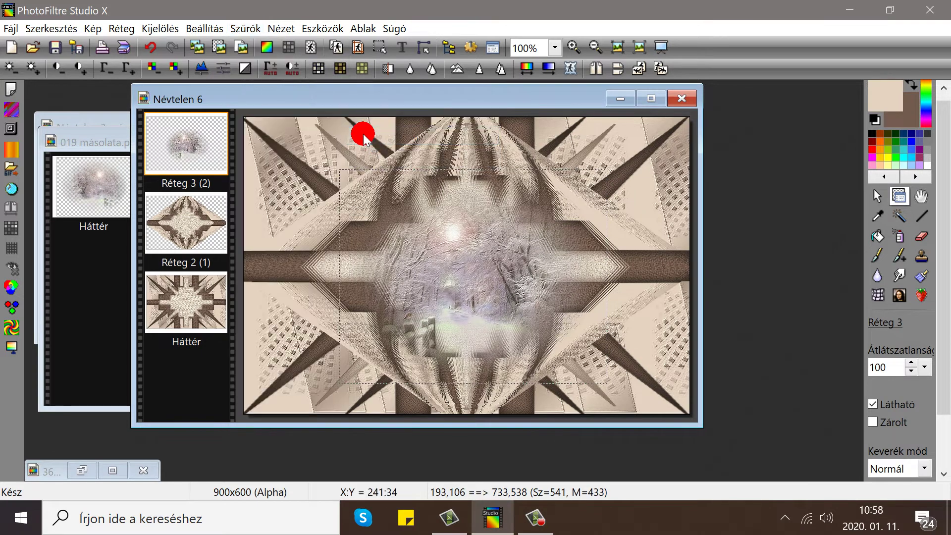
Apply the Mérsékelt domborítás filter to Réteg 2 and merge the landscape layer Réteg 3 down into it.
{"action": "left_click", "coordinate": [186, 223]}
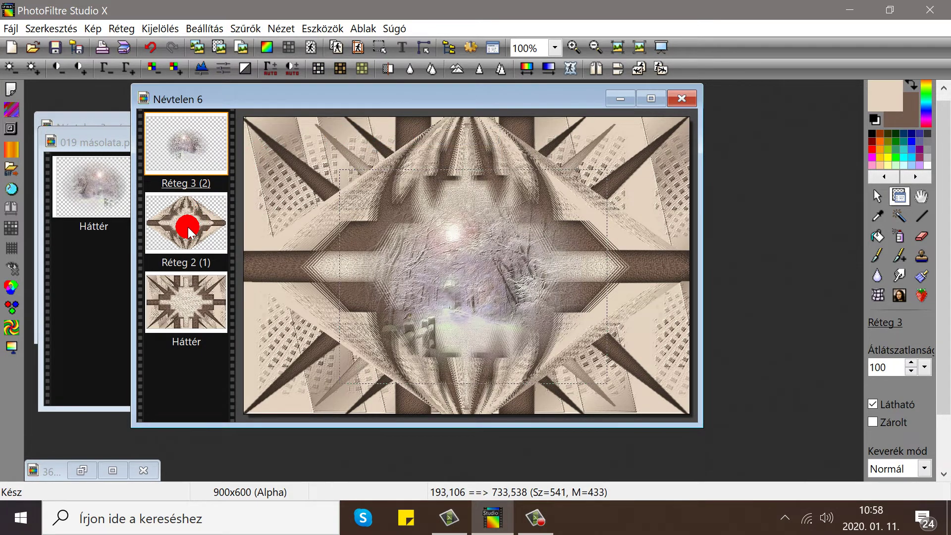
{"action": "left_click", "coordinate": [242, 28]}
{"action": "mouse_move", "coordinate": [282, 118]}
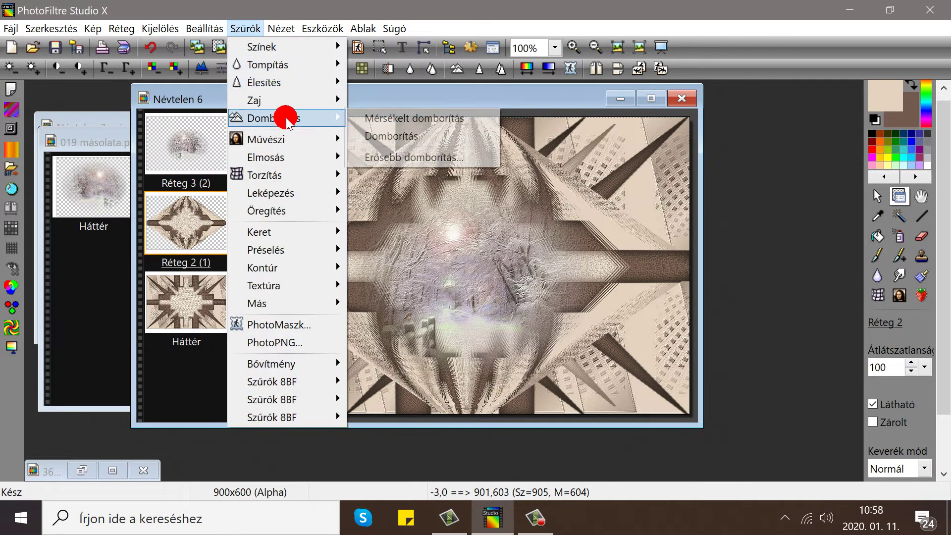
{"action": "left_click", "coordinate": [372, 119]}
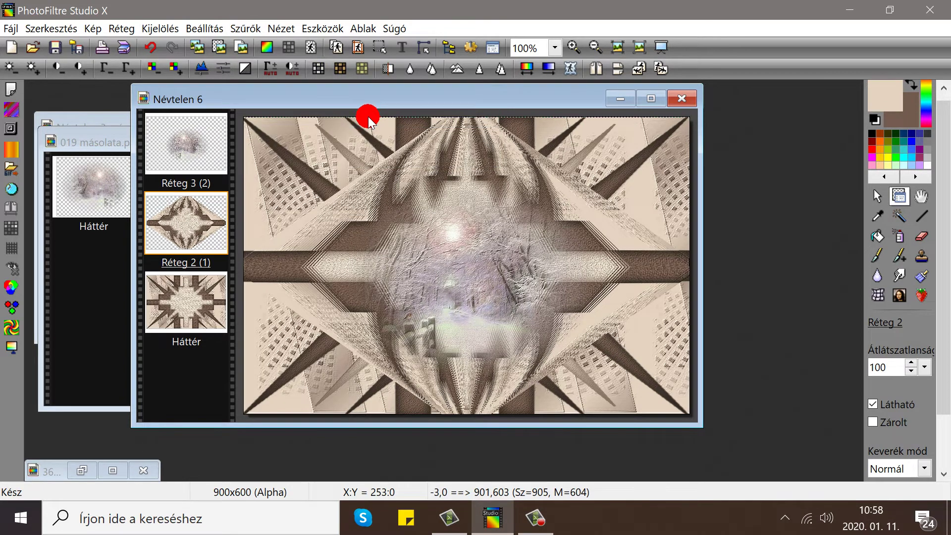
{"action": "right_click", "coordinate": [191, 144]}
{"action": "left_click", "coordinate": [231, 386]}
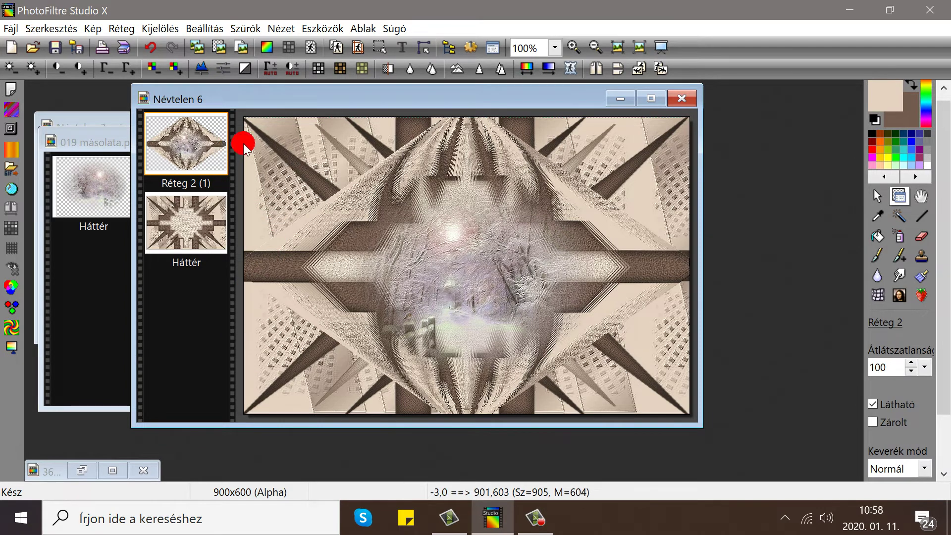
Close 019 másolata.png and copy the crescent ornament from Névtelen 3 másolata.png into Névtelen 6 as a new layer.
{"action": "left_click", "coordinate": [93, 145]}
{"action": "left_click", "coordinate": [436, 145]}
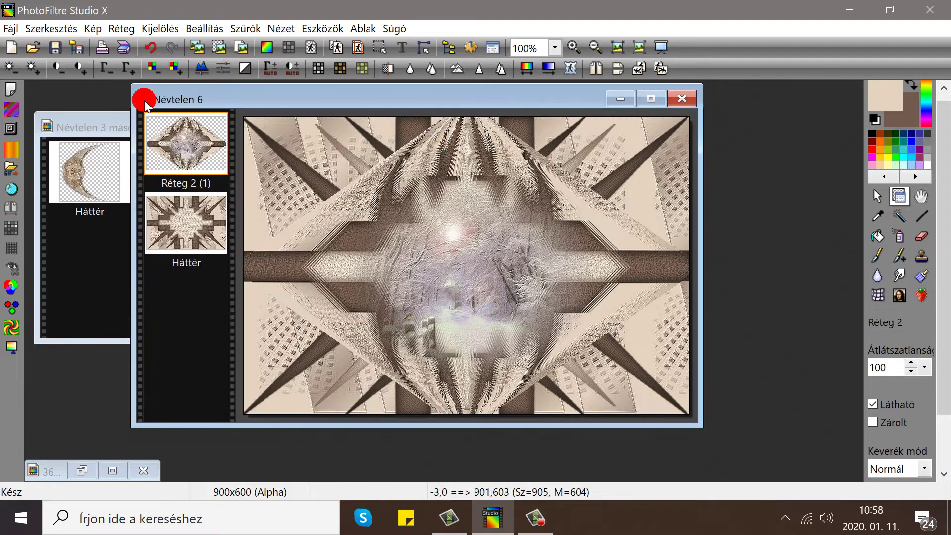
{"action": "left_click_drag", "start_coordinate": [81, 123], "coordinate": [110, 129]}
{"action": "right_click", "coordinate": [179, 119]}
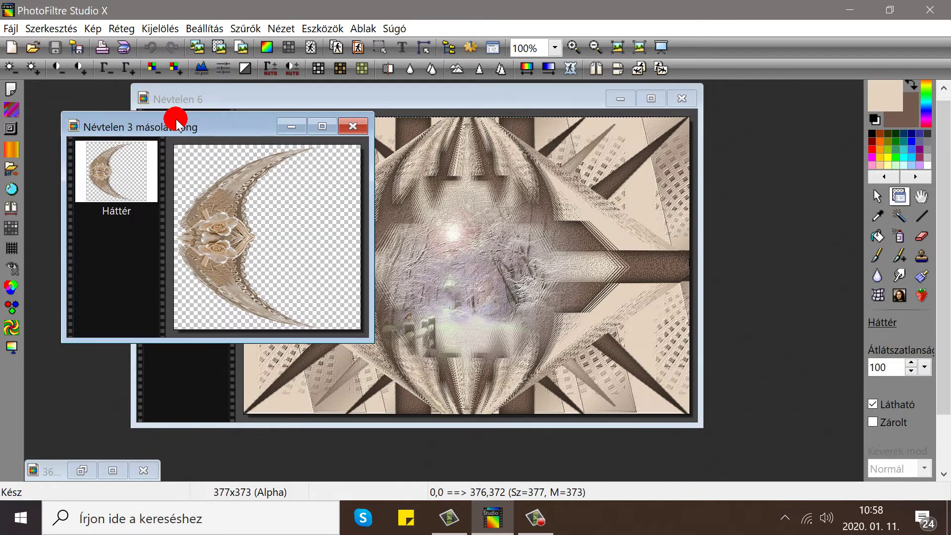
{"action": "left_click", "coordinate": [218, 186]}
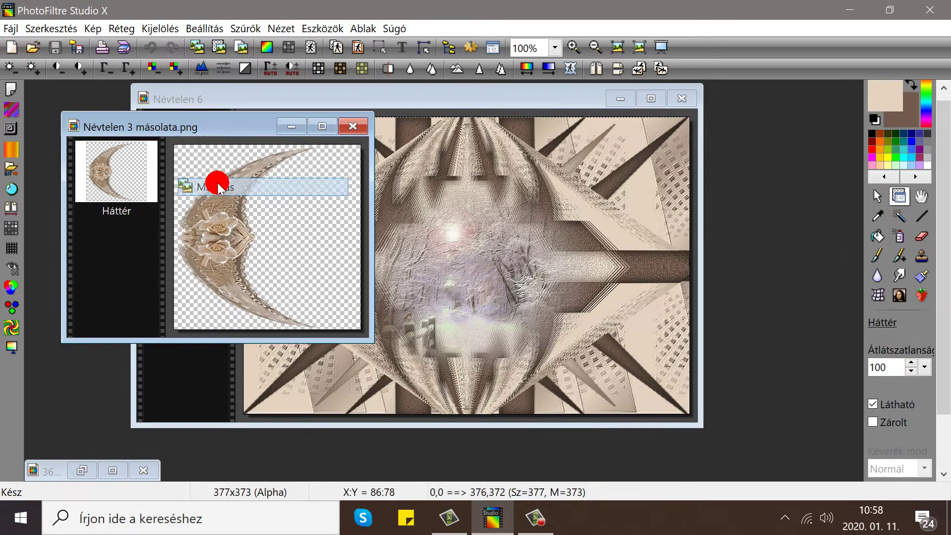
{"action": "left_click_drag", "start_coordinate": [379, 98], "coordinate": [369, 96]}
{"action": "right_click", "coordinate": [371, 96]}
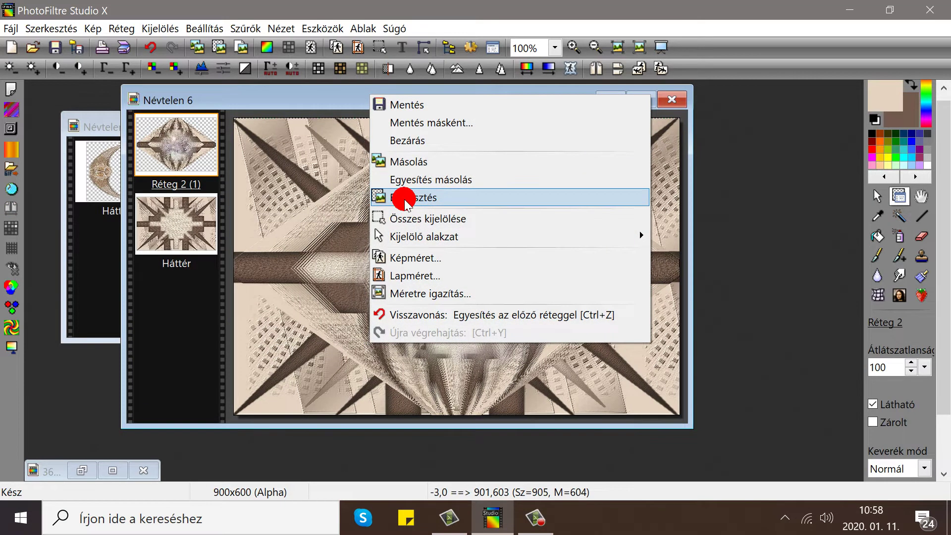
{"action": "left_click", "coordinate": [404, 198]}
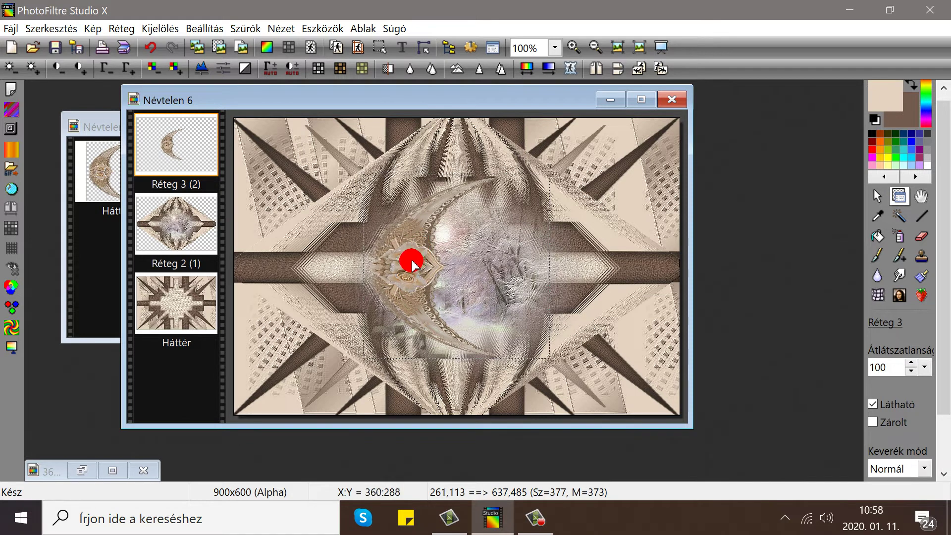
Place the crescent ornament on the right side of the composition and a horizontally mirrored duplicate of it on the left side.
{"action": "left_click_drag", "start_coordinate": [409, 261], "coordinate": [596, 280]}
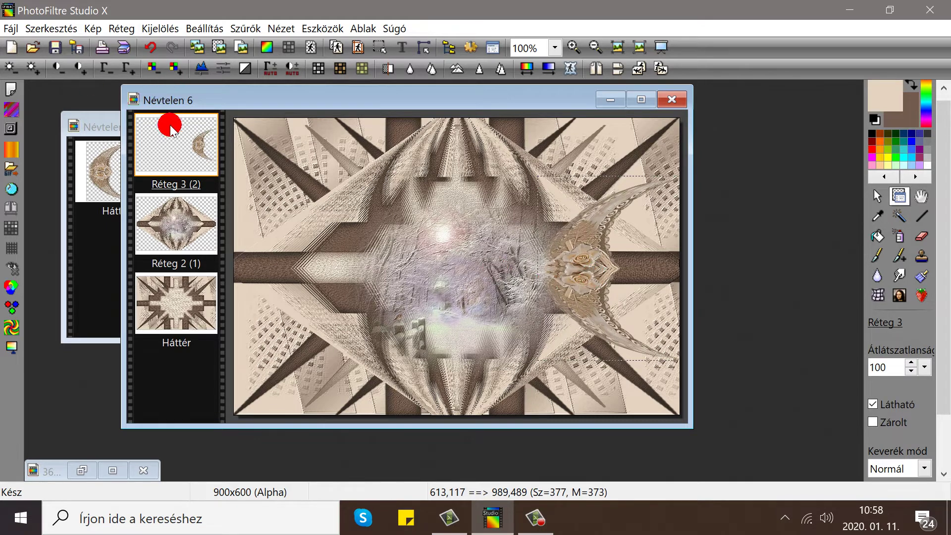
{"action": "left_click", "coordinate": [123, 29]}
{"action": "left_click", "coordinate": [122, 66]}
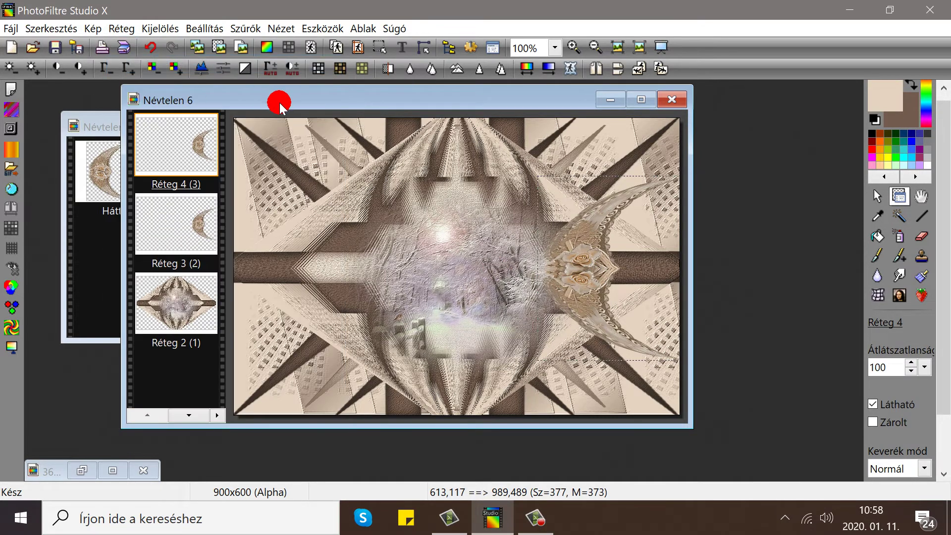
{"action": "left_click", "coordinate": [594, 69]}
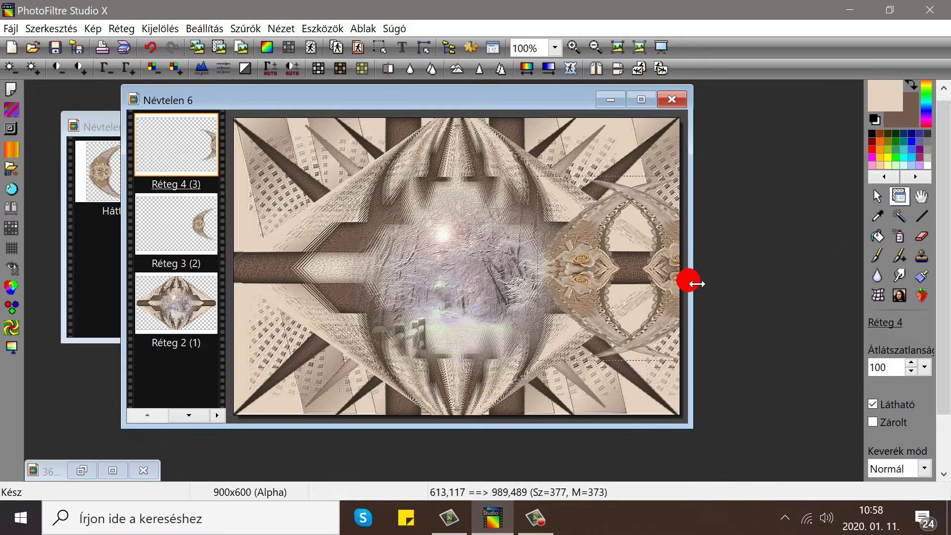
{"action": "left_click_drag", "start_coordinate": [675, 273], "coordinate": [317, 268]}
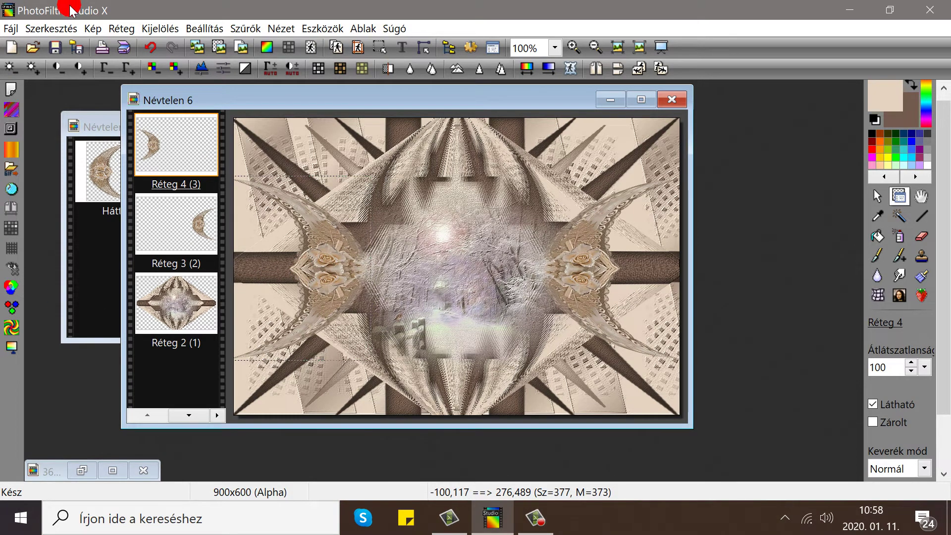
Merge the two crescent layers into one and enhance the merged ornament with the Mikro kontraszt filter.
{"action": "right_click", "coordinate": [162, 145]}
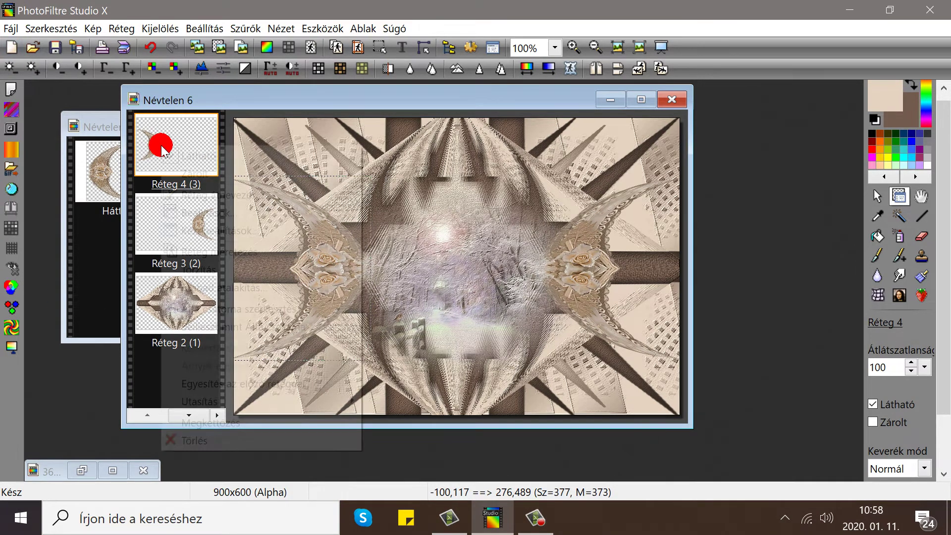
{"action": "left_click", "coordinate": [200, 384]}
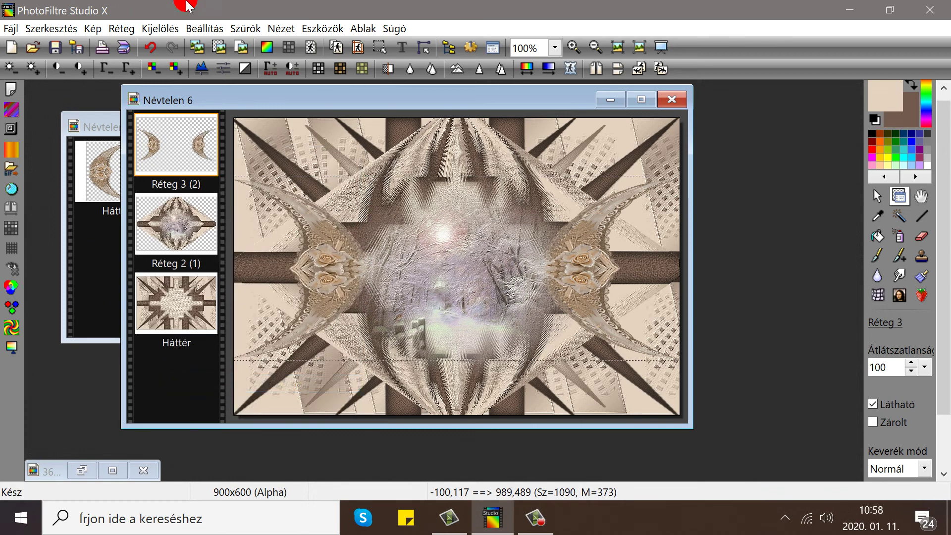
{"action": "left_click_drag", "start_coordinate": [246, 29], "coordinate": [373, 123]}
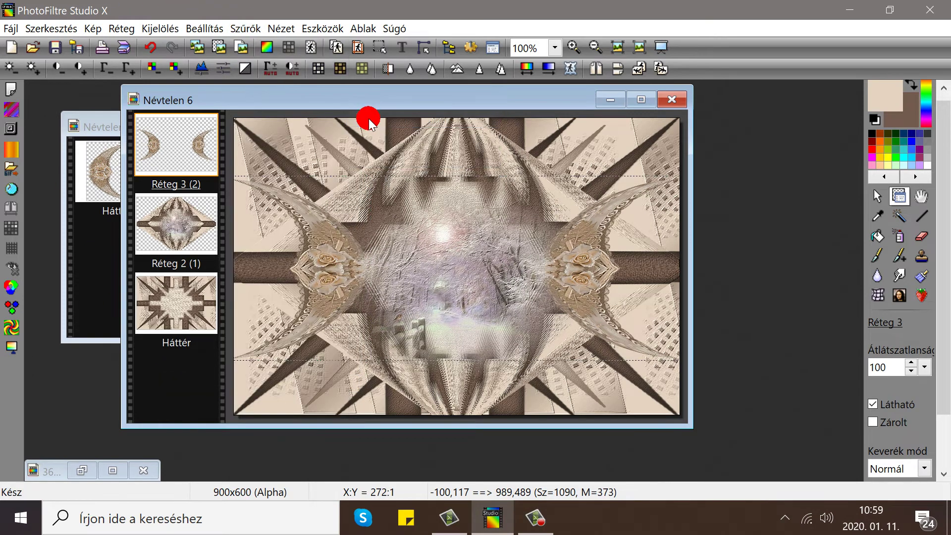
{"action": "left_click", "coordinate": [246, 29]}
{"action": "left_click_drag", "start_coordinate": [245, 29], "coordinate": [375, 159]}
{"action": "left_click", "coordinate": [664, 231]}
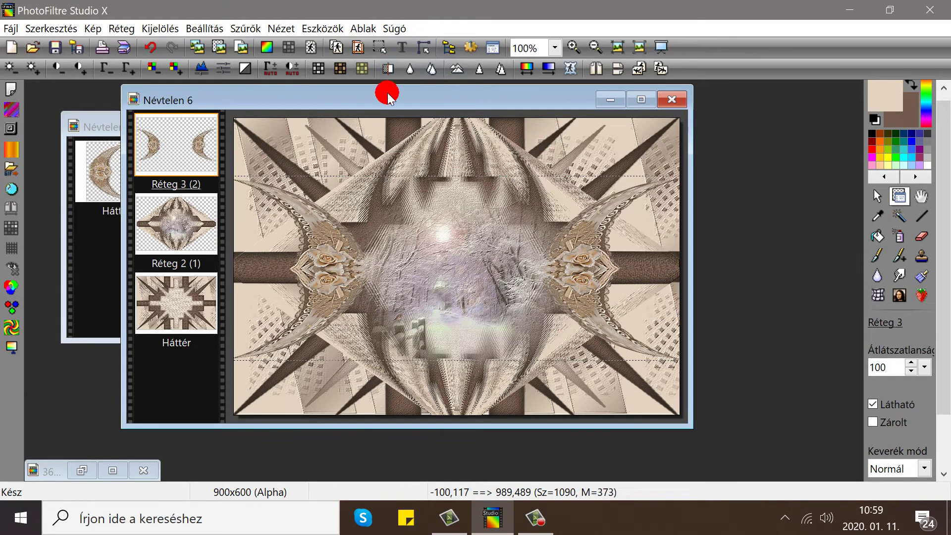
Align the merged crescents symmetrically on both sides of the composition and minimise the Névtelen 3 másolata.png window.
{"action": "left_click_drag", "start_coordinate": [382, 101], "coordinate": [375, 102]}
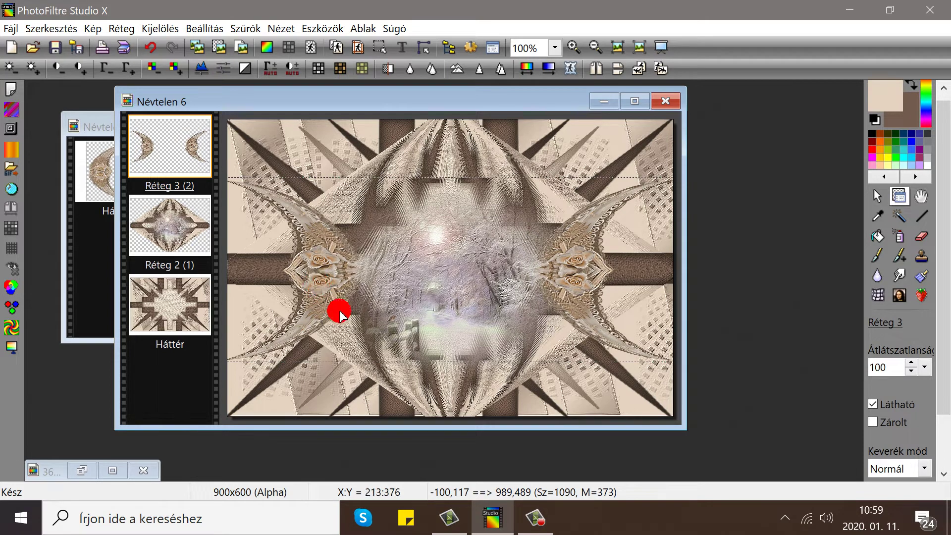
{"action": "left_click_drag", "start_coordinate": [576, 280], "coordinate": [628, 281]}
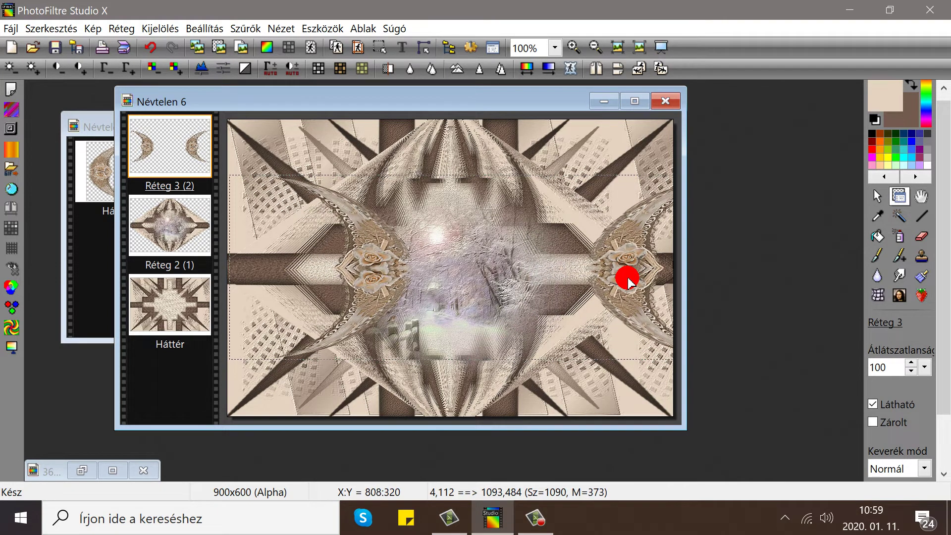
{"action": "left_click_drag", "start_coordinate": [628, 281], "coordinate": [579, 282]}
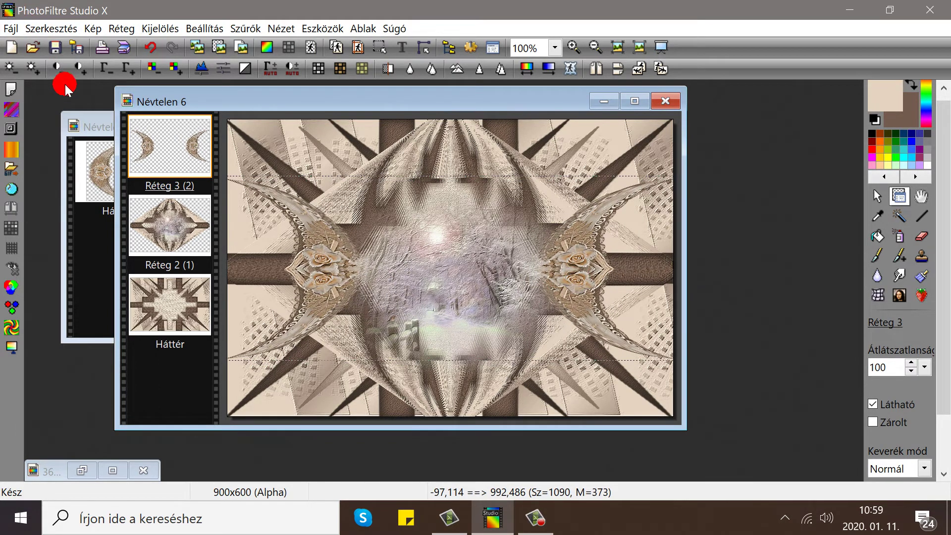
{"action": "left_click", "coordinate": [84, 137]}
{"action": "left_click", "coordinate": [296, 127]}
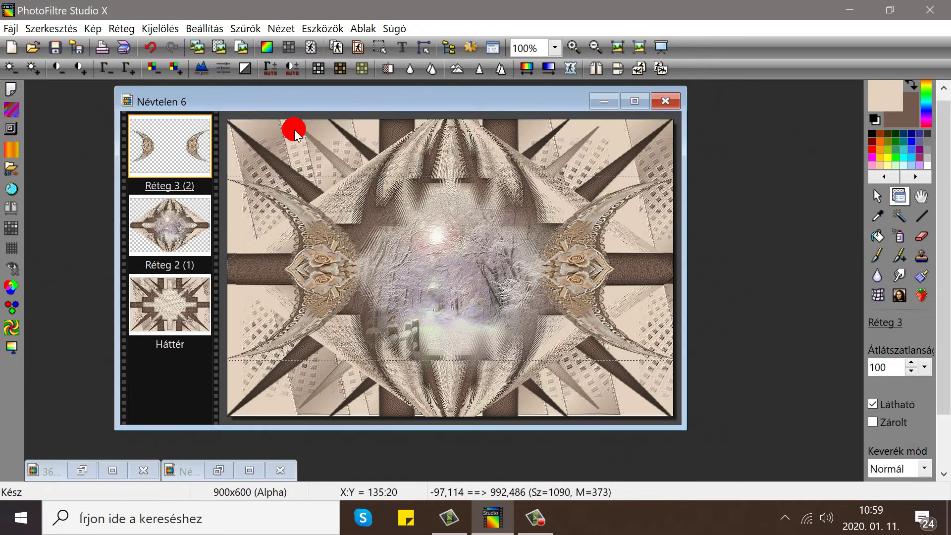
Open the image 0_226c6a_73fa2697_L from the leckés folder and copy the woman into Névtelen 6 as a new layer.
{"action": "left_click", "coordinate": [40, 51]}
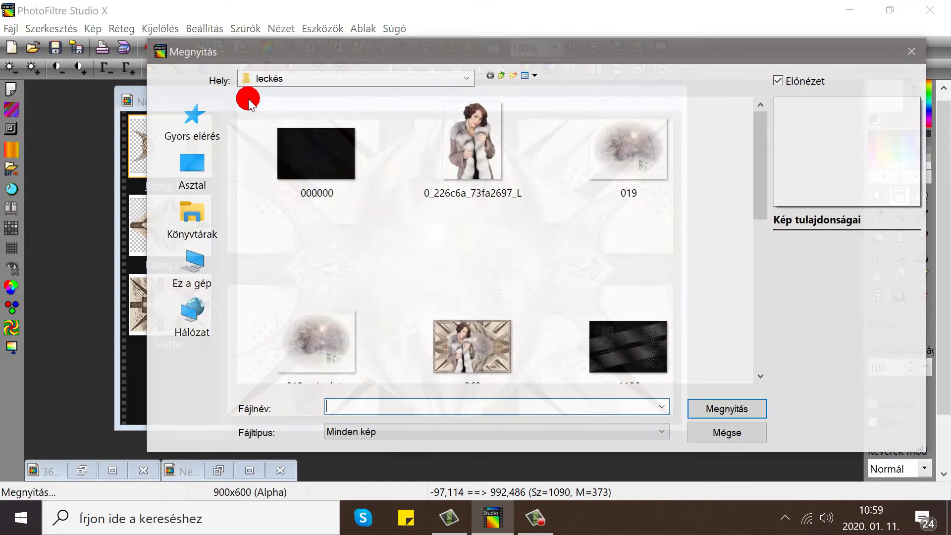
{"action": "left_click", "coordinate": [448, 145]}
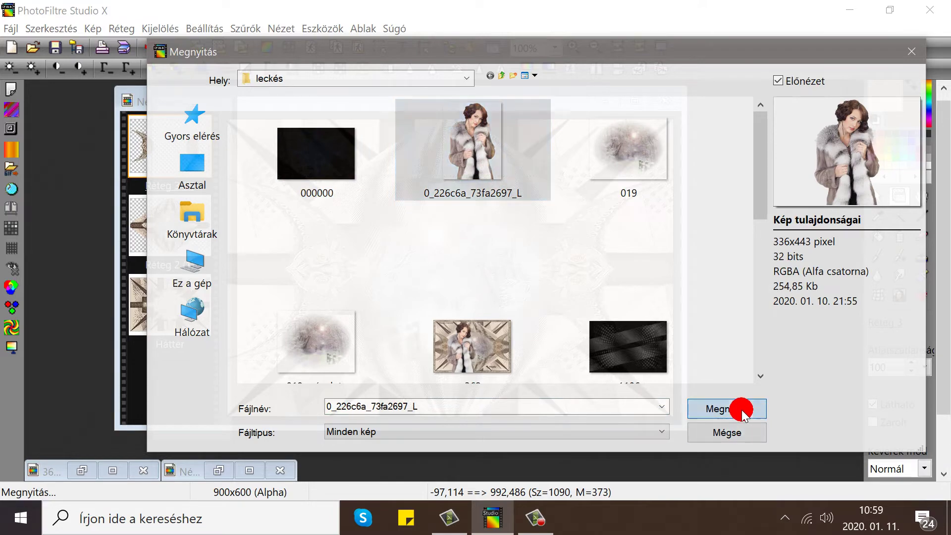
{"action": "left_click", "coordinate": [741, 409]}
{"action": "left_click", "coordinate": [51, 28]}
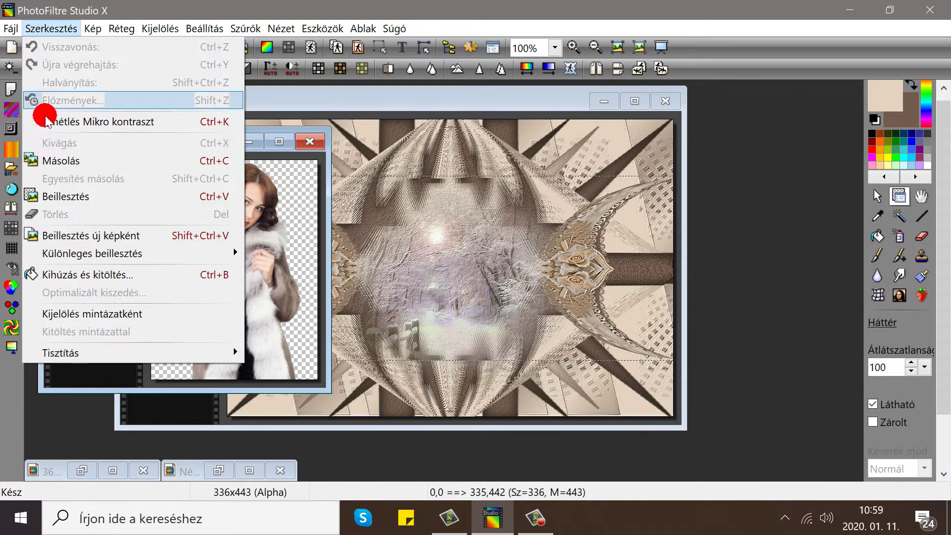
{"action": "left_click", "coordinate": [44, 159]}
{"action": "left_click", "coordinate": [210, 99]}
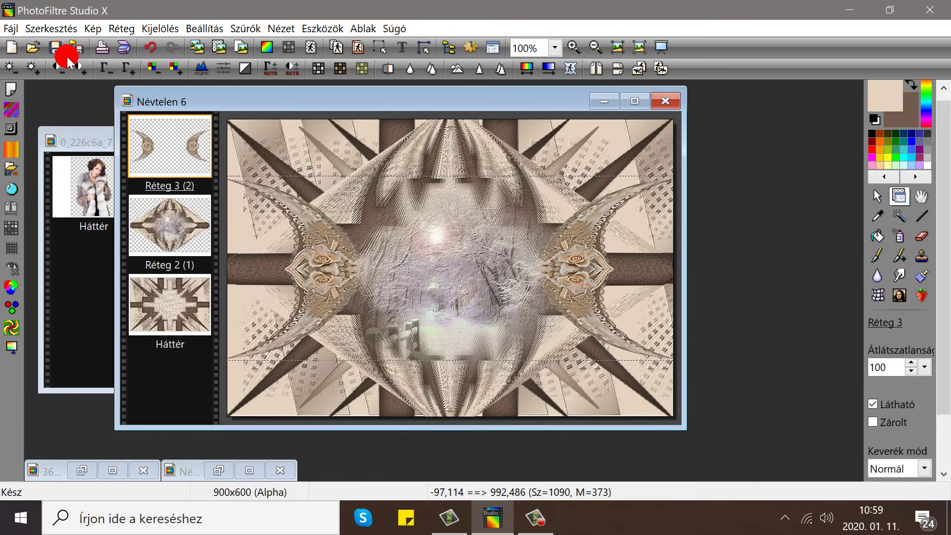
{"action": "left_click", "coordinate": [51, 28]}
{"action": "left_click", "coordinate": [65, 196]}
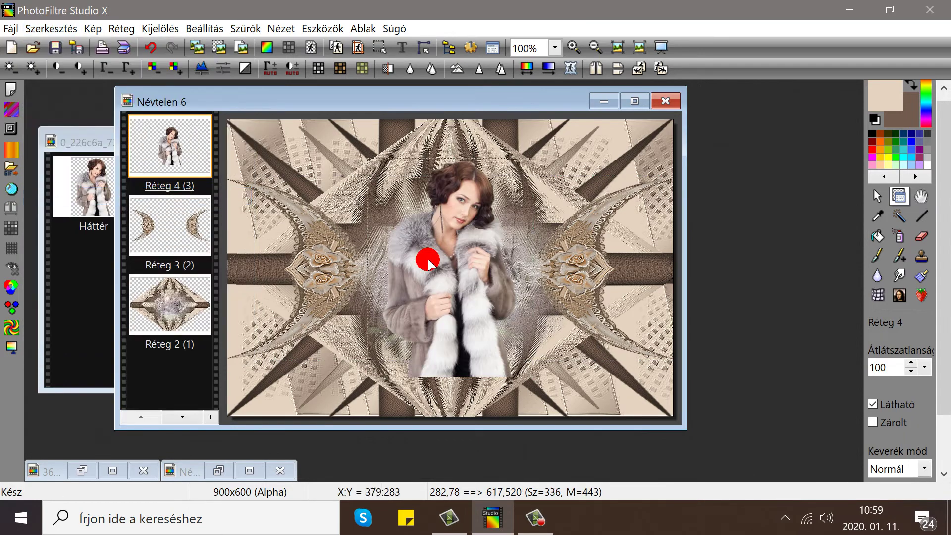
Move the woman to the lower left of the composition's centre and scale her layer Réteg 4 to 120%.
{"action": "left_click_drag", "start_coordinate": [424, 257], "coordinate": [368, 312]}
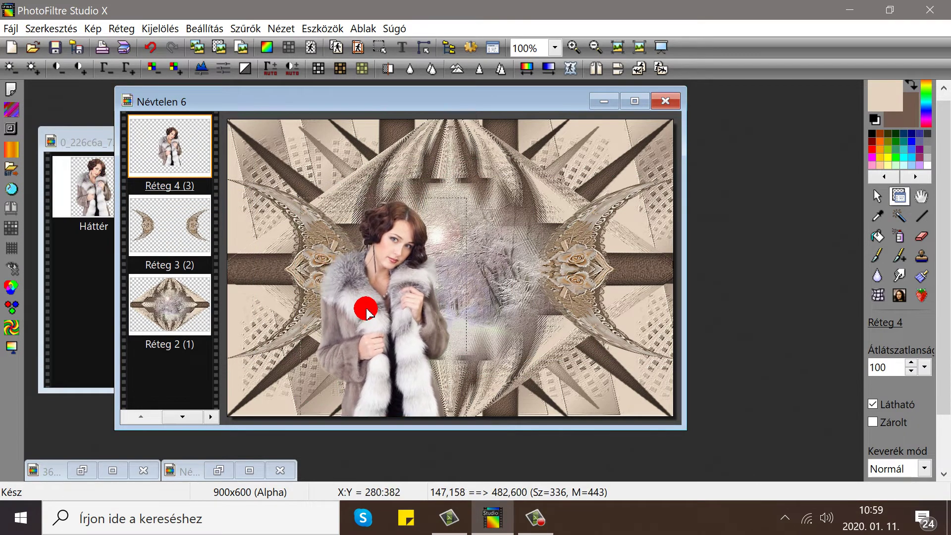
{"action": "right_click", "coordinate": [174, 142]}
{"action": "left_click", "coordinate": [255, 287]}
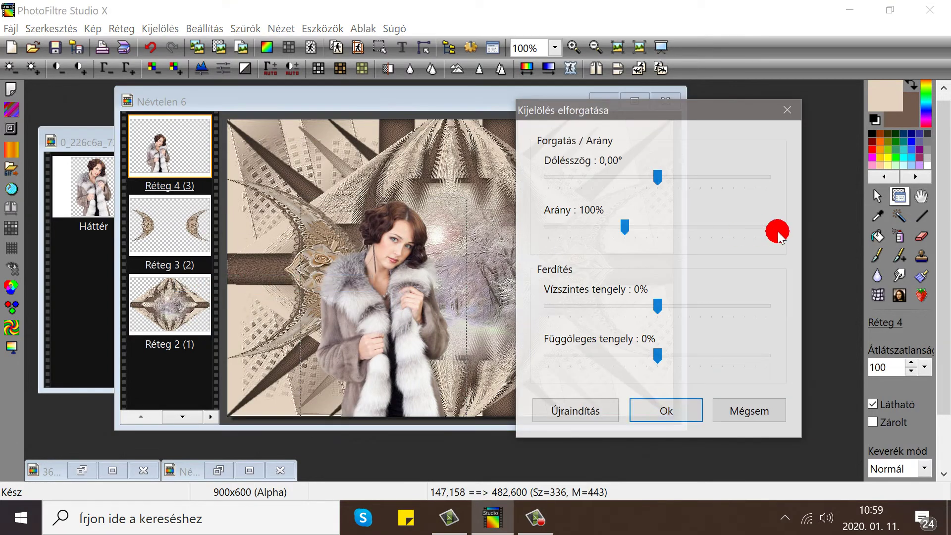
{"action": "left_click", "coordinate": [680, 229]}
{"action": "left_click", "coordinate": [679, 228]}
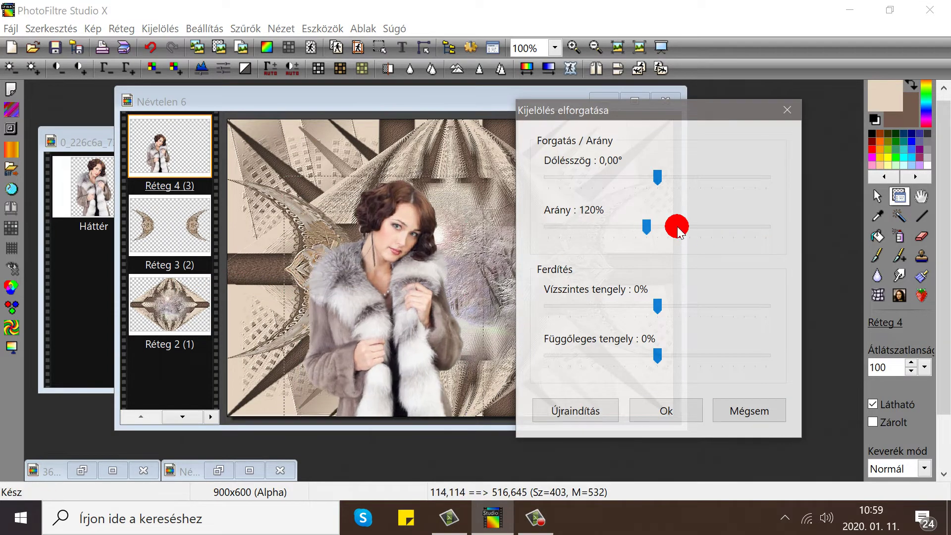
{"action": "left_click", "coordinate": [644, 411]}
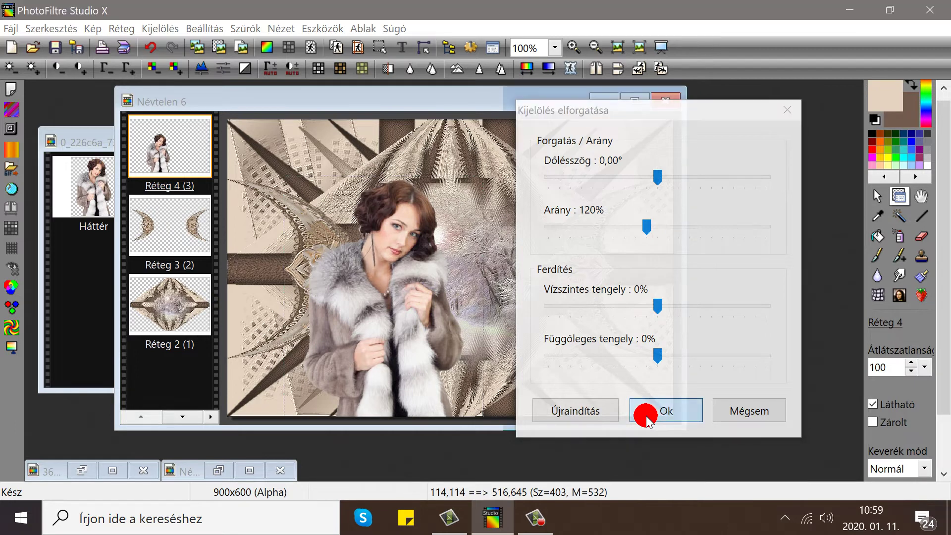
Move the woman up, scale her layer Réteg 4 to 120%, and shift her to the upper edge just left of centre.
{"action": "left_click_drag", "start_coordinate": [383, 241], "coordinate": [380, 293]}
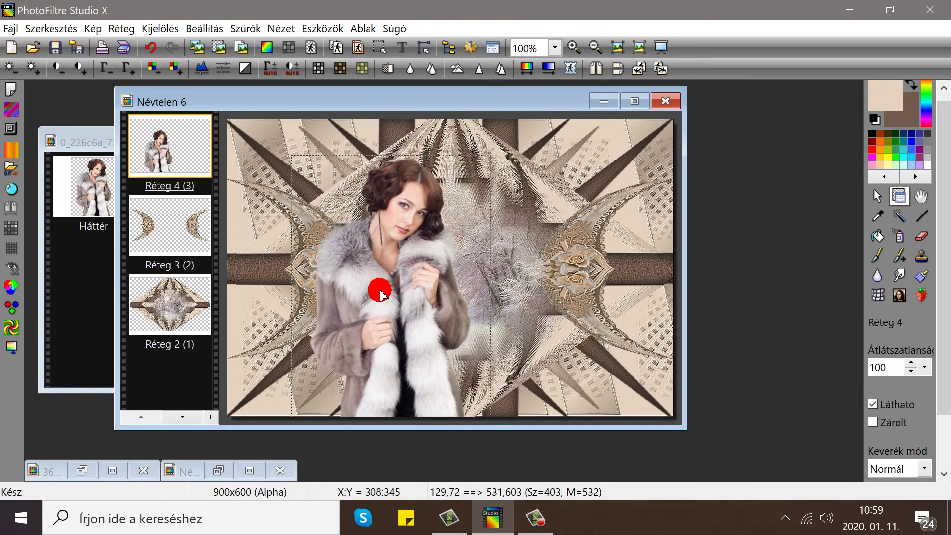
{"action": "right_click", "coordinate": [160, 149]}
{"action": "left_click", "coordinate": [245, 292]}
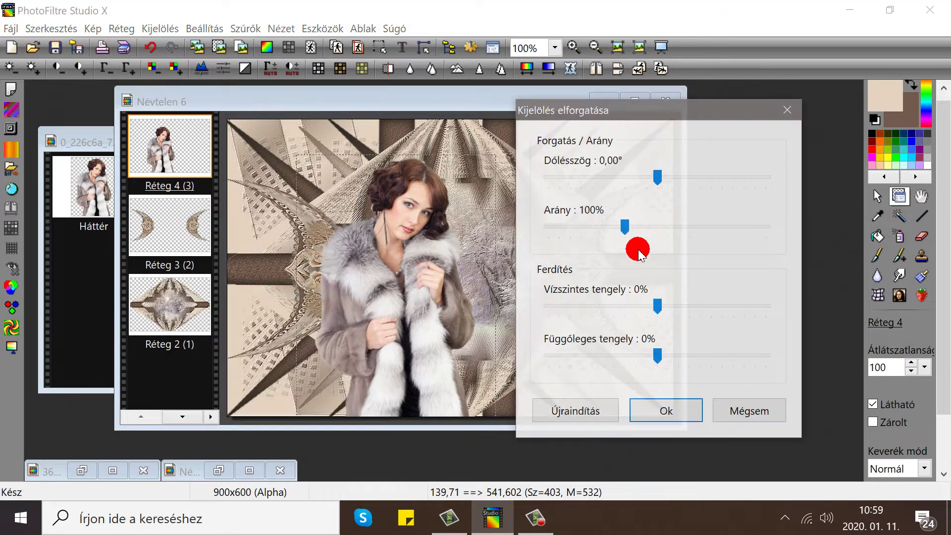
{"action": "left_click", "coordinate": [646, 228]}
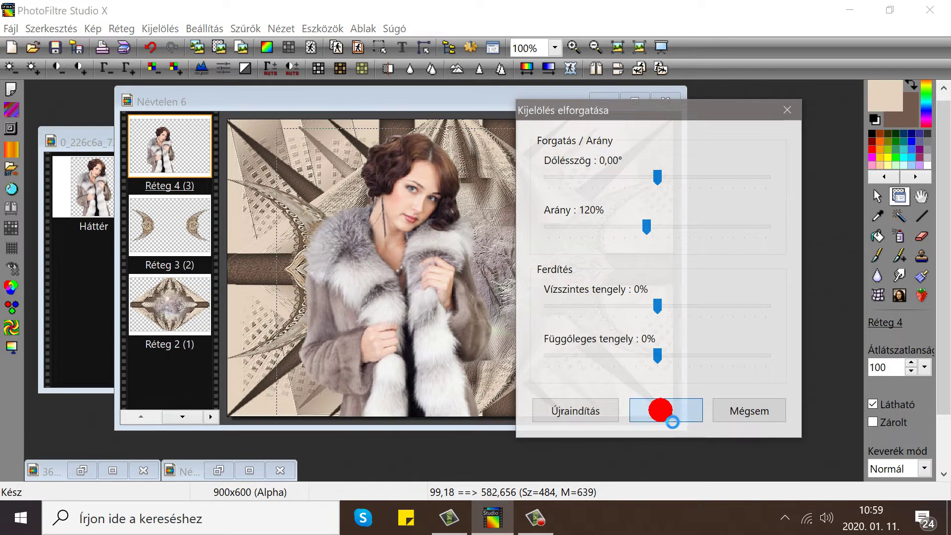
{"action": "left_click", "coordinate": [662, 410]}
{"action": "left_click_drag", "start_coordinate": [417, 319], "coordinate": [444, 298]}
Scale the woman's layer to 95% and move her left so she partly covers the left crescent.
{"action": "right_click", "coordinate": [445, 297]}
{"action": "right_click", "coordinate": [444, 299]}
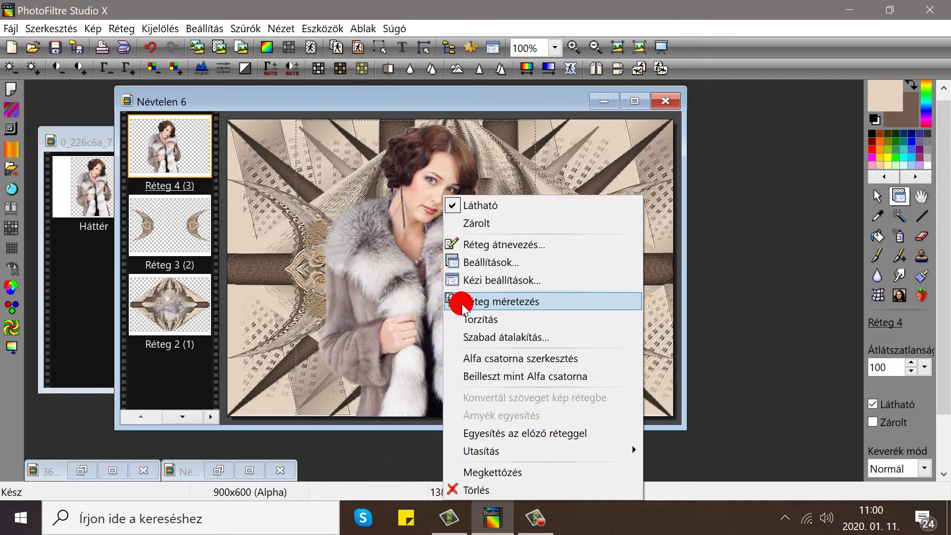
{"action": "left_click", "coordinate": [479, 337]}
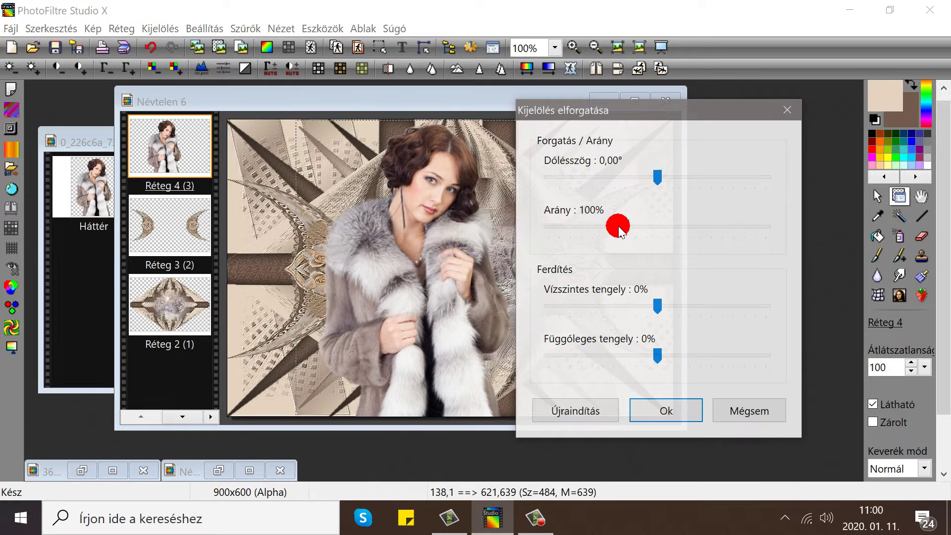
{"action": "left_click_drag", "start_coordinate": [621, 223], "coordinate": [619, 224]}
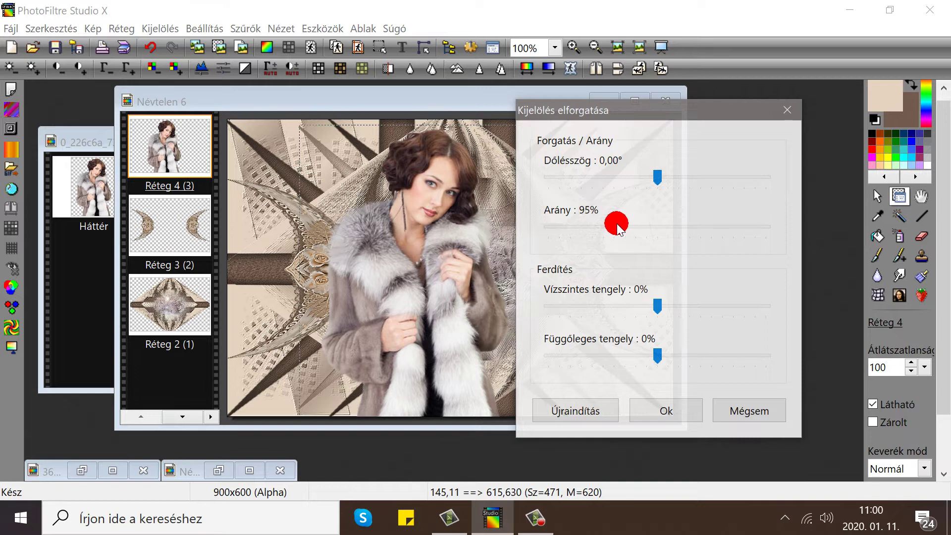
{"action": "left_click_drag", "start_coordinate": [618, 228], "coordinate": [620, 251]}
{"action": "left_click", "coordinate": [660, 408]}
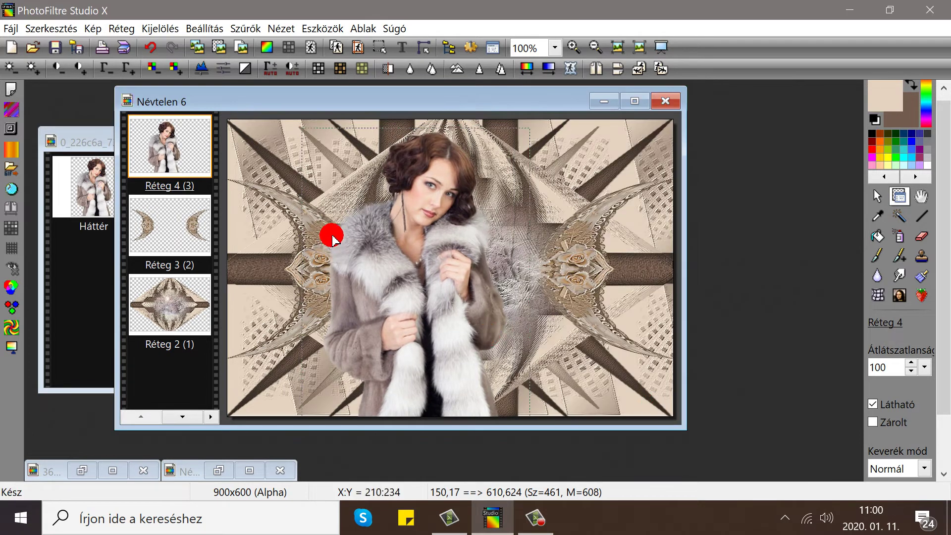
{"action": "left_click_drag", "start_coordinate": [332, 240], "coordinate": [366, 266]}
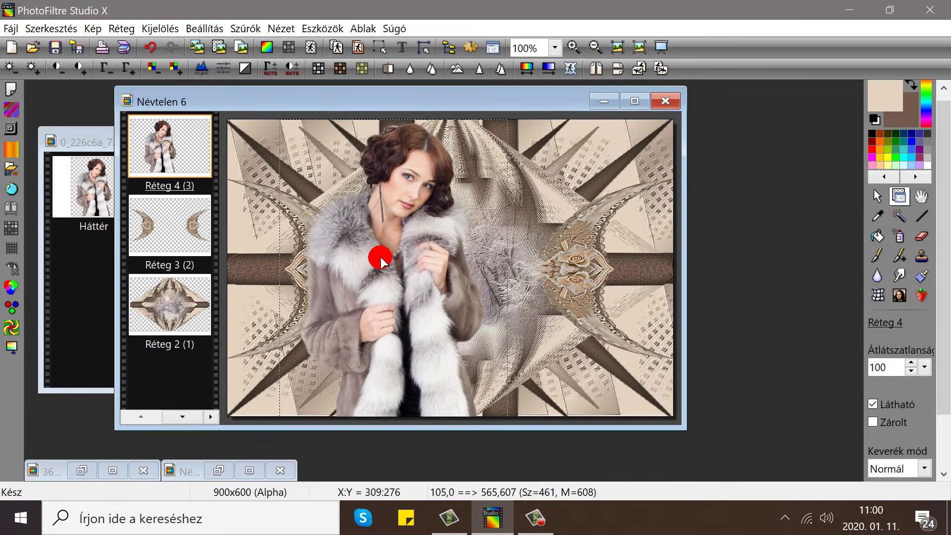
{"action": "mouse_move", "coordinate": [372, 259]}
{"action": "left_mouse_down"}
{"action": "mouse_move", "coordinate": [382, 256]}
{"action": "mouse_move", "coordinate": [363, 261]}
{"action": "mouse_move", "coordinate": [373, 263]}
{"action": "left_mouse_up"}
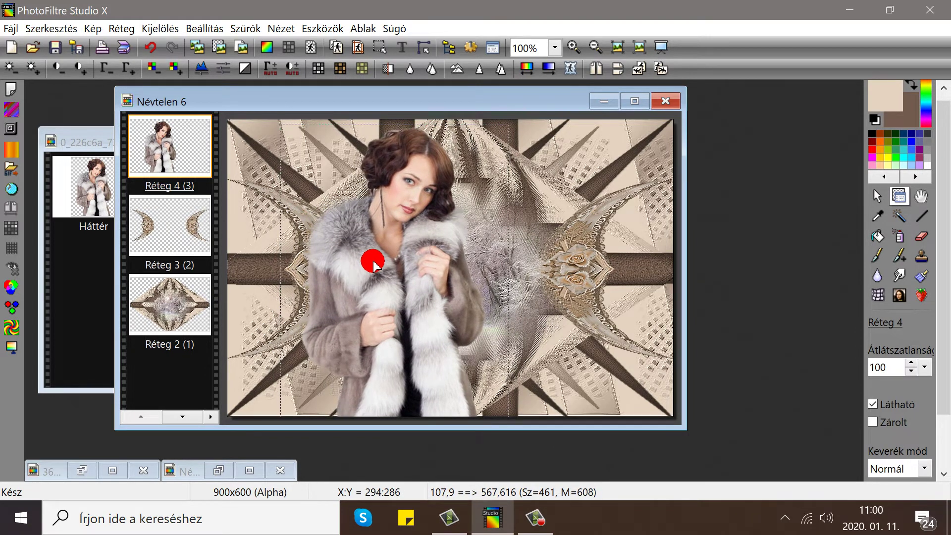
Narrow the woman's layer to about 433 px wide with layer resizing and shift her slightly up and right.
{"action": "right_click", "coordinate": [366, 233]}
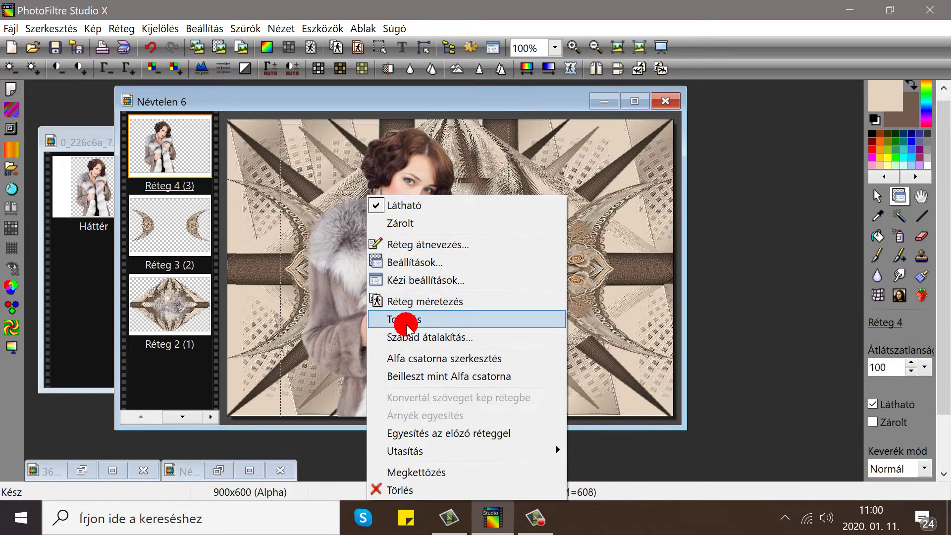
{"action": "left_click", "coordinate": [405, 302]}
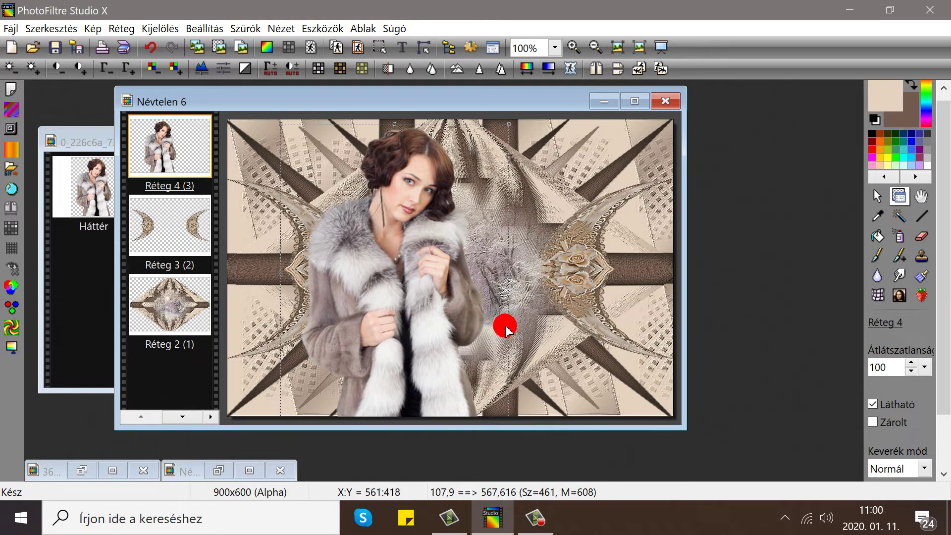
{"action": "mouse_move", "coordinate": [506, 330]}
{"action": "left_mouse_down"}
{"action": "mouse_move", "coordinate": [489, 328]}
{"action": "mouse_move", "coordinate": [505, 324]}
{"action": "left_mouse_up"}
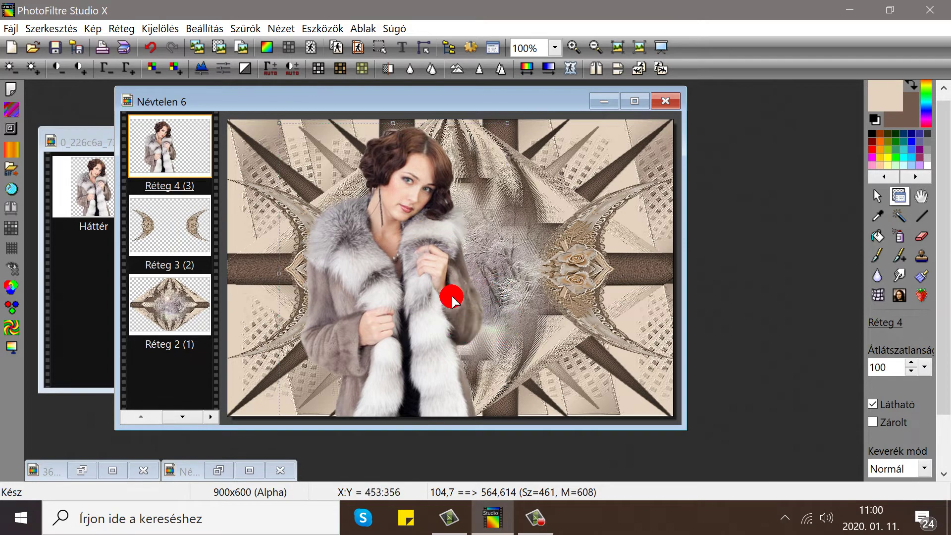
{"action": "mouse_move", "coordinate": [505, 328]}
{"action": "left_mouse_down"}
{"action": "mouse_move", "coordinate": [481, 328]}
{"action": "mouse_move", "coordinate": [511, 326]}
{"action": "mouse_move", "coordinate": [489, 335]}
{"action": "mouse_move", "coordinate": [503, 334]}
{"action": "left_mouse_up"}
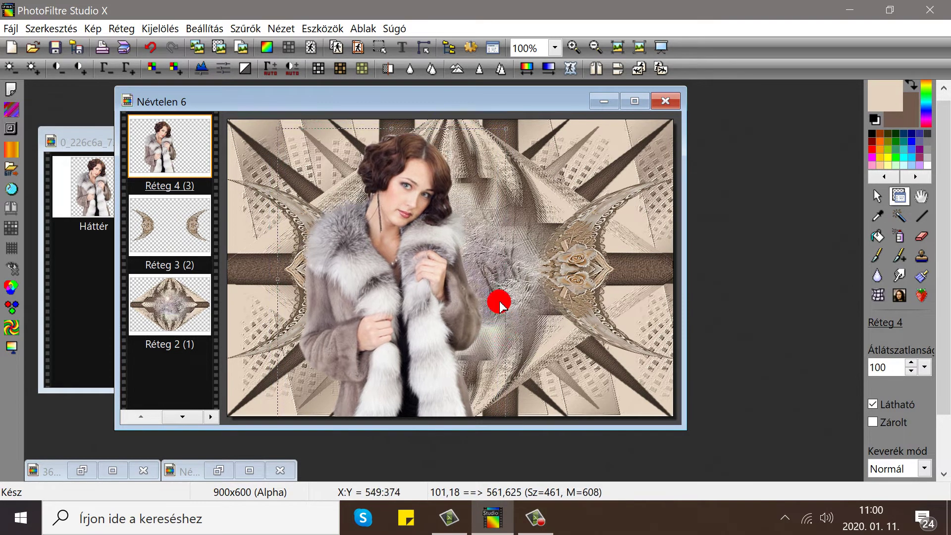
{"action": "left_click_drag", "start_coordinate": [506, 285], "coordinate": [490, 284]}
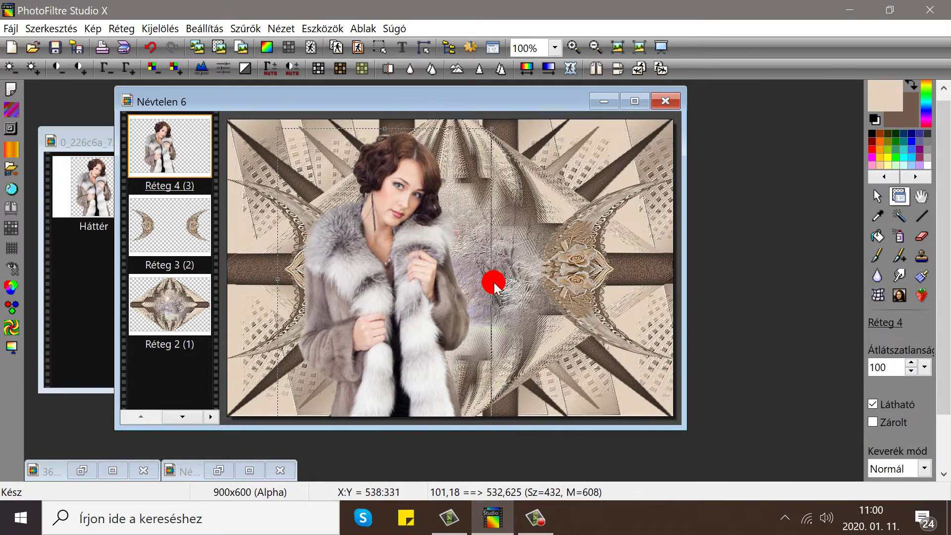
{"action": "right_click", "coordinate": [433, 253]}
{"action": "left_click", "coordinate": [471, 267]}
{"action": "mouse_move", "coordinate": [424, 257]}
{"action": "left_mouse_down"}
{"action": "mouse_move", "coordinate": [436, 257]}
{"action": "mouse_move", "coordinate": [432, 233]}
{"action": "mouse_move", "coordinate": [434, 257]}
{"action": "left_mouse_up"}
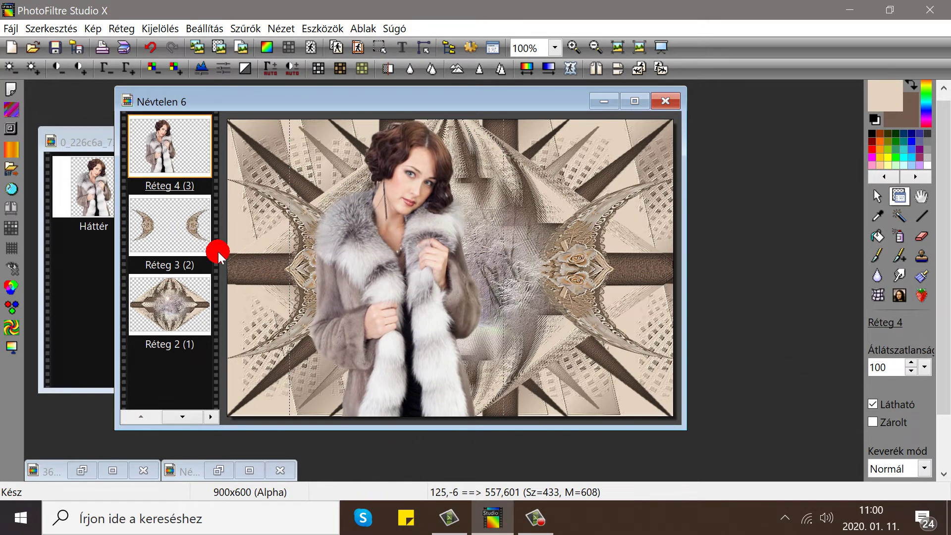
Resize the woman's layer with kept proportions to about 468 x 657 px and move her up to the canvas's upper edge.
{"action": "right_click", "coordinate": [155, 147]}
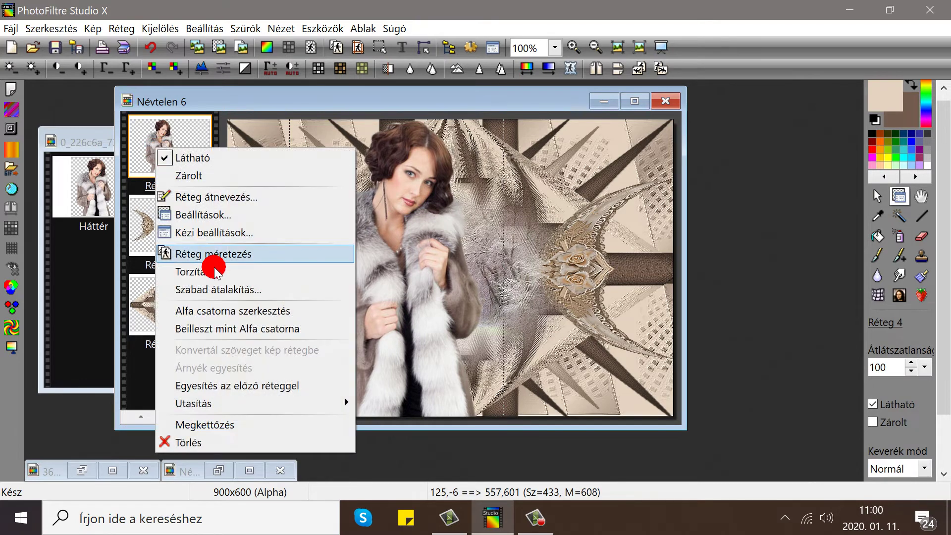
{"action": "left_click", "coordinate": [208, 254]}
{"action": "left_click_drag", "start_coordinate": [413, 187], "coordinate": [420, 254]}
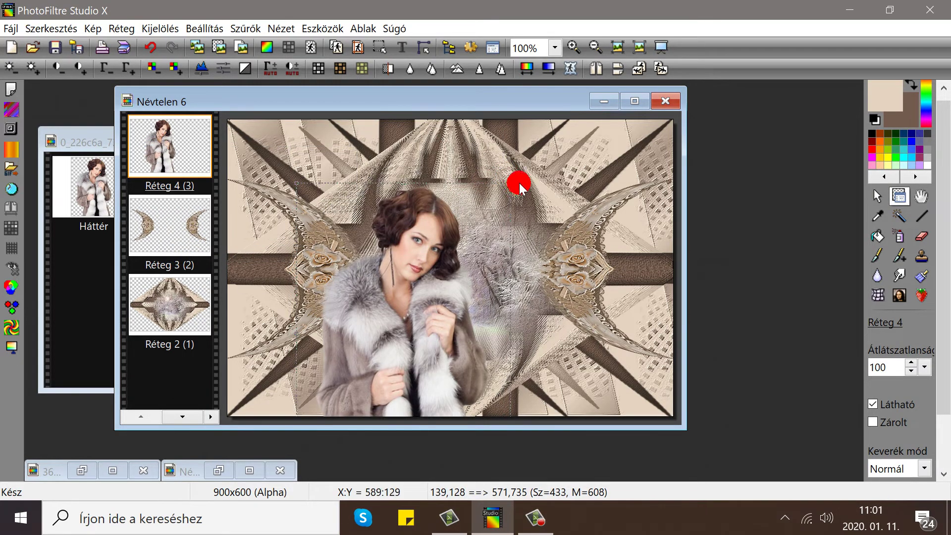
{"action": "right_click", "coordinate": [450, 242]}
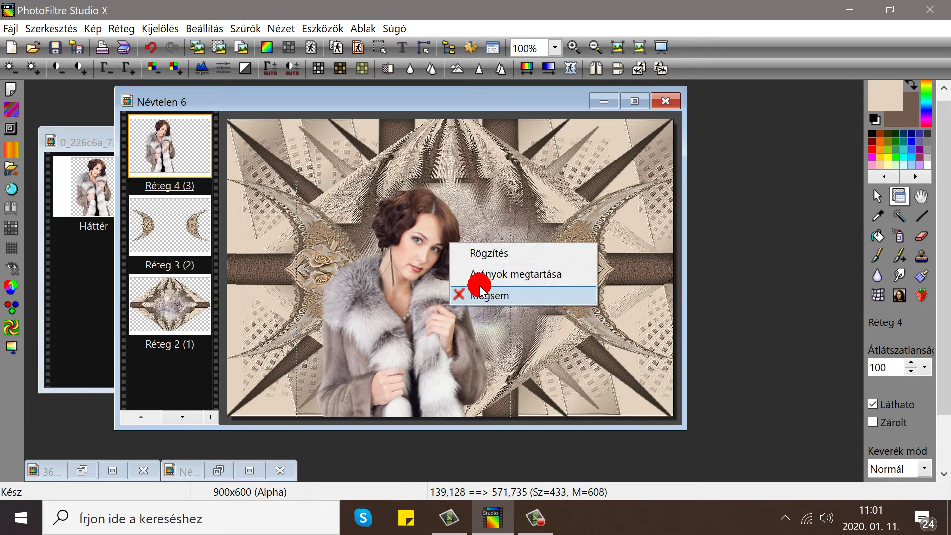
{"action": "left_click", "coordinate": [462, 275]}
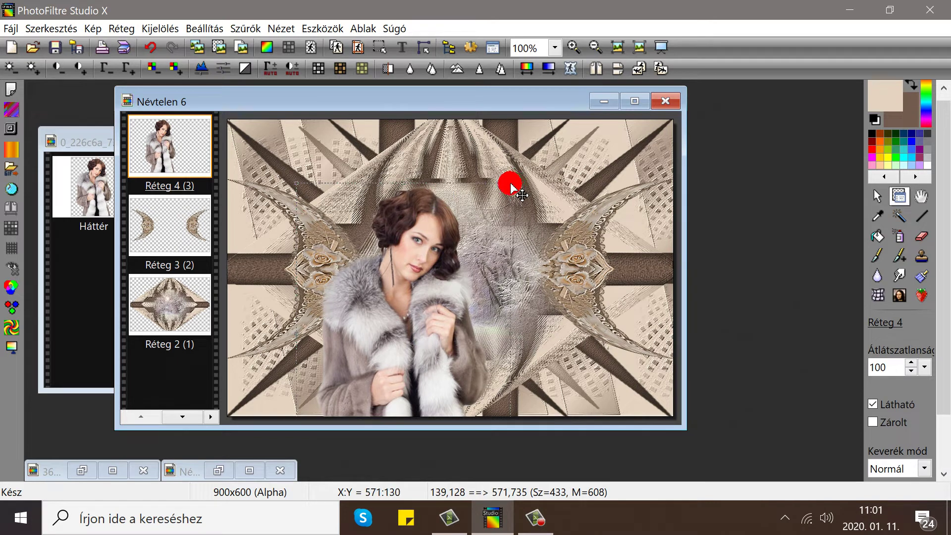
{"action": "left_click_drag", "start_coordinate": [512, 181], "coordinate": [529, 154]}
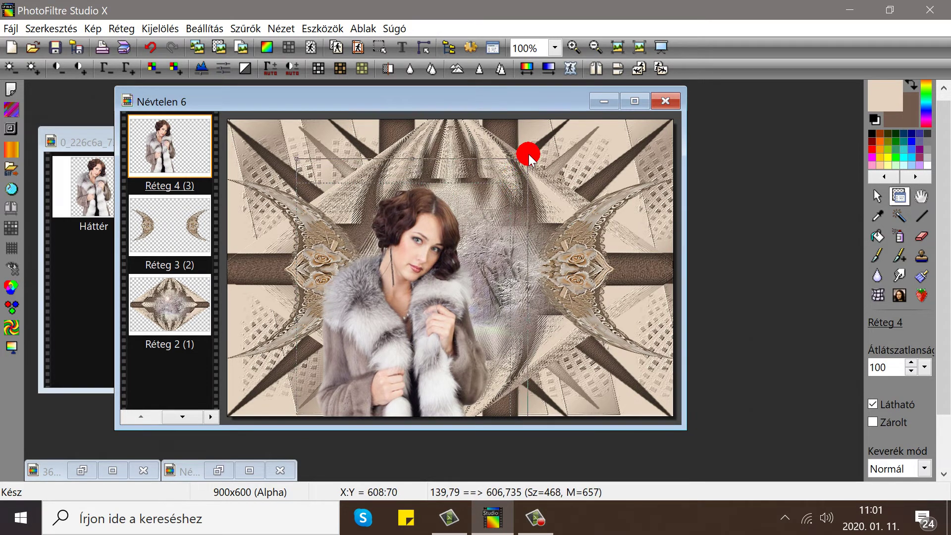
{"action": "right_click", "coordinate": [436, 216]}
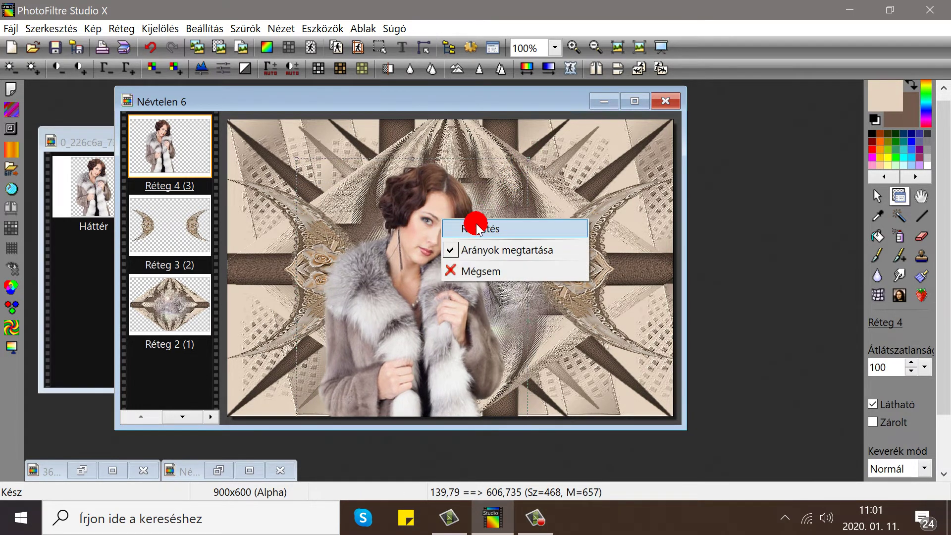
{"action": "left_click", "coordinate": [441, 235]}
{"action": "left_click_drag", "start_coordinate": [442, 233], "coordinate": [431, 198]}
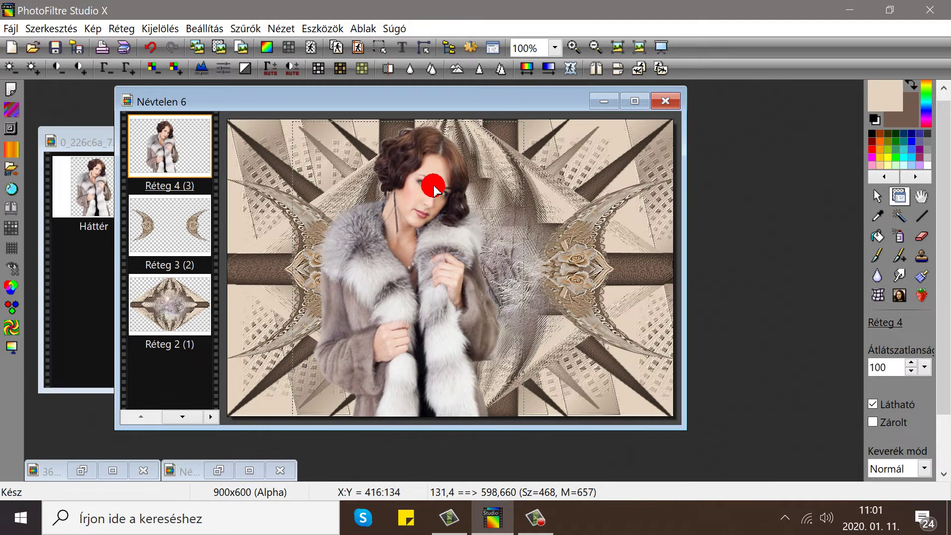
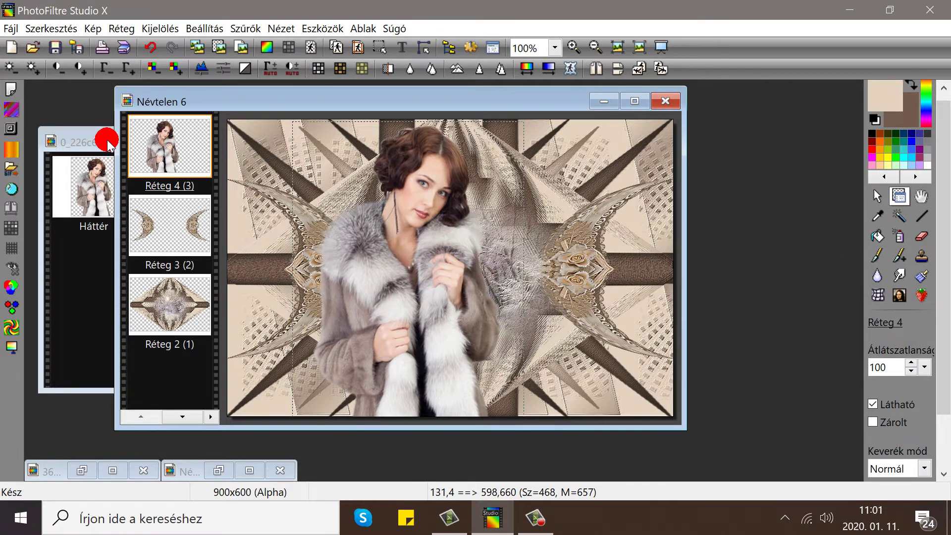
Scale the woman's layer Réteg 4 to 94% and move her up and left beside the left crescent.
{"action": "right_click", "coordinate": [160, 152]}
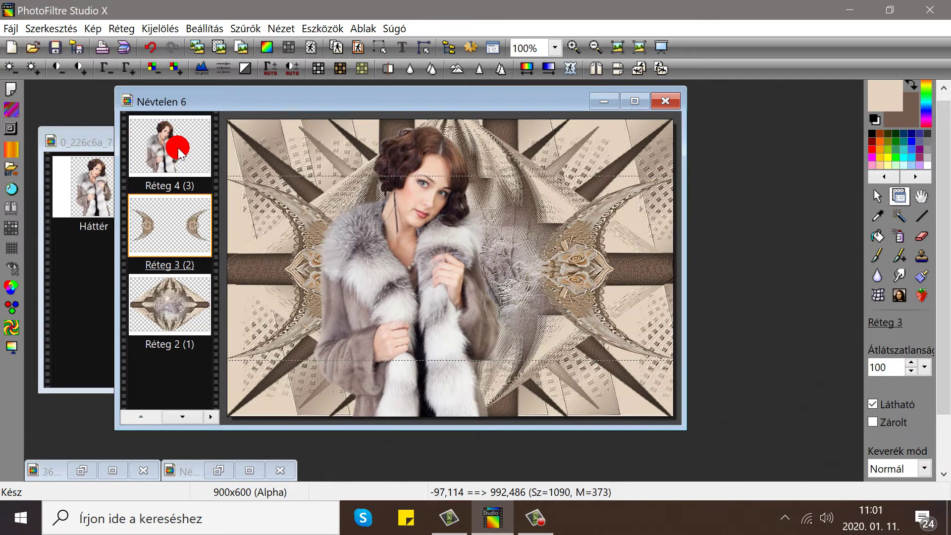
{"action": "right_click", "coordinate": [195, 160]}
{"action": "left_click", "coordinate": [245, 296]}
{"action": "left_click", "coordinate": [617, 219]}
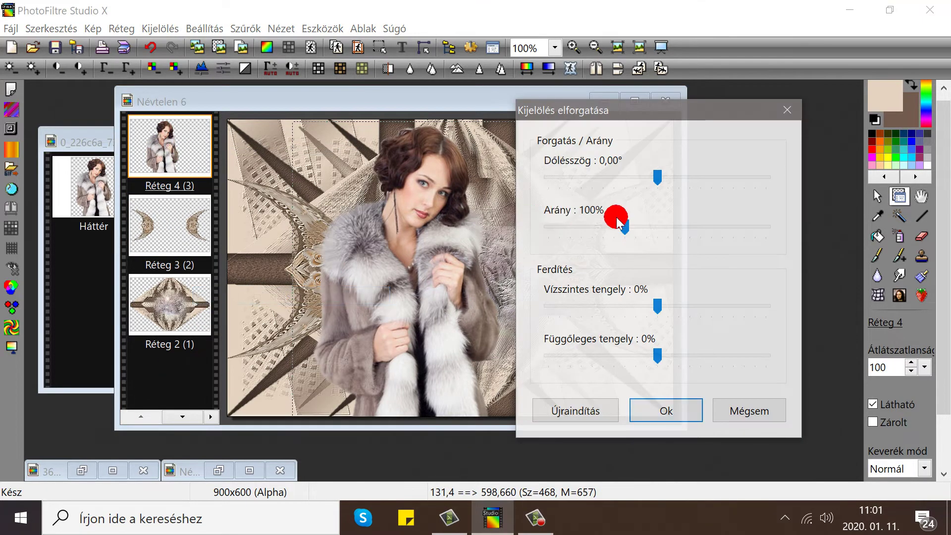
{"action": "left_click_drag", "start_coordinate": [616, 228], "coordinate": [617, 227]}
{"action": "left_click", "coordinate": [663, 409]}
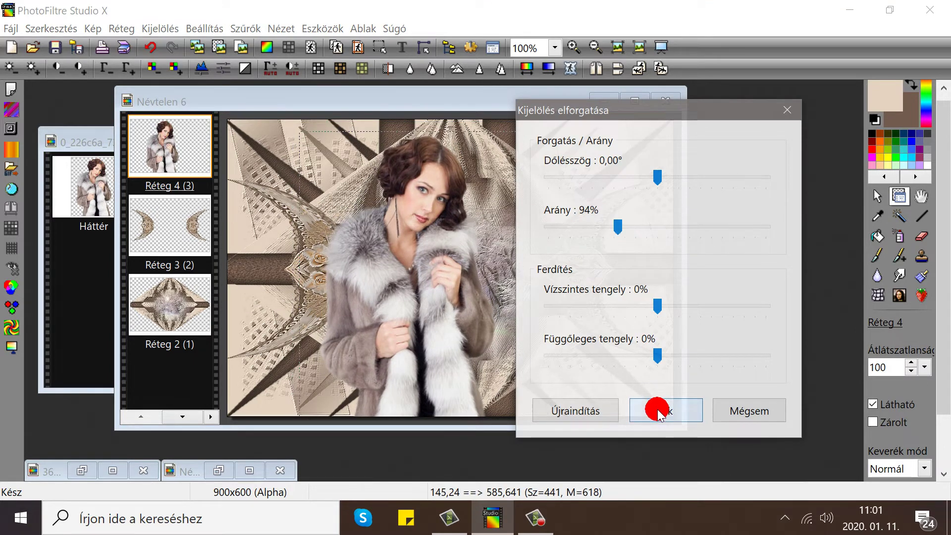
{"action": "left_click_drag", "start_coordinate": [390, 324], "coordinate": [331, 304]}
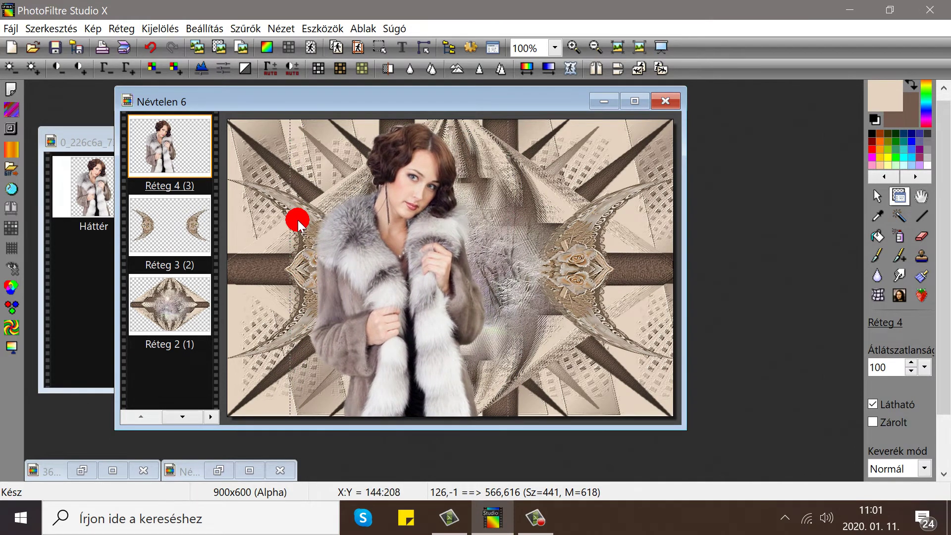
Try merging the woman's layer Réteg 4 with the crescent layer beneath it, and undo the merge.
{"action": "right_click", "coordinate": [159, 141]}
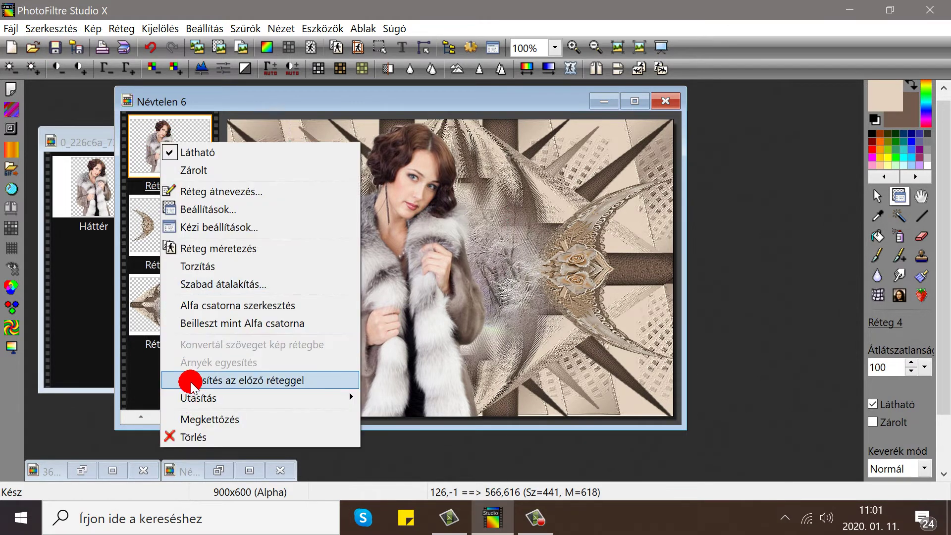
{"action": "left_click", "coordinate": [190, 378]}
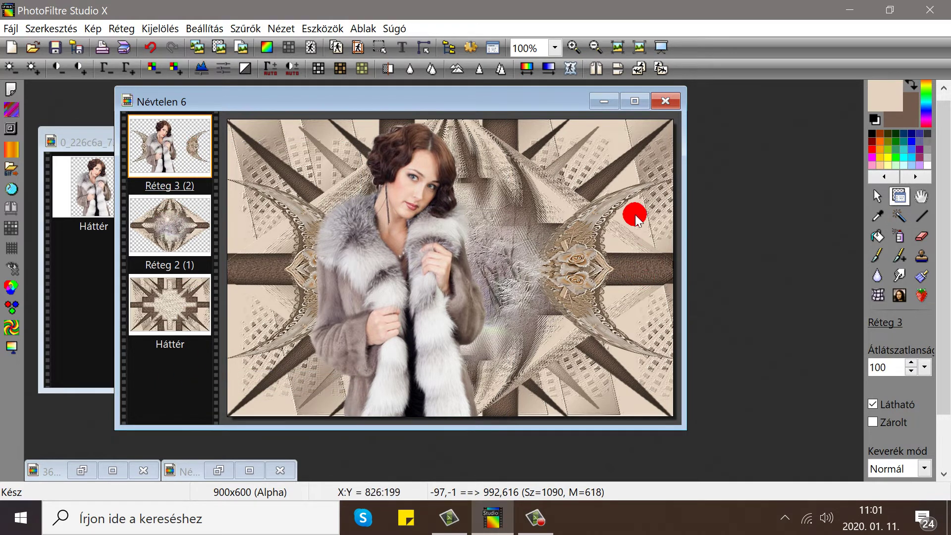
{"action": "left_click", "coordinate": [149, 46]}
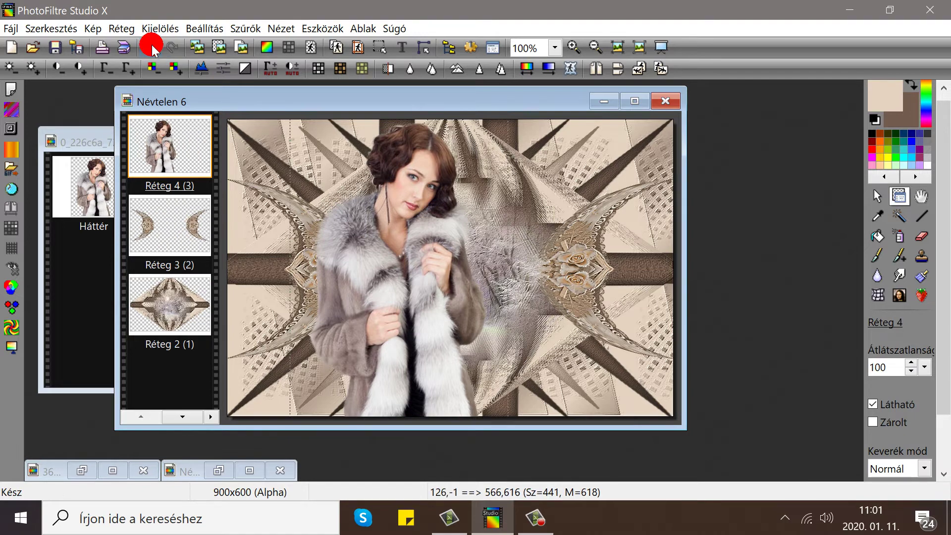
Add a black Élsímított shadow to the crescent layer Réteg 3 with X and Y offsets of 3 and 80% opacity.
{"action": "left_click", "coordinate": [177, 204]}
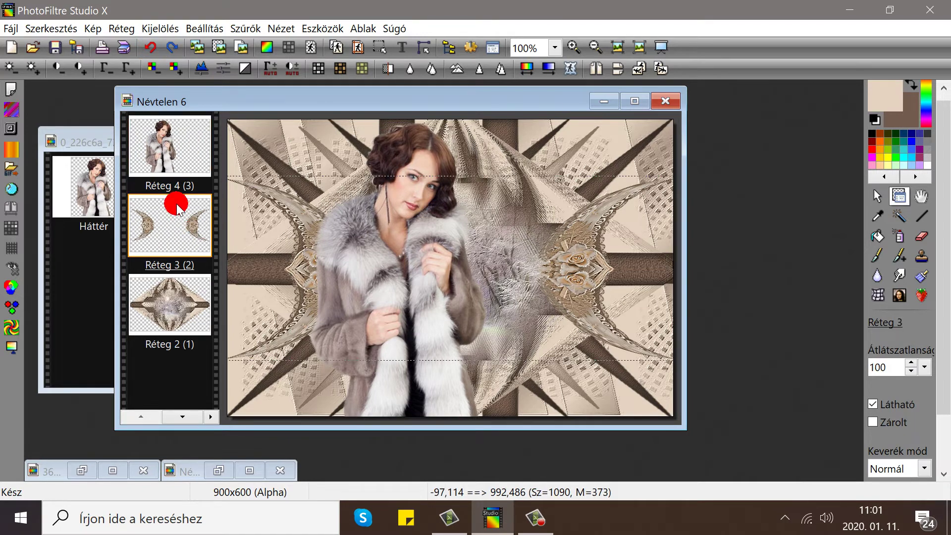
{"action": "left_click", "coordinate": [120, 28]}
{"action": "left_click", "coordinate": [153, 193]}
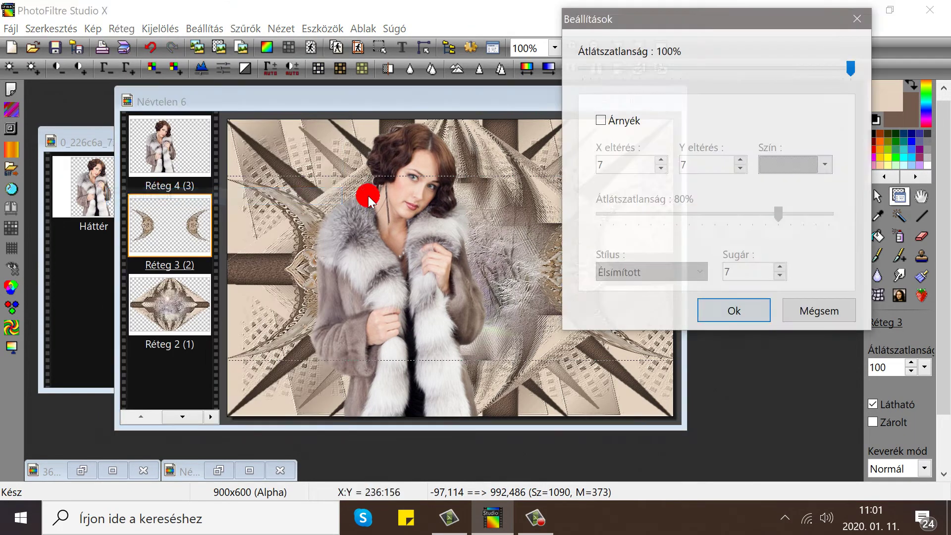
{"action": "left_click", "coordinate": [608, 123]}
{"action": "mouse_move", "coordinate": [655, 23]}
{"action": "left_mouse_down"}
{"action": "mouse_move", "coordinate": [874, 2]}
{"action": "mouse_move", "coordinate": [652, 33]}
{"action": "left_mouse_up"}
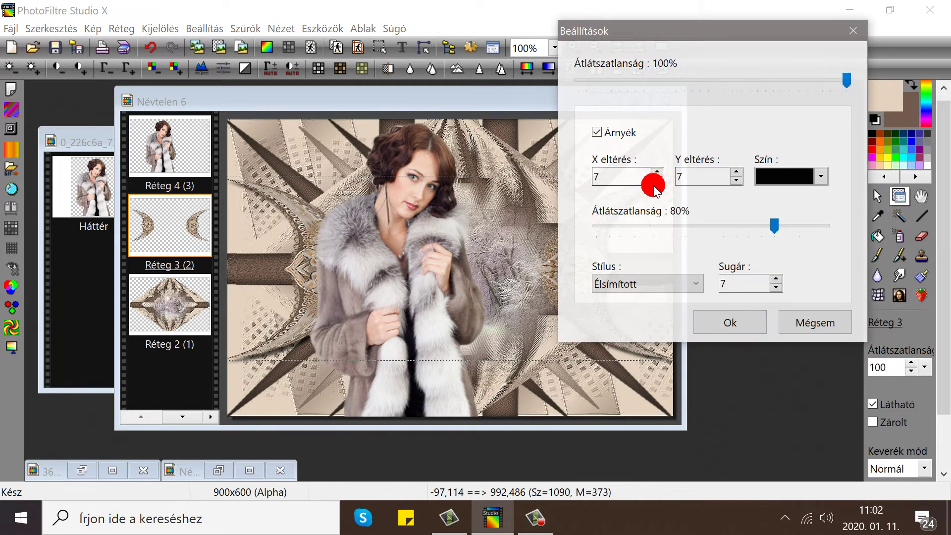
{"action": "left_click", "coordinate": [737, 181]}
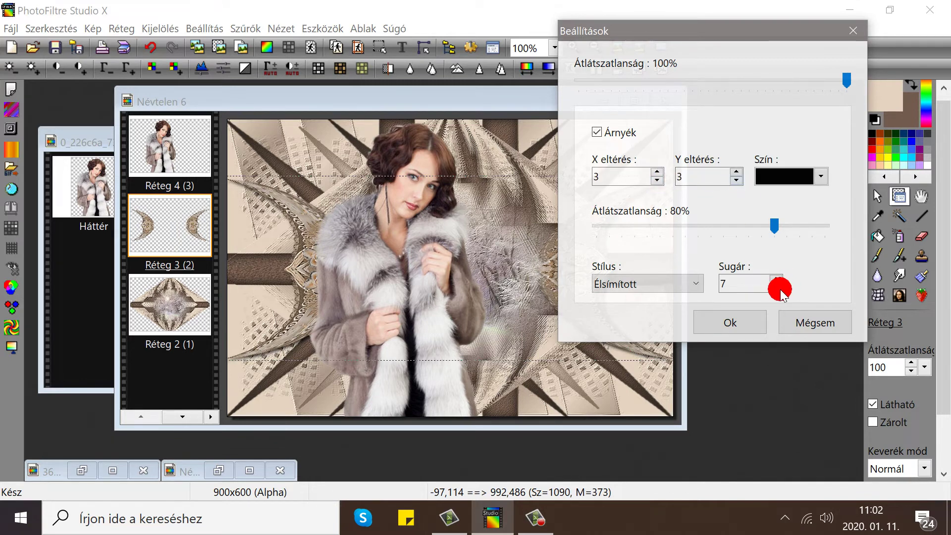
{"action": "left_click", "coordinate": [729, 322]}
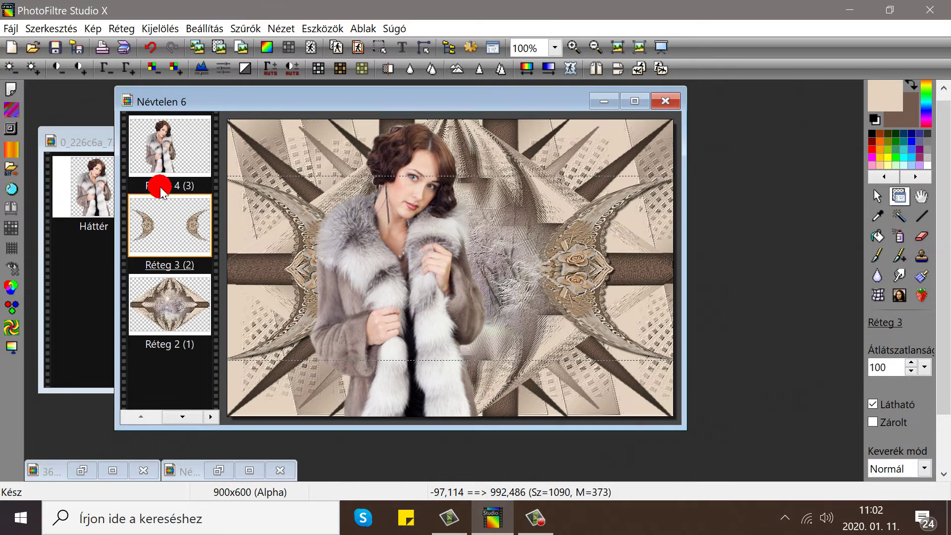
Merge the crescent layer Réteg 3 down into Réteg 2, and merge that layer into the background.
{"action": "right_click", "coordinate": [169, 219]}
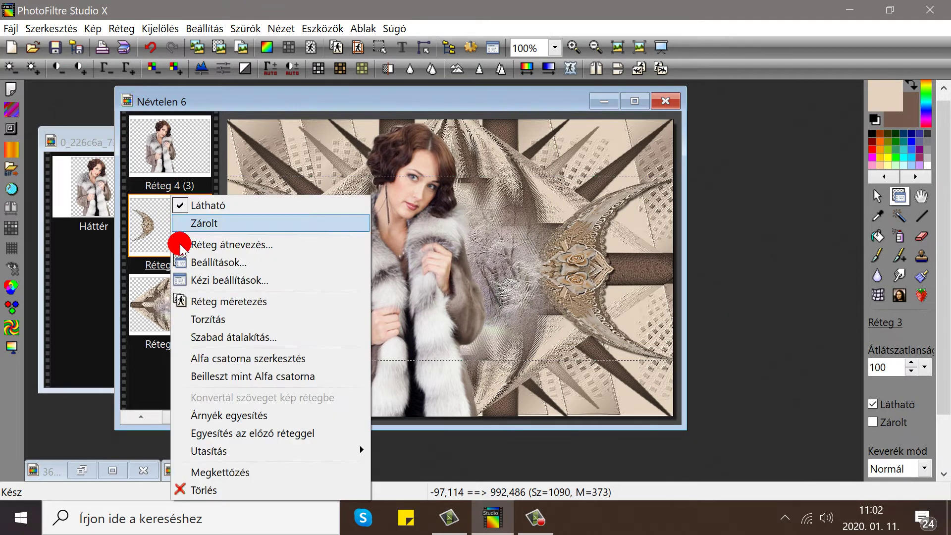
{"action": "left_click", "coordinate": [227, 436]}
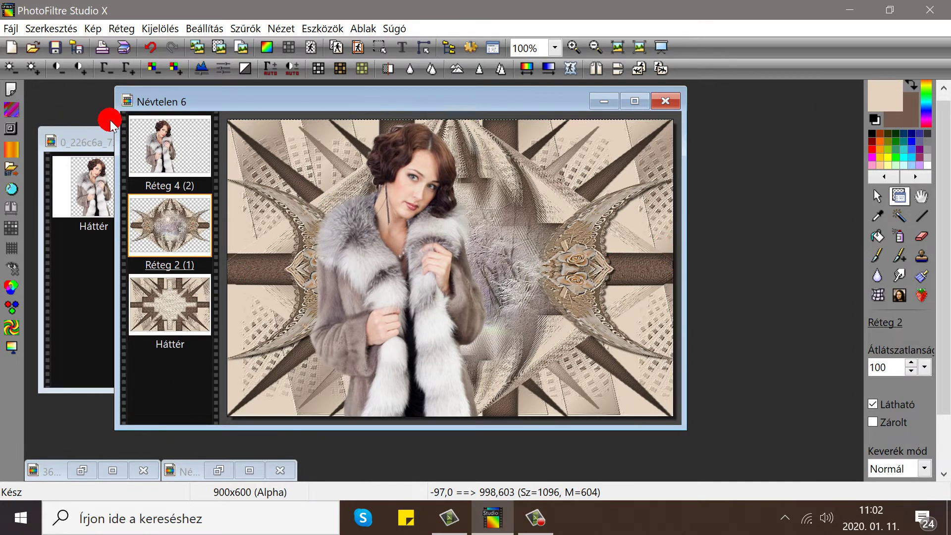
{"action": "right_click", "coordinate": [159, 146]}
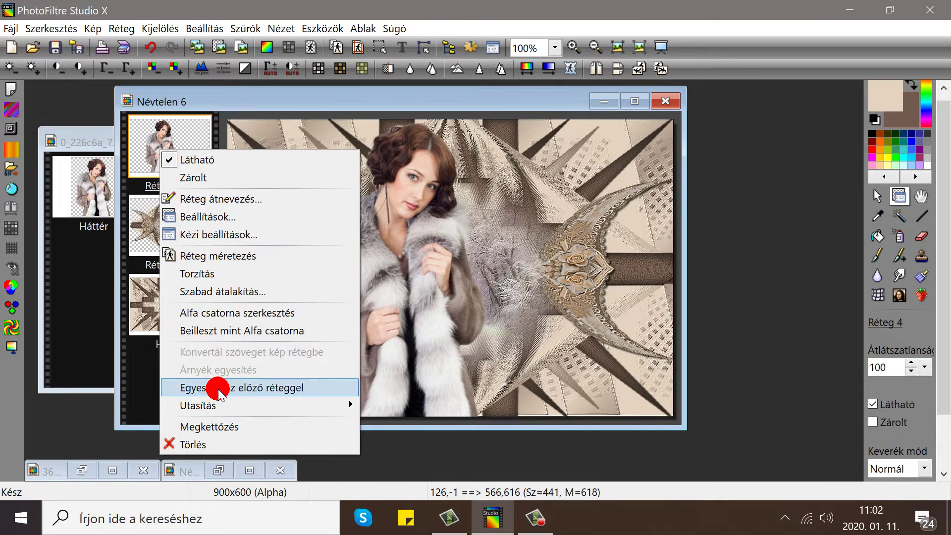
{"action": "left_click", "coordinate": [224, 104]}
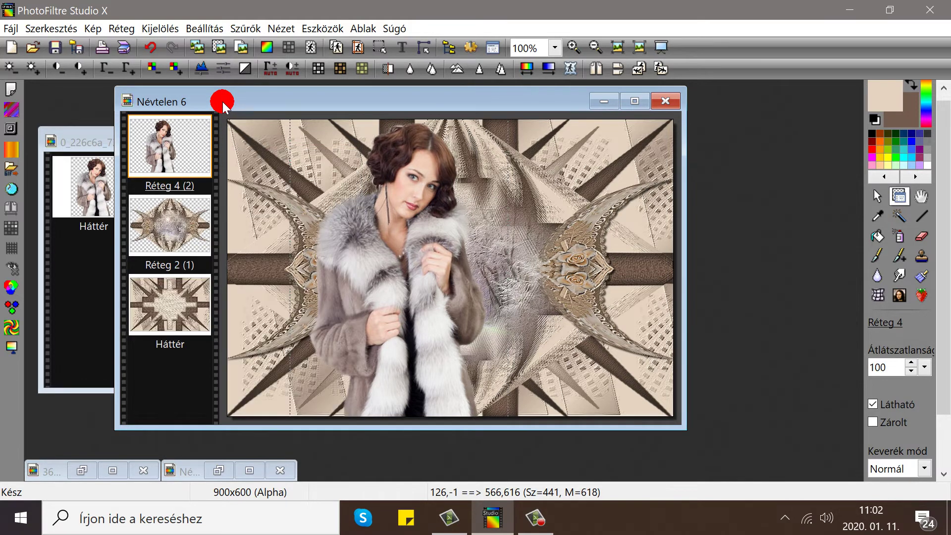
{"action": "left_click", "coordinate": [188, 226]}
{"action": "right_click", "coordinate": [188, 226]}
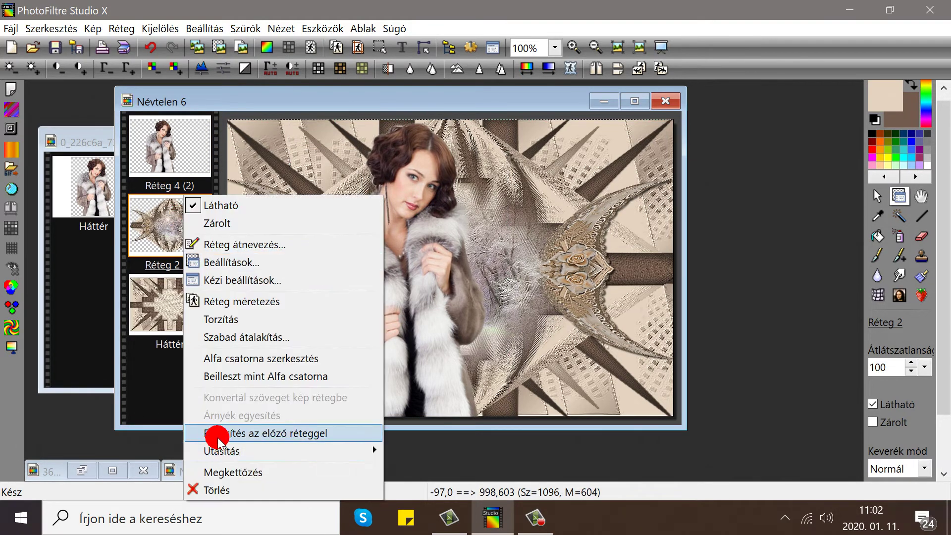
{"action": "left_click", "coordinate": [218, 434]}
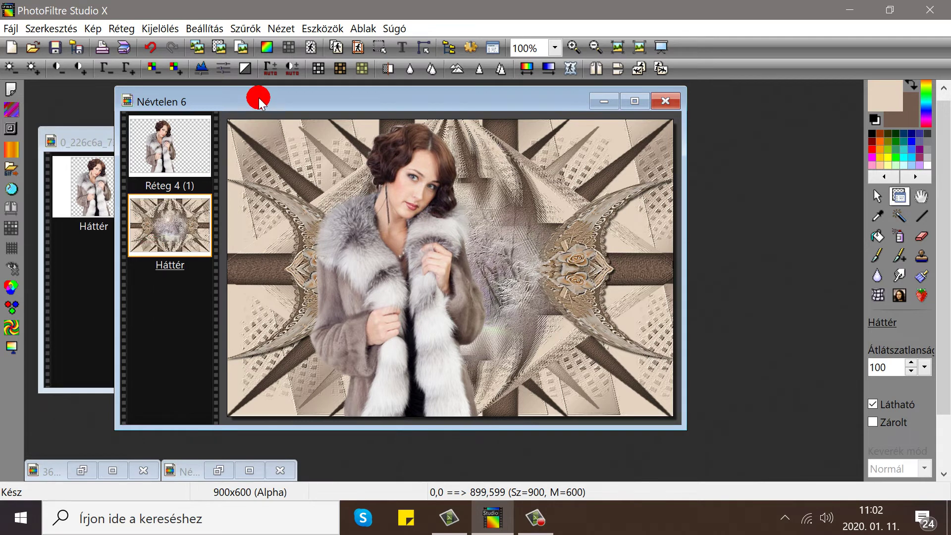
Minimize the woman's source image 0_226c6a_73fa2697_L and reposition the Névtelen 6 composition window in the workspace.
{"action": "left_click_drag", "start_coordinate": [259, 102], "coordinate": [276, 94]}
{"action": "left_click", "coordinate": [84, 143]}
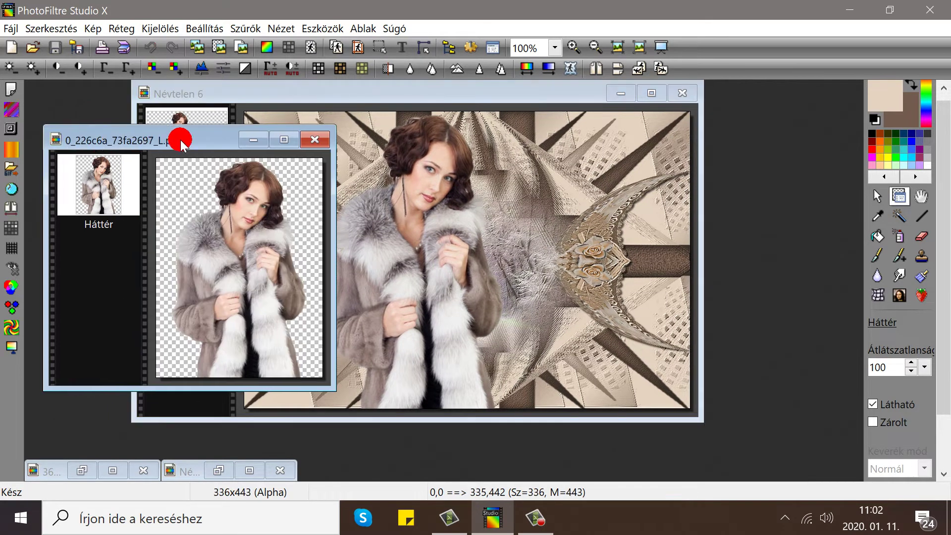
{"action": "left_click", "coordinate": [256, 140]}
{"action": "left_click_drag", "start_coordinate": [274, 89], "coordinate": [240, 106]}
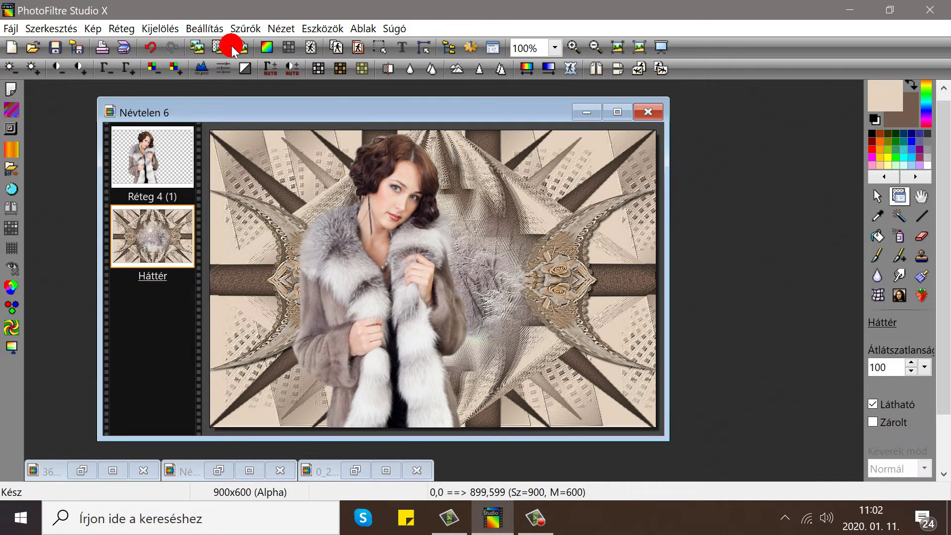
Convert the composition to 16M colour mode and add a green outer frame (Külső keret) 20 px wide.
{"action": "left_click", "coordinate": [269, 48]}
{"action": "left_click", "coordinate": [95, 28]}
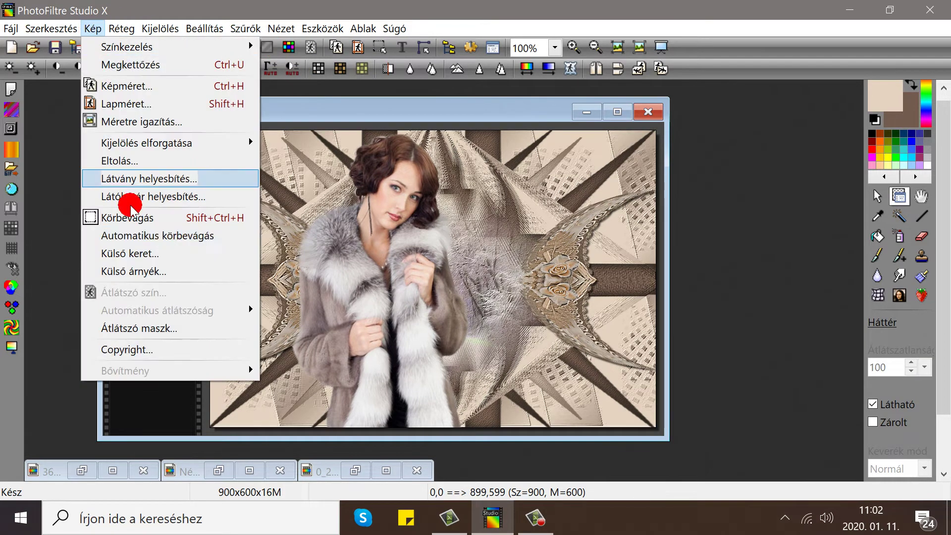
{"action": "left_click", "coordinate": [127, 251]}
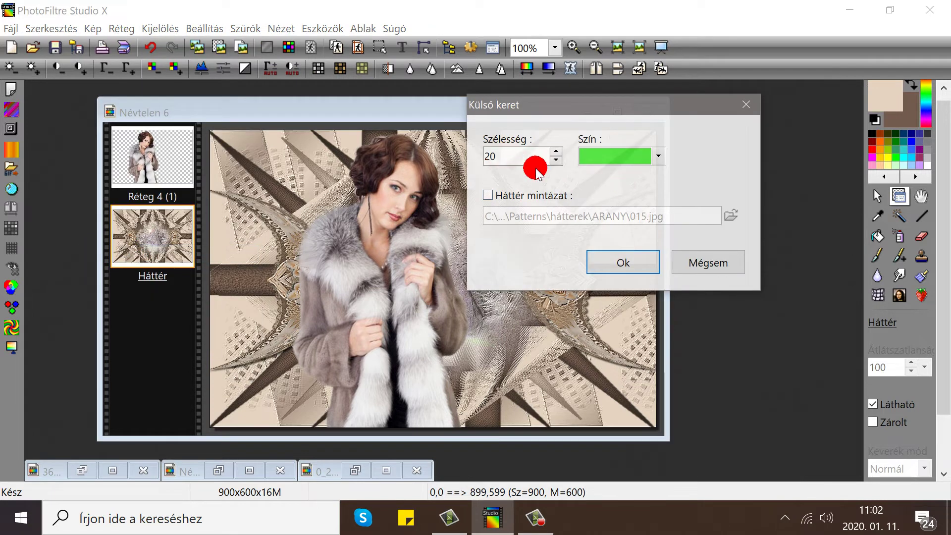
{"action": "left_click", "coordinate": [623, 263]}
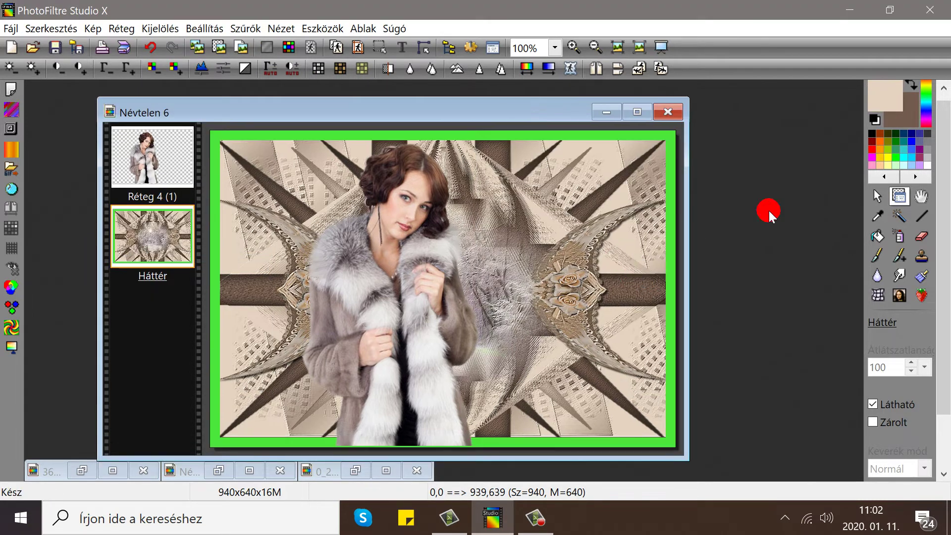
Try duplicating the background layer with its green frame selected by the Magic Wand, and undo the duplication.
{"action": "left_click", "coordinate": [899, 216]}
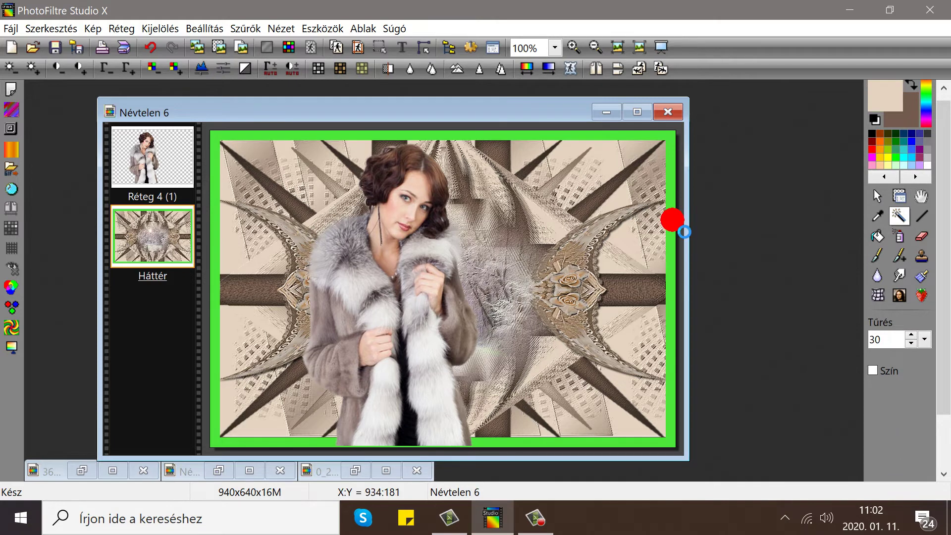
{"action": "left_click", "coordinate": [672, 219]}
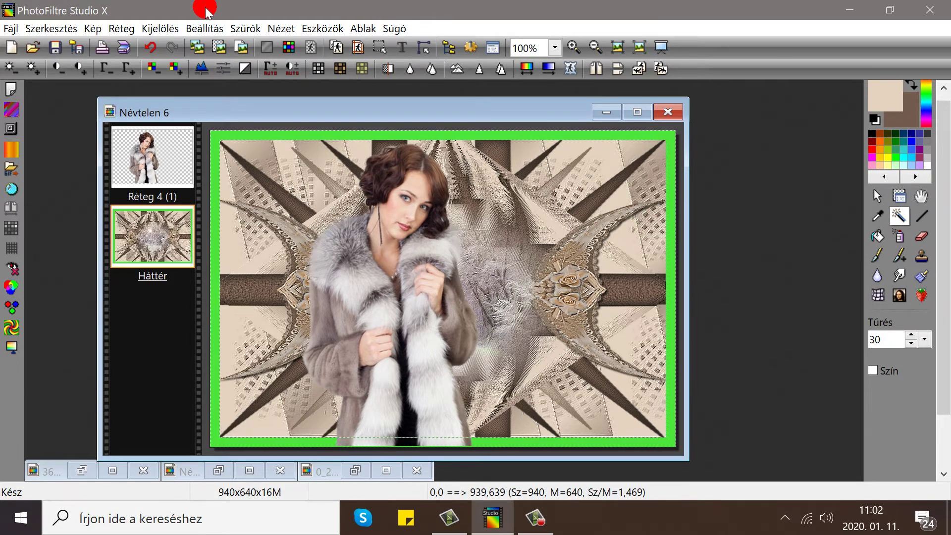
{"action": "left_click", "coordinate": [119, 30]}
{"action": "left_click", "coordinate": [132, 66]}
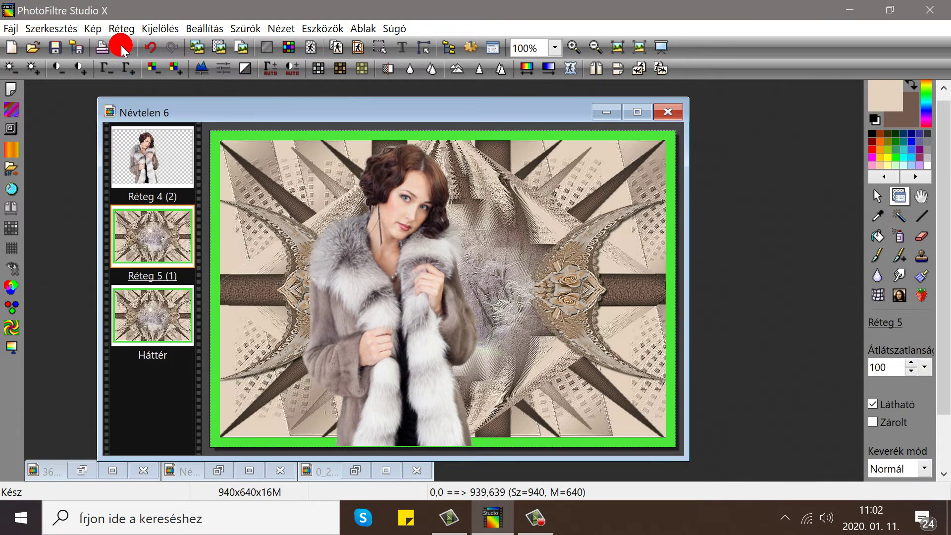
{"action": "left_click", "coordinate": [149, 48]}
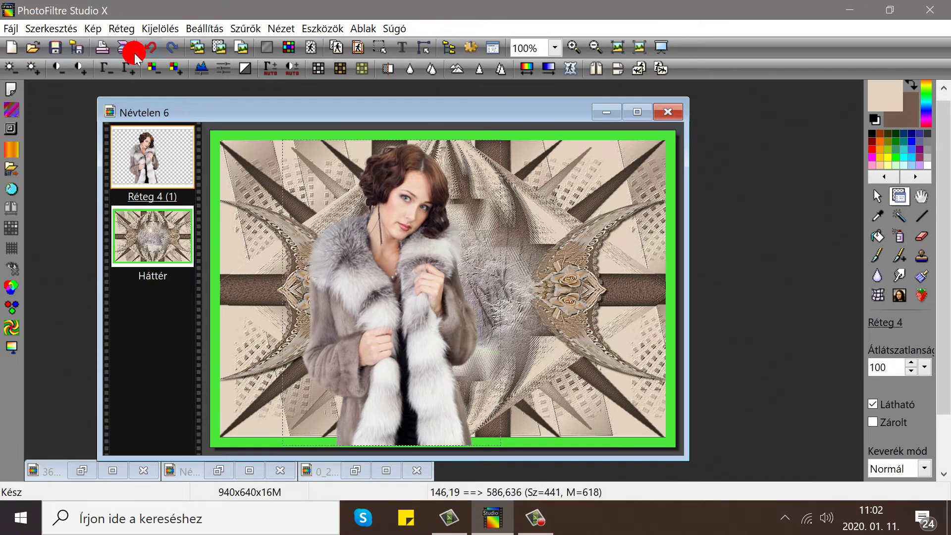
Select the green frame on the background layer Háttér with the Magic Wand.
{"action": "left_click", "coordinate": [900, 217]}
{"action": "left_click", "coordinate": [673, 223]}
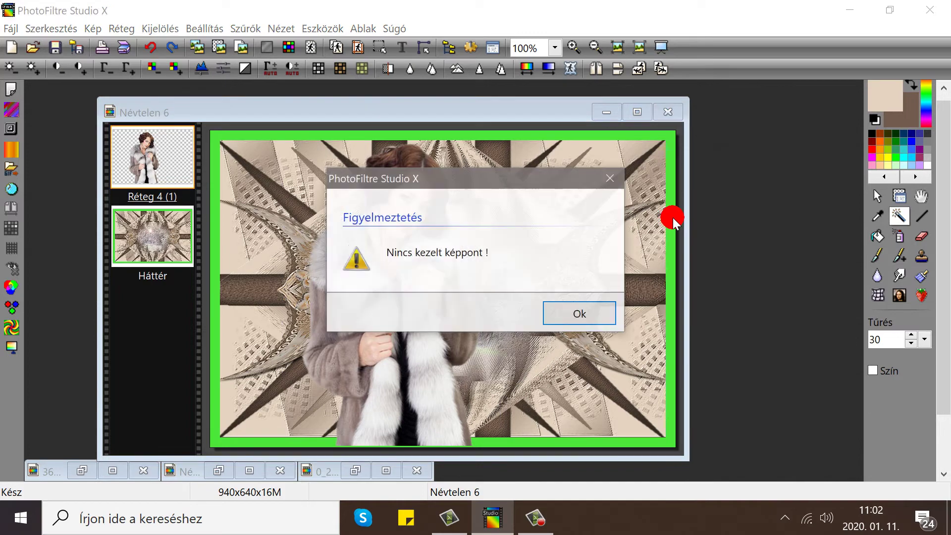
{"action": "left_click", "coordinate": [586, 312]}
{"action": "left_click", "coordinate": [136, 238]}
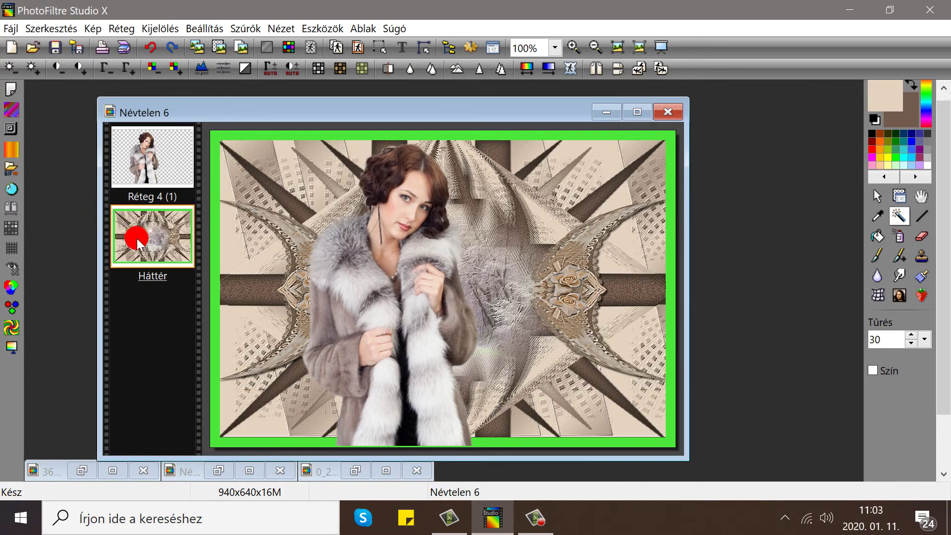
{"action": "left_click", "coordinate": [218, 249]}
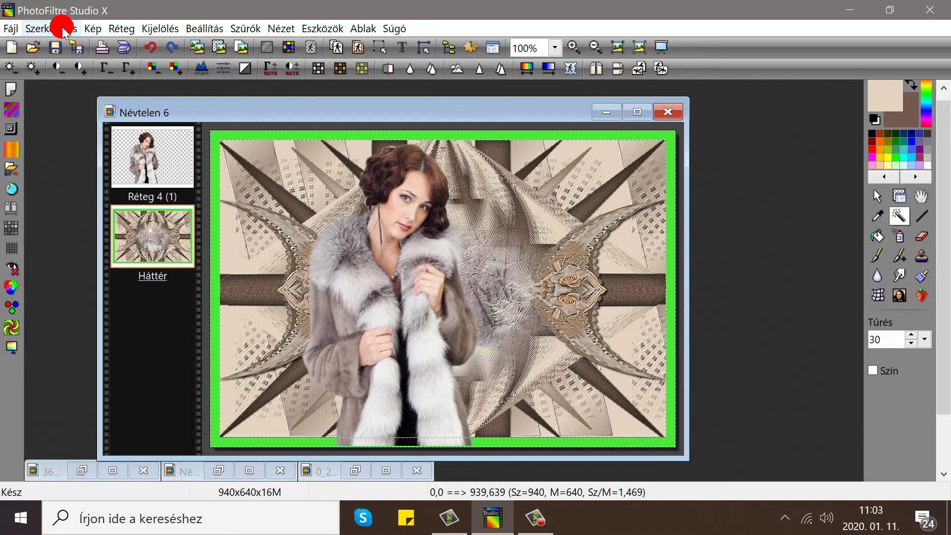
Copy the selected green frame, paste it as a new layer above the background, and duplicate that layer.
{"action": "left_click", "coordinate": [61, 26]}
{"action": "left_click", "coordinate": [68, 159]}
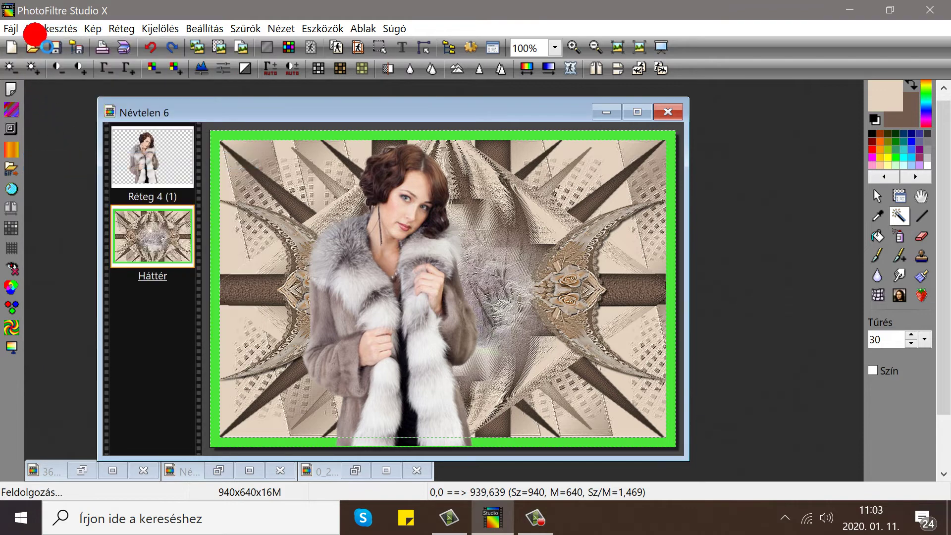
{"action": "left_click", "coordinate": [35, 31]}
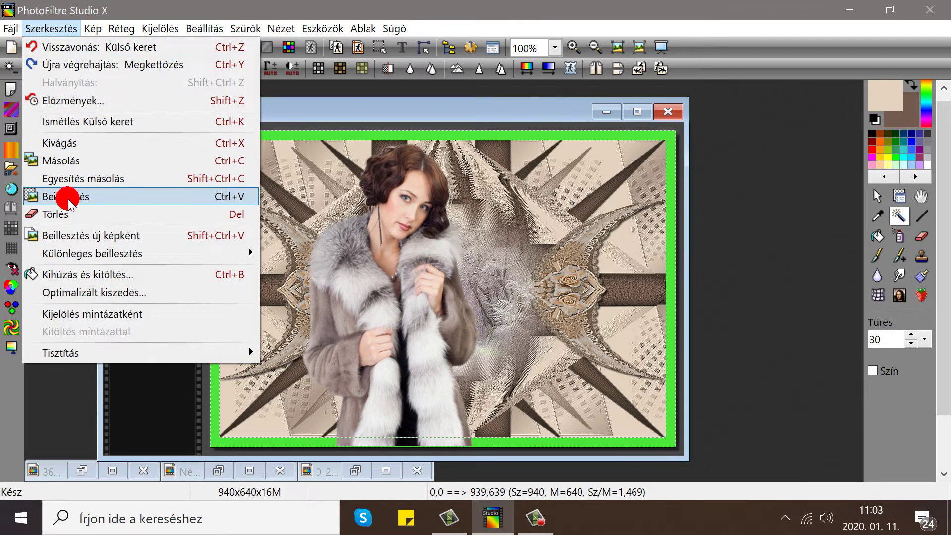
{"action": "left_click", "coordinate": [67, 203]}
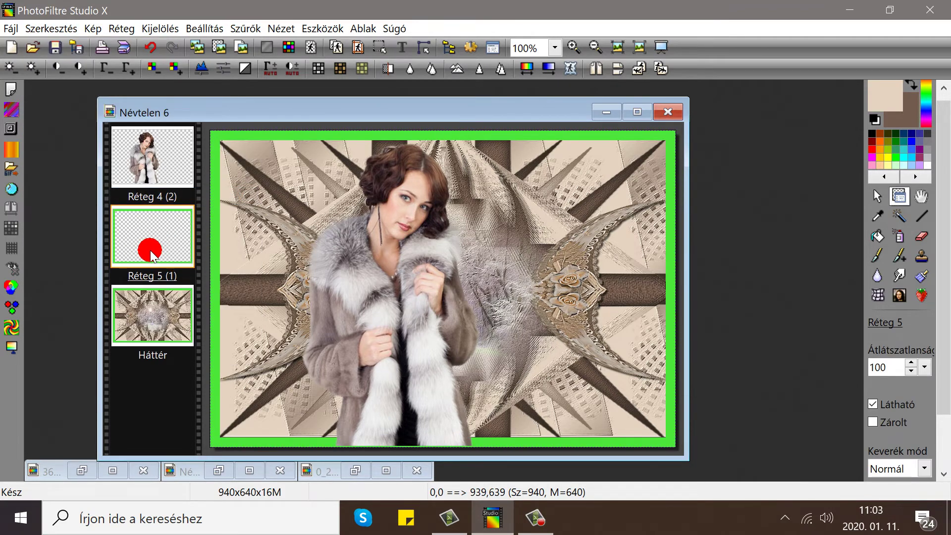
{"action": "left_click_drag", "start_coordinate": [151, 251], "coordinate": [128, 247]}
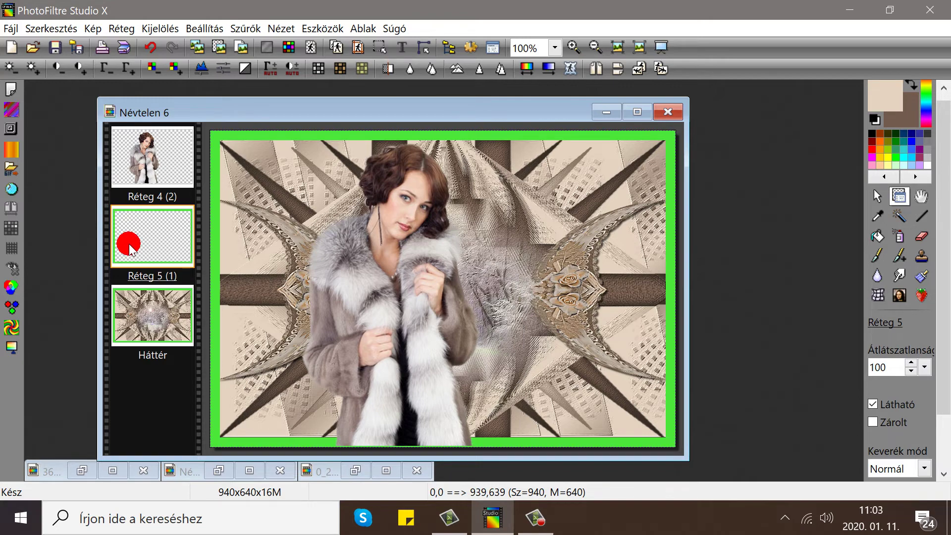
{"action": "left_click", "coordinate": [121, 28]}
{"action": "left_click", "coordinate": [143, 66]}
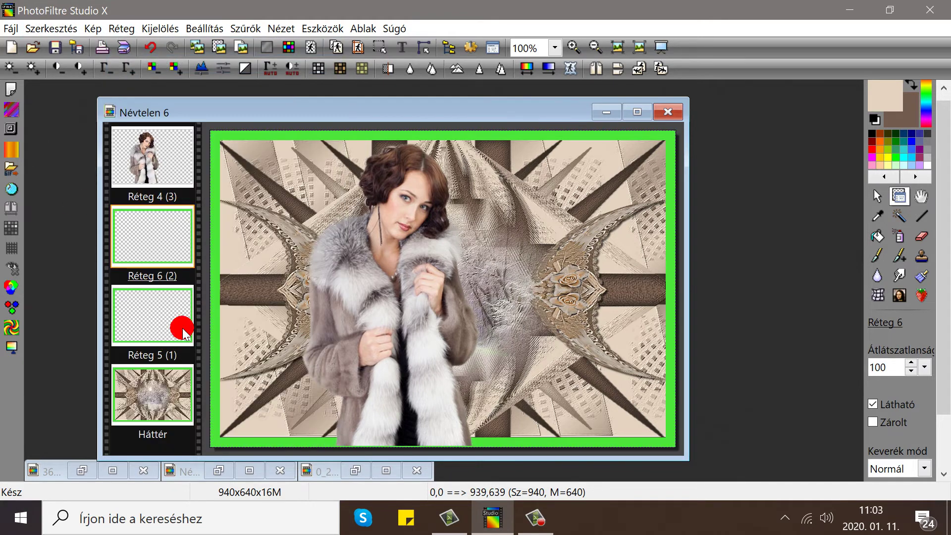
Fill the frame on layer Réteg 6 with the beige foreground colour and the one on Réteg 5 with the brown background colour.
{"action": "left_click", "coordinate": [874, 238]}
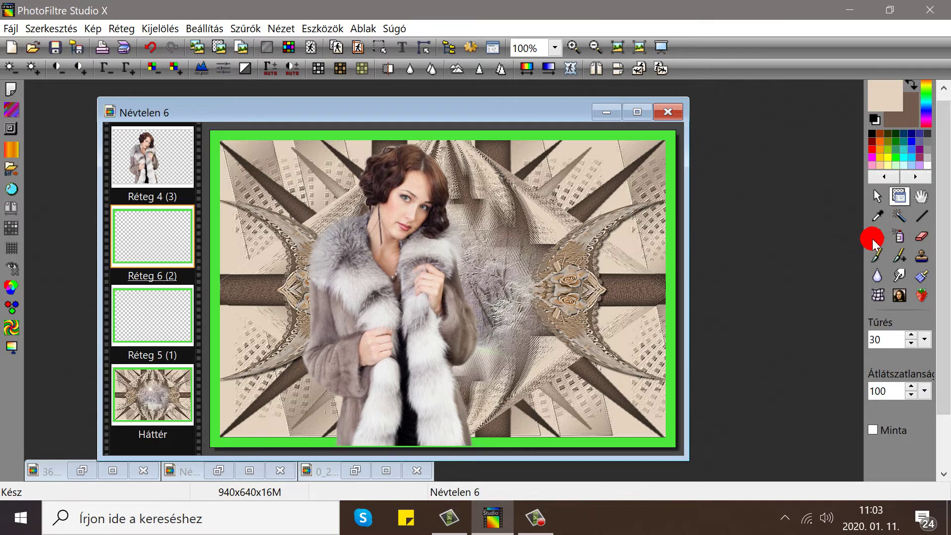
{"action": "left_click", "coordinate": [670, 205]}
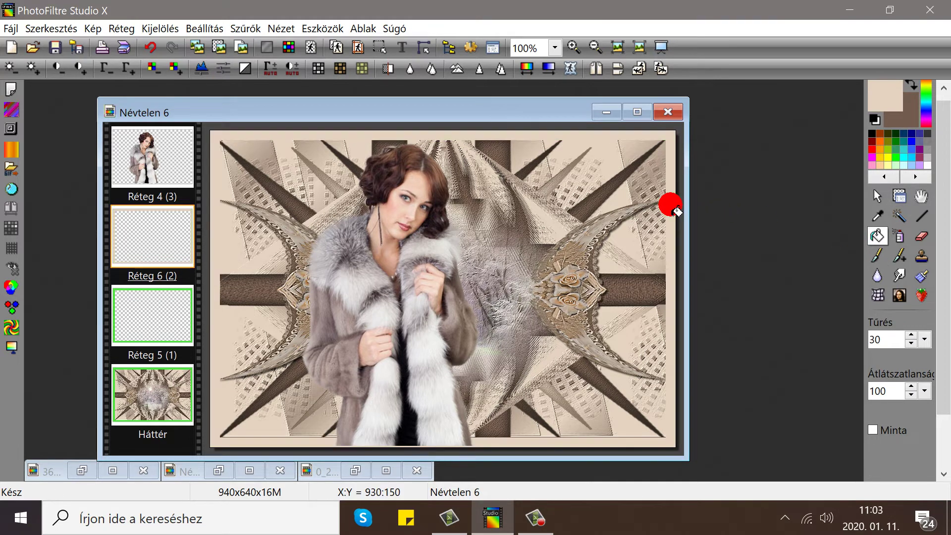
{"action": "left_click", "coordinate": [160, 299]}
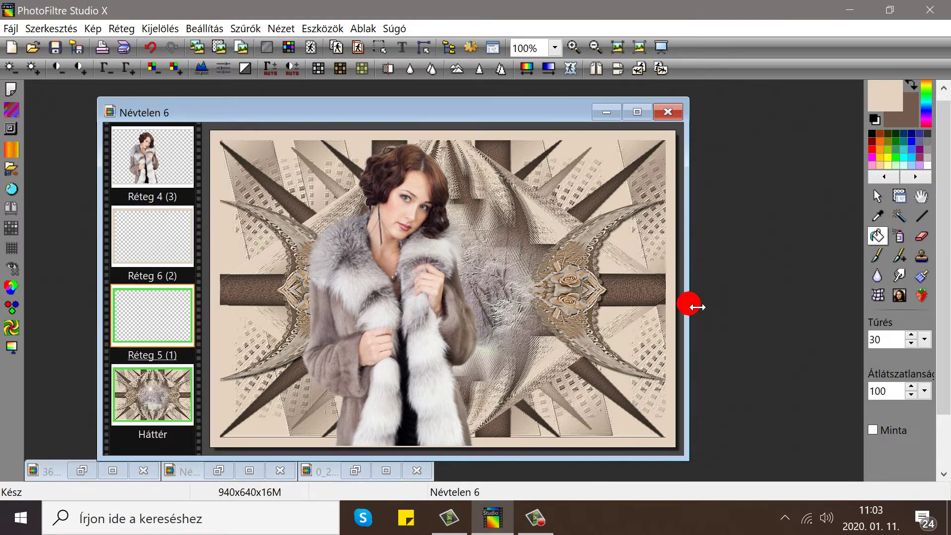
{"action": "right_click", "coordinate": [677, 311]}
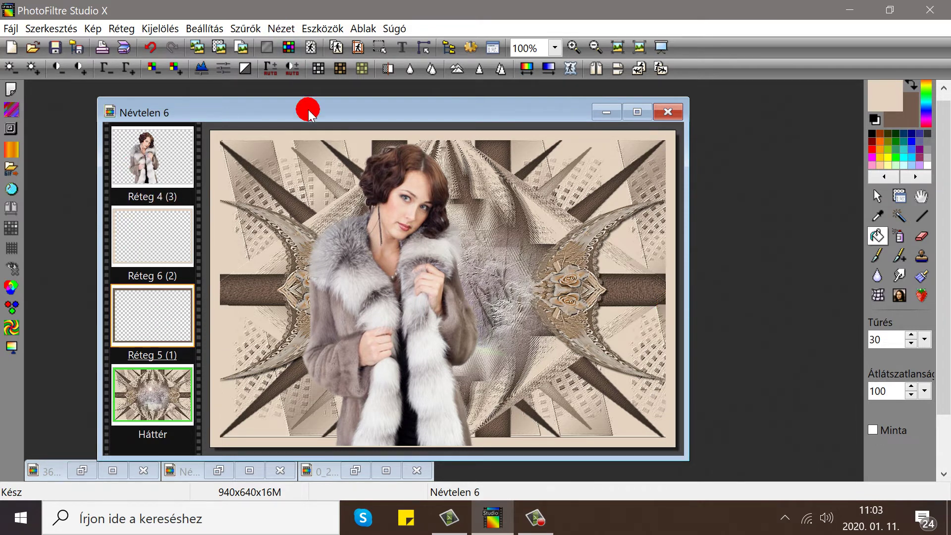
Hide the beige frame layer Réteg 6.
{"action": "left_click_drag", "start_coordinate": [307, 112], "coordinate": [302, 97]}
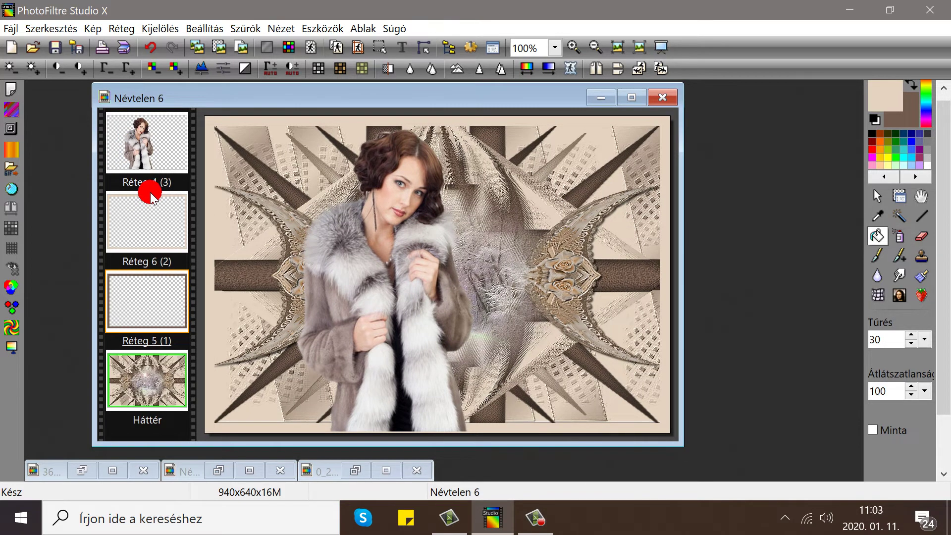
{"action": "left_click", "coordinate": [178, 212]}
{"action": "right_click", "coordinate": [165, 196]}
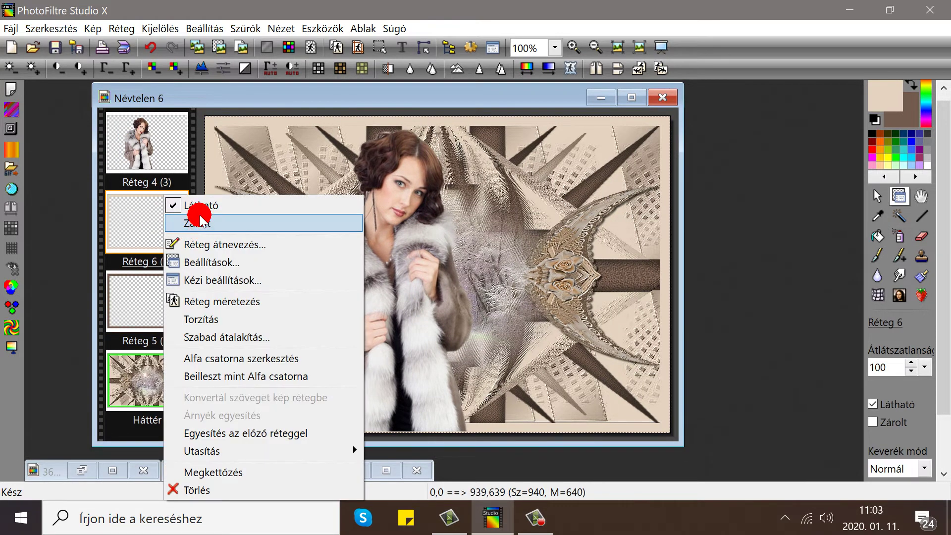
{"action": "left_click", "coordinate": [198, 205]}
Apply a curved (ívelt) wave deformation to the brown frame layer Réteg 5 with vertical value 64 and vertical intensity 159.
{"action": "left_click", "coordinate": [135, 317]}
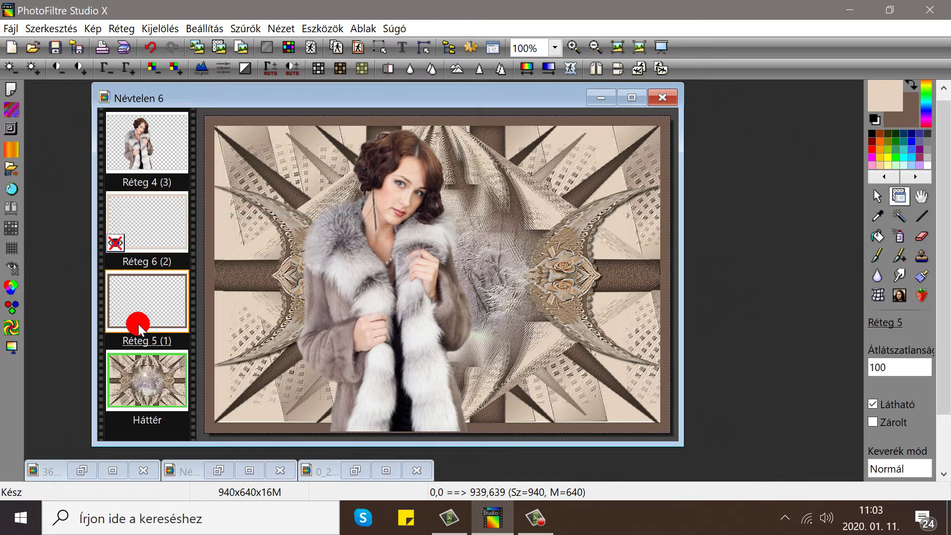
{"action": "left_click", "coordinate": [14, 107]}
{"action": "left_click_drag", "start_coordinate": [501, 106], "coordinate": [688, 88]}
{"action": "left_click_drag", "start_coordinate": [556, 142], "coordinate": [805, 132]}
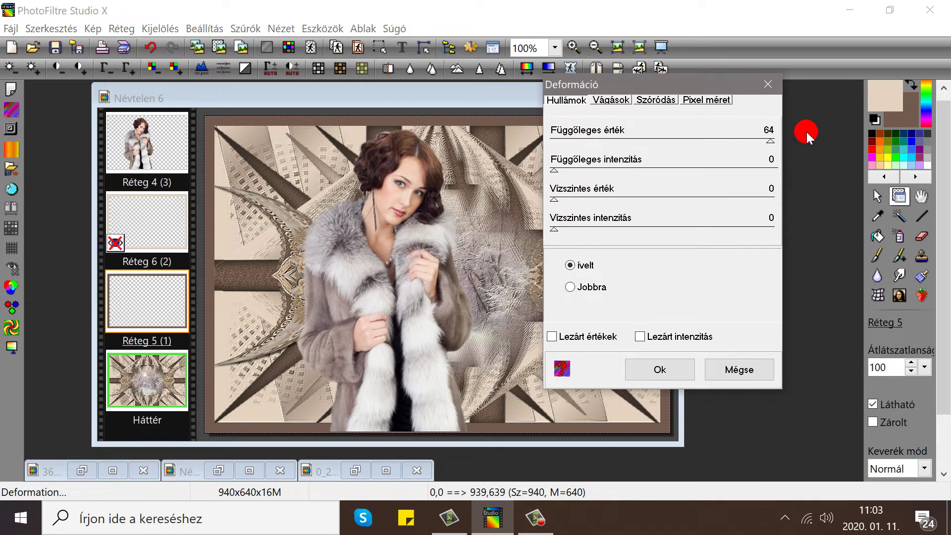
{"action": "left_click_drag", "start_coordinate": [566, 171], "coordinate": [590, 172]}
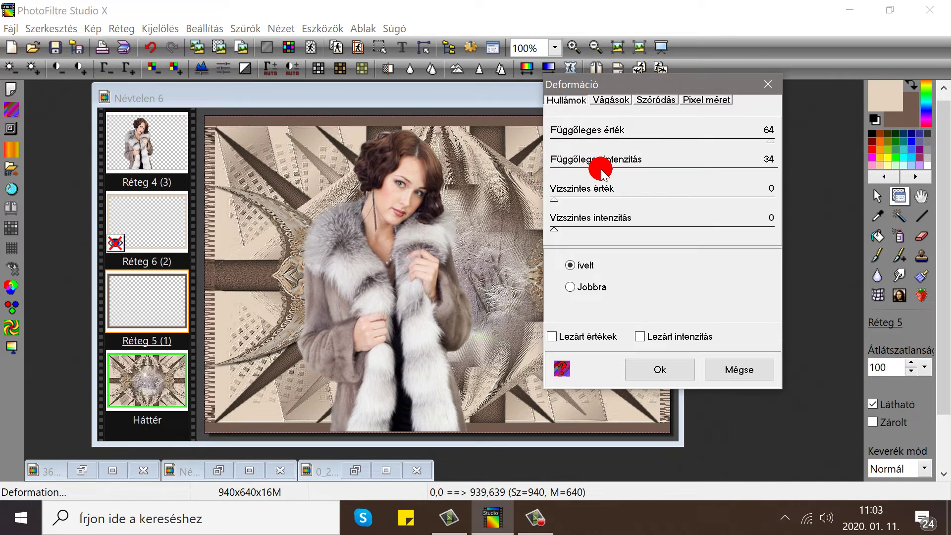
{"action": "left_click_drag", "start_coordinate": [605, 174], "coordinate": [729, 167]}
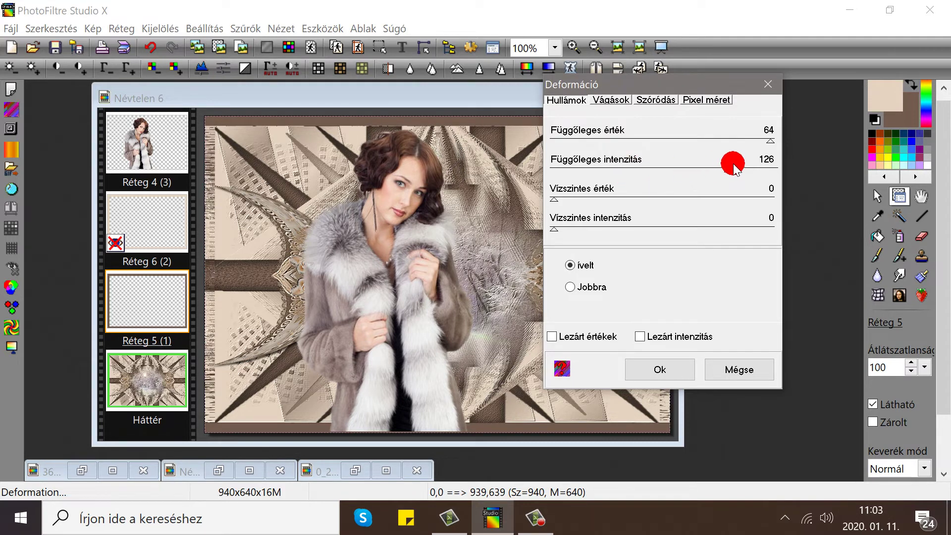
{"action": "left_click_drag", "start_coordinate": [801, 167], "coordinate": [790, 171]}
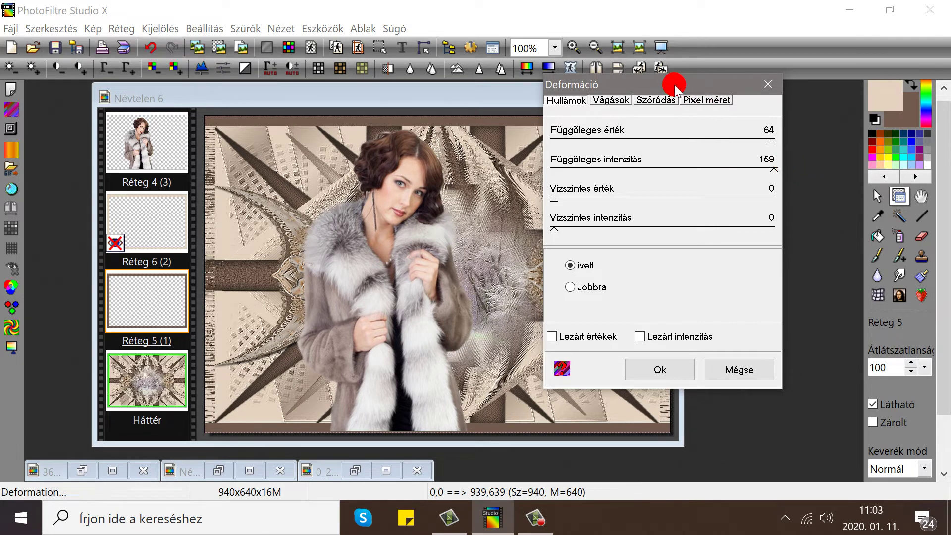
{"action": "left_click_drag", "start_coordinate": [671, 82], "coordinate": [597, 81]}
{"action": "left_click", "coordinate": [609, 372]}
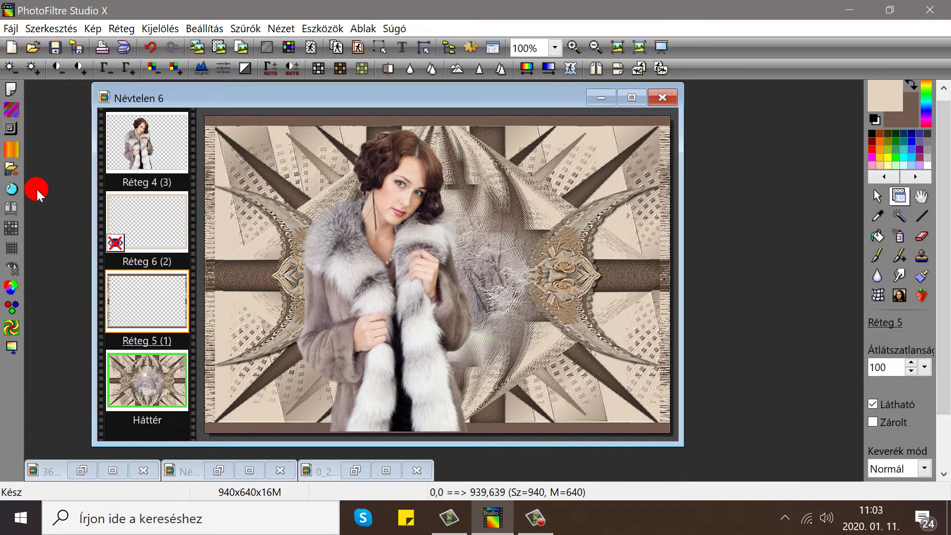
Make the beige frame layer Réteg 6 visible.
{"action": "right_click", "coordinate": [125, 201]}
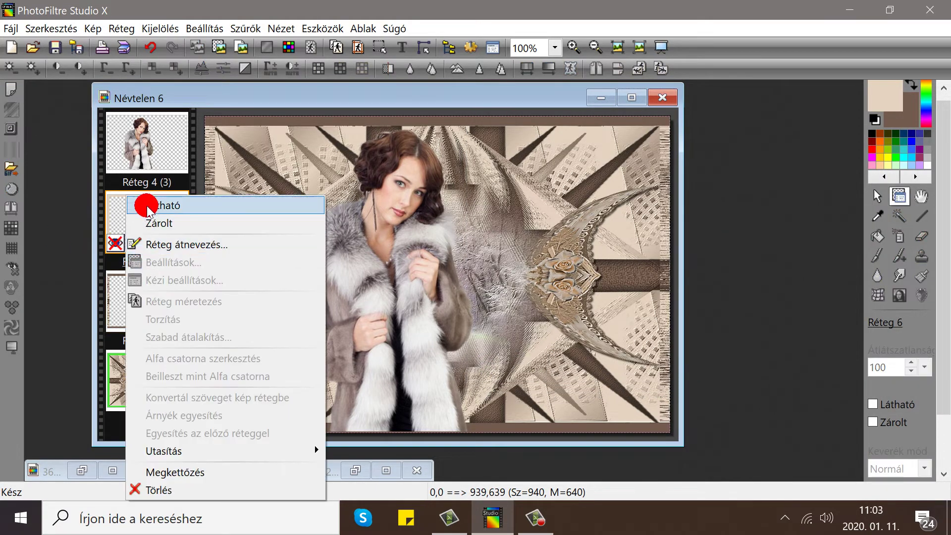
{"action": "left_click", "coordinate": [148, 206]}
{"action": "left_click", "coordinate": [11, 150]}
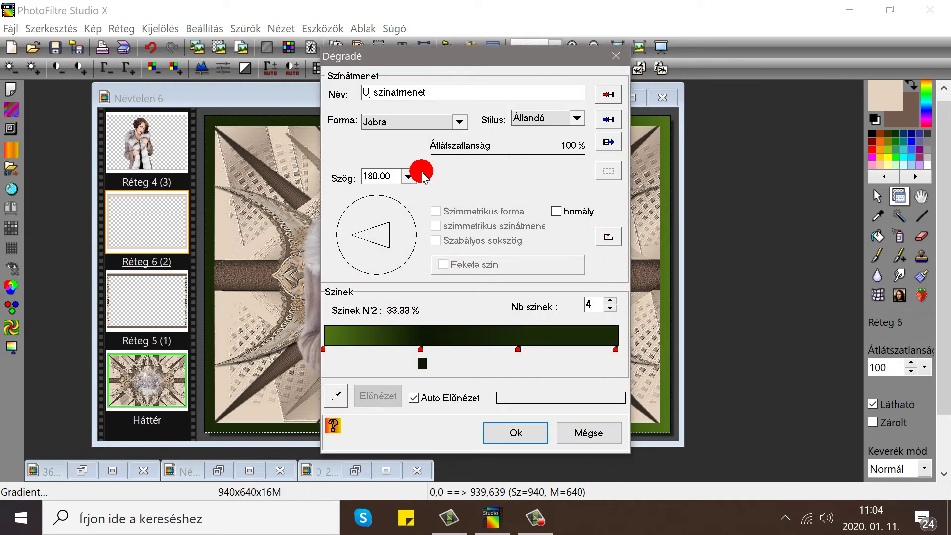
{"action": "left_click", "coordinate": [613, 58]}
Apply a curved (ívelt) wave deformation to the beige frame layer Réteg 6 with horizontal value 64 and horizontal intensity 234.
{"action": "left_click", "coordinate": [11, 113]}
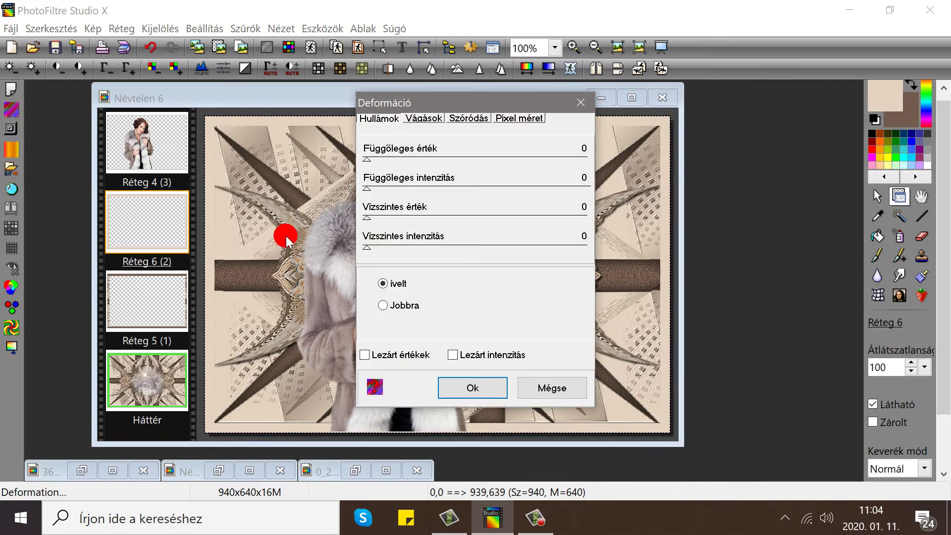
{"action": "left_click_drag", "start_coordinate": [365, 221], "coordinate": [626, 209]}
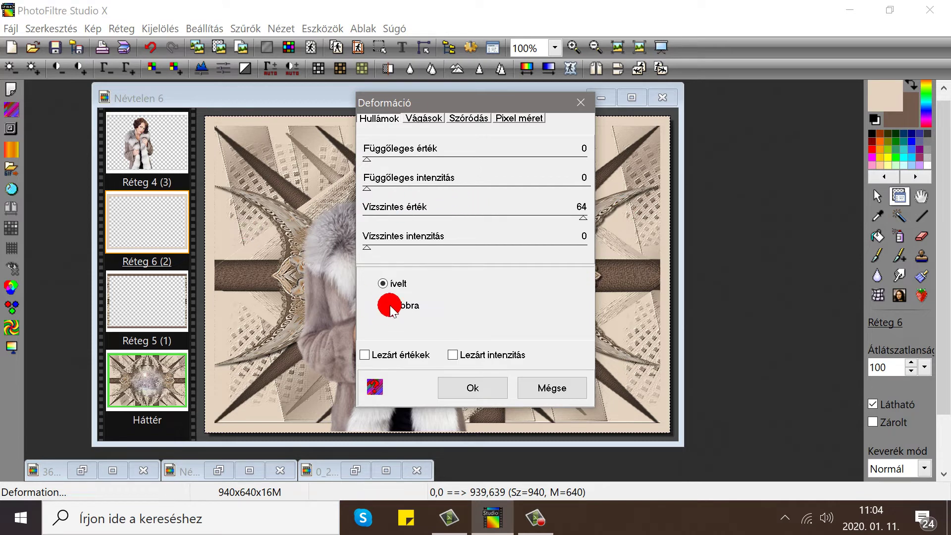
{"action": "left_click_drag", "start_coordinate": [366, 248], "coordinate": [607, 252]}
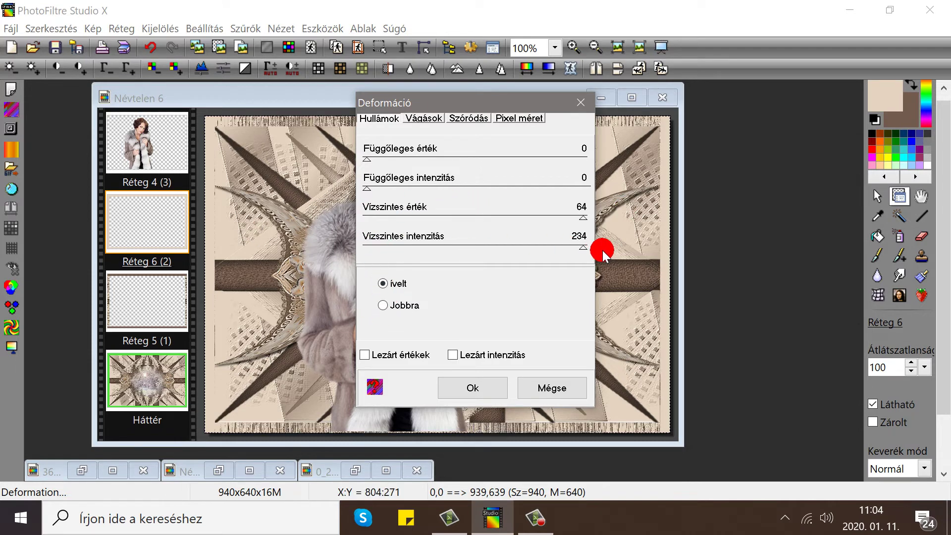
{"action": "left_click_drag", "start_coordinate": [480, 98], "coordinate": [567, 53]}
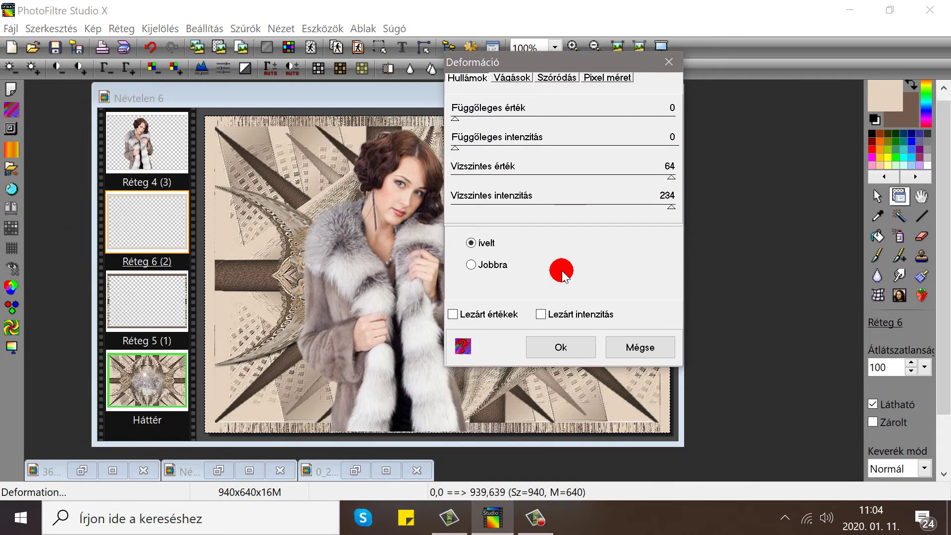
{"action": "left_click", "coordinate": [568, 348]}
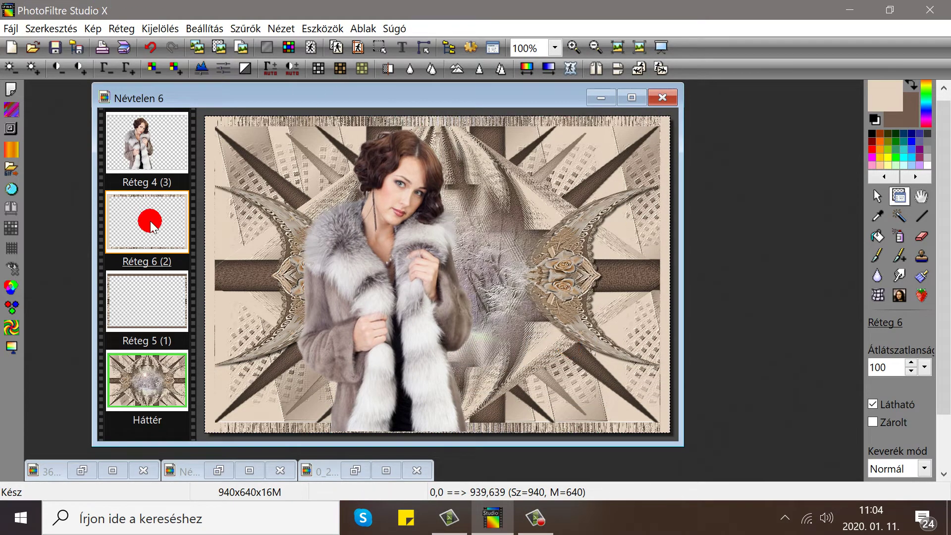
Erase the left and right sides of the beige frame on layer Réteg 6 to expose the brown frame beneath, undoing the first eraser stroke.
{"action": "left_click", "coordinate": [923, 240]}
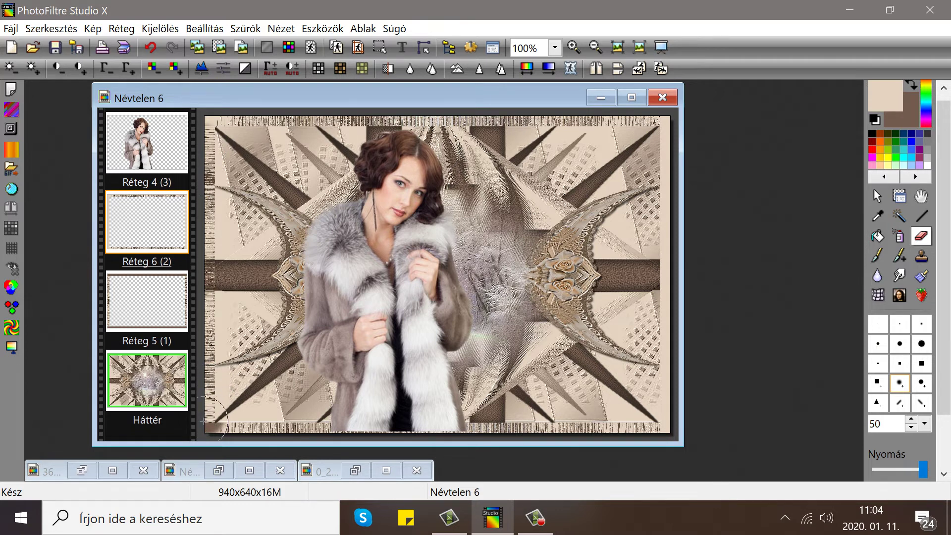
{"action": "left_click", "coordinate": [150, 47]}
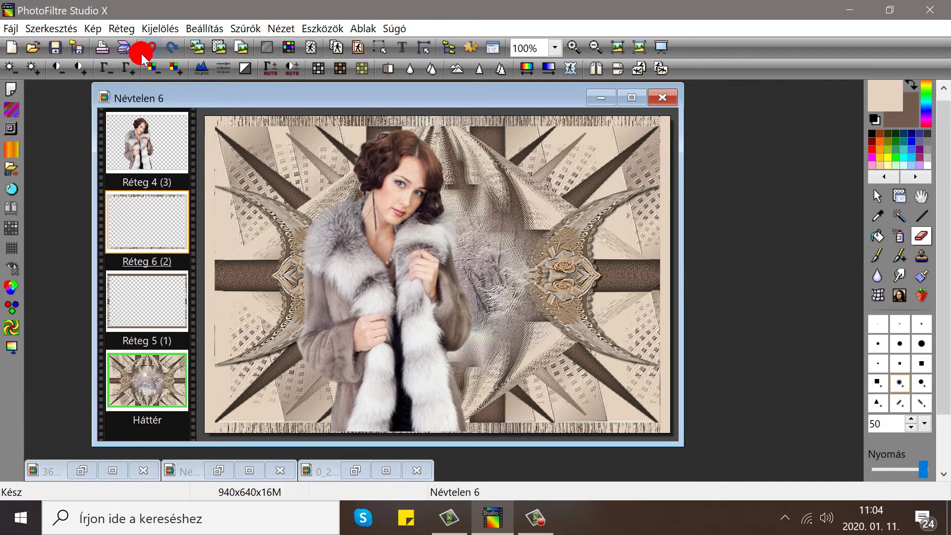
{"action": "left_click_drag", "start_coordinate": [204, 148], "coordinate": [198, 240]}
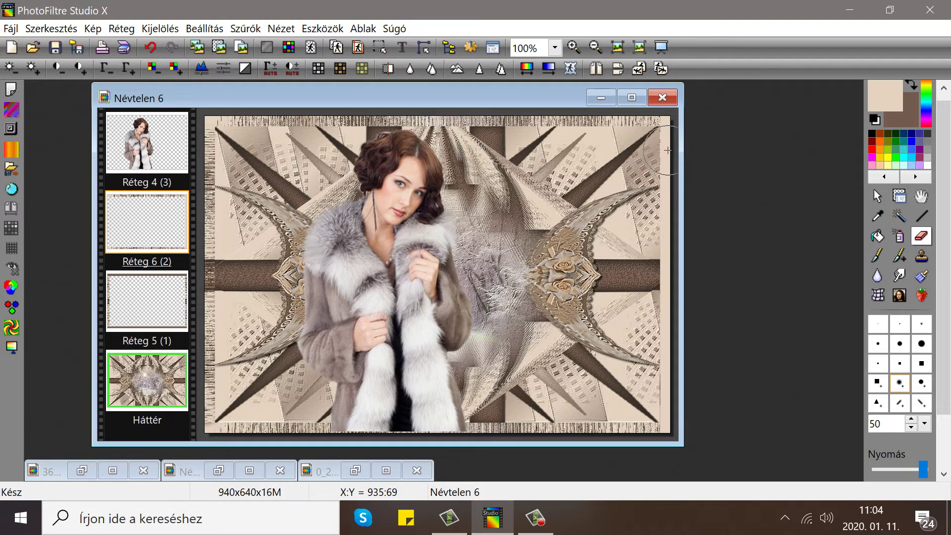
{"action": "left_click_drag", "start_coordinate": [668, 156], "coordinate": [659, 350]}
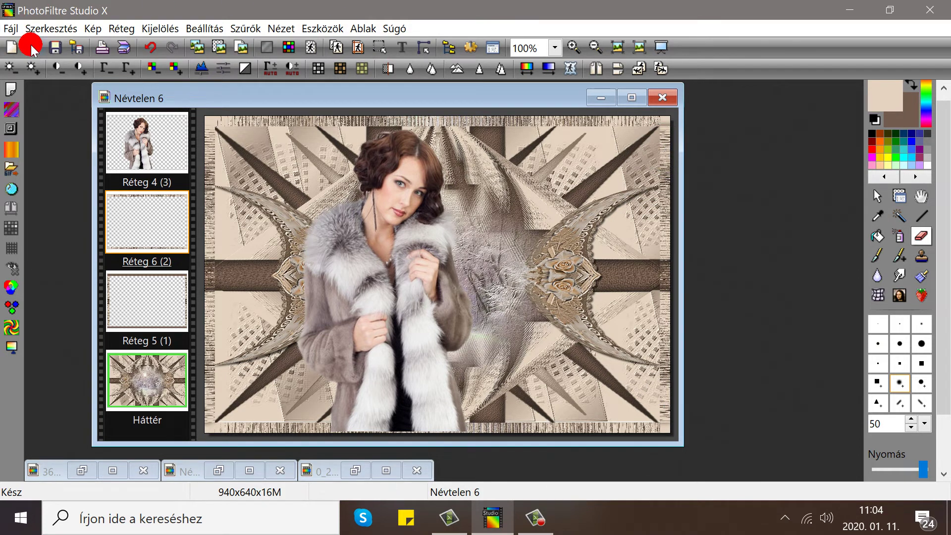
Merge the beige frame layer Réteg 6 into Réteg 5 and select the merged frame's outline.
{"action": "right_click", "coordinate": [120, 208]}
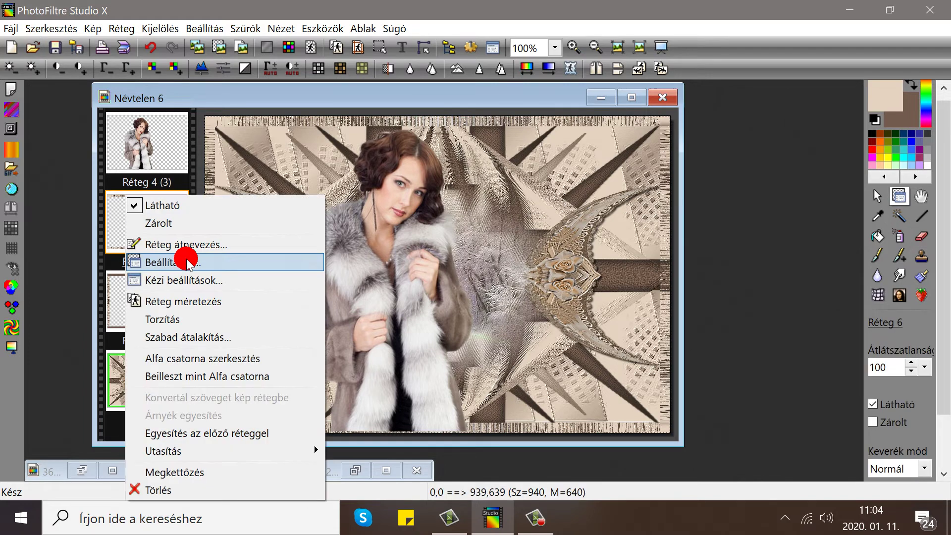
{"action": "left_click", "coordinate": [178, 434]}
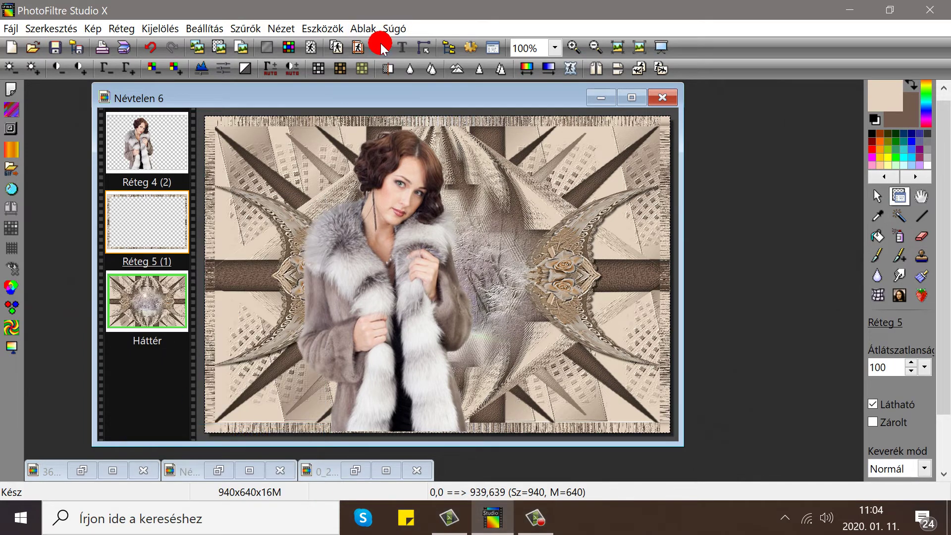
{"action": "left_click", "coordinate": [381, 47]}
{"action": "left_click", "coordinate": [215, 127]}
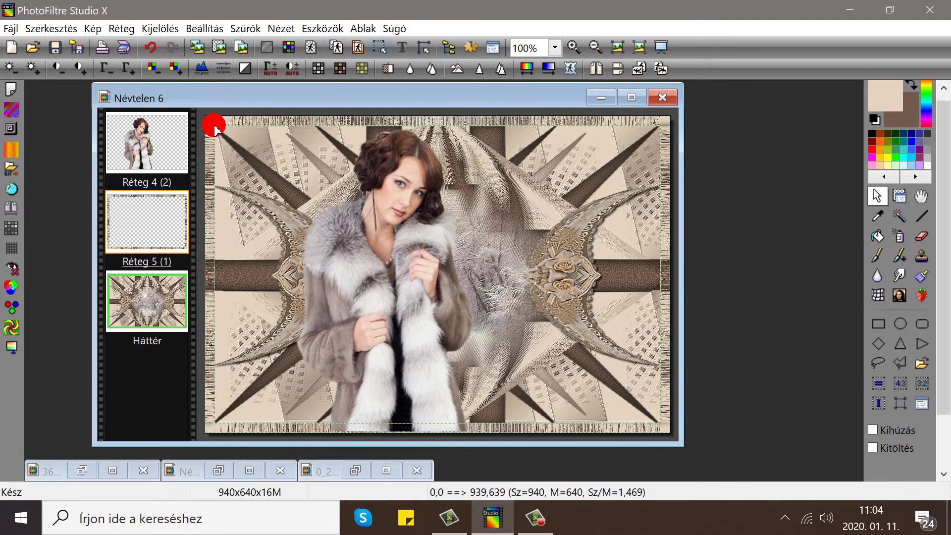
Apply a Progresszív kontúr to the selected frame with width 5, a darker brown colour and the Elmosás style.
{"action": "left_click", "coordinate": [244, 29]}
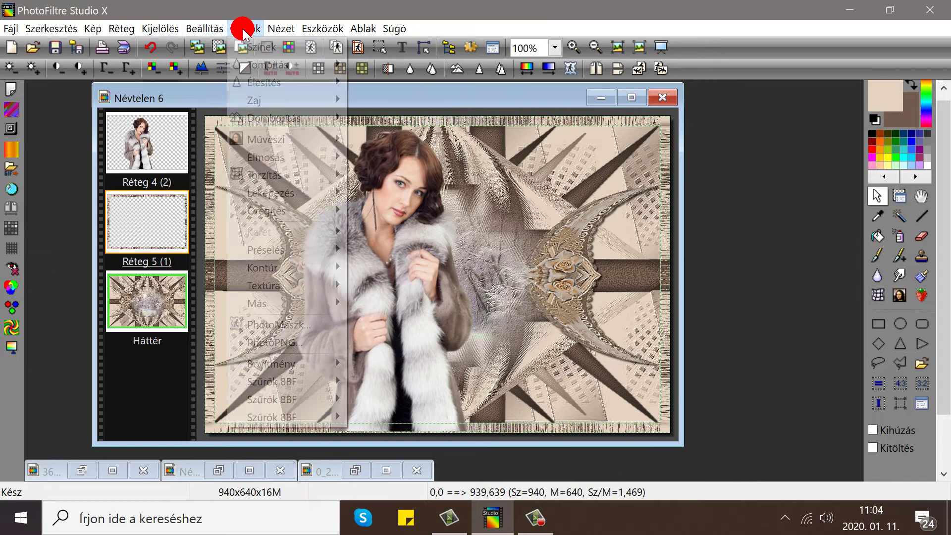
{"action": "mouse_move", "coordinate": [257, 193]}
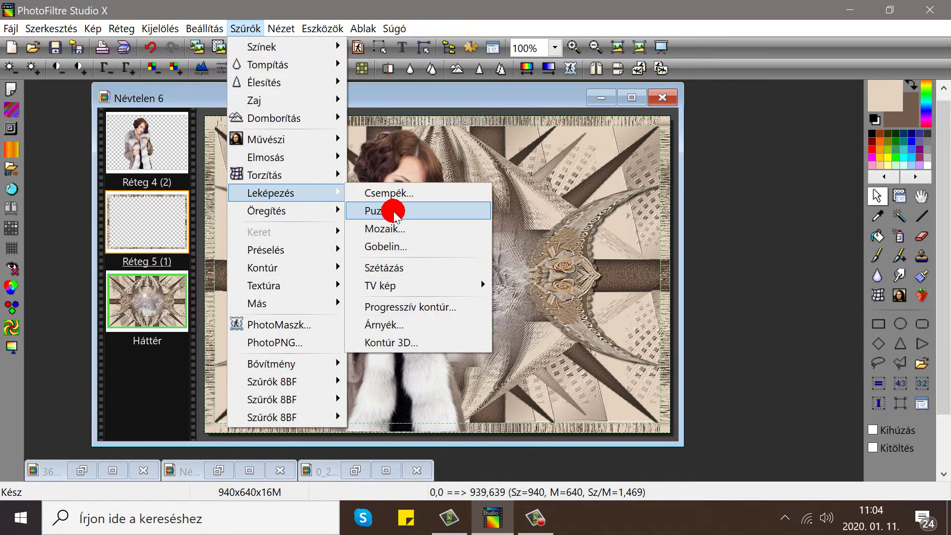
{"action": "left_click", "coordinate": [411, 312]}
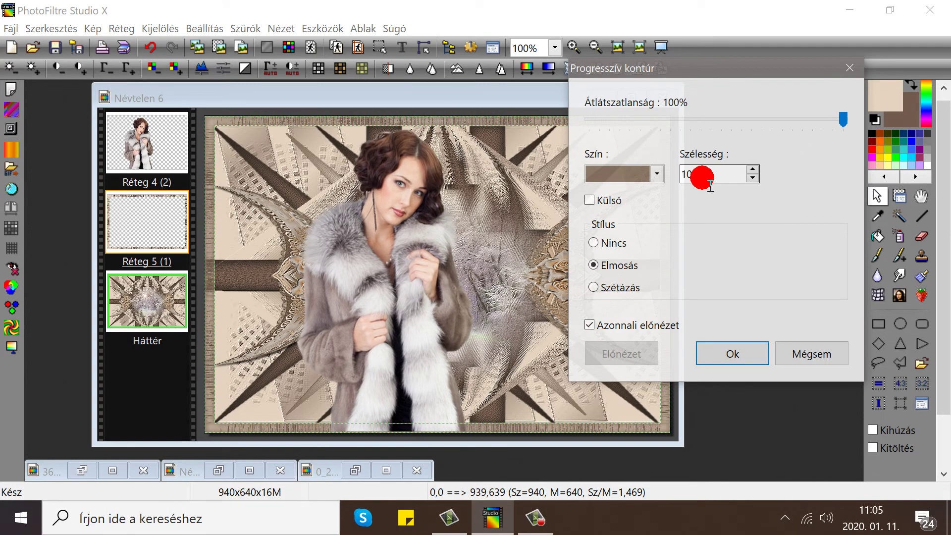
{"action": "mouse_move", "coordinate": [710, 185]}
{"action": "left_mouse_down"}
{"action": "mouse_move", "coordinate": [685, 178]}
{"action": "mouse_move", "coordinate": [677, 163]}
{"action": "left_mouse_up"}
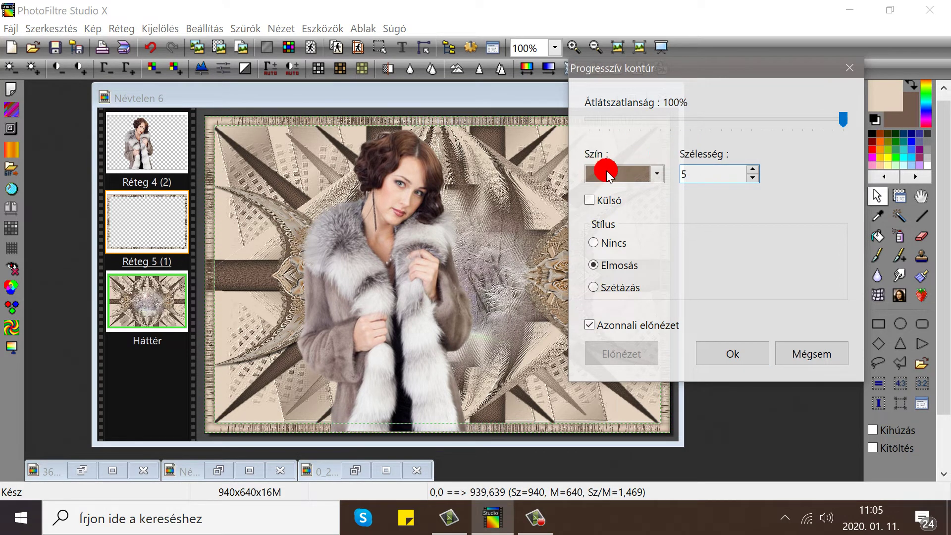
{"action": "left_click", "coordinate": [614, 182]}
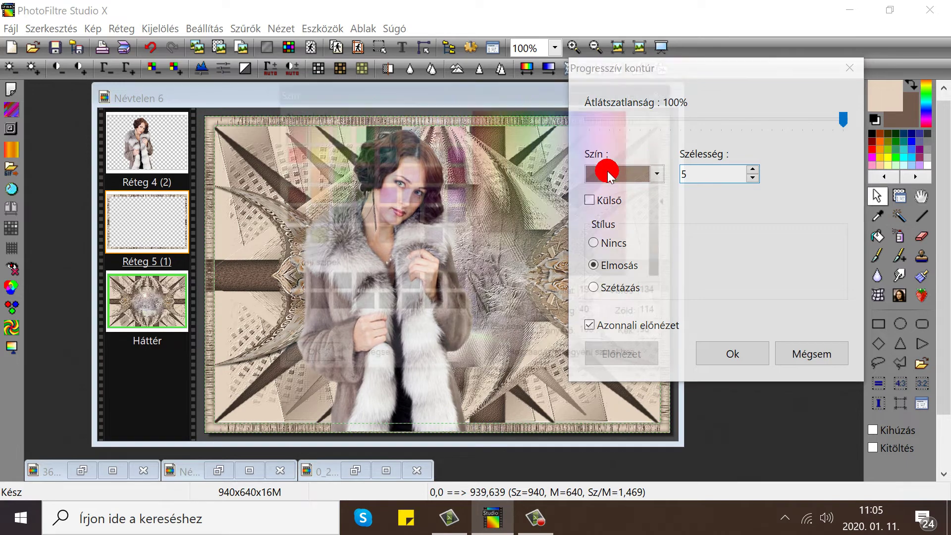
{"action": "left_click", "coordinate": [659, 223]}
{"action": "left_click", "coordinate": [310, 357]}
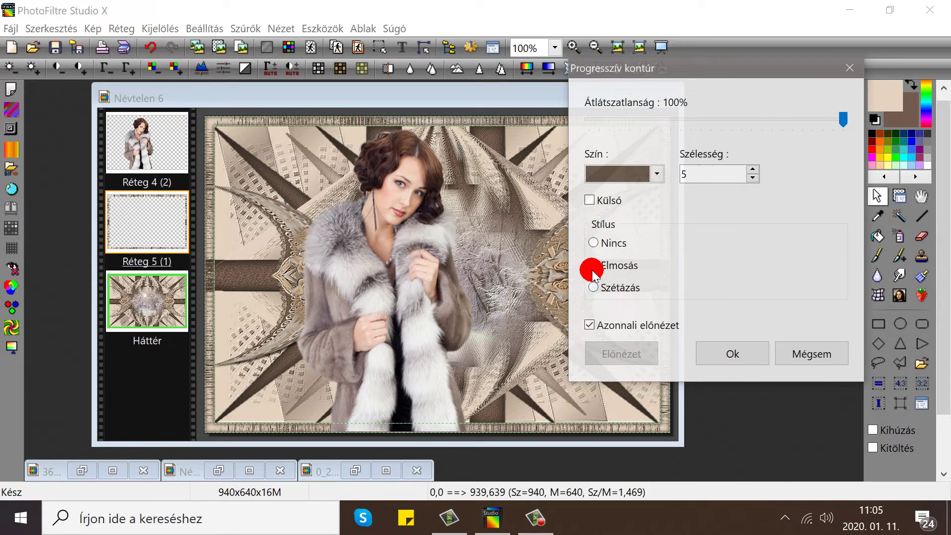
{"action": "left_click", "coordinate": [737, 354]}
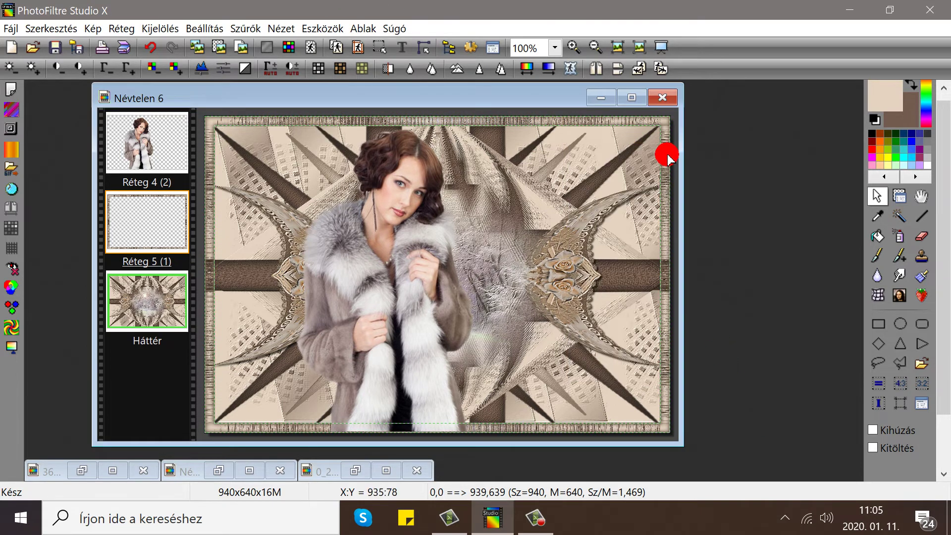
Merge the finished frame layer Réteg 5 into the background.
{"action": "left_click_drag", "start_coordinate": [140, 232], "coordinate": [193, 245]}
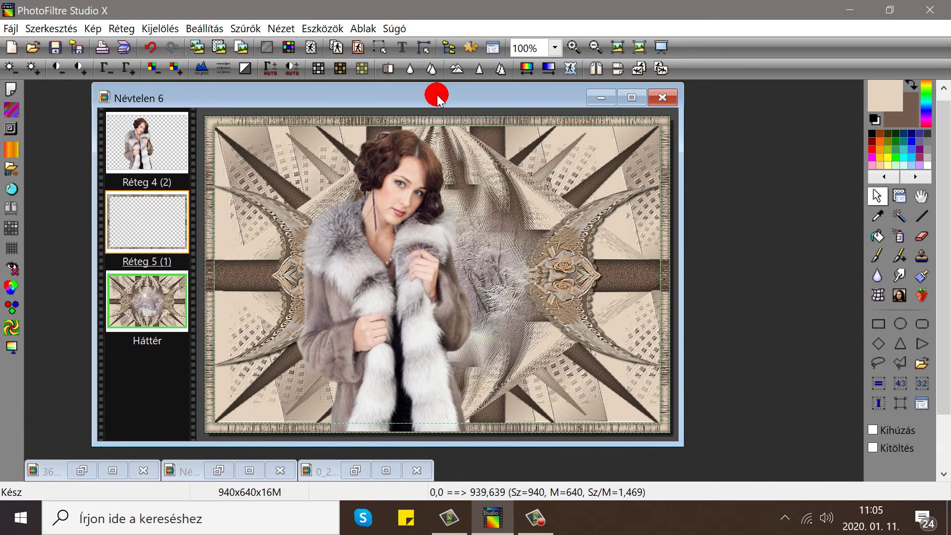
{"action": "left_click_drag", "start_coordinate": [437, 94], "coordinate": [428, 94]}
{"action": "right_click", "coordinate": [141, 210]}
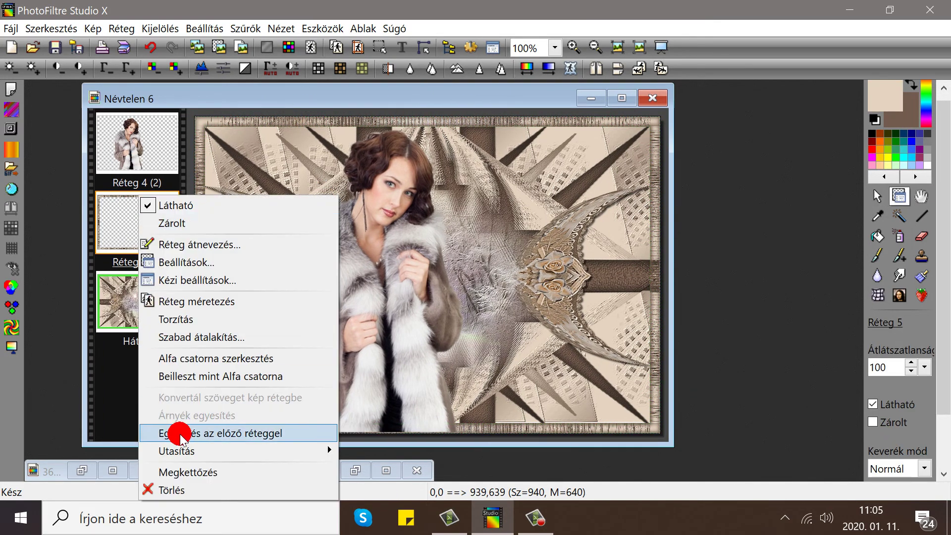
{"action": "left_click", "coordinate": [174, 430]}
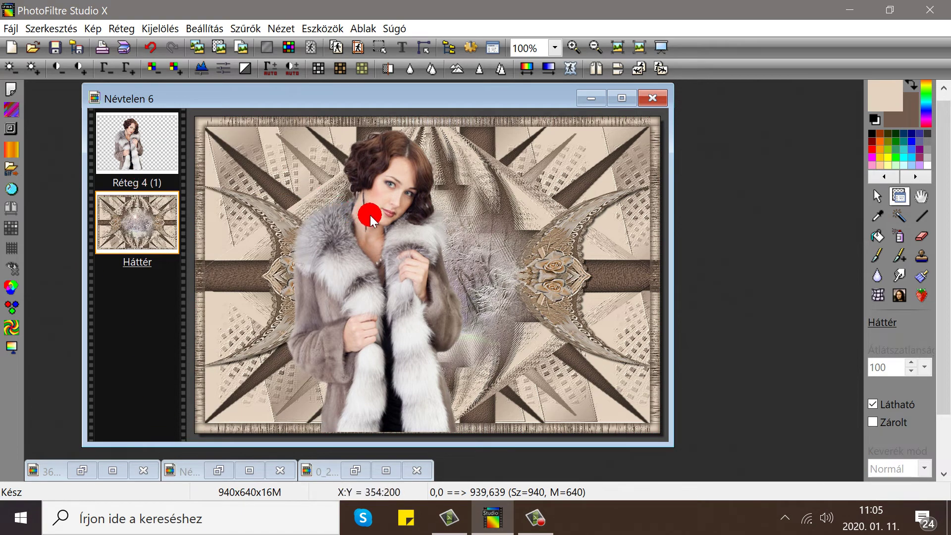
Reposition the woman figure on layer Réteg 4 within the frame, to about X 134, Y 36.
{"action": "mouse_move", "coordinate": [381, 187]}
{"action": "left_mouse_down"}
{"action": "mouse_move", "coordinate": [375, 200]}
{"action": "mouse_move", "coordinate": [377, 189]}
{"action": "mouse_move", "coordinate": [394, 196]}
{"action": "mouse_move", "coordinate": [385, 197]}
{"action": "left_mouse_up"}
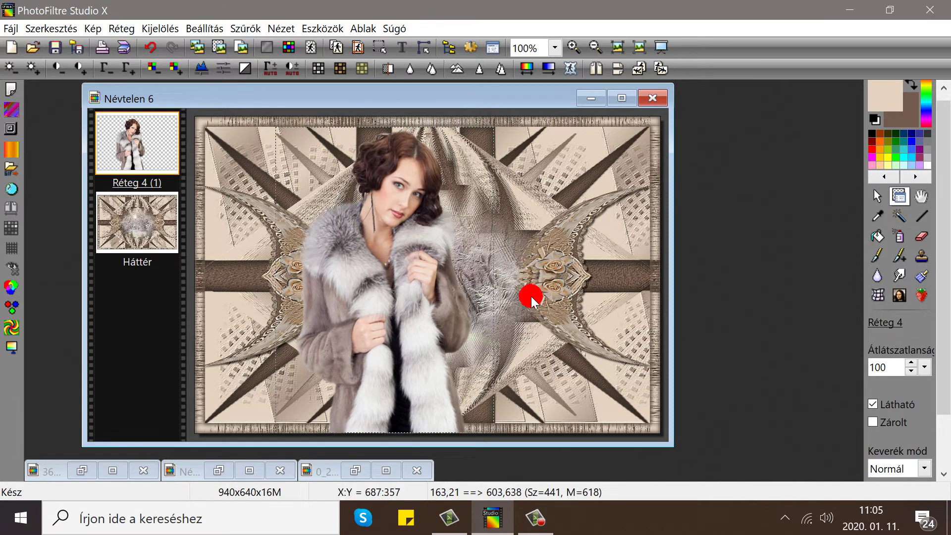
{"action": "left_click_drag", "start_coordinate": [441, 300], "coordinate": [417, 306]}
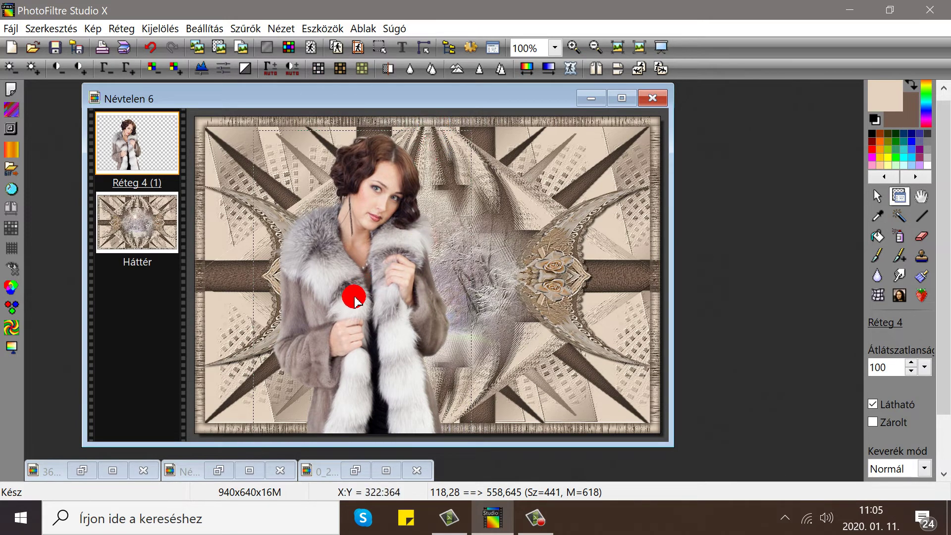
{"action": "mouse_move", "coordinate": [354, 299]}
{"action": "left_mouse_down"}
{"action": "mouse_move", "coordinate": [346, 298]}
{"action": "mouse_move", "coordinate": [478, 267]}
{"action": "mouse_move", "coordinate": [405, 300]}
{"action": "mouse_move", "coordinate": [362, 304]}
{"action": "left_mouse_up"}
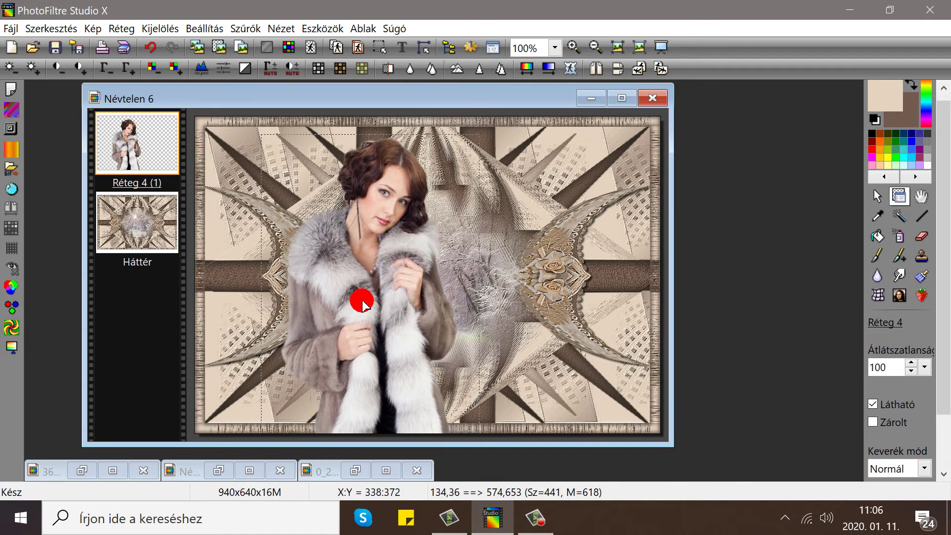
Try a black drop shadow with radius 20 on the woman layer Réteg 4 and undo it.
{"action": "left_click", "coordinate": [144, 146]}
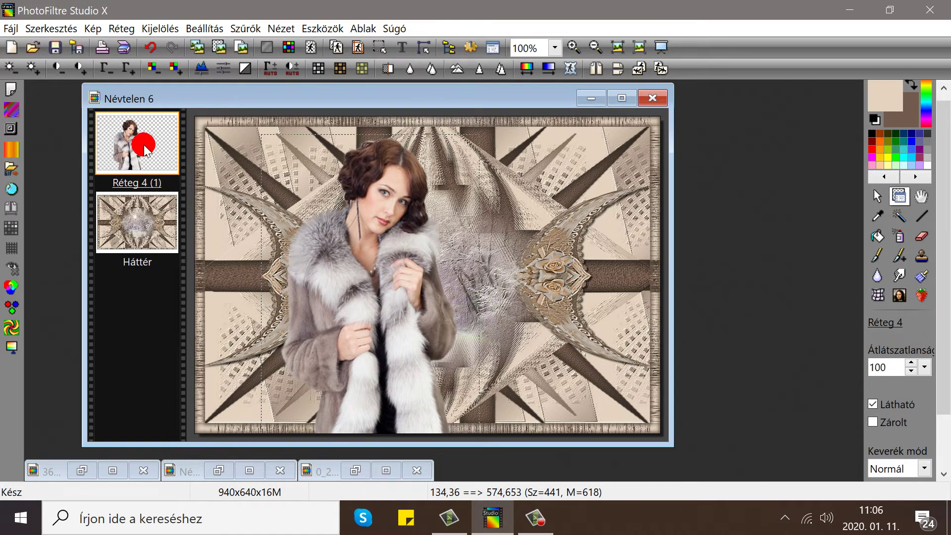
{"action": "left_click", "coordinate": [83, 36]}
{"action": "left_click", "coordinate": [126, 34]}
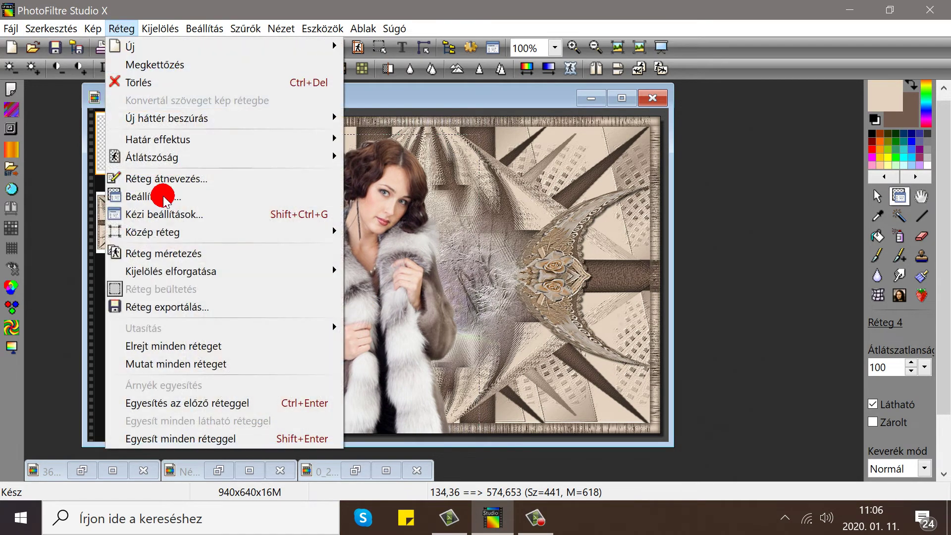
{"action": "left_click", "coordinate": [159, 196]}
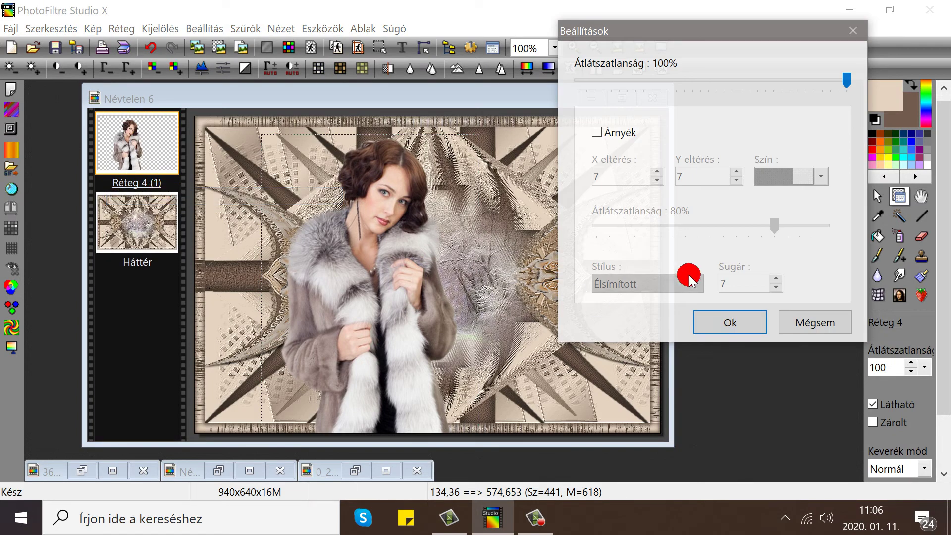
{"action": "left_click", "coordinate": [597, 133]}
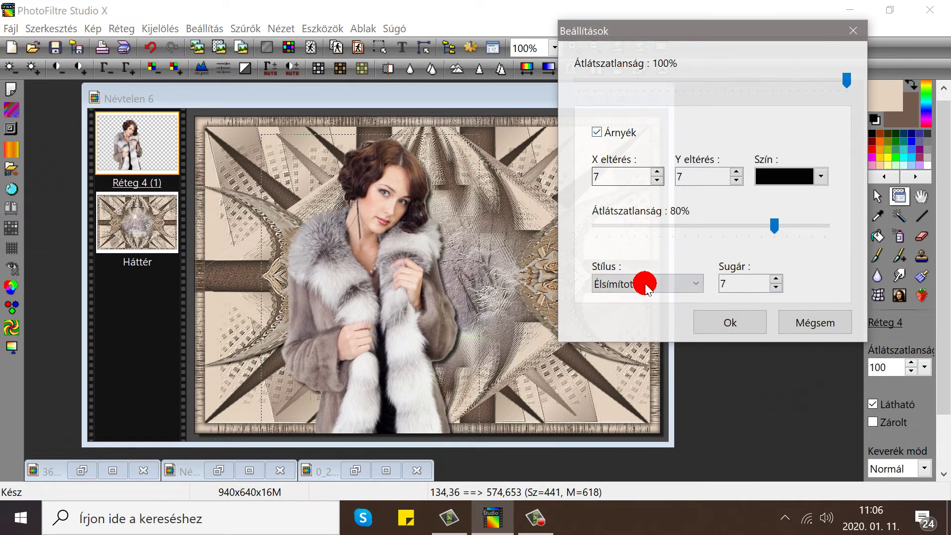
{"action": "double_click", "coordinate": [731, 285]}
{"action": "type", "text": "20"}
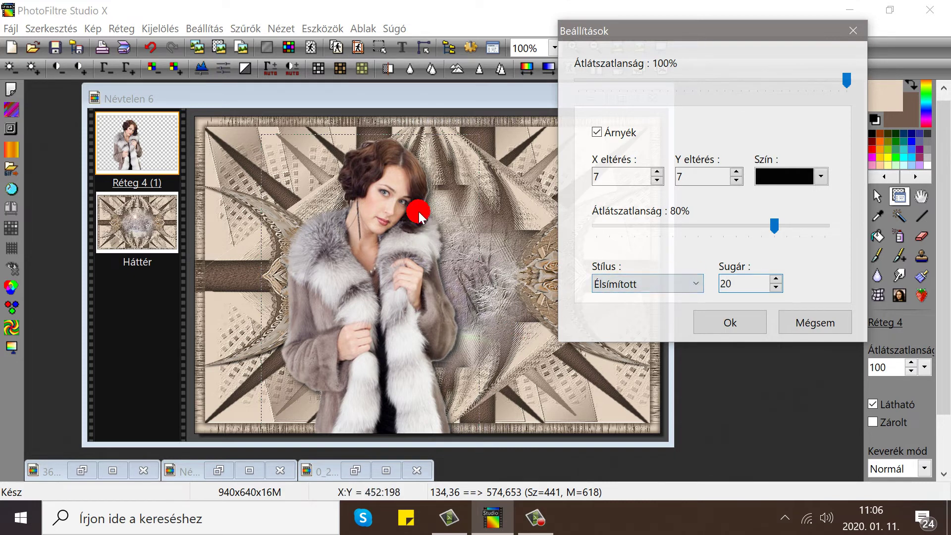
{"action": "left_click", "coordinate": [731, 324]}
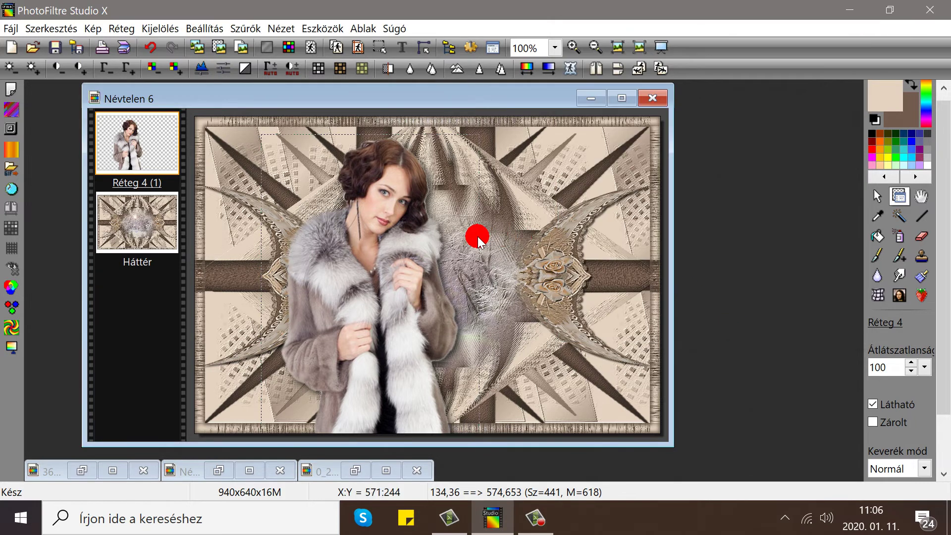
{"action": "left_click", "coordinate": [150, 47]}
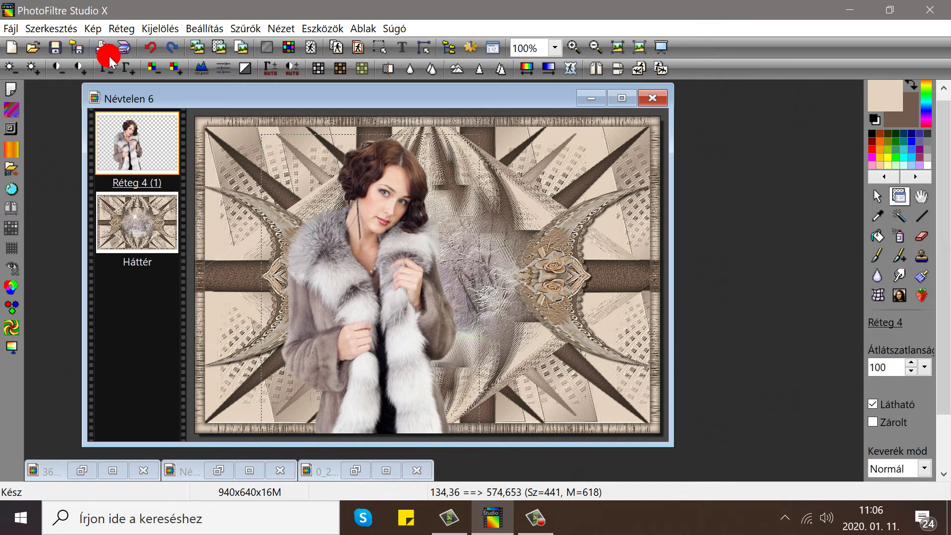
Apply the Progresszív kontúr edge effect to the woman layer Réteg 4 with a 3-pixel radius and Nagy contraction.
{"action": "left_click", "coordinate": [119, 29]}
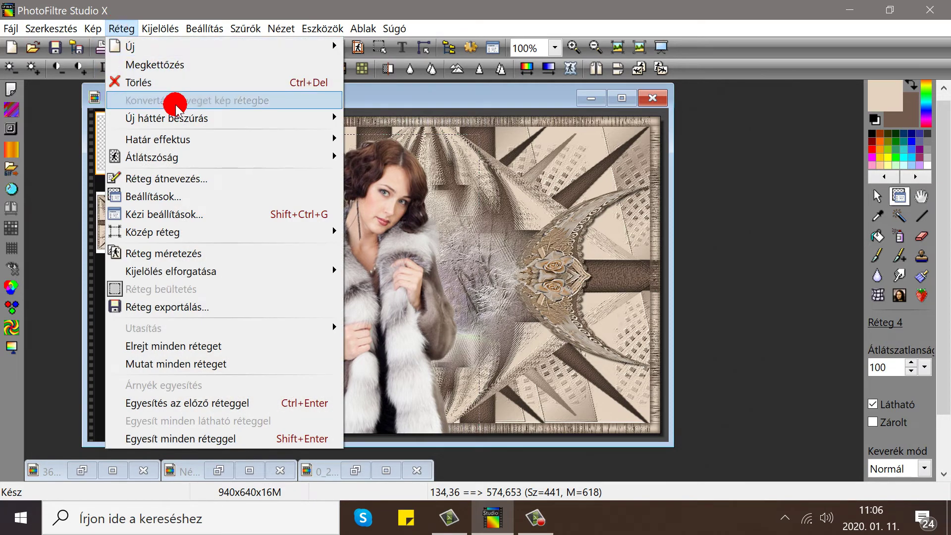
{"action": "mouse_move", "coordinate": [170, 140]}
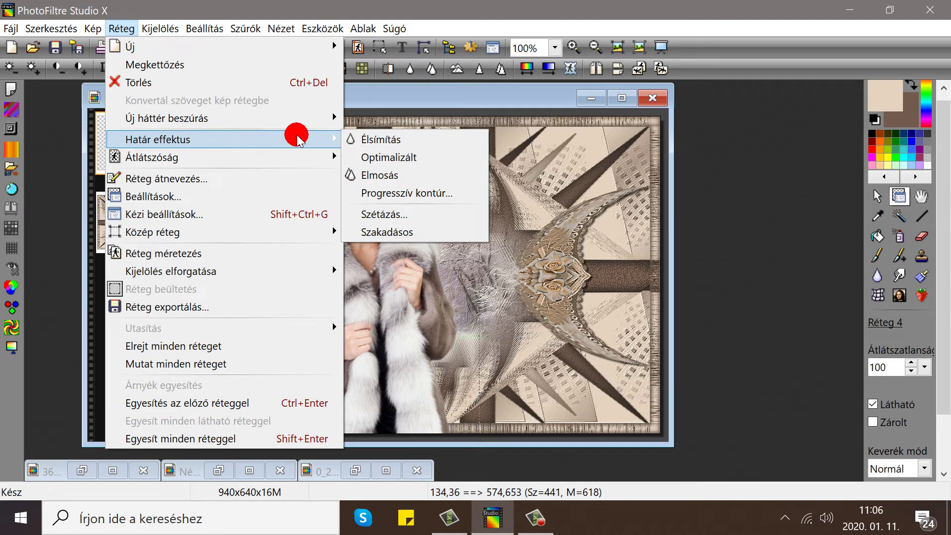
{"action": "left_click", "coordinate": [403, 194]}
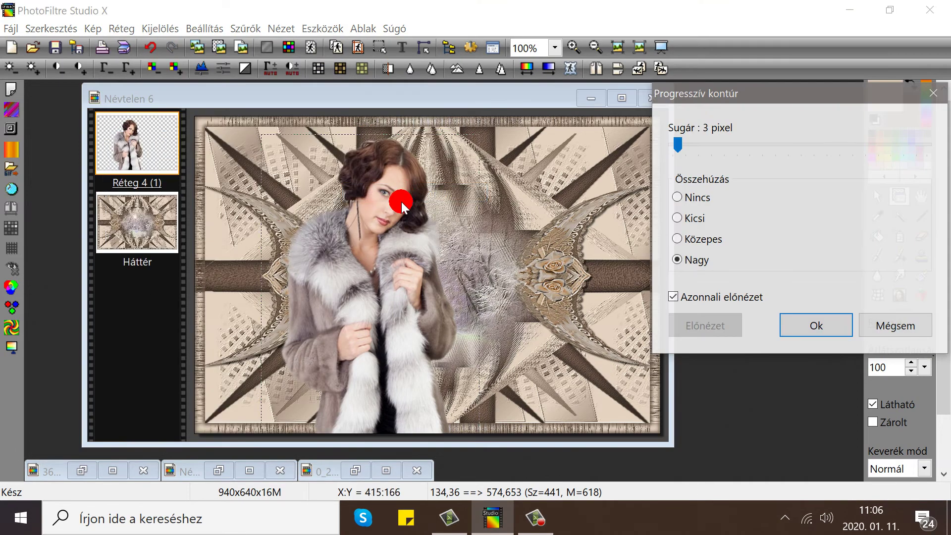
{"action": "left_click", "coordinate": [812, 335]}
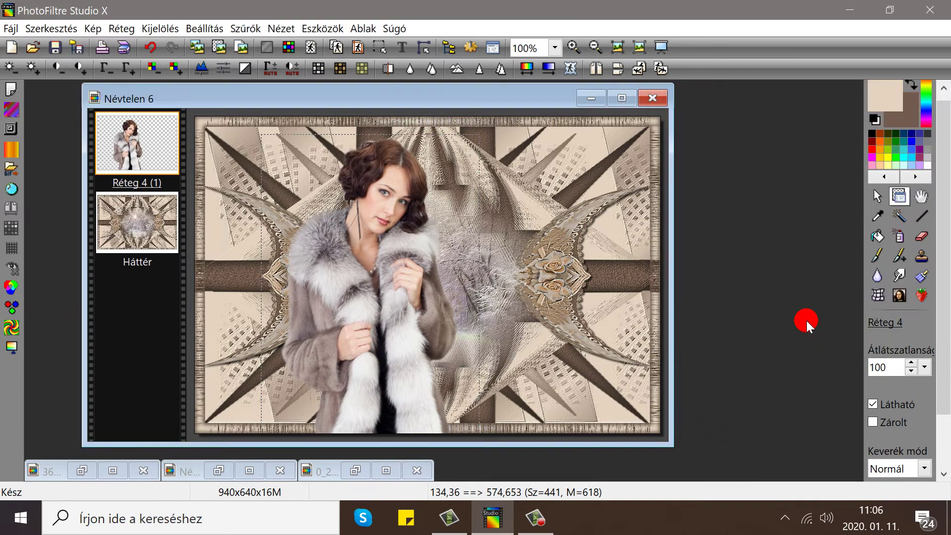
Add a black Élsimított shadow to the woman layer with X and Y offsets of 2, 80% opacity and radius 20.
{"action": "left_click", "coordinate": [120, 30]}
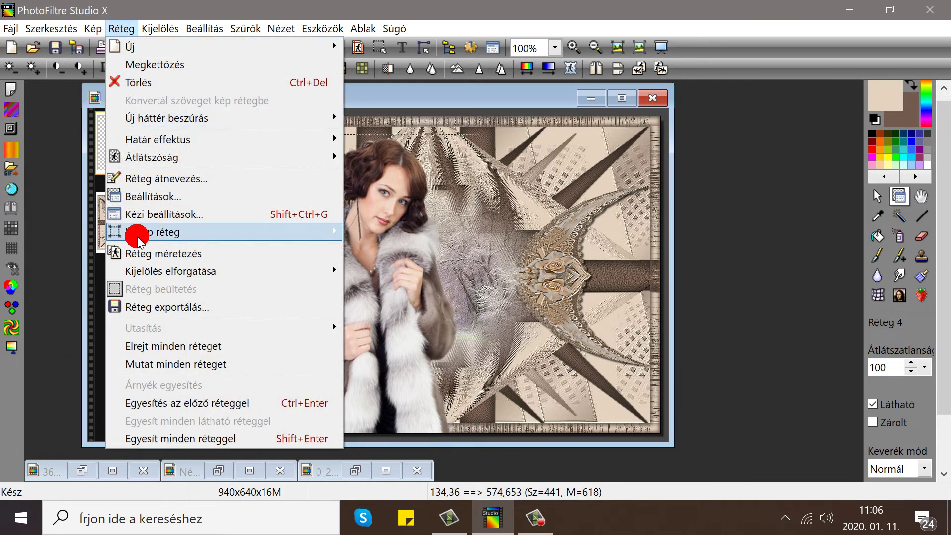
{"action": "left_click", "coordinate": [166, 197]}
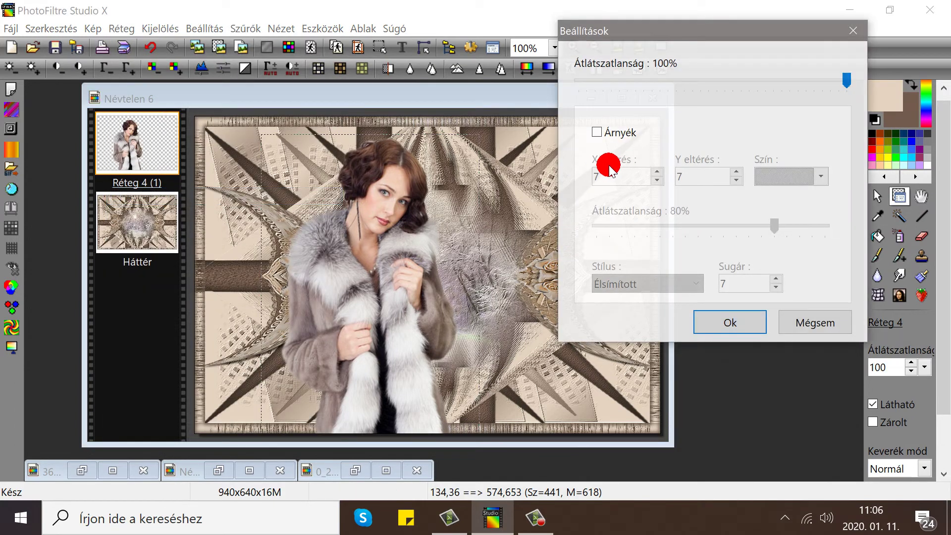
{"action": "left_click", "coordinate": [597, 133]}
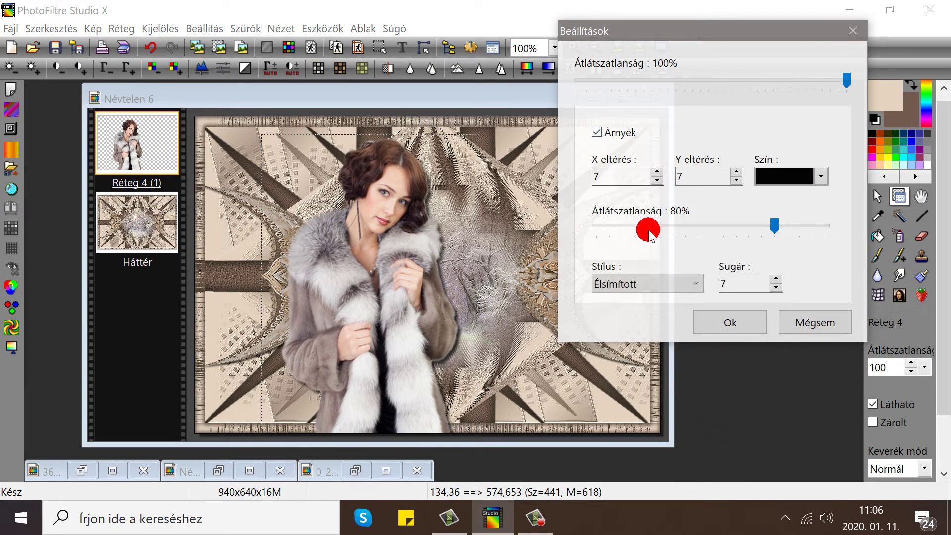
{"action": "left_click", "coordinate": [657, 181]}
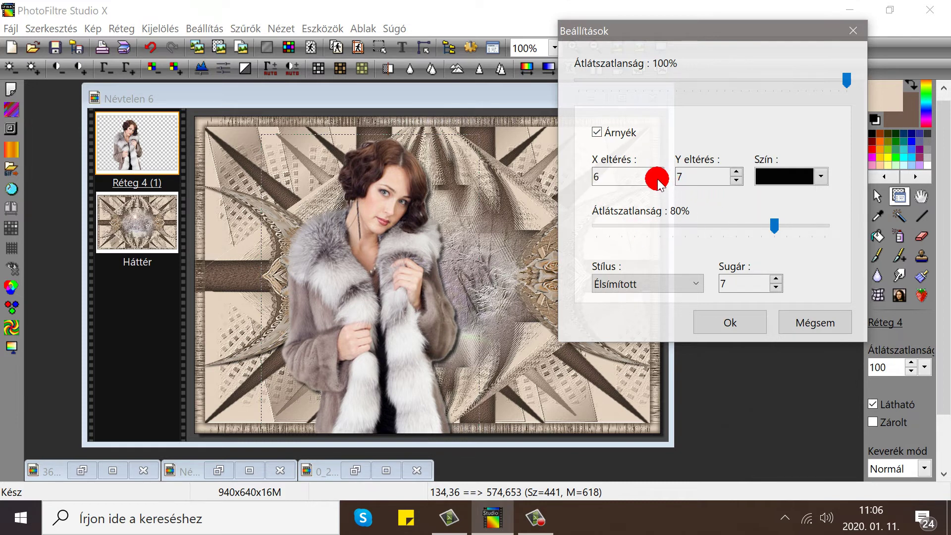
{"action": "left_click", "coordinate": [657, 181]}
{"action": "left_click", "coordinate": [657, 181]}
{"action": "left_click", "coordinate": [658, 181]}
{"action": "left_click", "coordinate": [657, 181]}
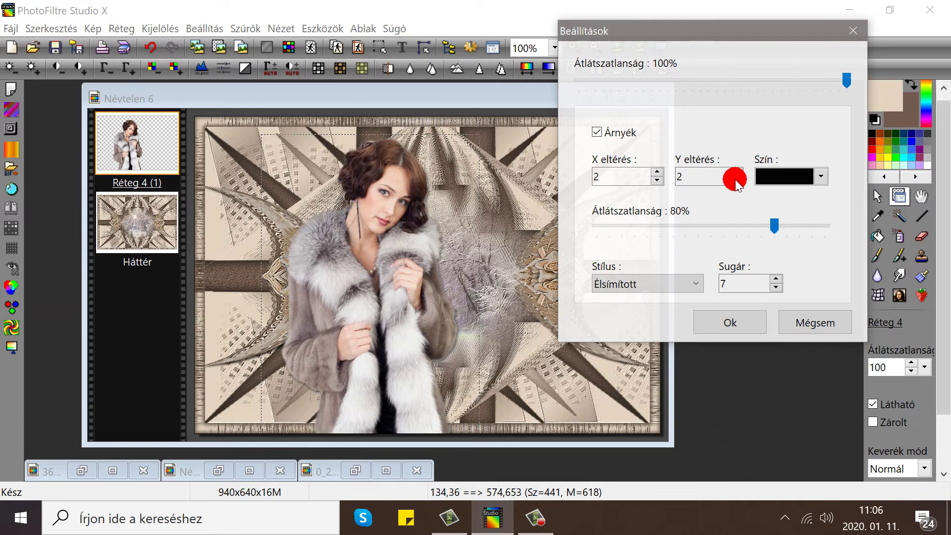
{"action": "double_click", "coordinate": [728, 284]}
{"action": "type", "text": "2"}
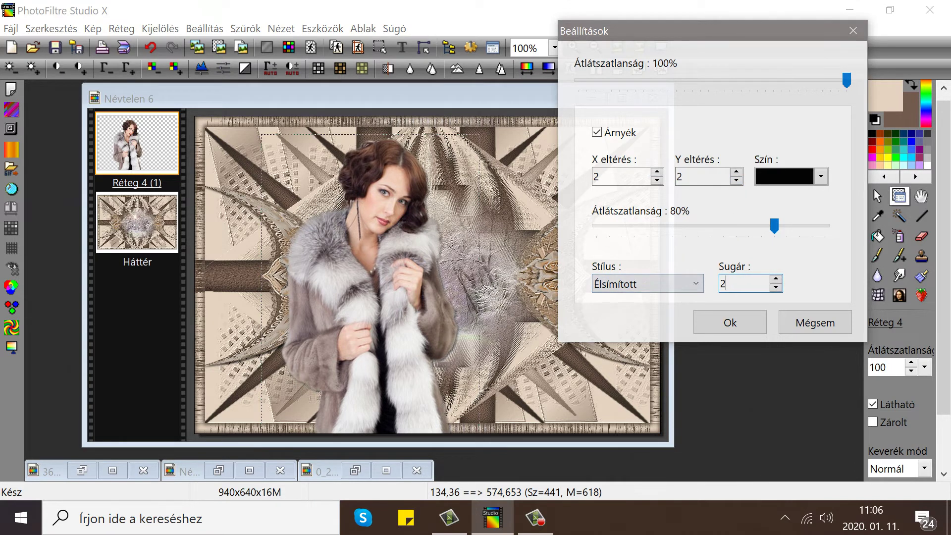
{"action": "type", "text": "0"}
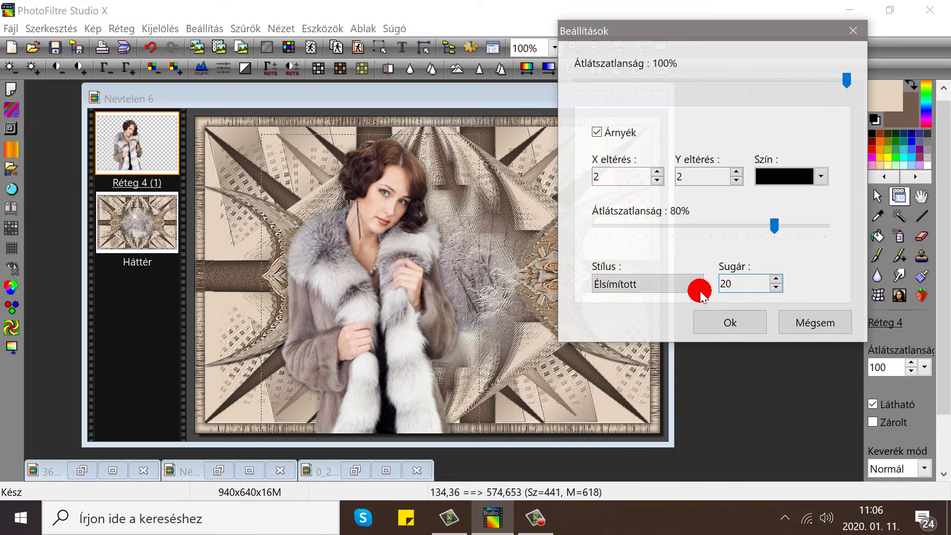
{"action": "left_click", "coordinate": [736, 321]}
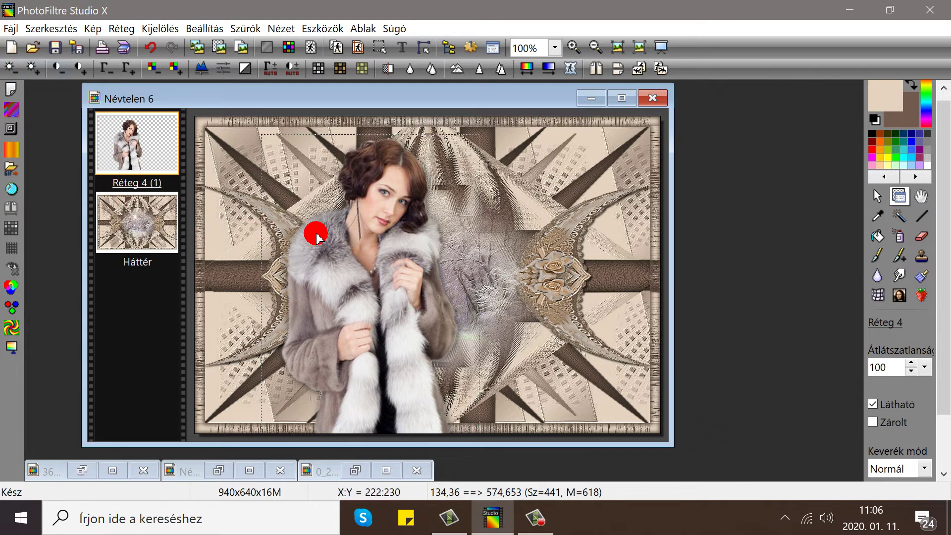
Move the woman figure to about X 144, Y 51 and merge it into the background.
{"action": "left_click_drag", "start_coordinate": [388, 224], "coordinate": [396, 227]}
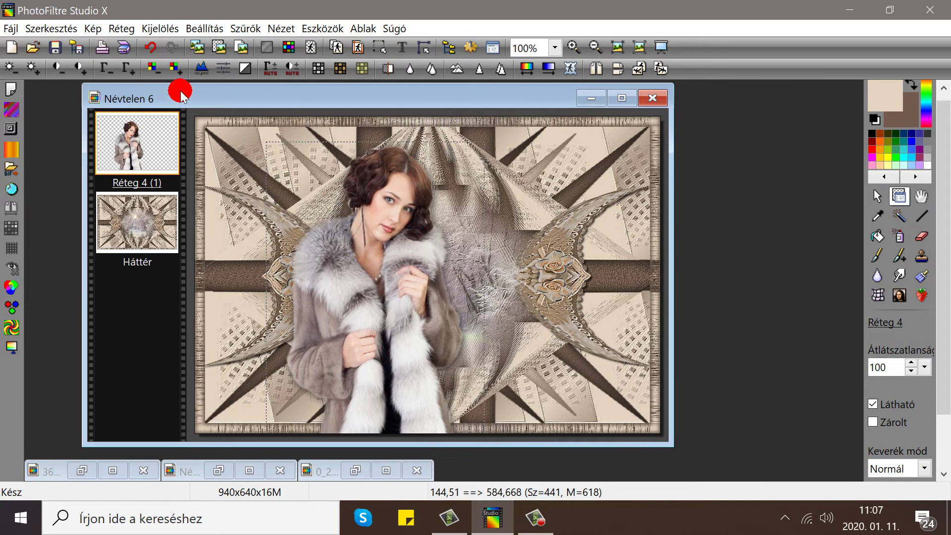
{"action": "right_click", "coordinate": [128, 147]}
{"action": "left_click", "coordinate": [172, 384]}
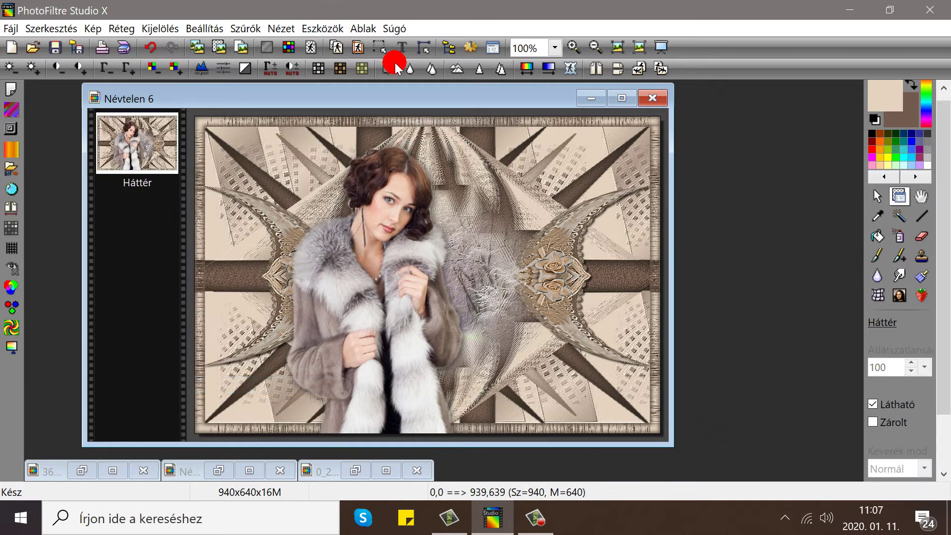
Insert the preset signature caption in bold italic Georgia, size 35, and convert the text to an image layer.
{"action": "left_click", "coordinate": [400, 49]}
{"action": "left_click", "coordinate": [455, 282]}
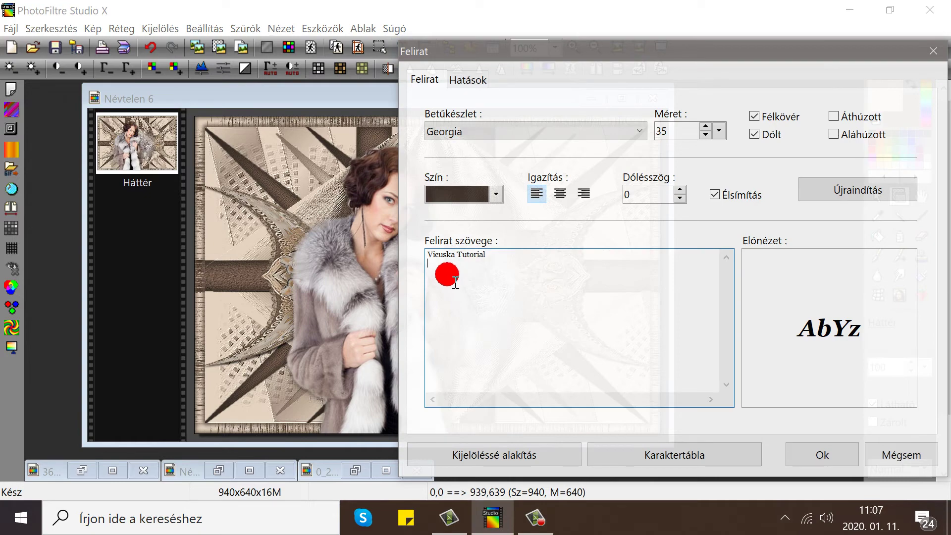
{"action": "left_click", "coordinate": [830, 452]}
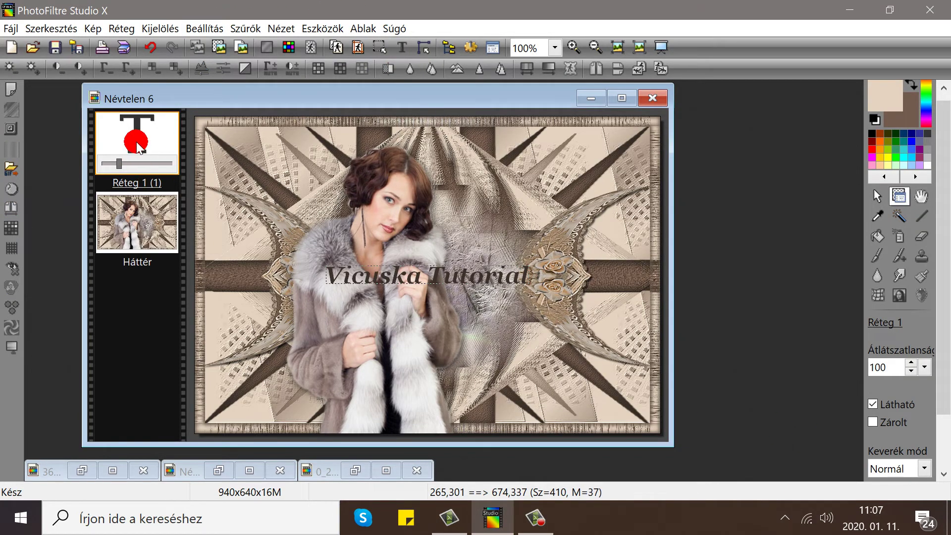
{"action": "right_click", "coordinate": [137, 143]}
{"action": "left_click", "coordinate": [180, 342]}
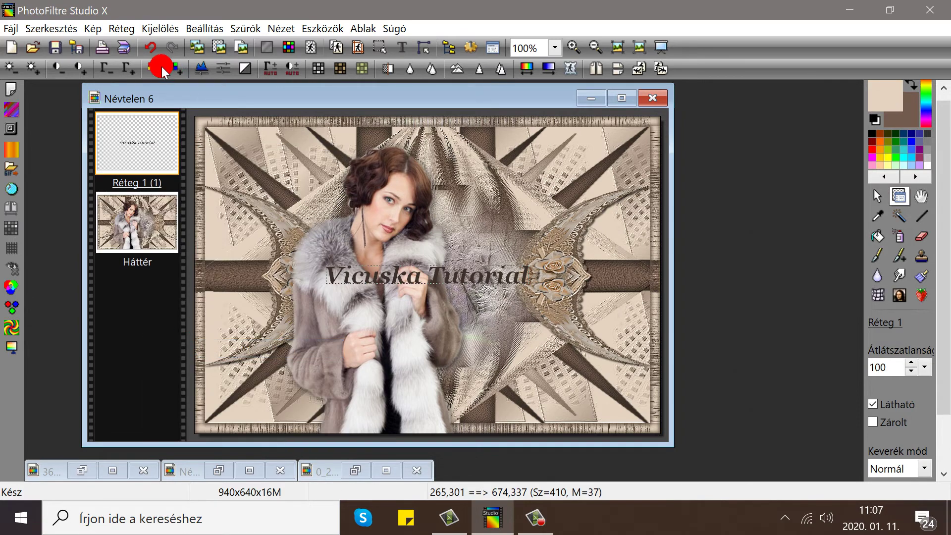
Set up a Deformáció wave on the caption with vertical value 64, intensity 3, horizontal value 64 and intensity 101.
{"action": "left_click_drag", "start_coordinate": [258, 94], "coordinate": [255, 88]}
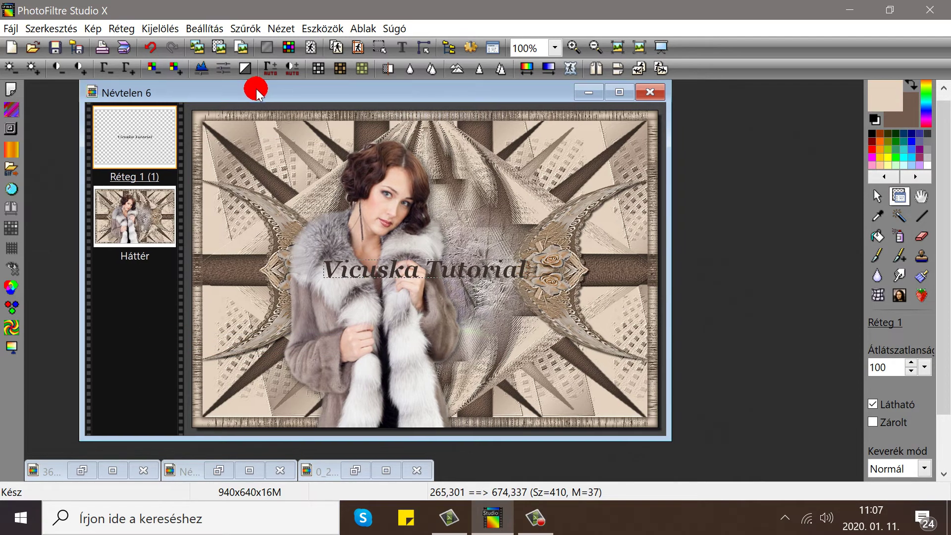
{"action": "left_click", "coordinate": [11, 111]}
{"action": "left_click_drag", "start_coordinate": [367, 159], "coordinate": [591, 160]}
{"action": "left_click_drag", "start_coordinate": [367, 188], "coordinate": [444, 196]}
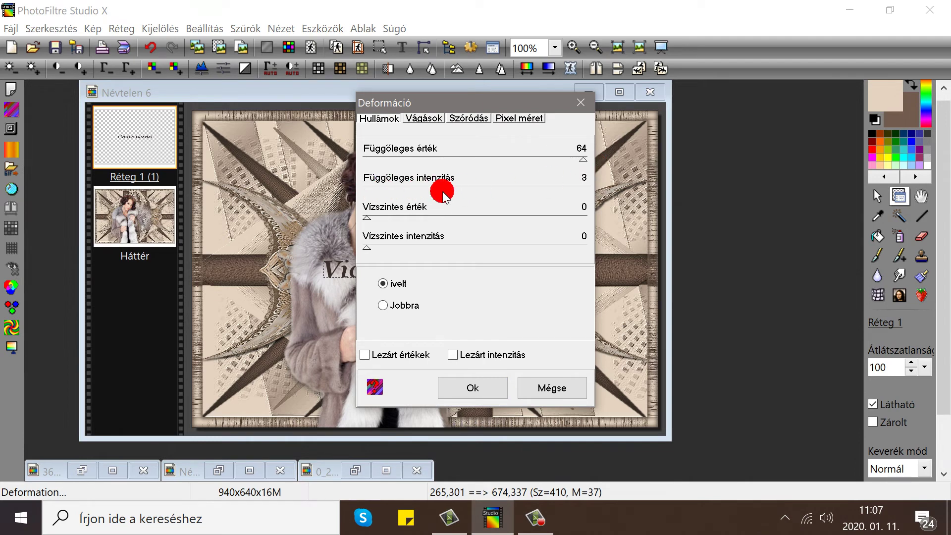
{"action": "left_click", "coordinate": [439, 101]}
{"action": "left_click_drag", "start_coordinate": [440, 101], "coordinate": [674, 71]}
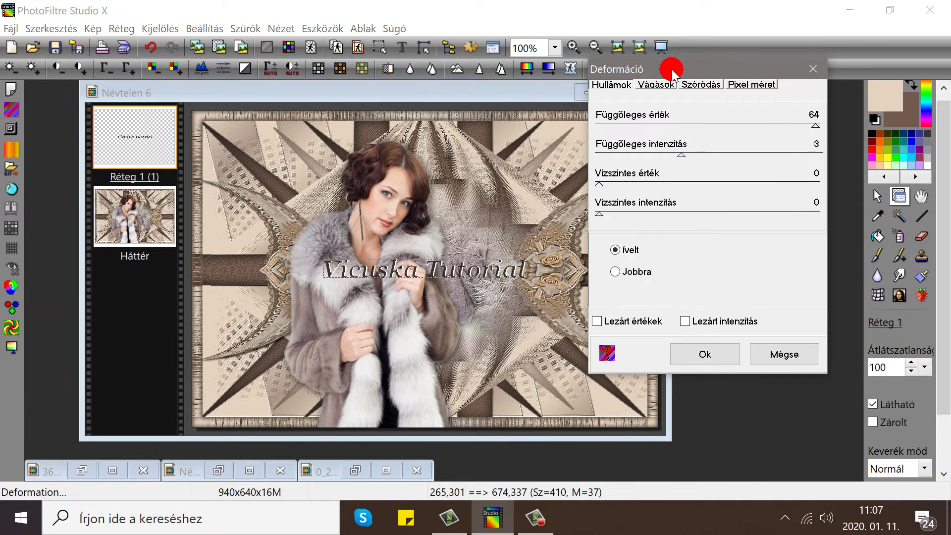
{"action": "left_click_drag", "start_coordinate": [605, 190], "coordinate": [843, 186]}
{"action": "left_click_drag", "start_coordinate": [599, 218], "coordinate": [782, 213]}
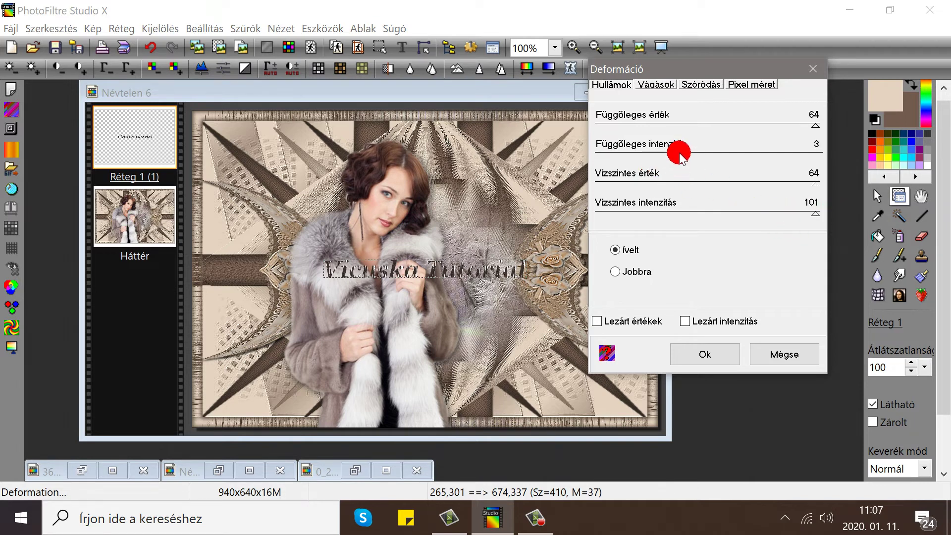
Apply the caption's wave deformation in Jobbra mode with vertical value 64, vertical intensity 8 and a reduced horizontal intensity.
{"action": "left_click_drag", "start_coordinate": [810, 124], "coordinate": [606, 128]}
{"action": "left_click_drag", "start_coordinate": [681, 154], "coordinate": [515, 168]}
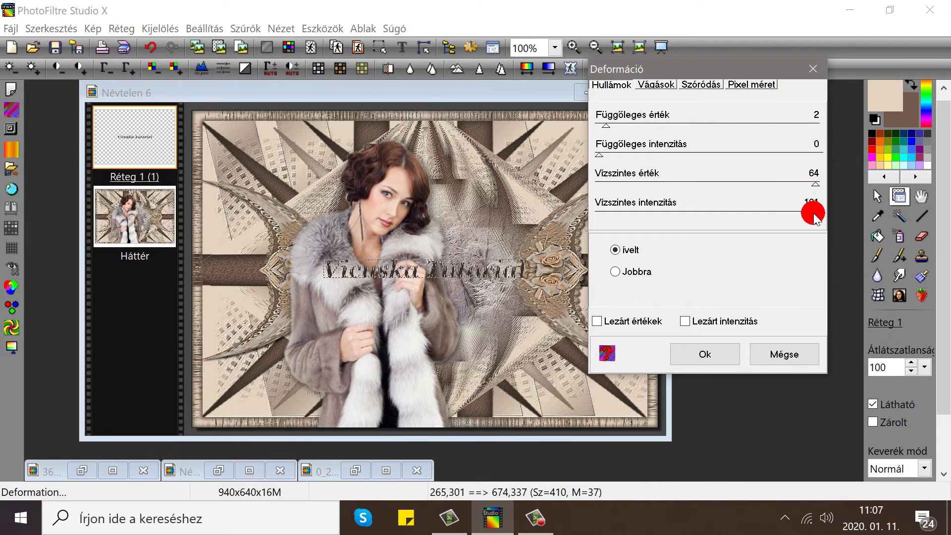
{"action": "left_click_drag", "start_coordinate": [814, 217], "coordinate": [673, 220]}
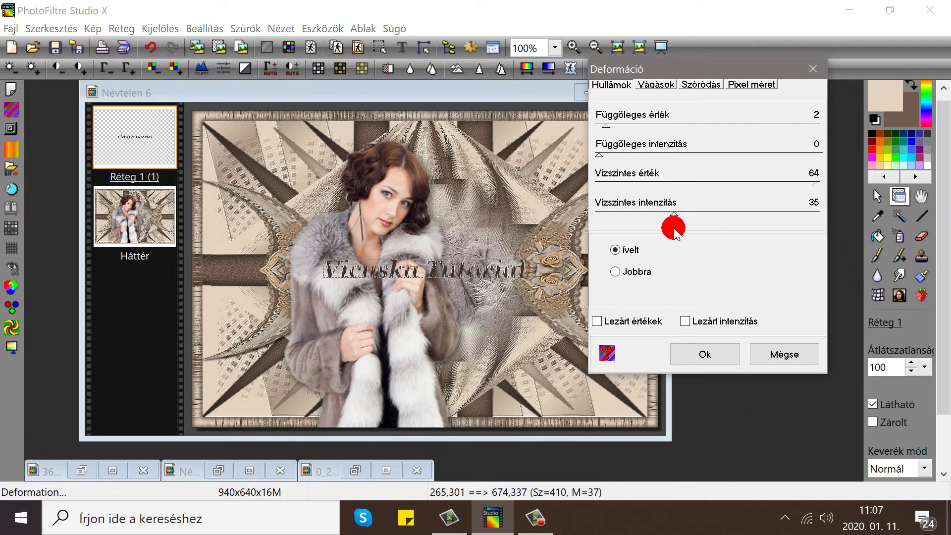
{"action": "left_click", "coordinate": [615, 272]}
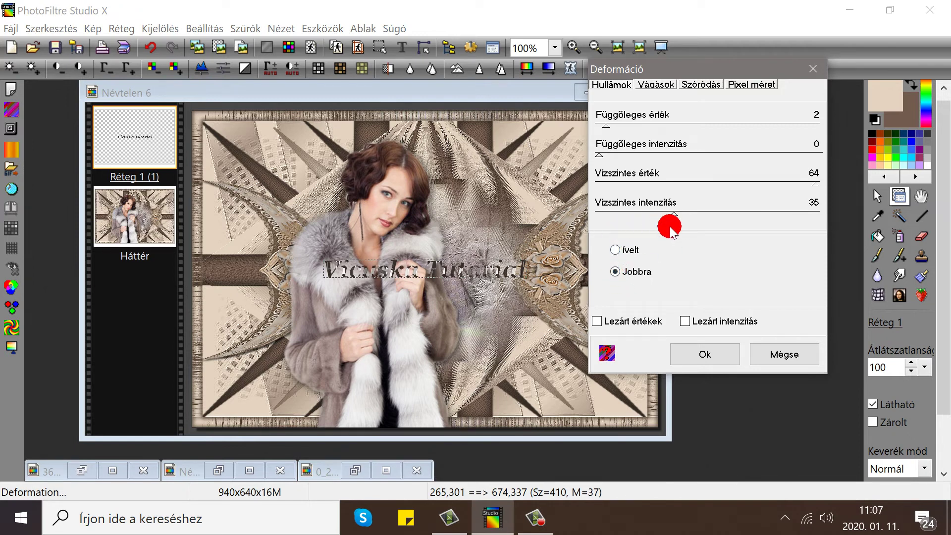
{"action": "left_click_drag", "start_coordinate": [671, 213], "coordinate": [864, 206]}
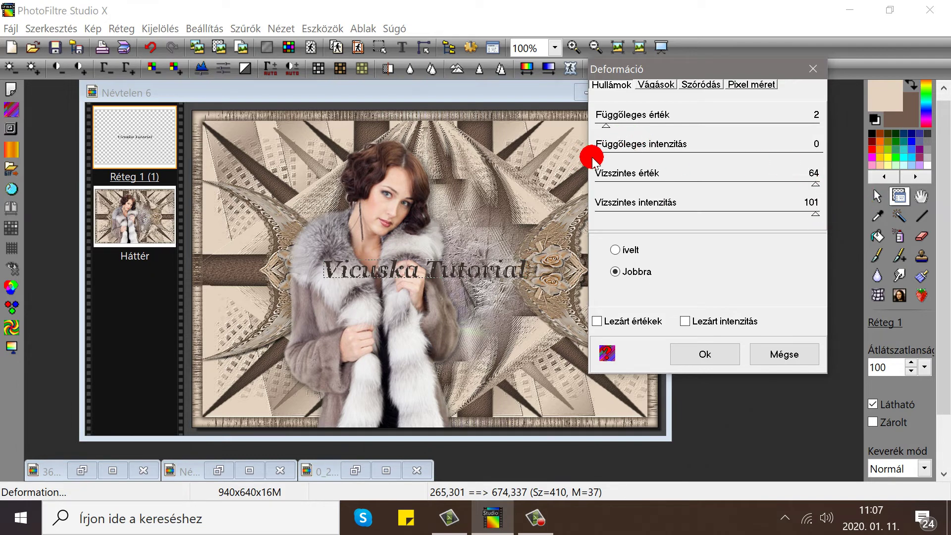
{"action": "left_click_drag", "start_coordinate": [600, 157], "coordinate": [934, 134]}
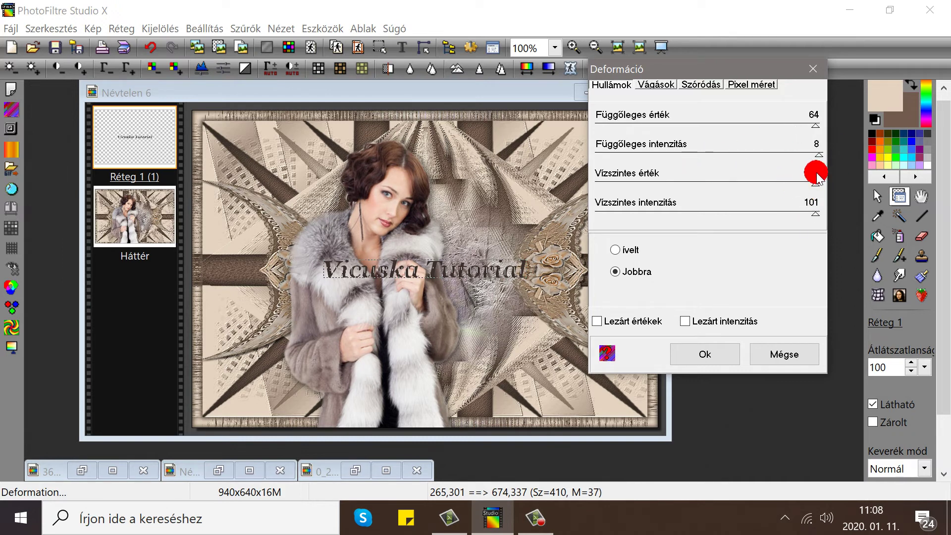
{"action": "left_click_drag", "start_coordinate": [811, 210], "coordinate": [653, 218]}
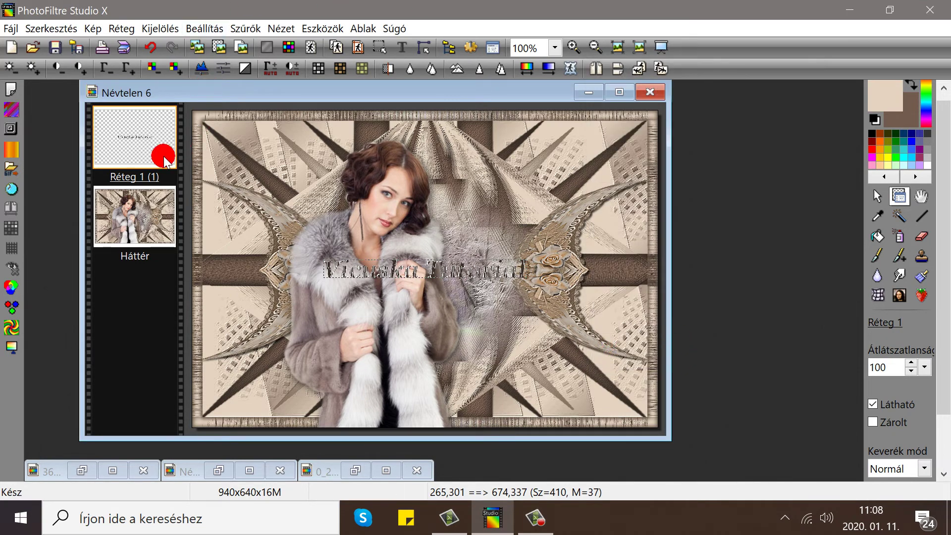
Scale the caption layer Réteg 1 down to 50%.
{"action": "right_click", "coordinate": [130, 144]}
{"action": "left_click", "coordinate": [181, 287]}
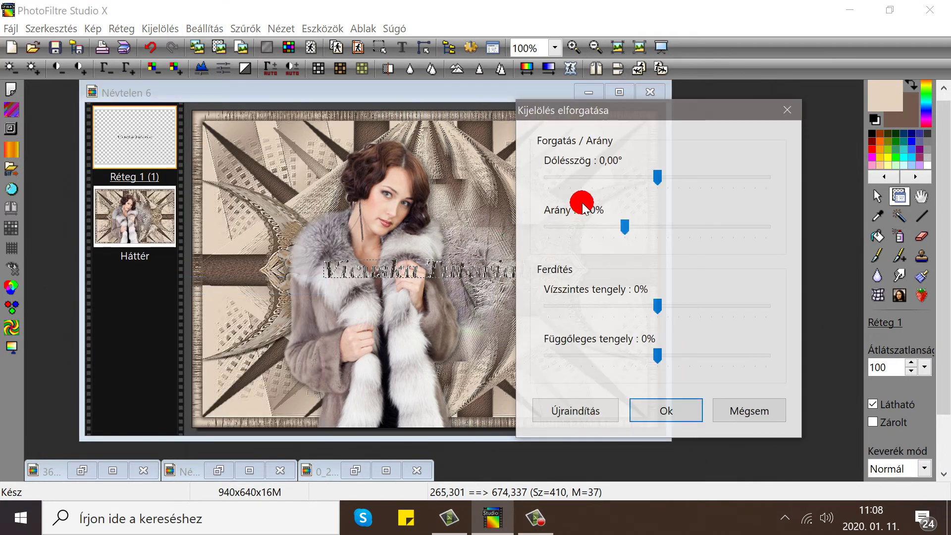
{"action": "left_click", "coordinate": [574, 226]}
{"action": "left_click", "coordinate": [573, 229]}
{"action": "left_click", "coordinate": [569, 228]}
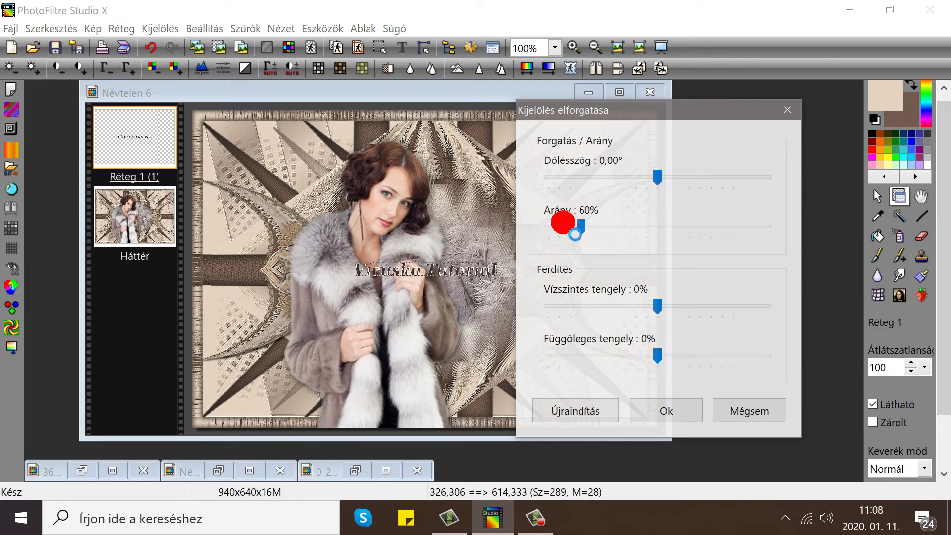
{"action": "left_click", "coordinate": [560, 225]}
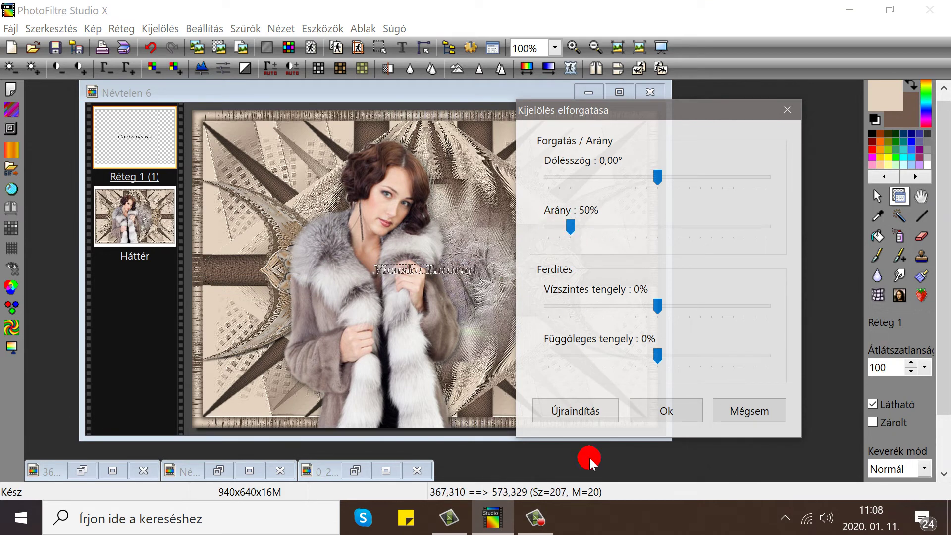
{"action": "left_click", "coordinate": [635, 410]}
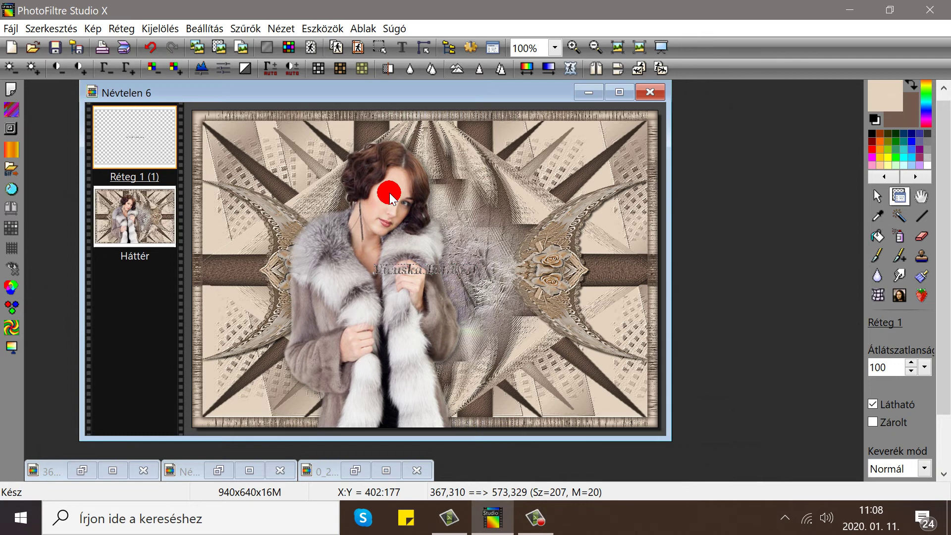
Move the caption into the composition's upper-right corner, at about X 701, Y 21.
{"action": "left_click", "coordinate": [375, 272]}
{"action": "mouse_move", "coordinate": [377, 271]}
{"action": "left_mouse_down"}
{"action": "mouse_move", "coordinate": [374, 155]}
{"action": "mouse_move", "coordinate": [543, 128]}
{"action": "left_mouse_up"}
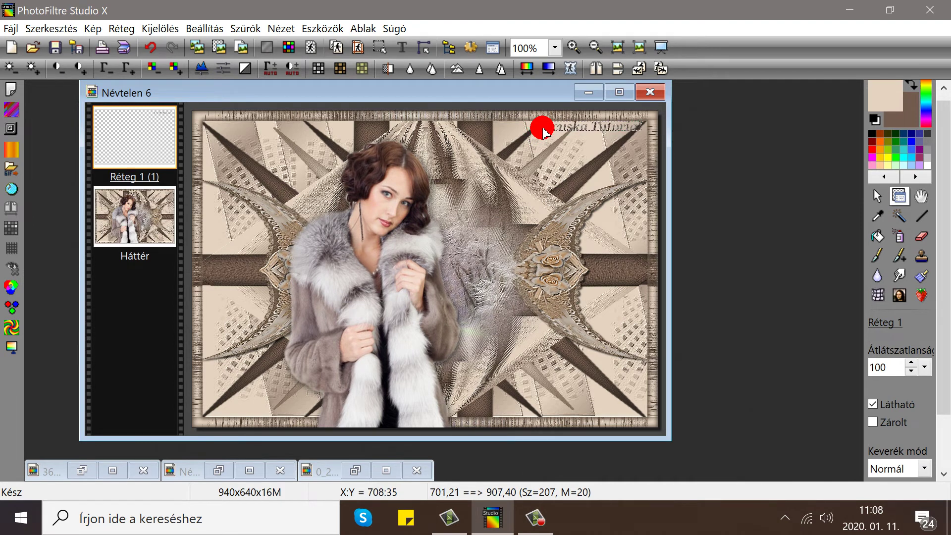
{"action": "left_click", "coordinate": [535, 142]}
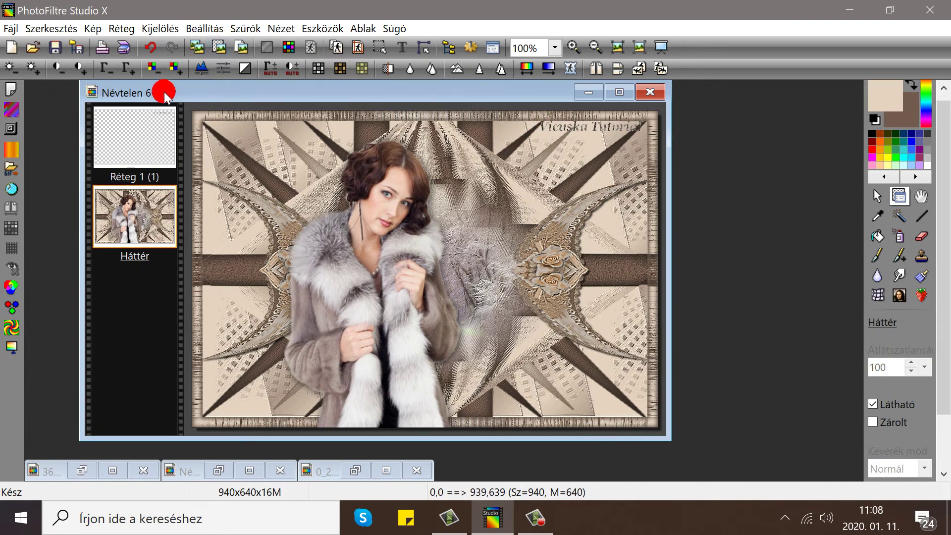
Turn on a shadow (Árnyék) for the caption layer Réteg 1 and set its X offset to -1.
{"action": "left_click", "coordinate": [132, 122]}
{"action": "left_click", "coordinate": [121, 29]}
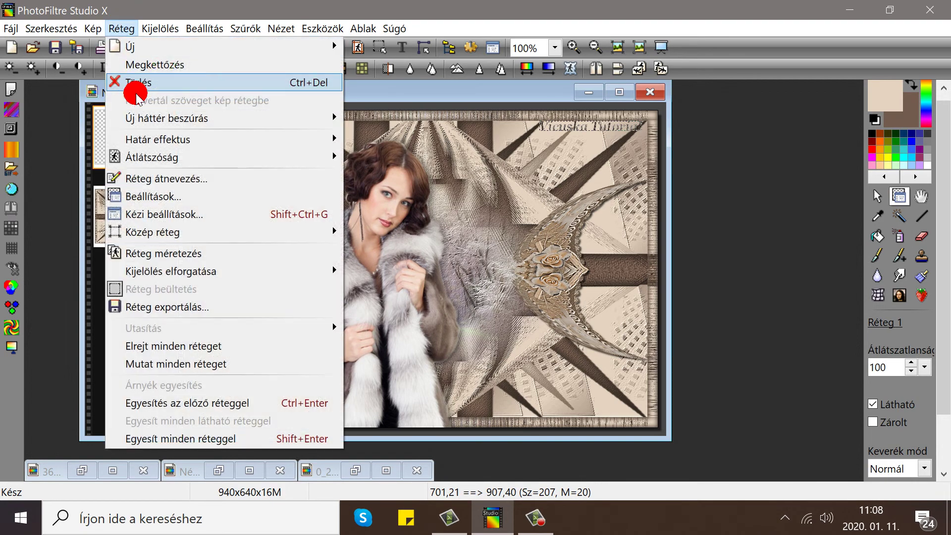
{"action": "left_click", "coordinate": [141, 197]}
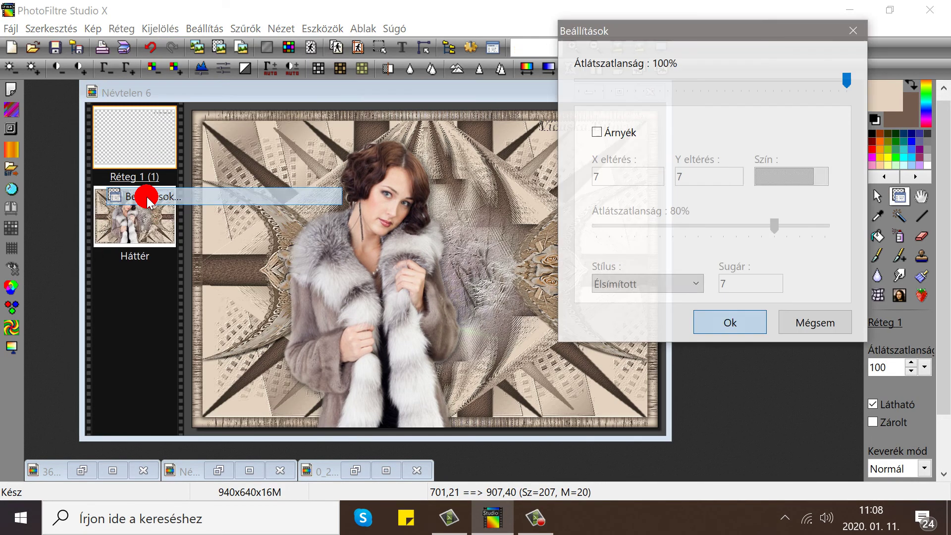
{"action": "left_click", "coordinate": [597, 133]}
{"action": "left_click_drag", "start_coordinate": [633, 29], "coordinate": [113, 31]}
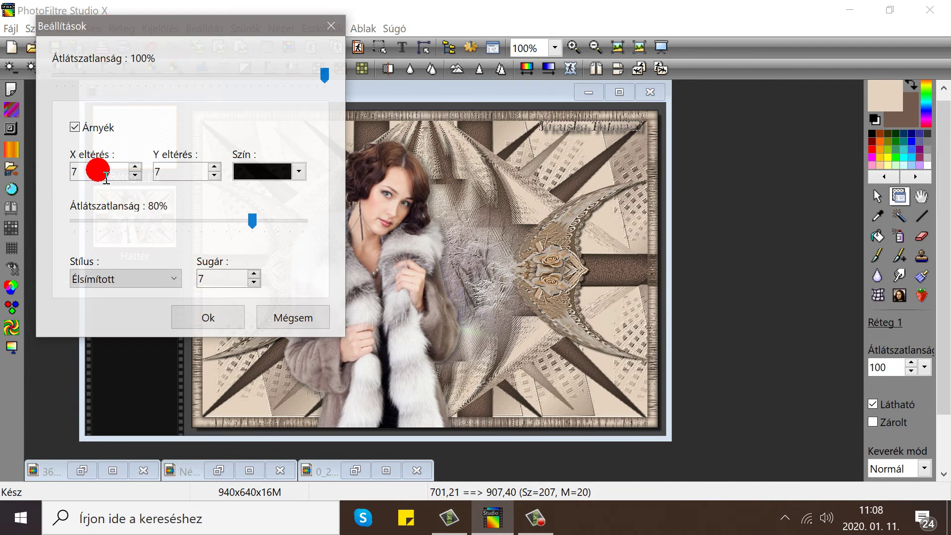
{"action": "left_click", "coordinate": [135, 176]}
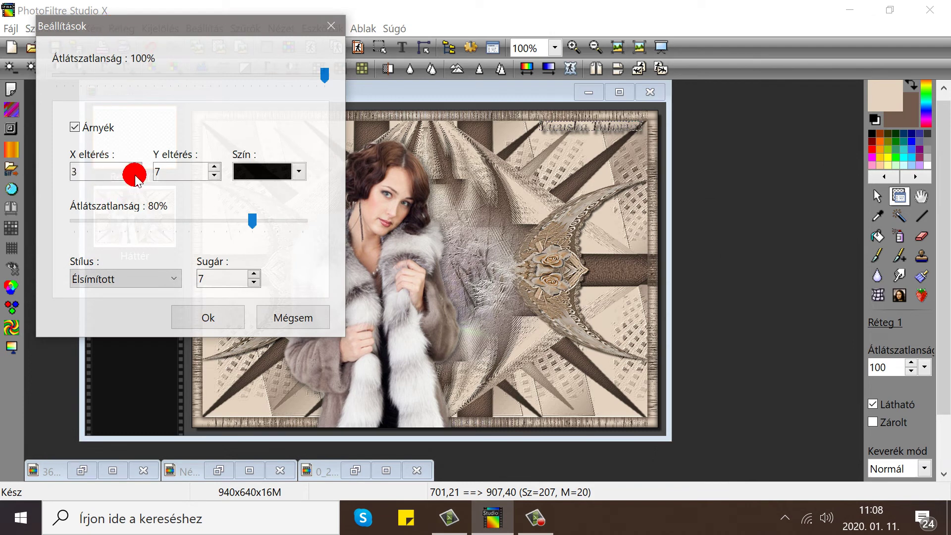
{"action": "left_click", "coordinate": [135, 177]}
{"action": "left_click", "coordinate": [135, 177]}
{"action": "left_click", "coordinate": [135, 177]}
{"action": "left_click", "coordinate": [134, 176]}
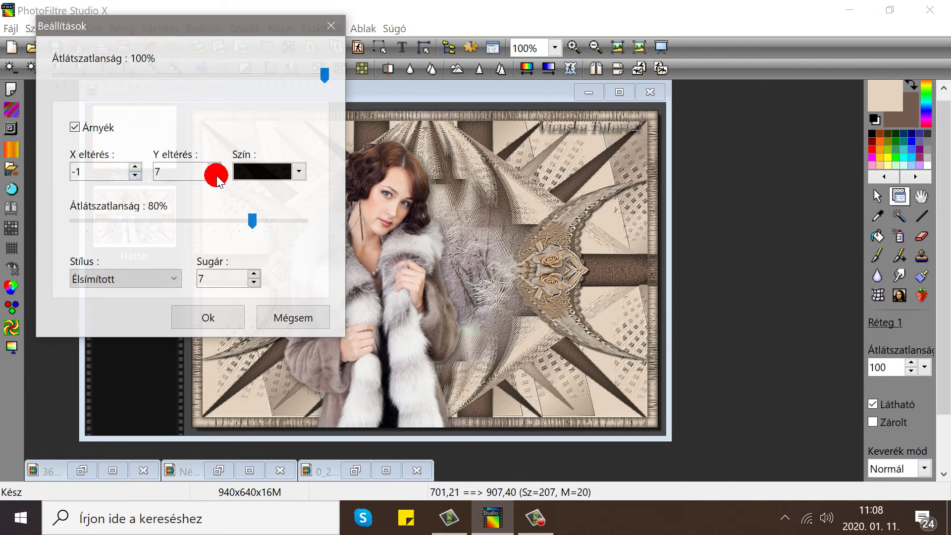
Set the caption shadow's Y offset to 1, radius to 1 and opacity to 100%, and apply it.
{"action": "left_click", "coordinate": [217, 177]}
{"action": "left_click", "coordinate": [216, 176]}
{"action": "left_click", "coordinate": [216, 176]}
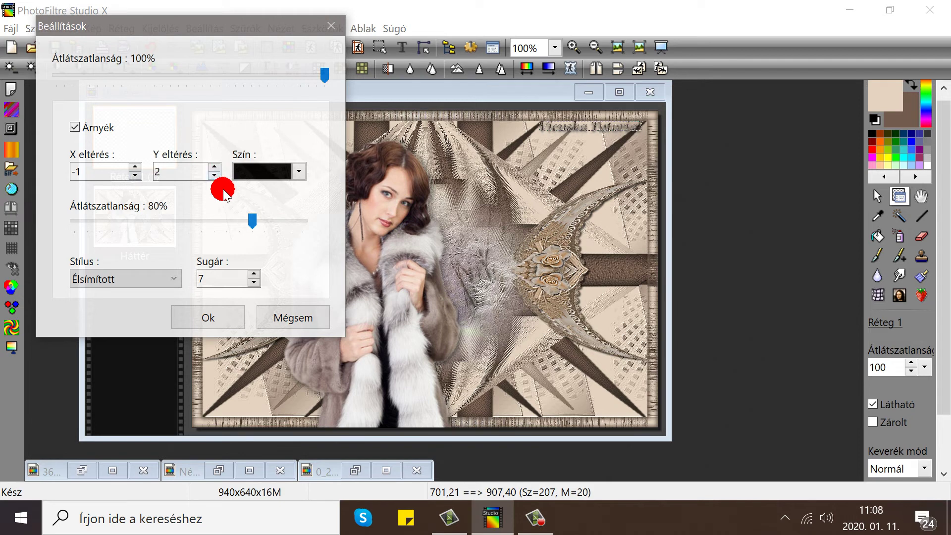
{"action": "left_click", "coordinate": [253, 283]}
{"action": "left_click", "coordinate": [253, 282]}
{"action": "left_click", "coordinate": [253, 283]}
{"action": "left_click", "coordinate": [254, 284]}
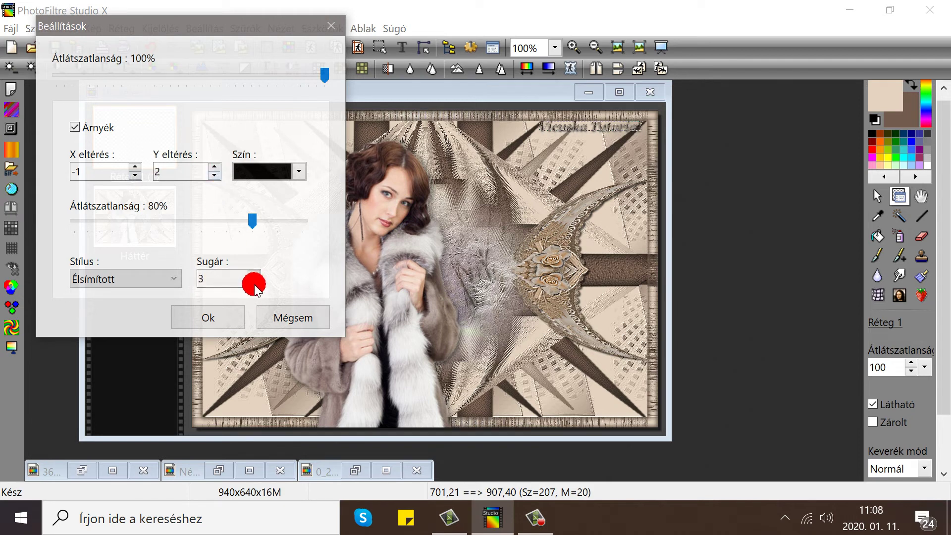
{"action": "left_click", "coordinate": [254, 283]}
{"action": "left_click", "coordinate": [255, 284]}
{"action": "left_click", "coordinate": [214, 177]}
{"action": "left_click_drag", "start_coordinate": [252, 221], "coordinate": [353, 228]}
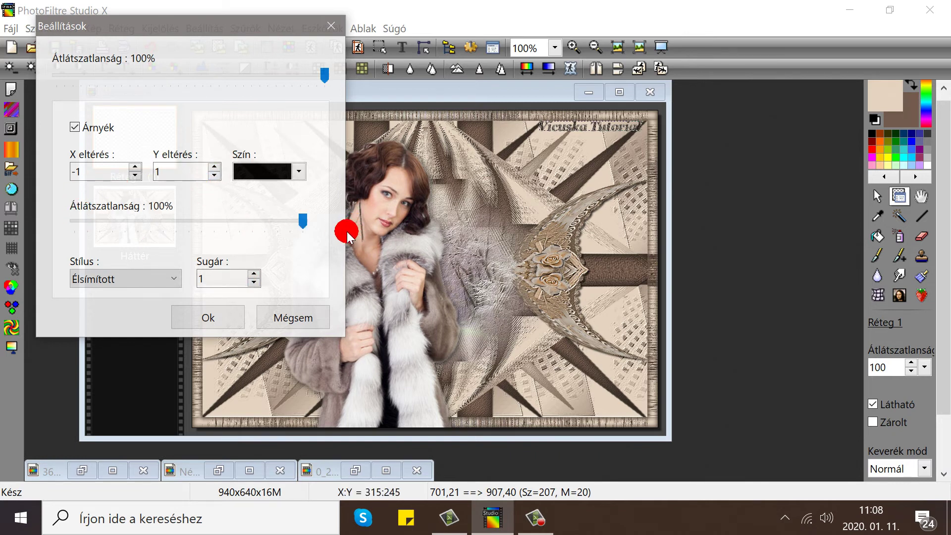
{"action": "left_click", "coordinate": [206, 315]}
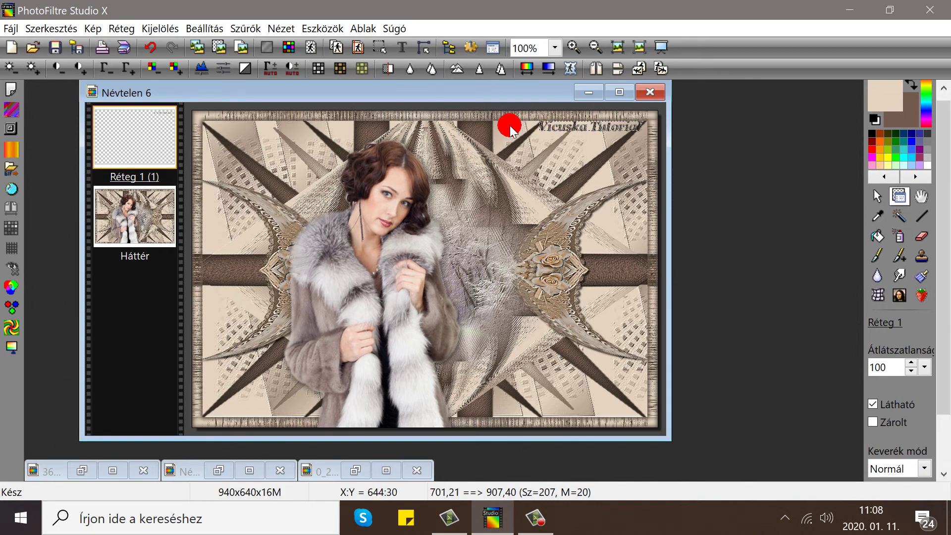
Duplicate the caption layer and move the copy to the composition's lower-right corner, at about X 753, Y 567.
{"action": "left_click", "coordinate": [122, 28]}
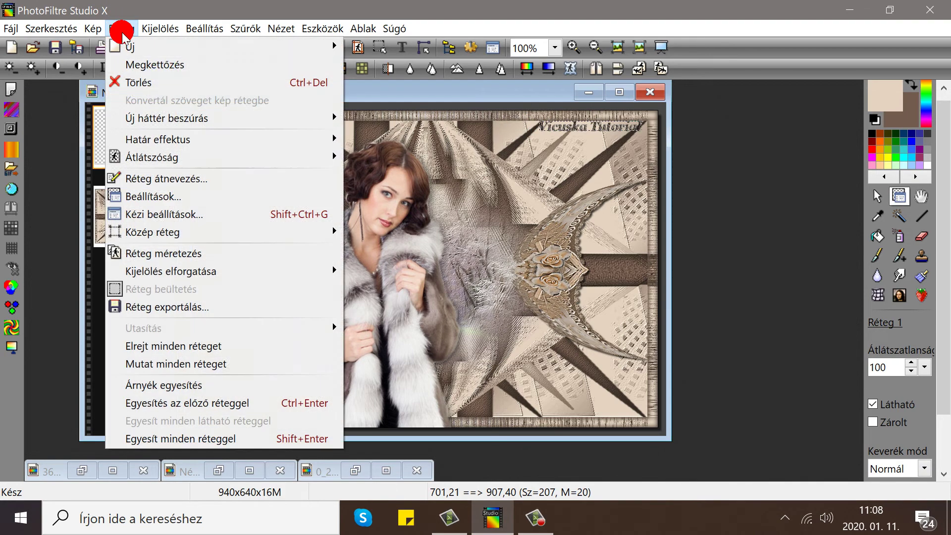
{"action": "left_click", "coordinate": [133, 64]}
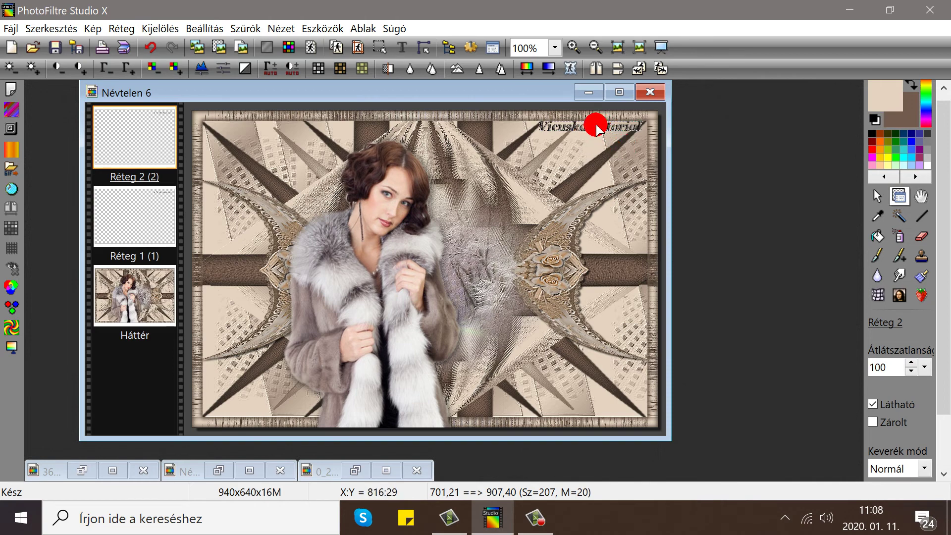
{"action": "mouse_move", "coordinate": [599, 123]}
{"action": "left_mouse_down"}
{"action": "mouse_move", "coordinate": [587, 287]}
{"action": "mouse_move", "coordinate": [617, 416]}
{"action": "mouse_move", "coordinate": [623, 400]}
{"action": "mouse_move", "coordinate": [644, 403]}
{"action": "mouse_move", "coordinate": [637, 385]}
{"action": "left_mouse_up"}
Erase the word Tutorial from the caption copy and move the remaining name to the composition's left edge, at about X 30, Y 259.
{"action": "left_click", "coordinate": [922, 241]}
{"action": "left_click", "coordinate": [899, 196]}
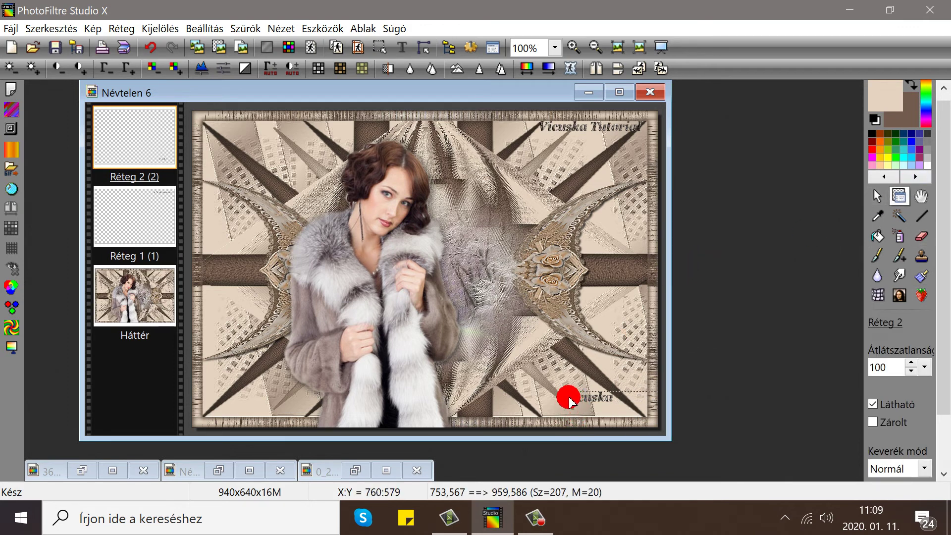
{"action": "left_click_drag", "start_coordinate": [568, 401], "coordinate": [592, 311]}
{"action": "left_click", "coordinate": [593, 329]}
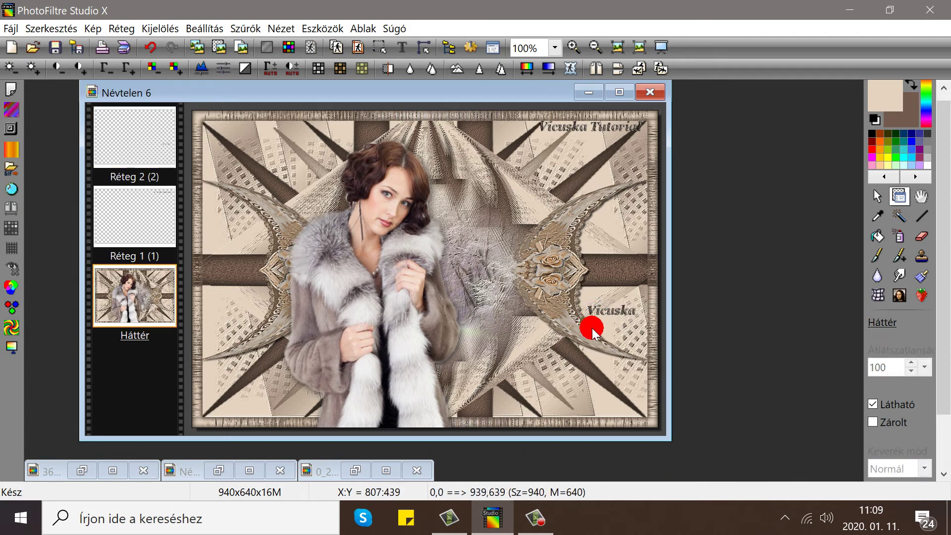
{"action": "left_click_drag", "start_coordinate": [589, 311], "coordinate": [591, 248]}
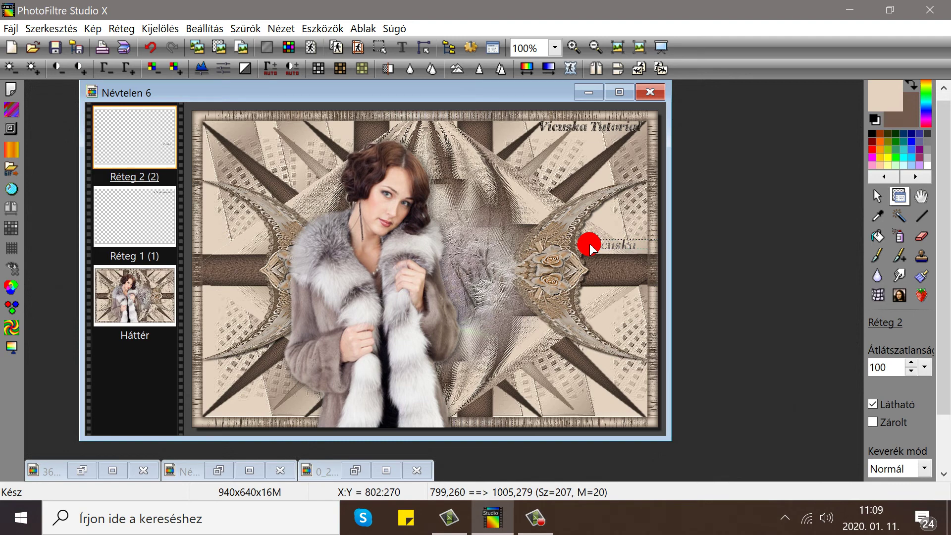
{"action": "left_click_drag", "start_coordinate": [590, 248], "coordinate": [210, 247]}
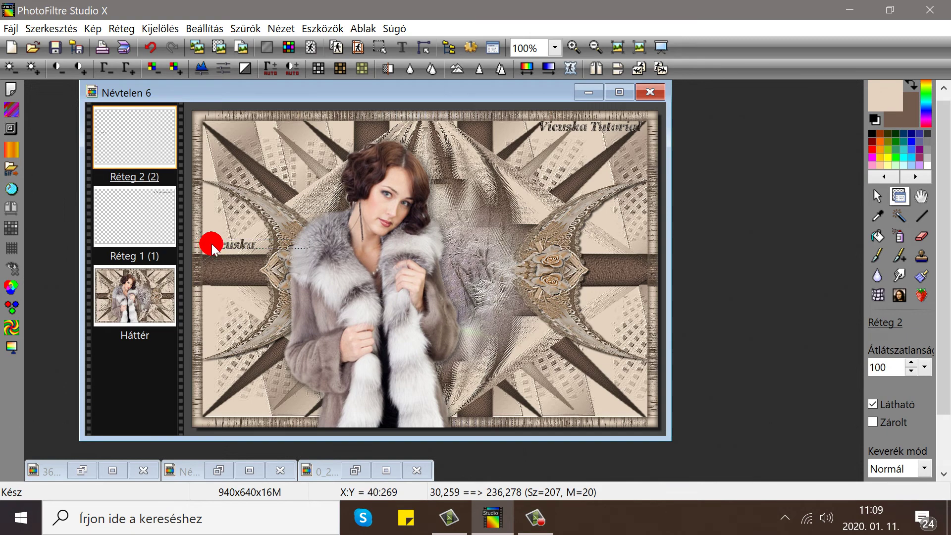
Merge the caption copy Réteg 2 and the caption layer Réteg 1 down into the background layer Háttér.
{"action": "right_click", "coordinate": [148, 151]}
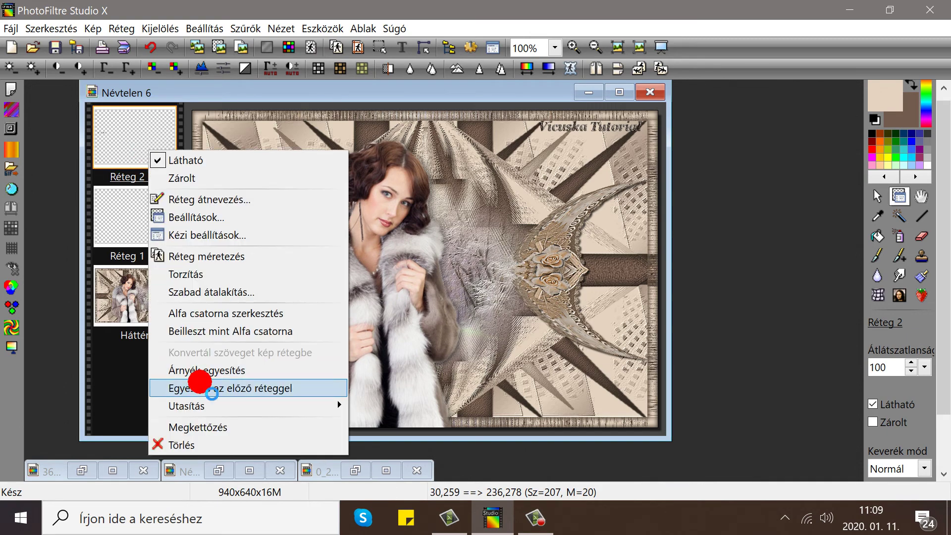
{"action": "left_click", "coordinate": [173, 388]}
{"action": "right_click", "coordinate": [149, 129]}
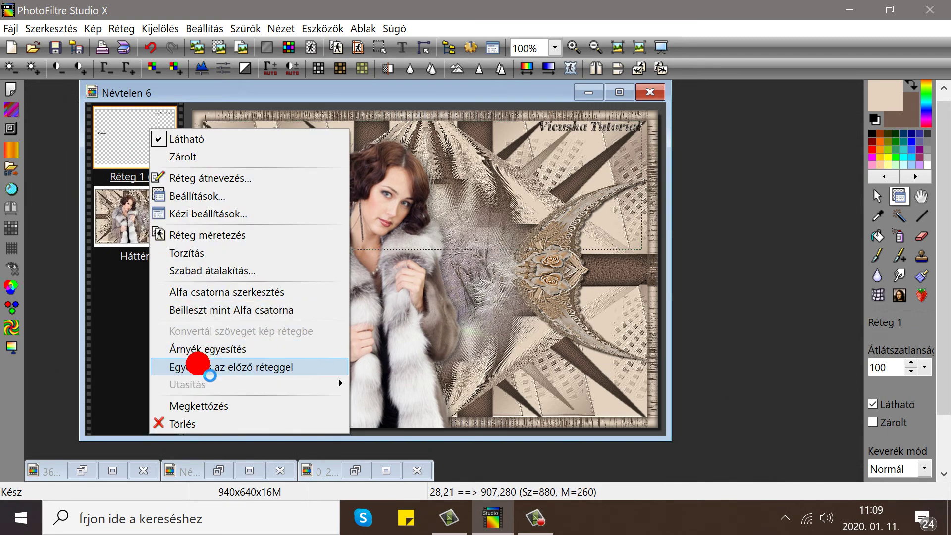
{"action": "left_click", "coordinate": [199, 362]}
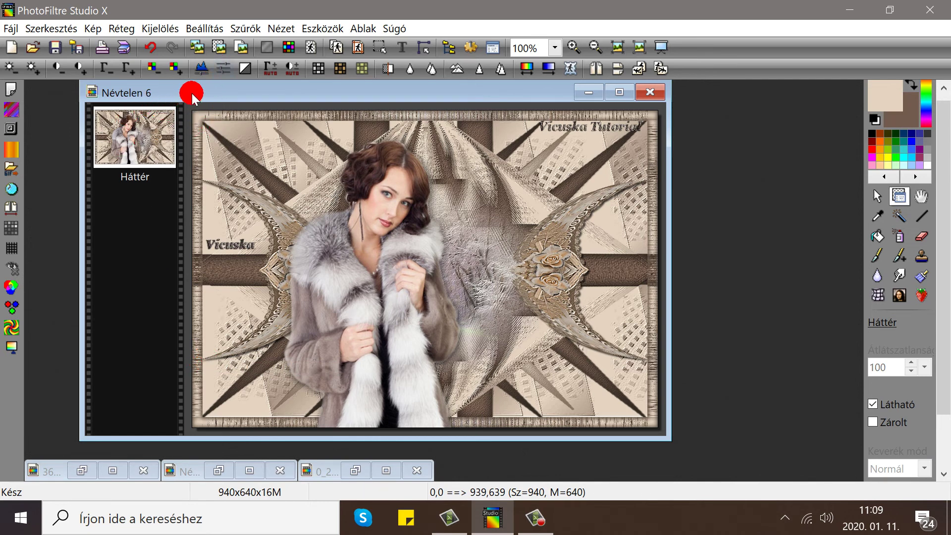
{"action": "left_click_drag", "start_coordinate": [192, 94], "coordinate": [250, 100]}
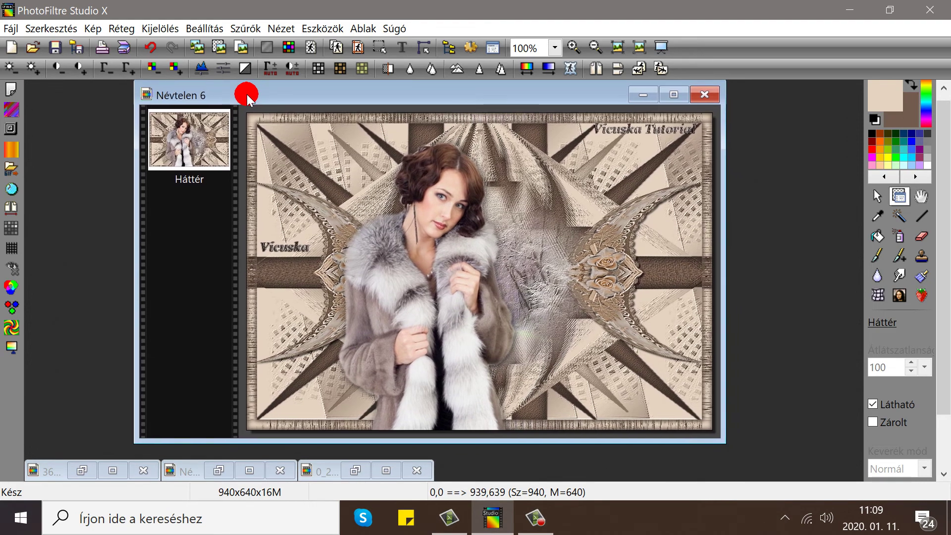
{"action": "left_click_drag", "start_coordinate": [409, 97], "coordinate": [428, 92]}
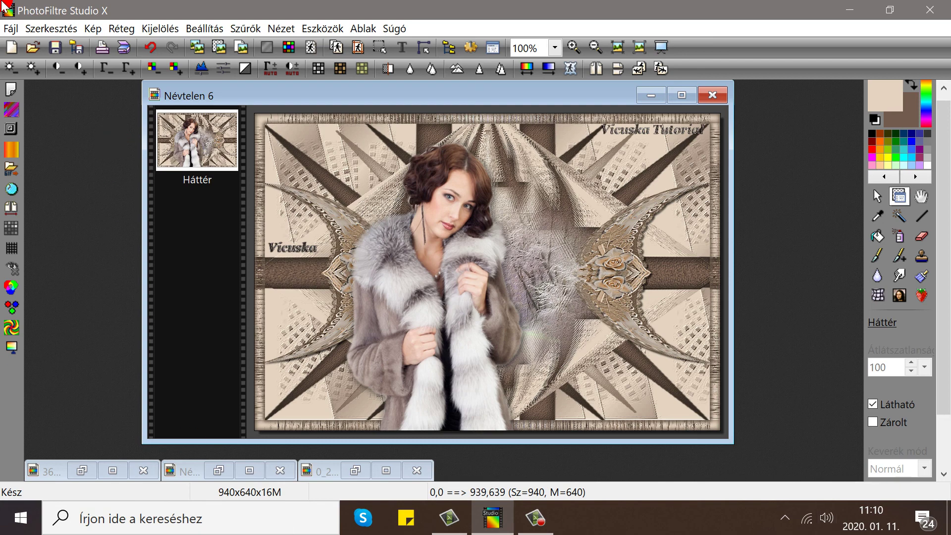
{"action": "mouse_move", "coordinate": [418, 93]}
{"action": "left_mouse_down"}
{"action": "mouse_move", "coordinate": [438, 134]}
{"action": "mouse_move", "coordinate": [423, 93]}
{"action": "left_mouse_up"}
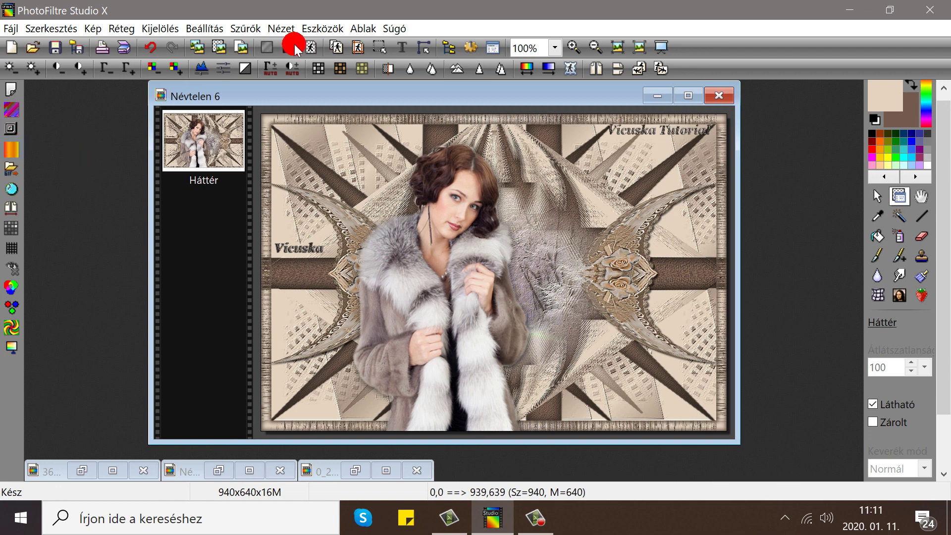
{"action": "left_click_drag", "start_coordinate": [315, 98], "coordinate": [323, 110]}
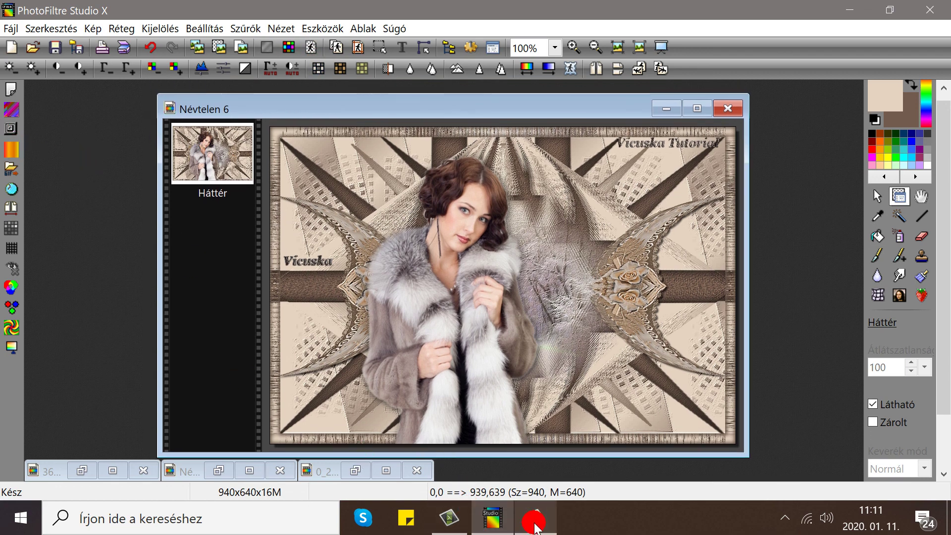
{"action": "left_click", "coordinate": [534, 528]}
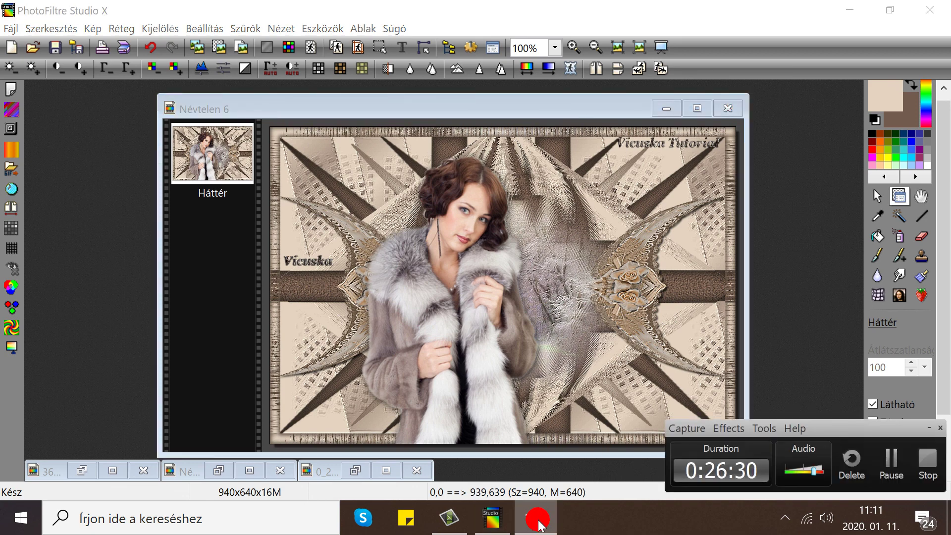
{"action": "left_click", "coordinate": [686, 427]}
{"action": "left_click", "coordinate": [684, 313]}
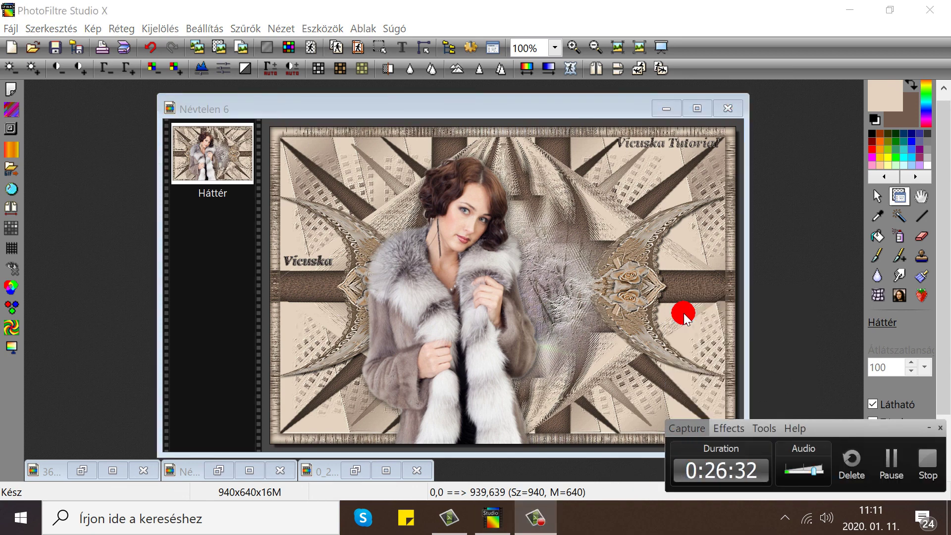